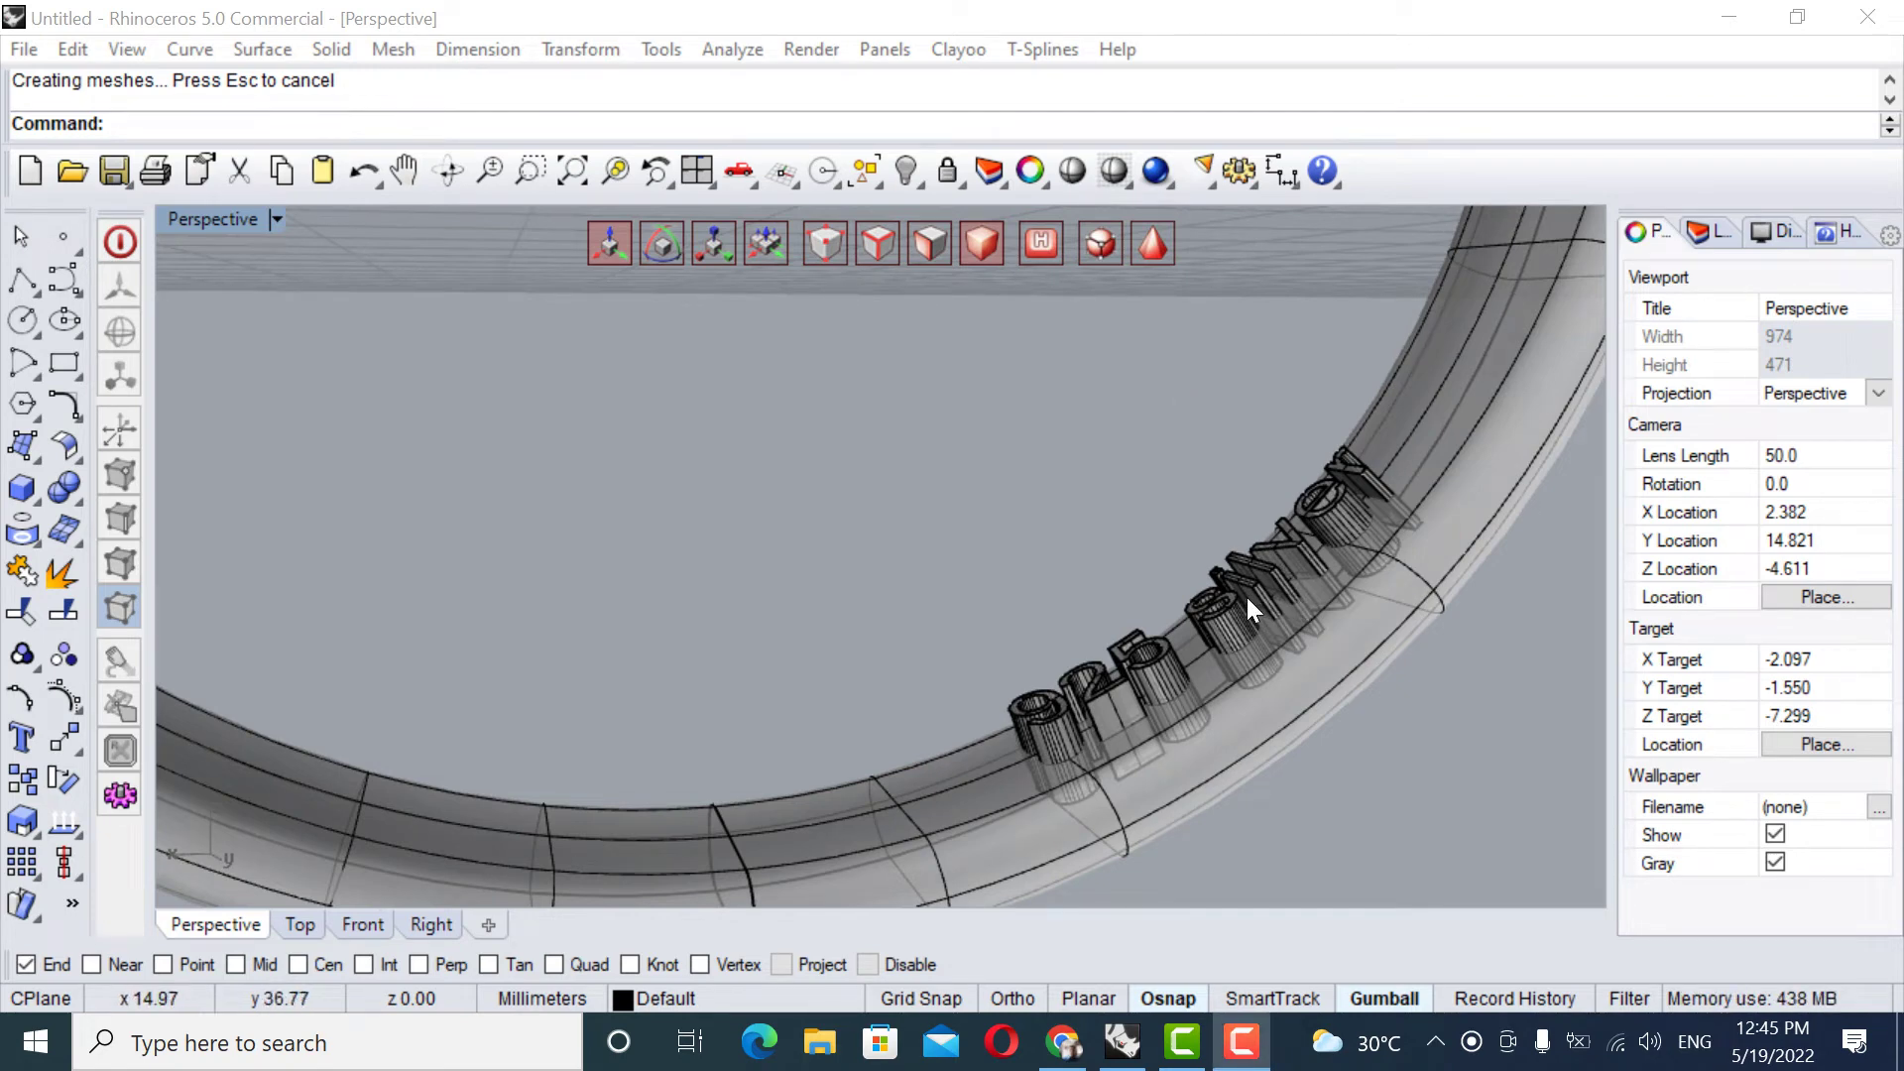
# Orbit and zoom around the ring to inspect the '925 silver' text from several sides.
pyautogui.scroll(2, 1250, 609)
pyautogui.scroll(1, 1247, 597)
pyautogui.scroll(-5, 1246, 593)
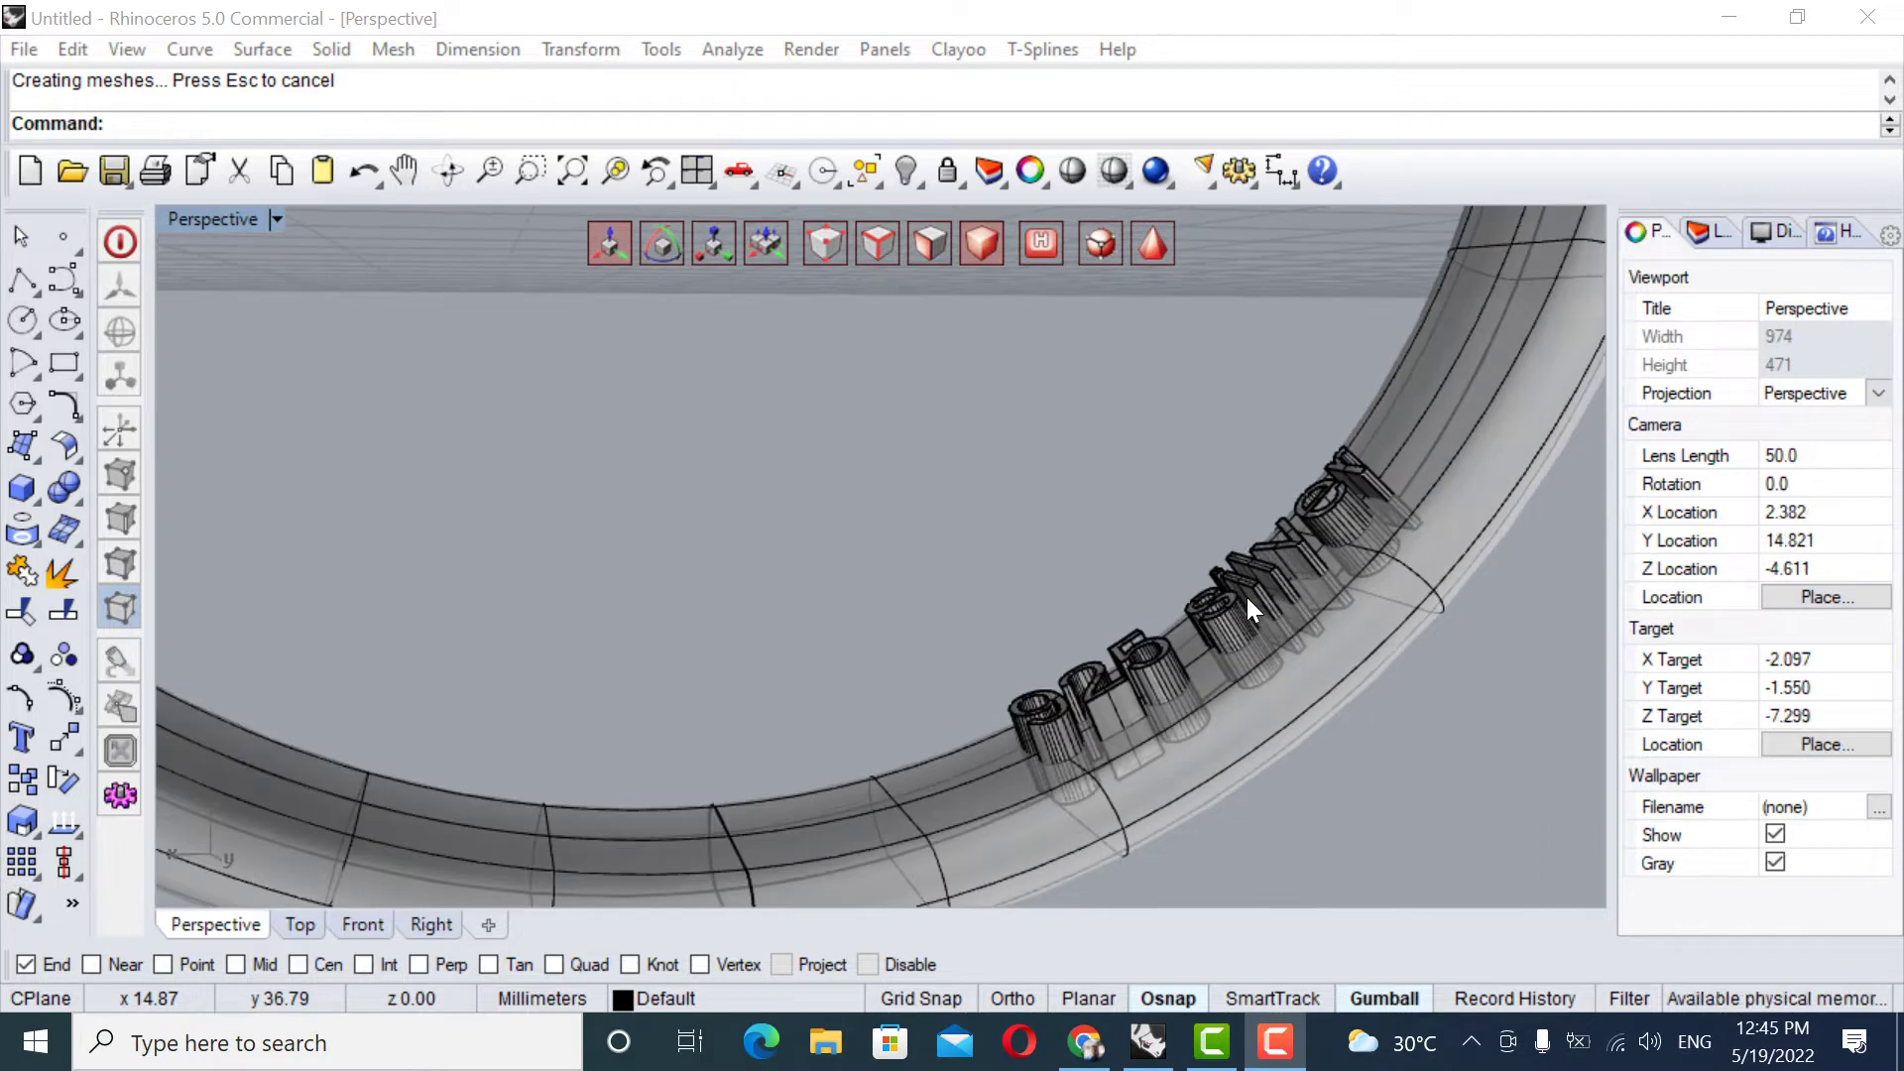
pyautogui.scroll(3, 1246, 593)
pyautogui.moveTo(1327, 691); pyautogui.dragTo(1361, 722, button='right')
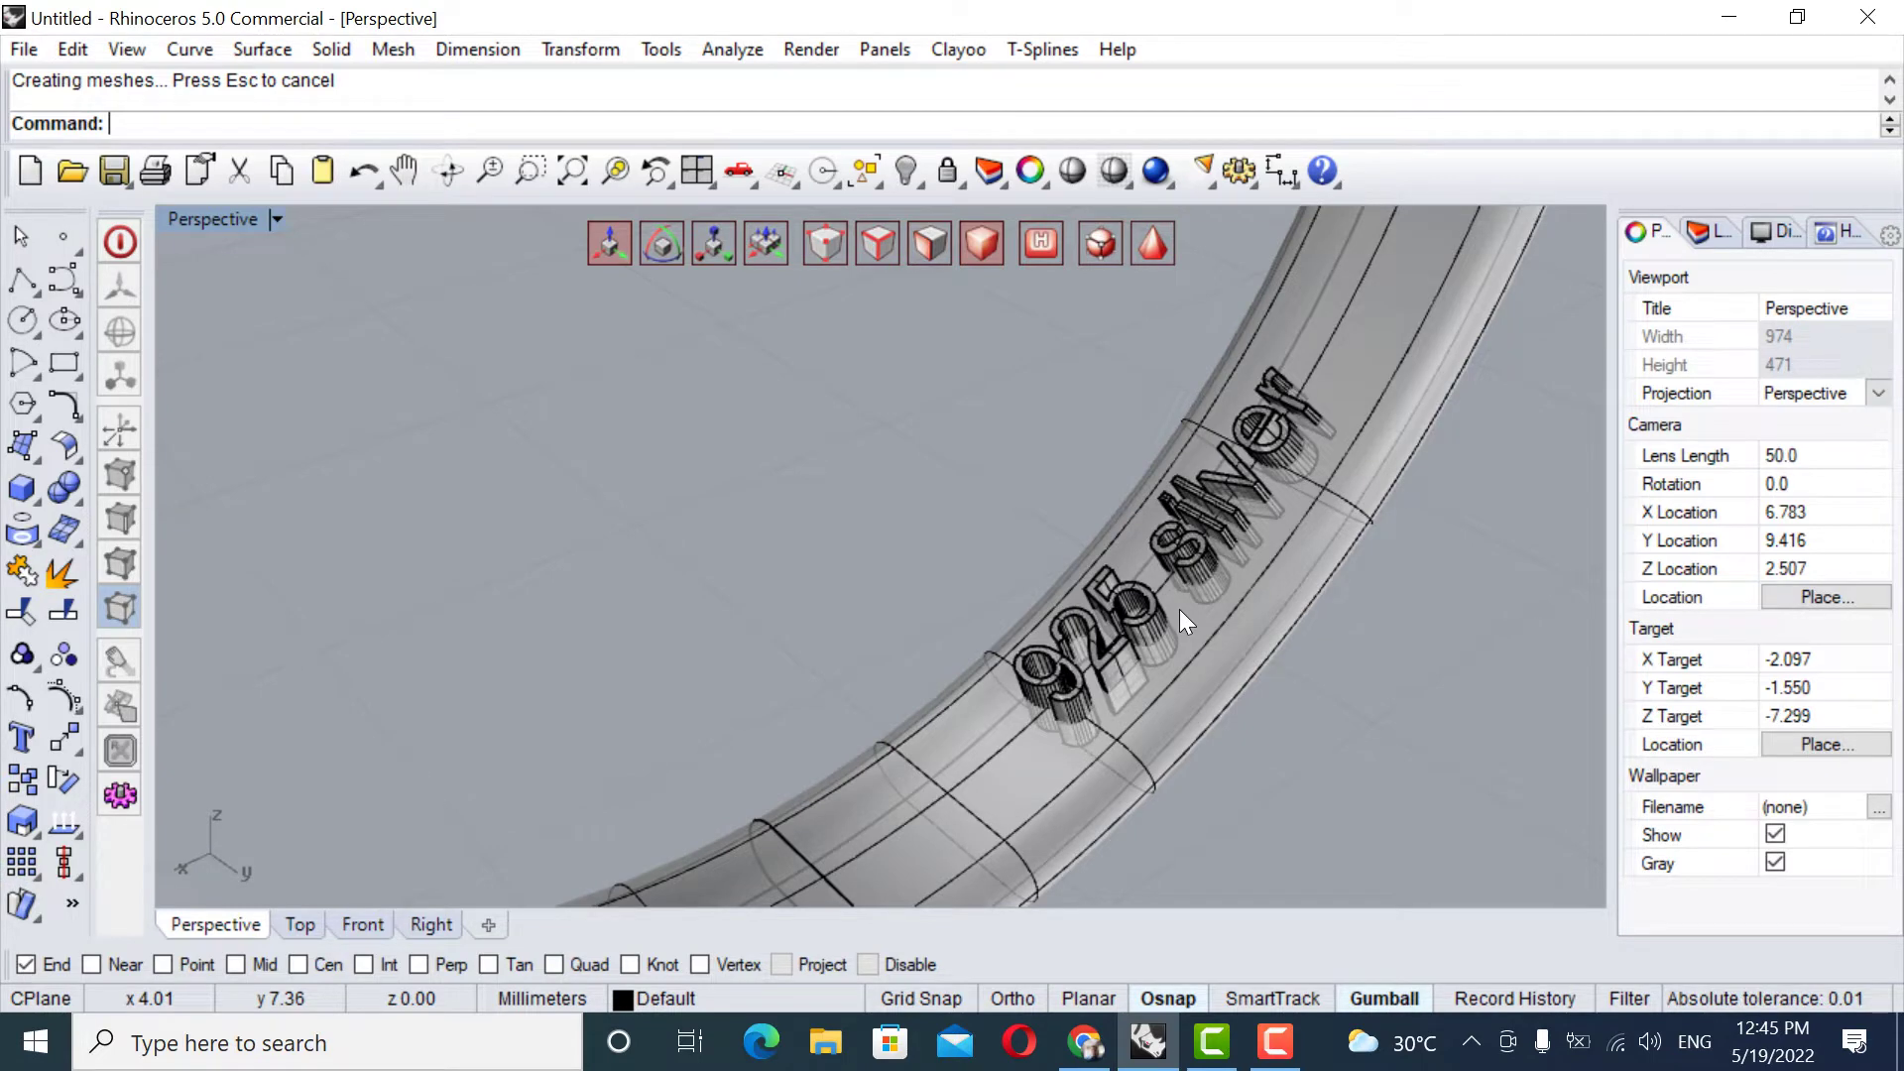
pyautogui.scroll(-8, 1144, 570)
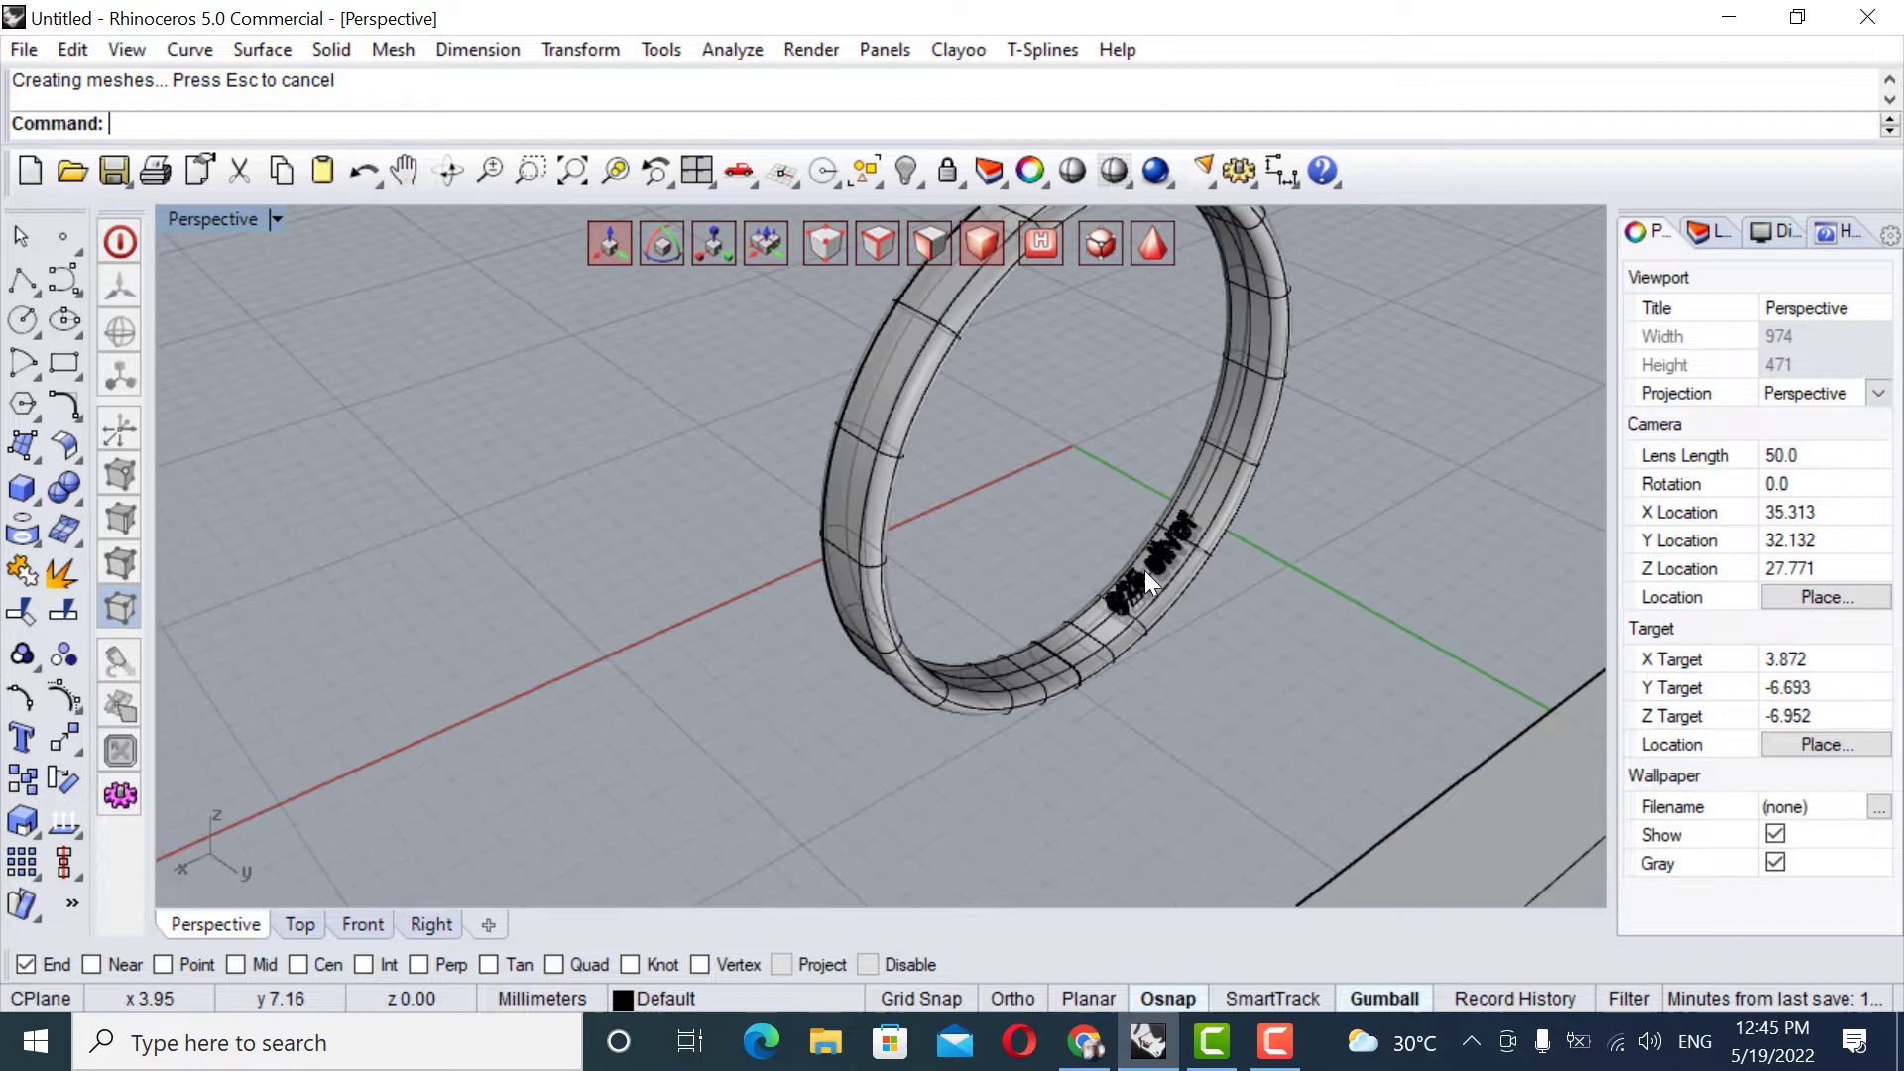
pyautogui.moveTo(1224, 500); pyautogui.dragTo(783, 412, button='right')
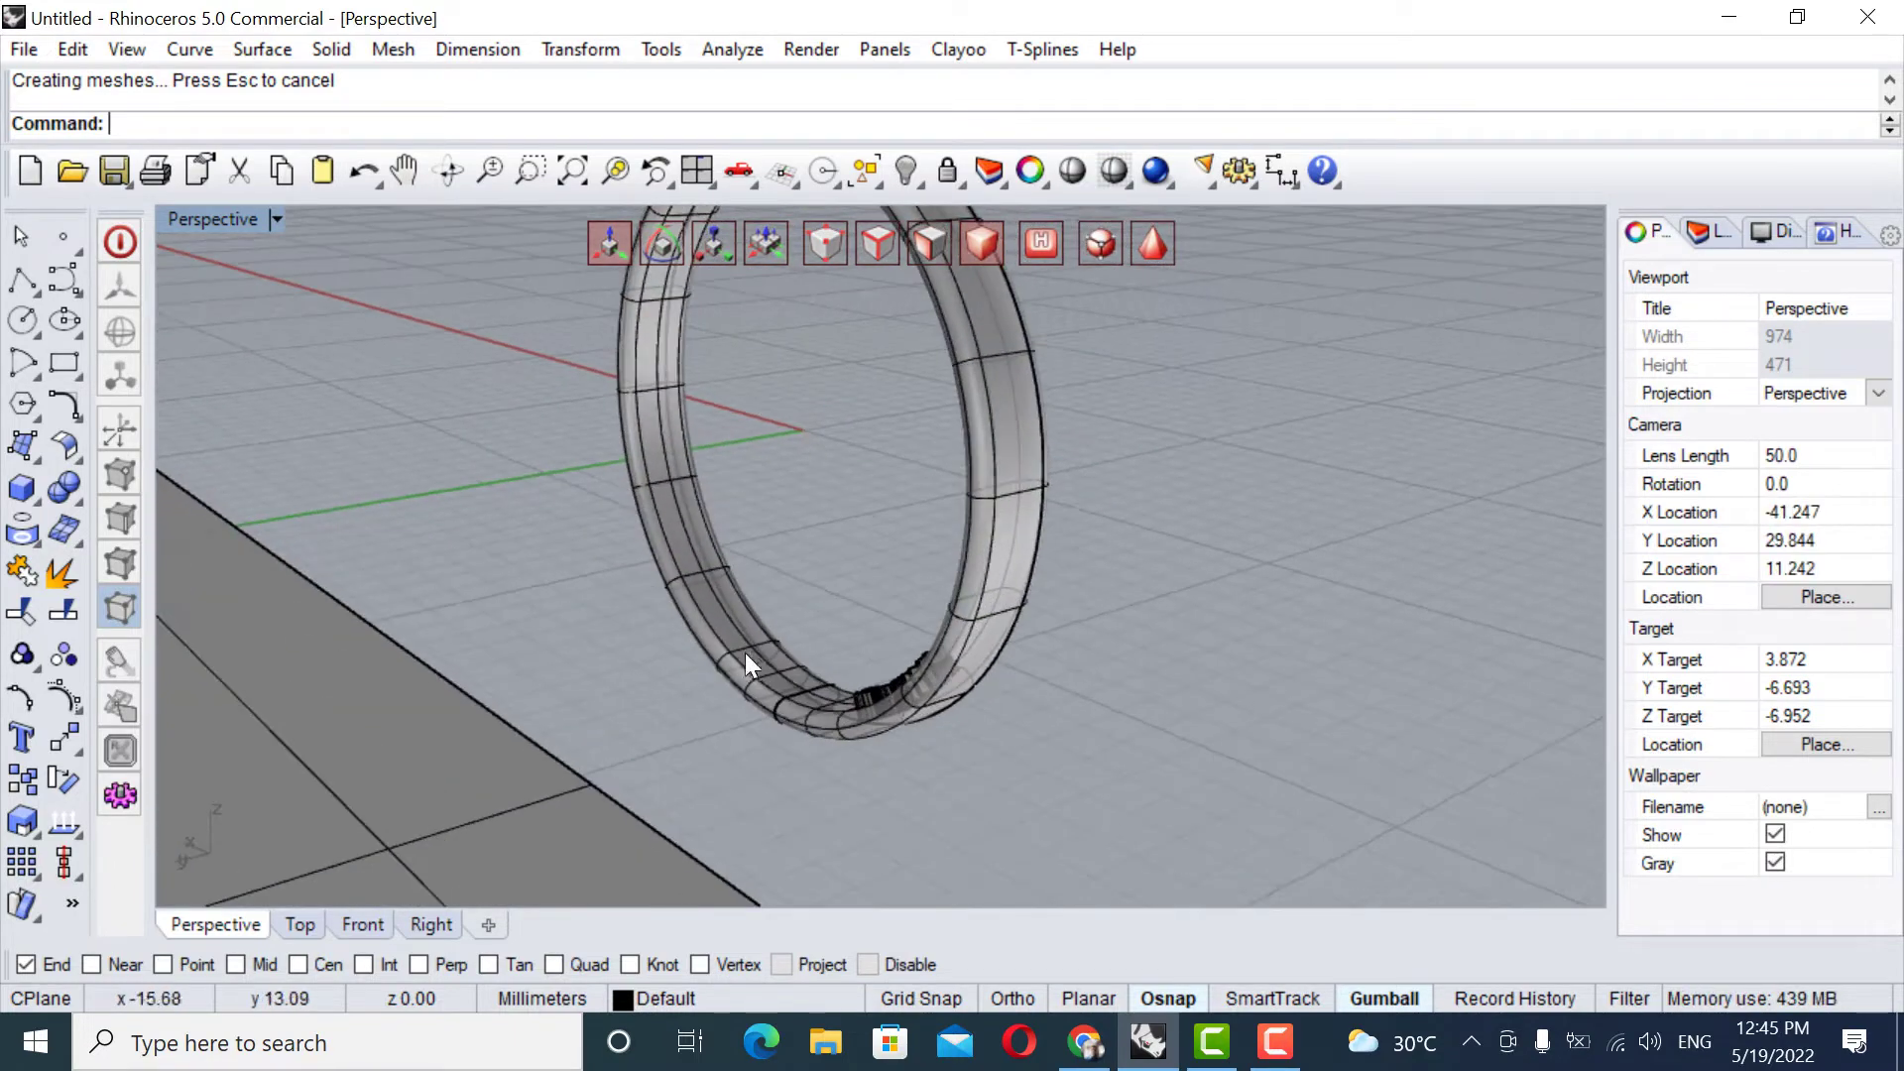
pyautogui.scroll(5, 915, 710)
pyautogui.moveTo(915, 710); pyautogui.dragTo(1195, 652, button='right')
pyautogui.scroll(-5, 1139, 691)
pyautogui.scroll(-4, 1138, 690)
pyautogui.scroll(6, 1194, 653)
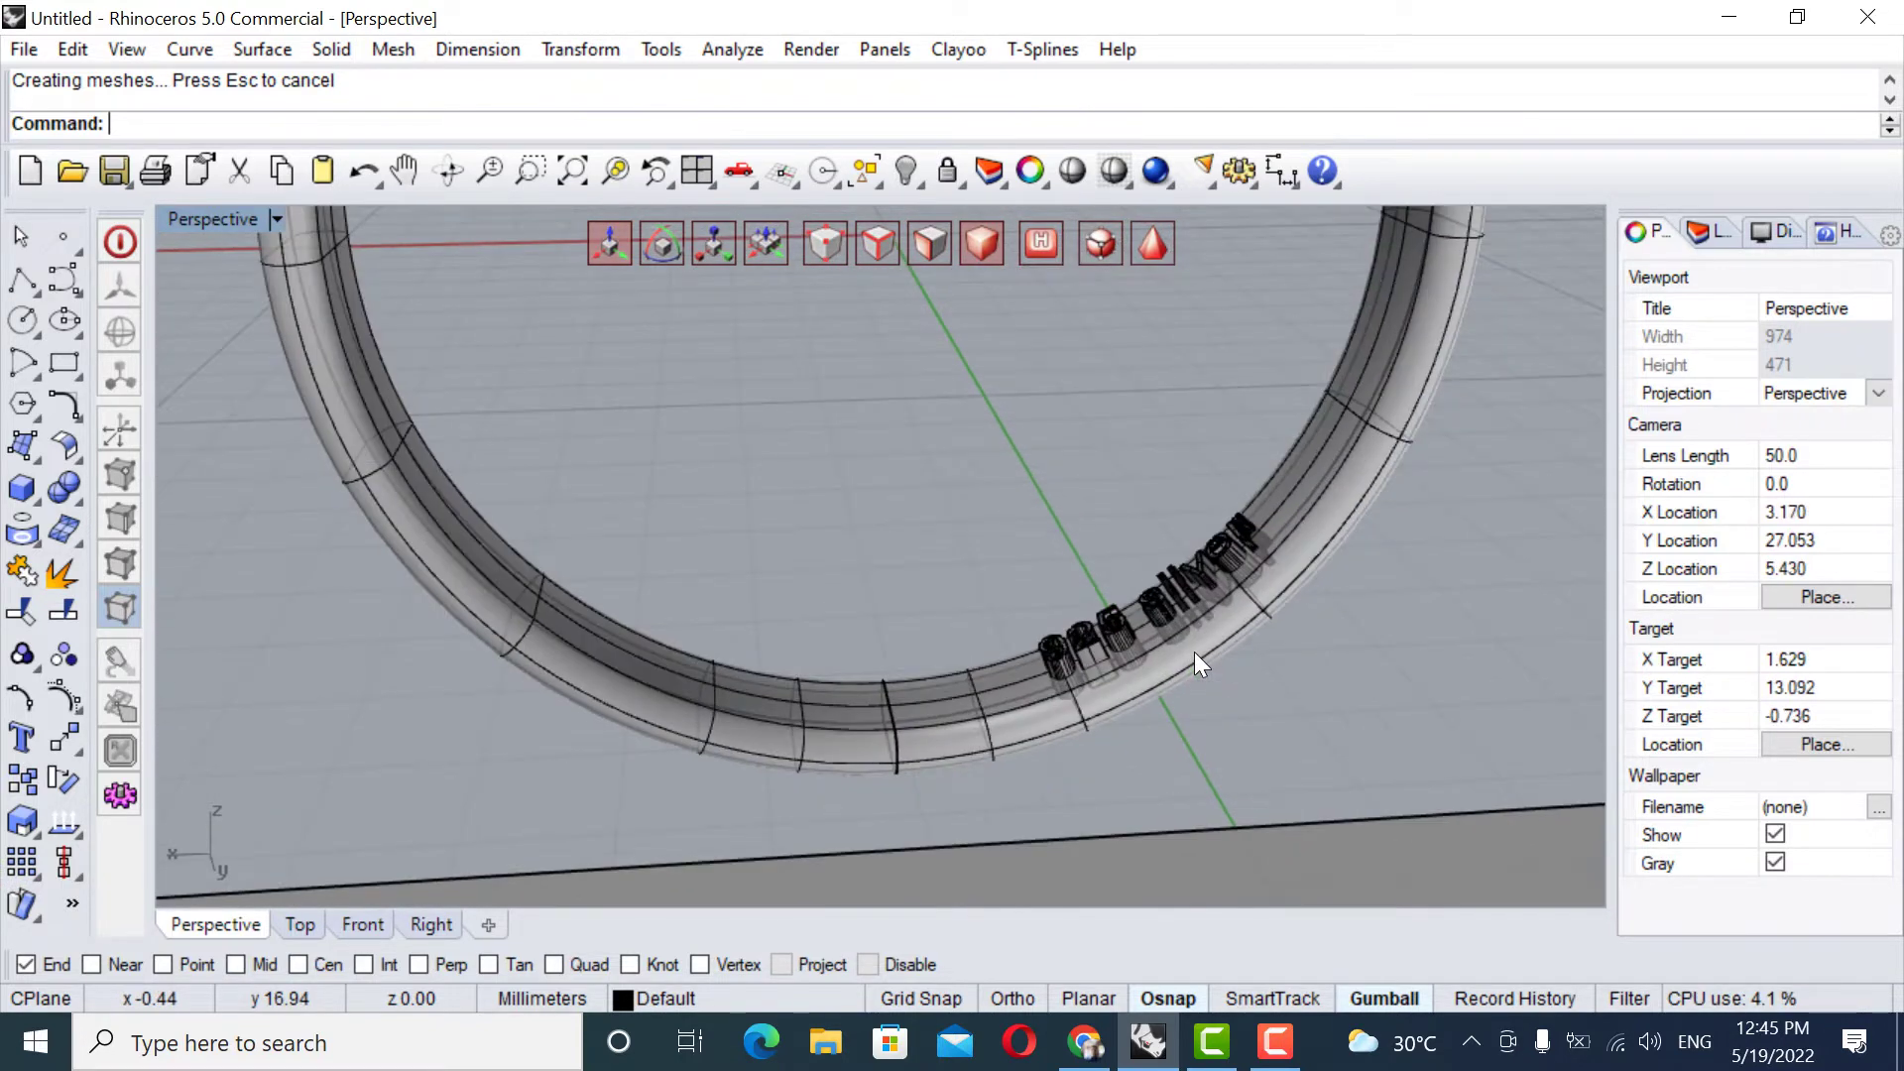
pyautogui.scroll(3, 1194, 652)
pyautogui.scroll(3, 1105, 581)
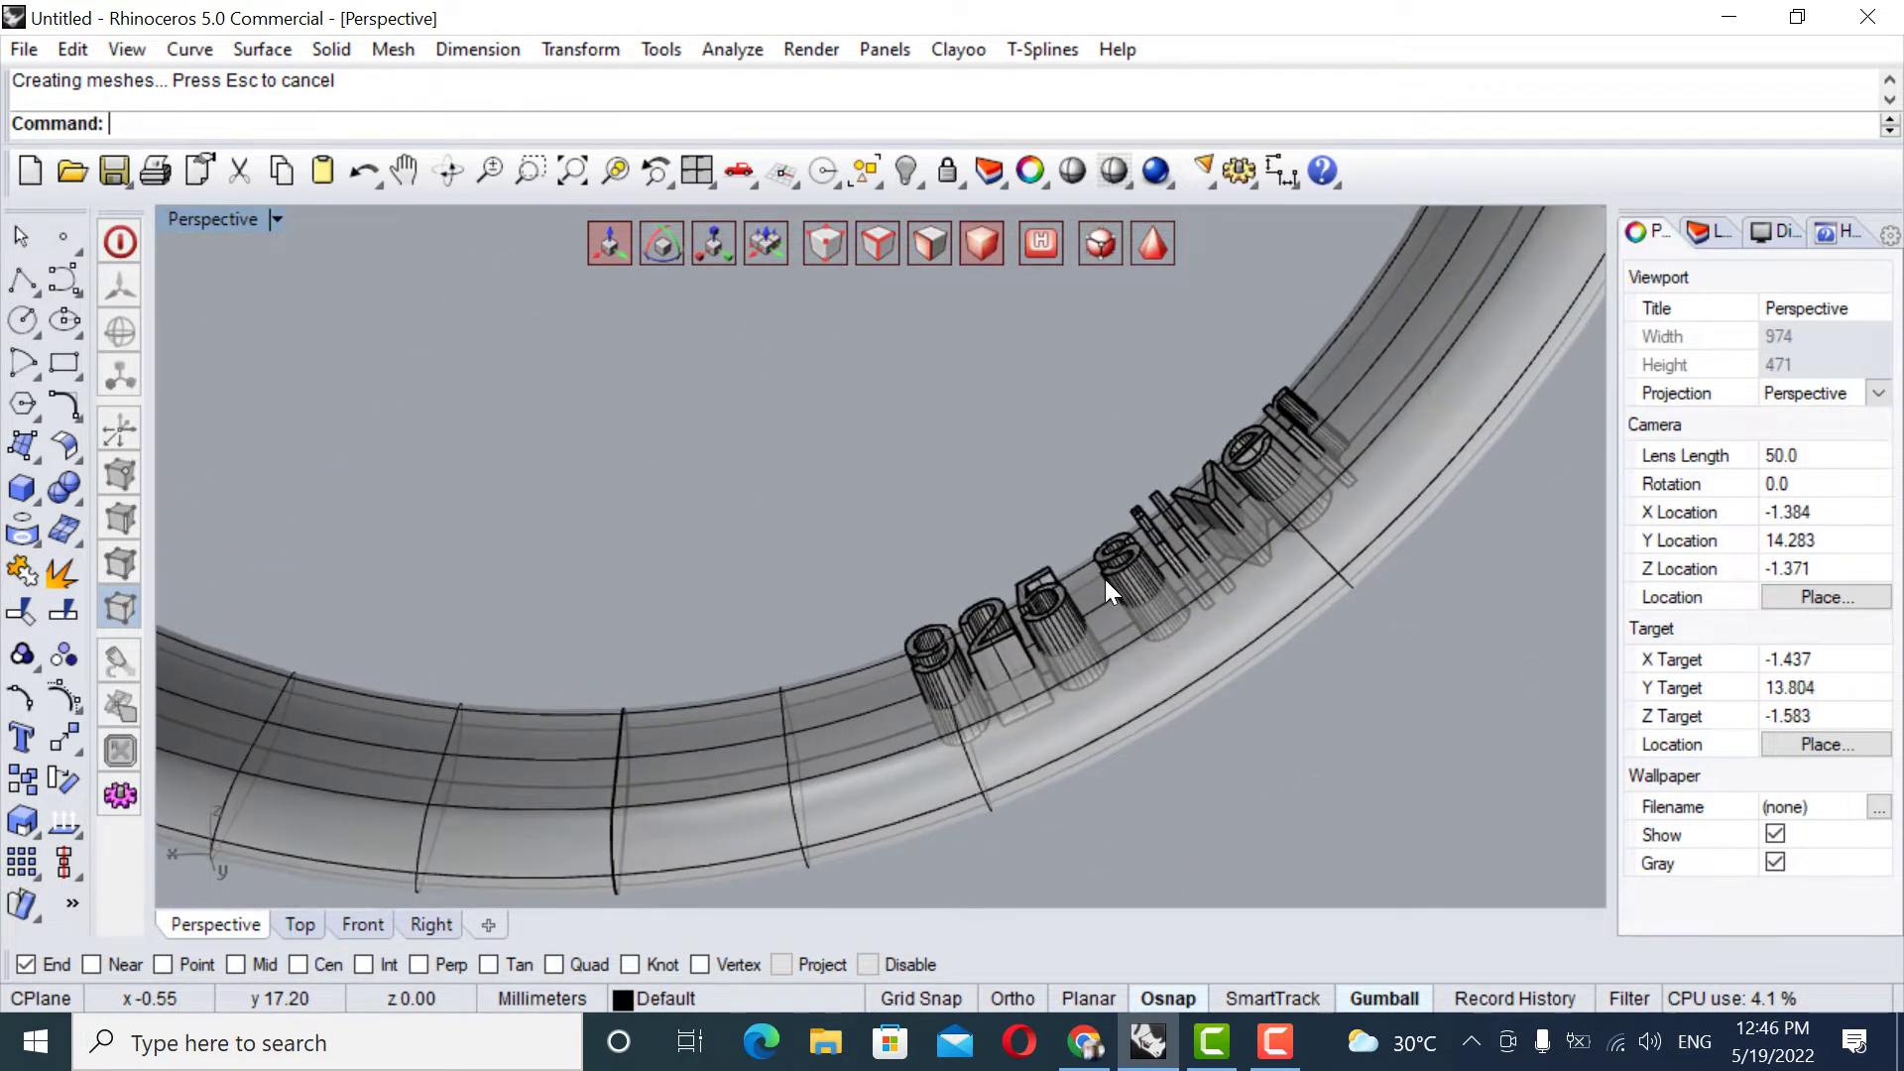
pyautogui.moveTo(1104, 580); pyautogui.dragTo(940, 522, button='right')
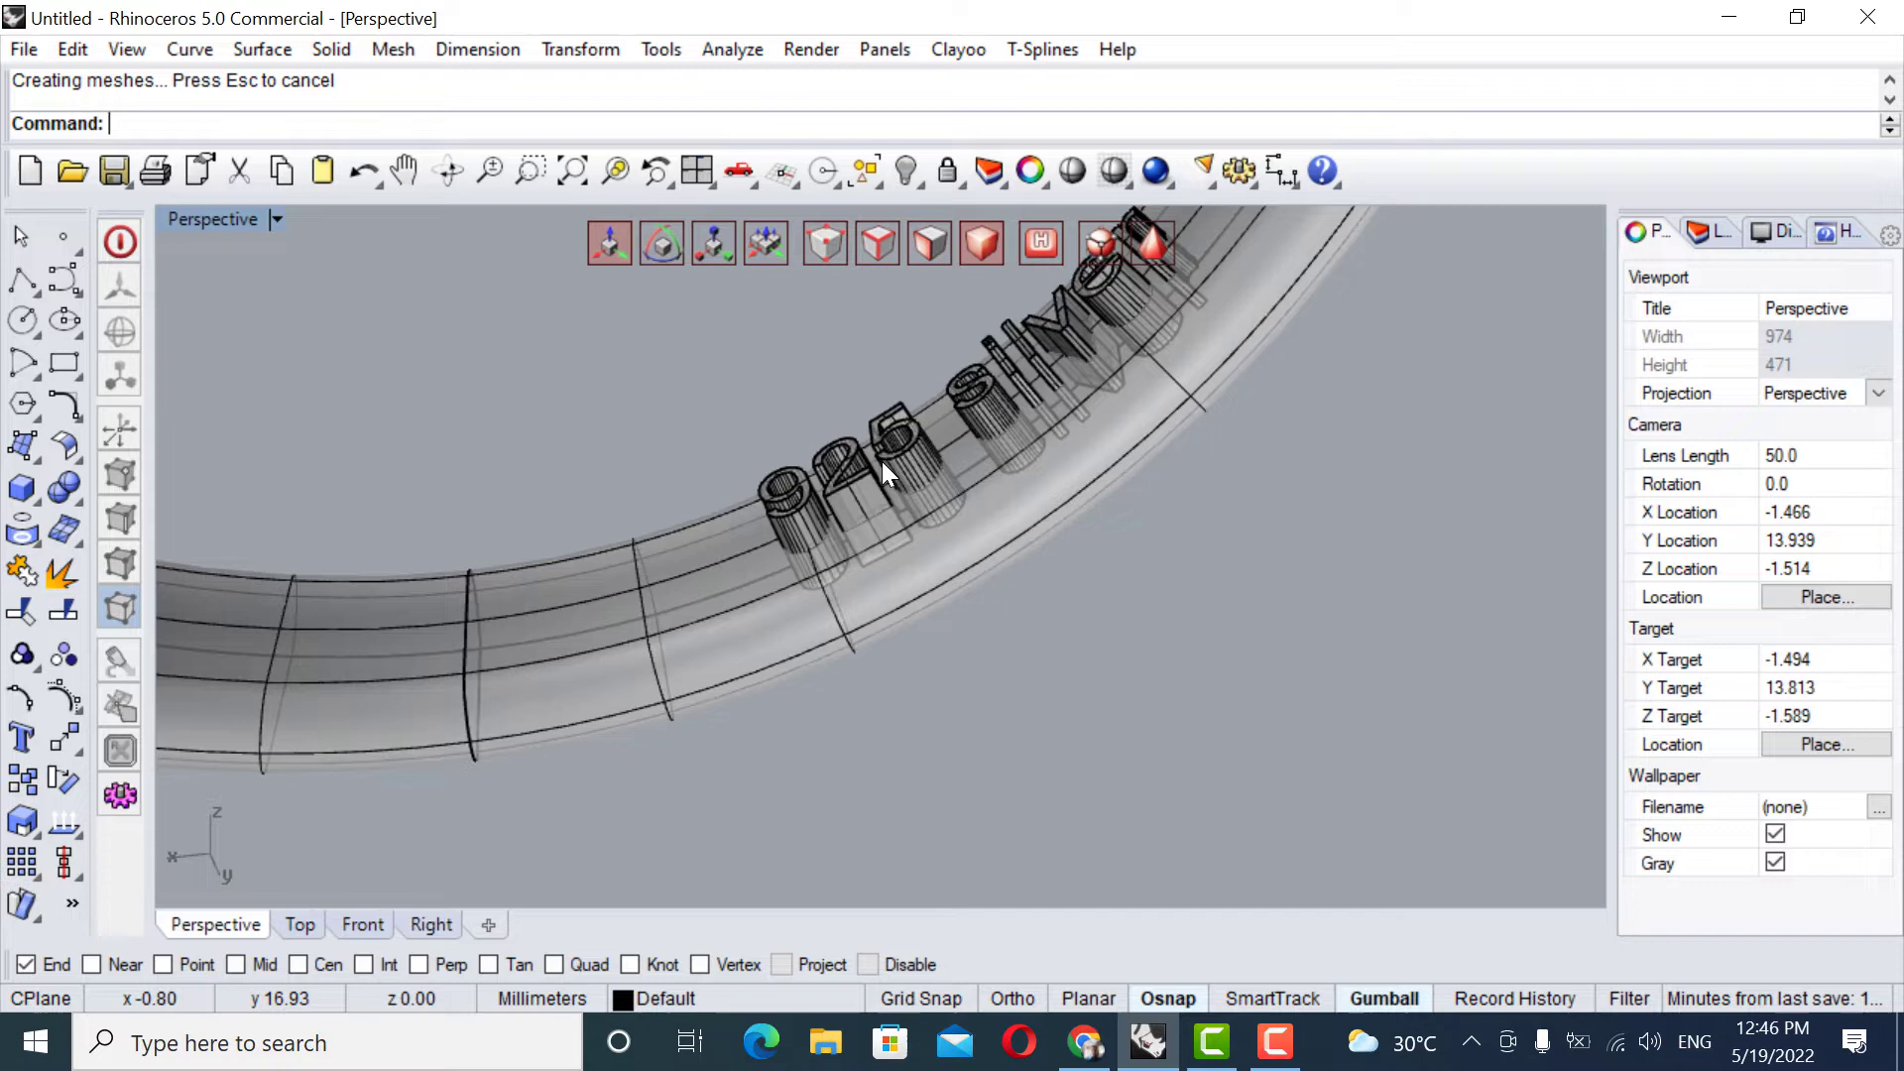
# Run BooleanDifference with the ring and the first letter solid both picked as bodies.
pyautogui.write('BooleanDifference')
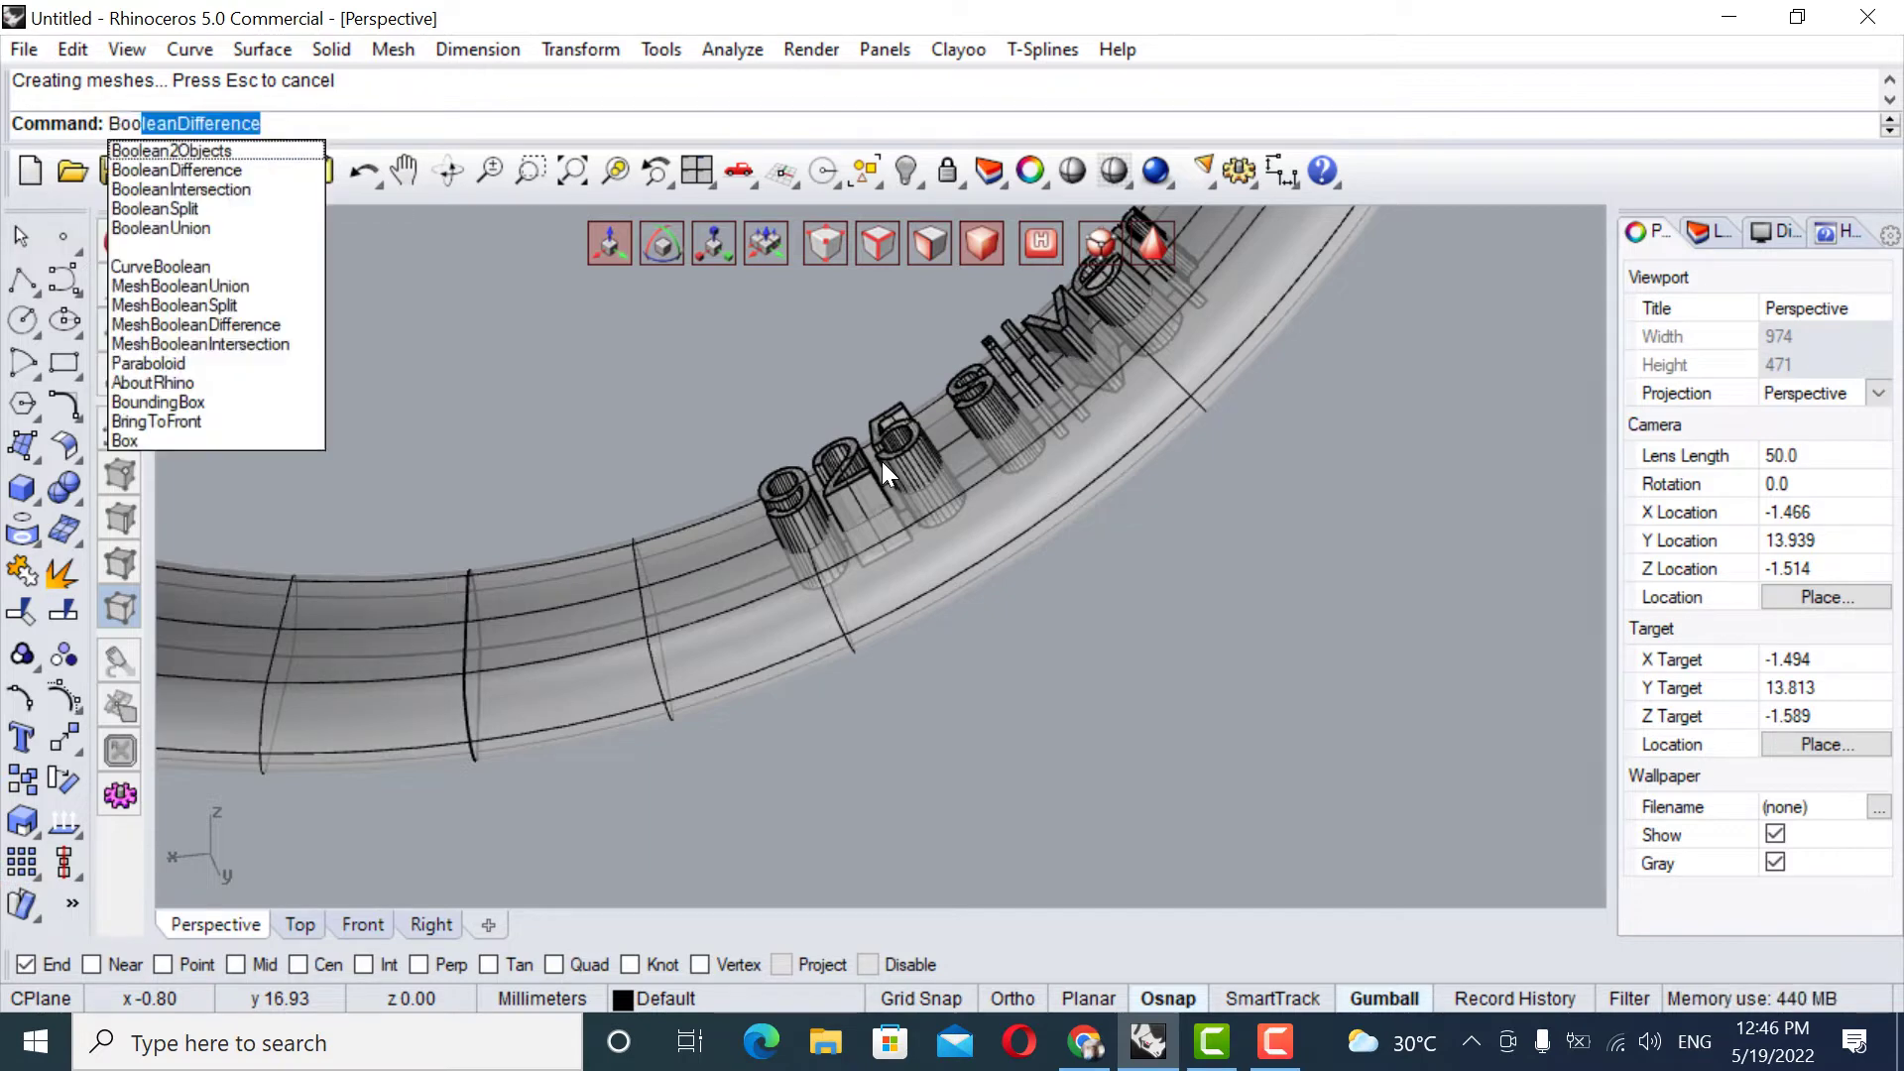
pyautogui.press('Return')
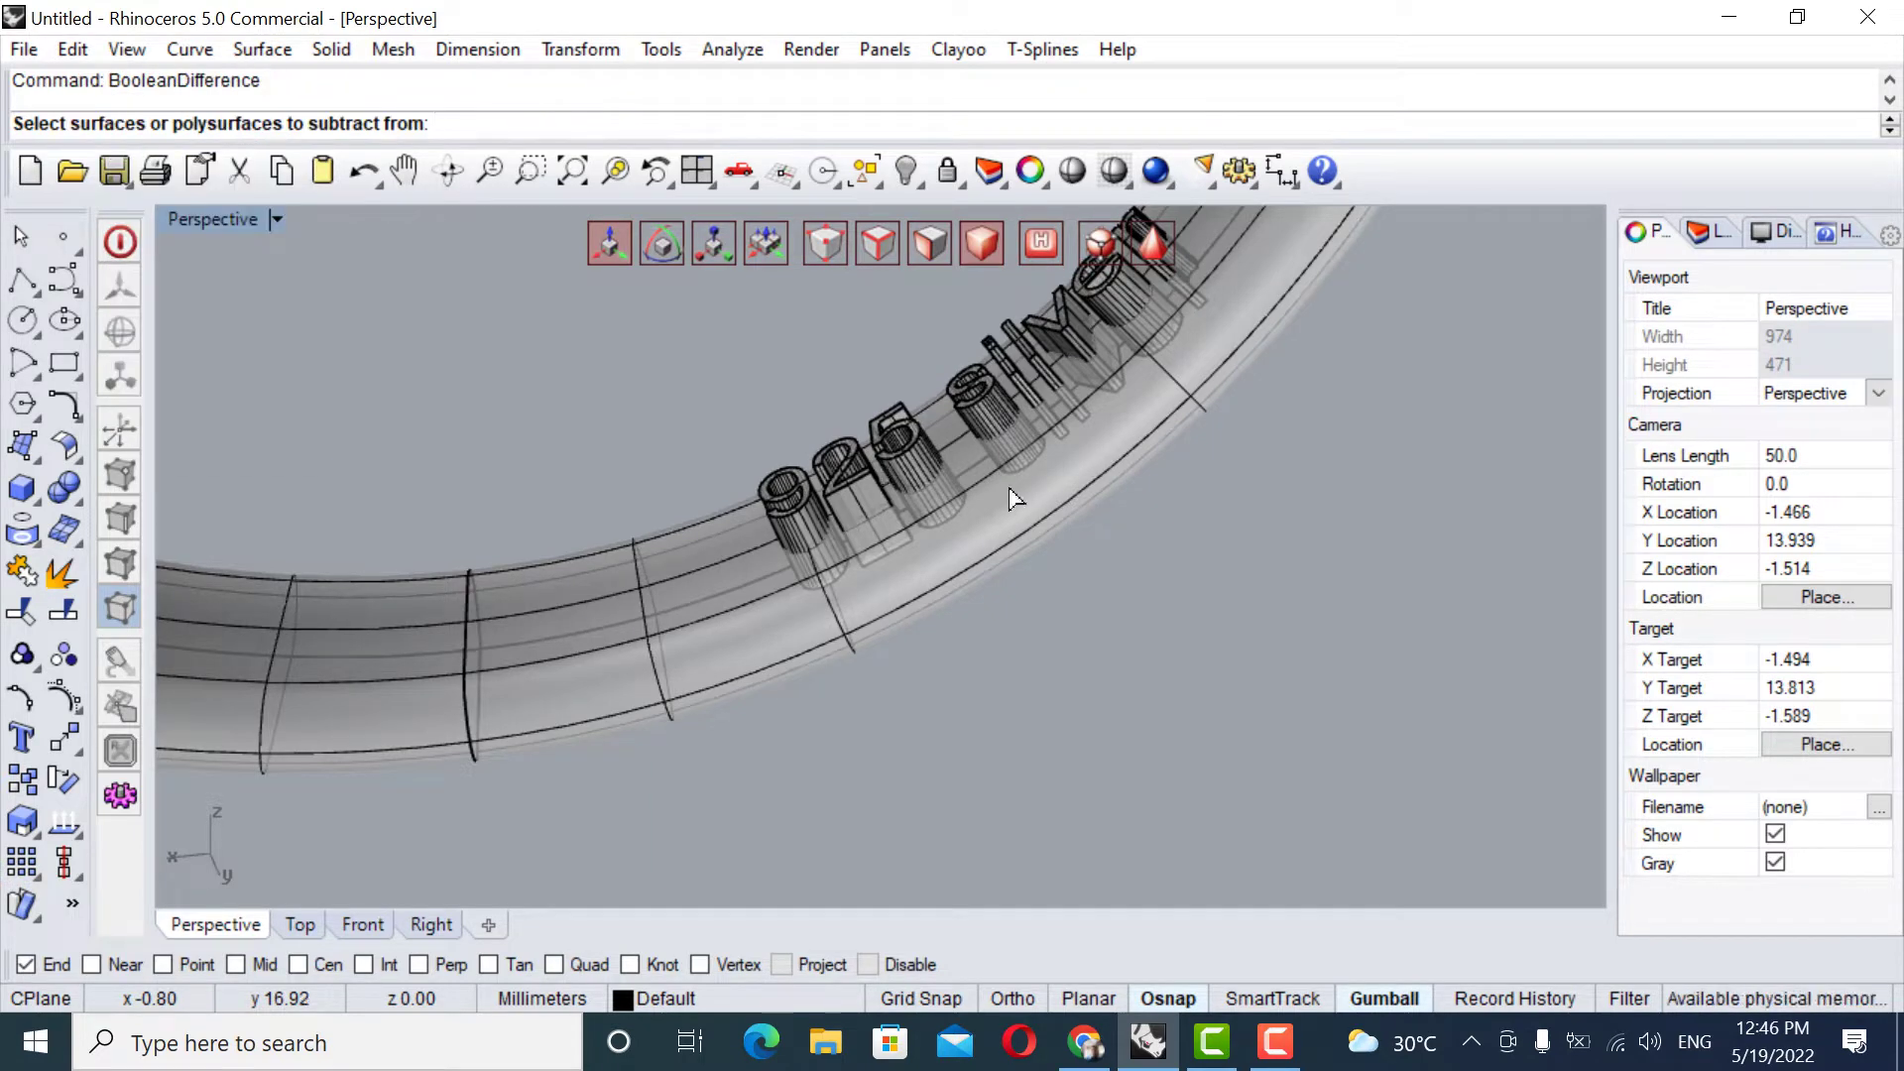
pyautogui.click(930, 606)
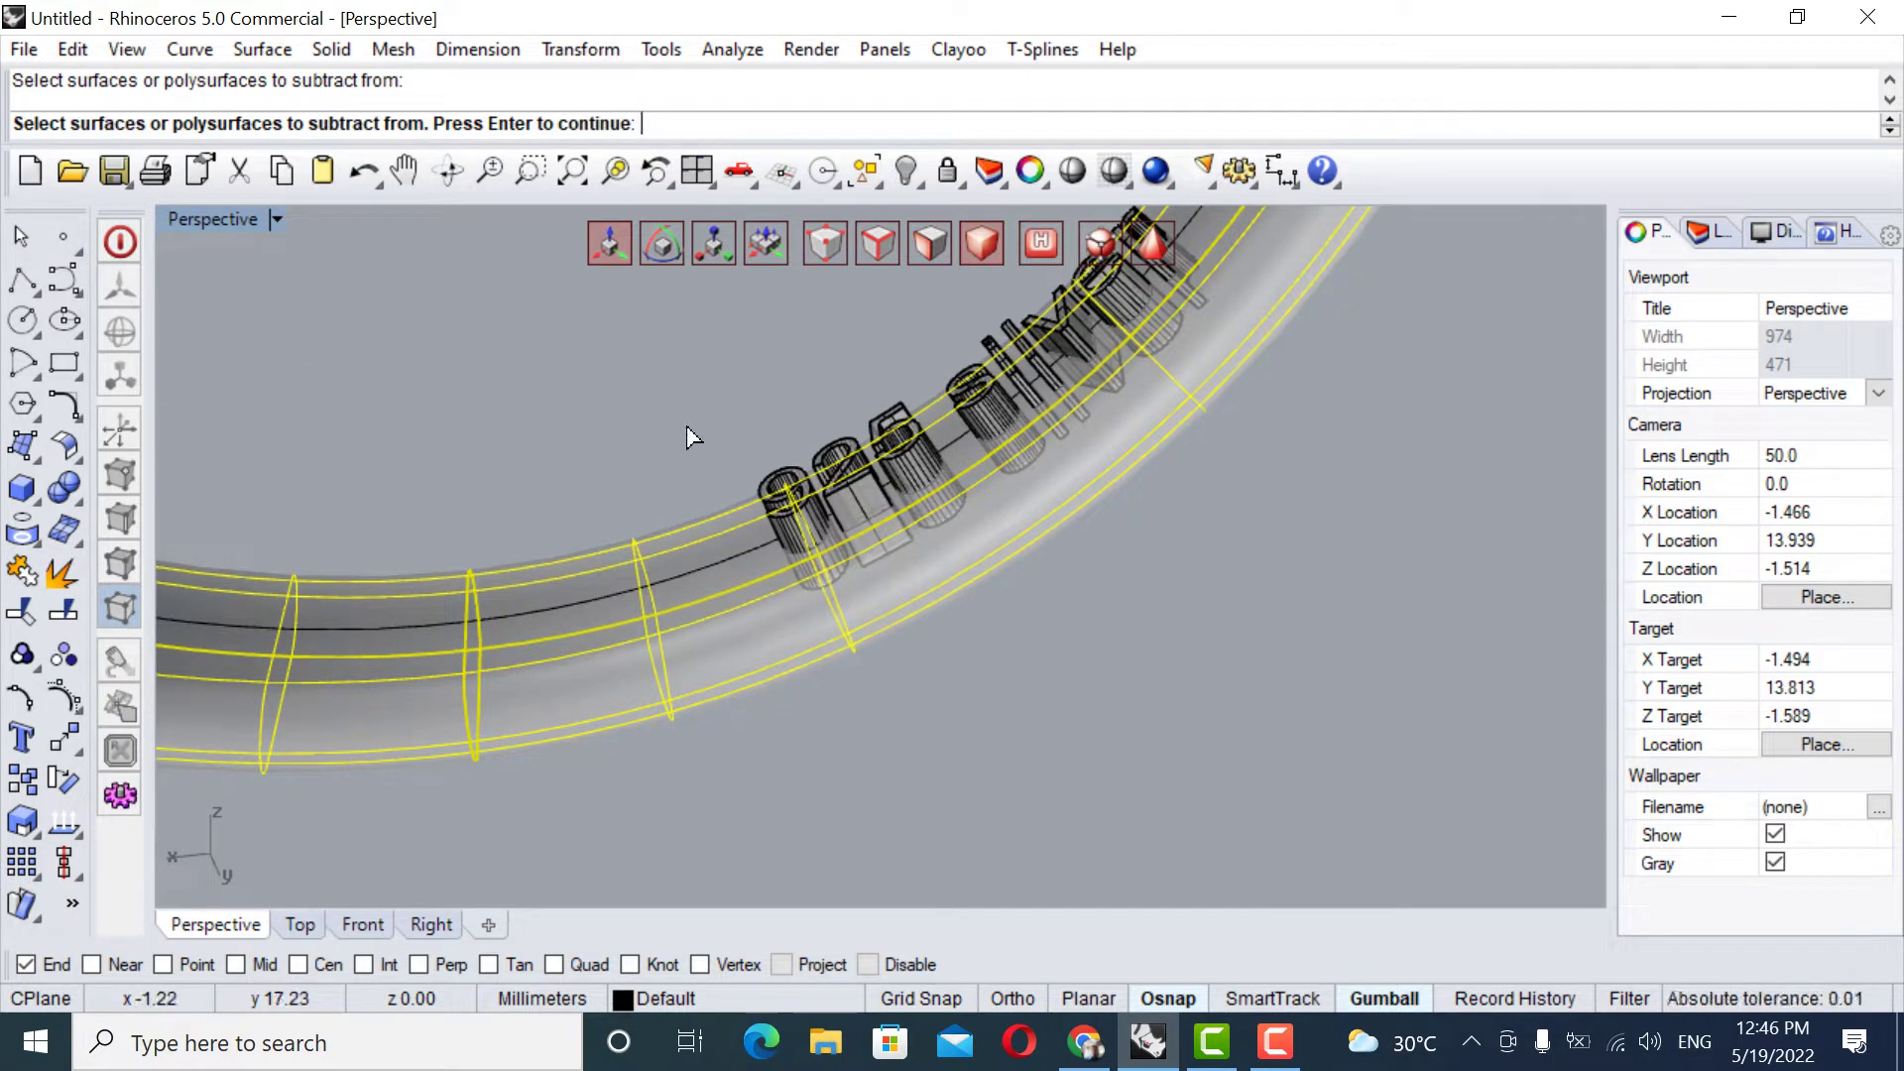
pyautogui.click(784, 481)
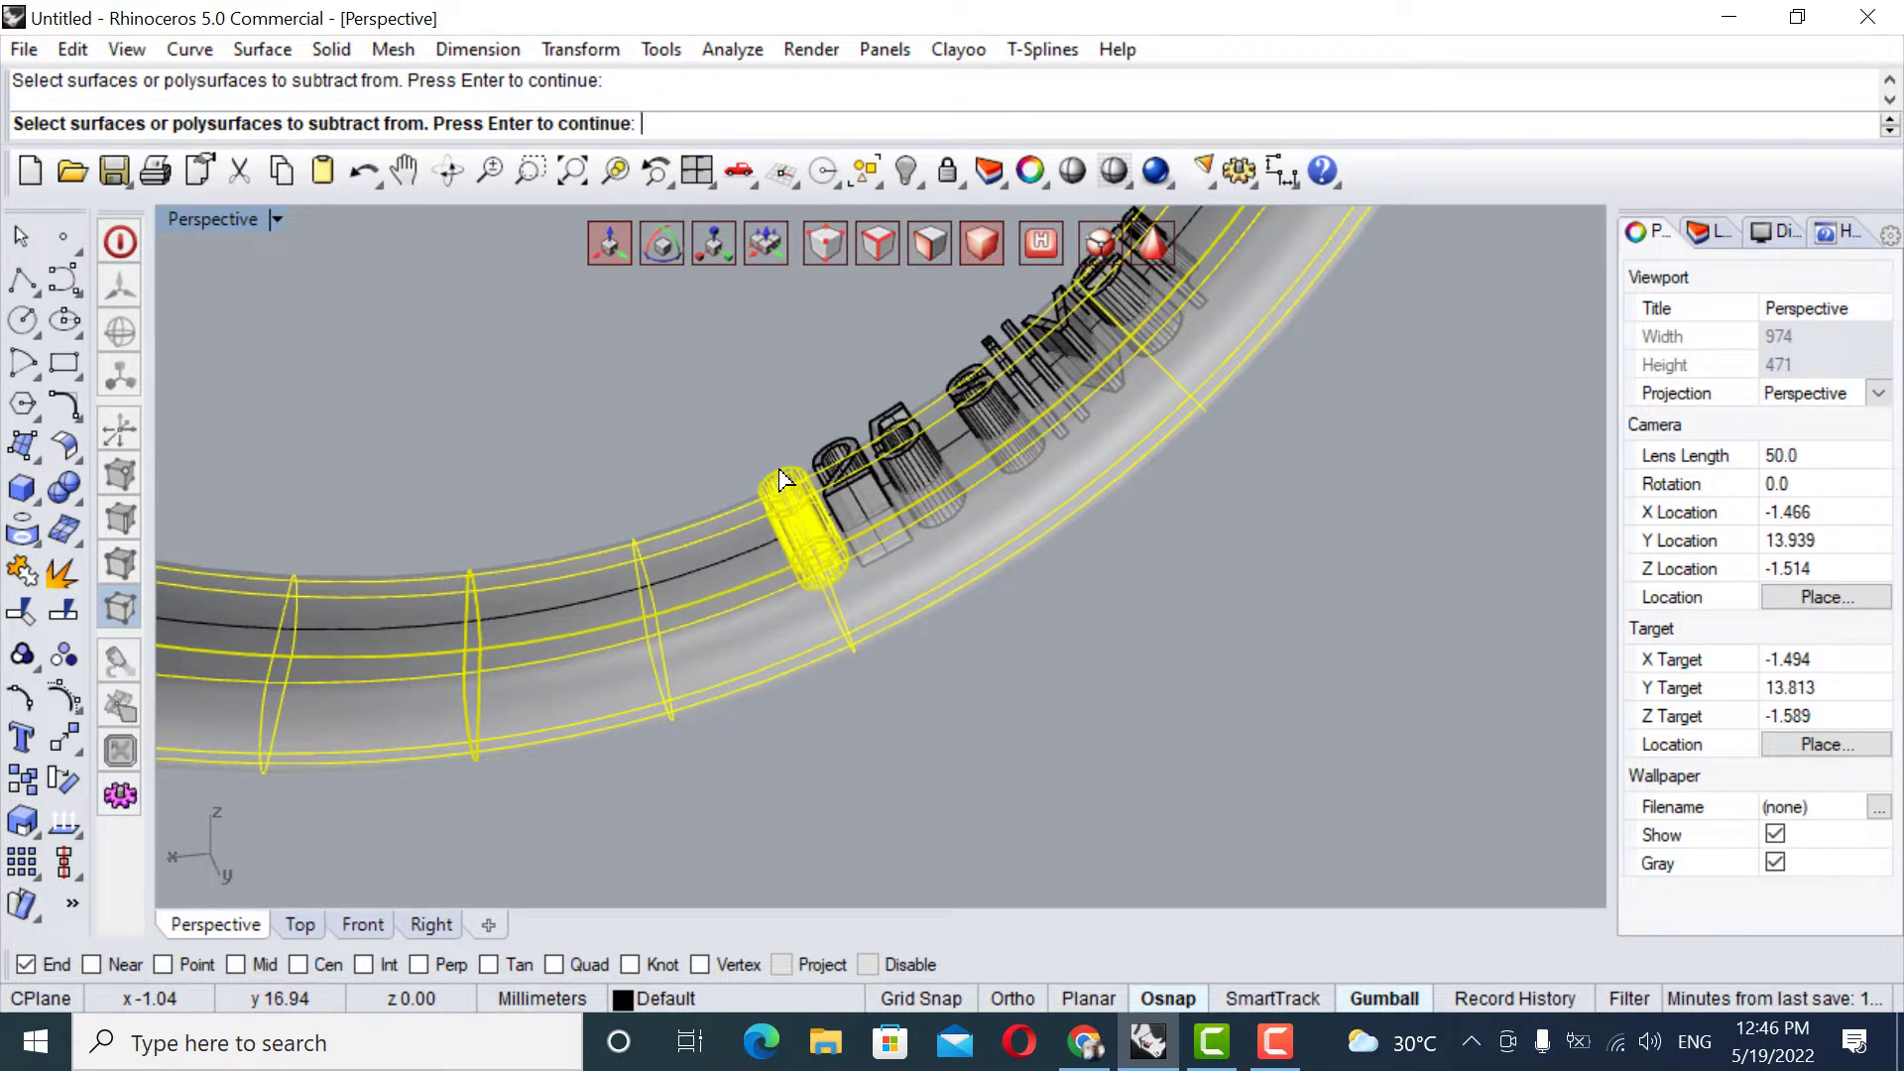
pyautogui.press('Return')
pyautogui.press('Return')
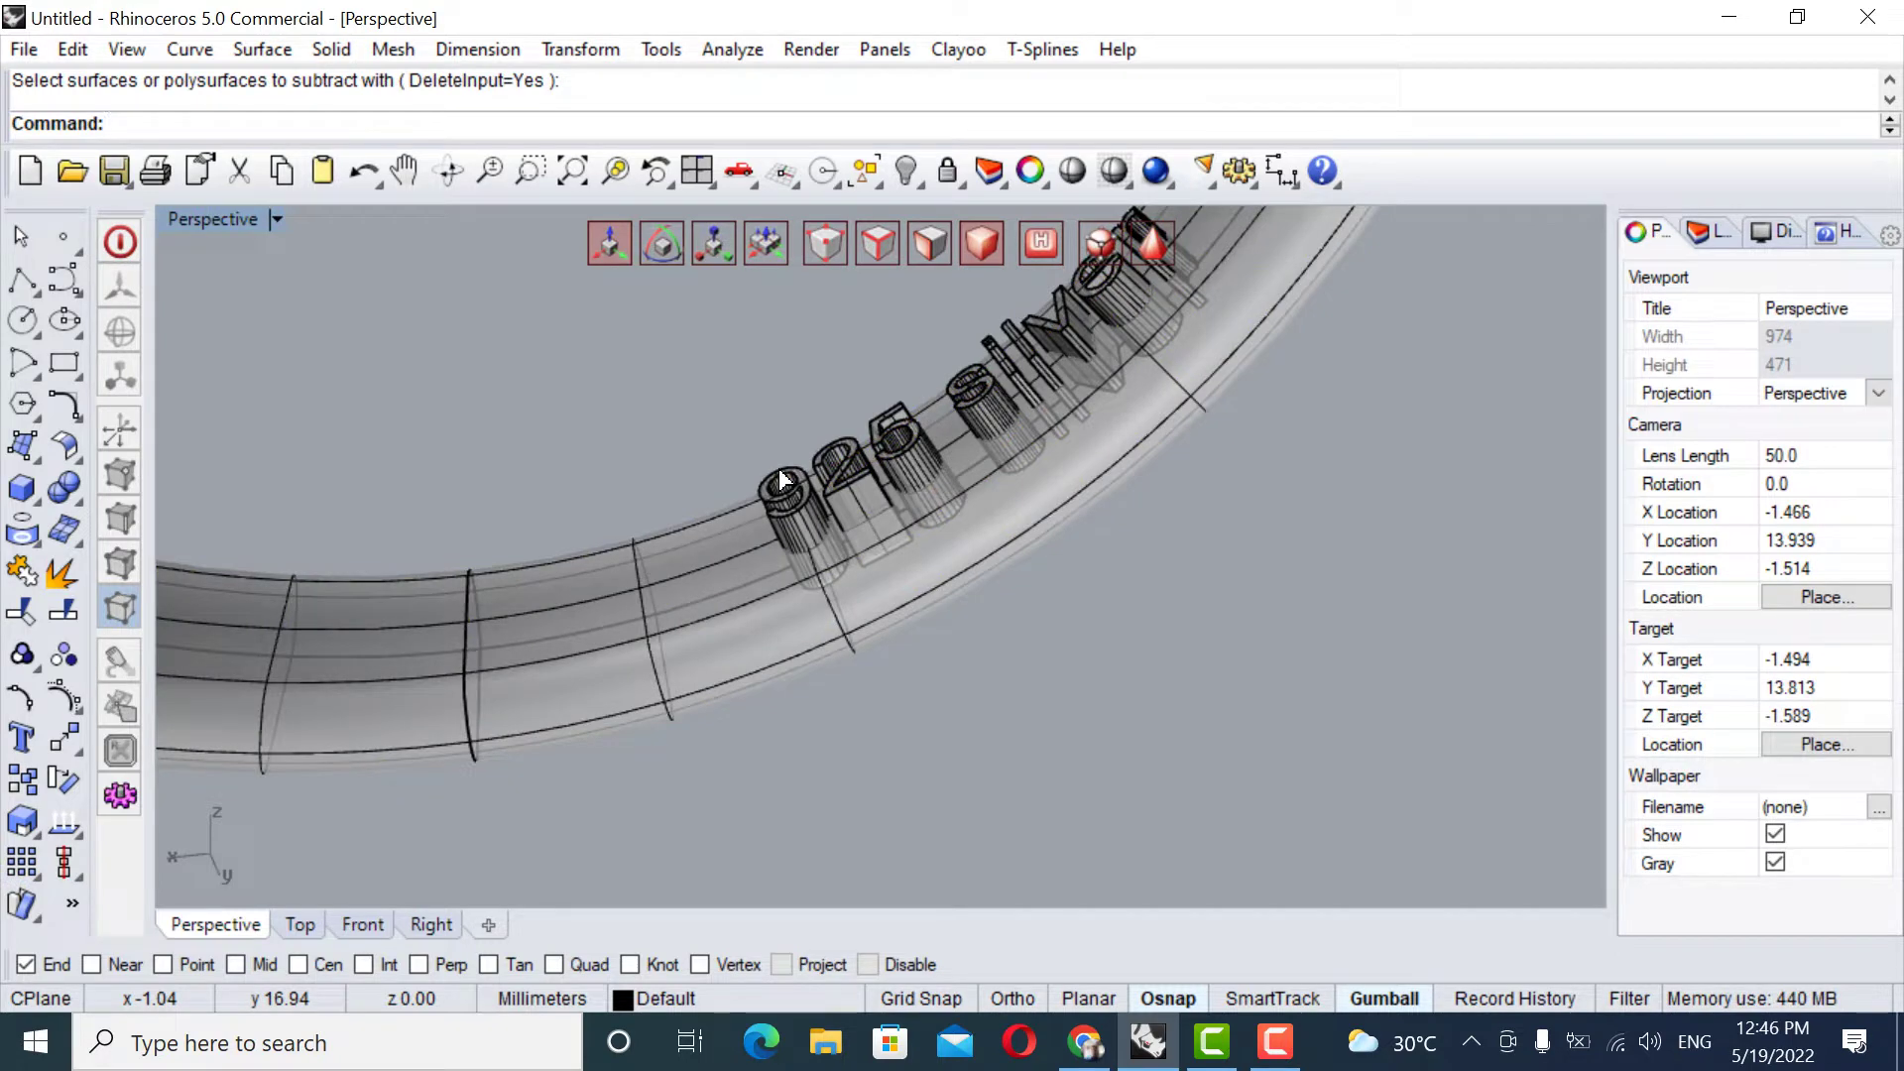
# Retry BooleanDifference on the ring alone, ending the command without a cutter.
pyautogui.write('boo')
pyautogui.press('Return')
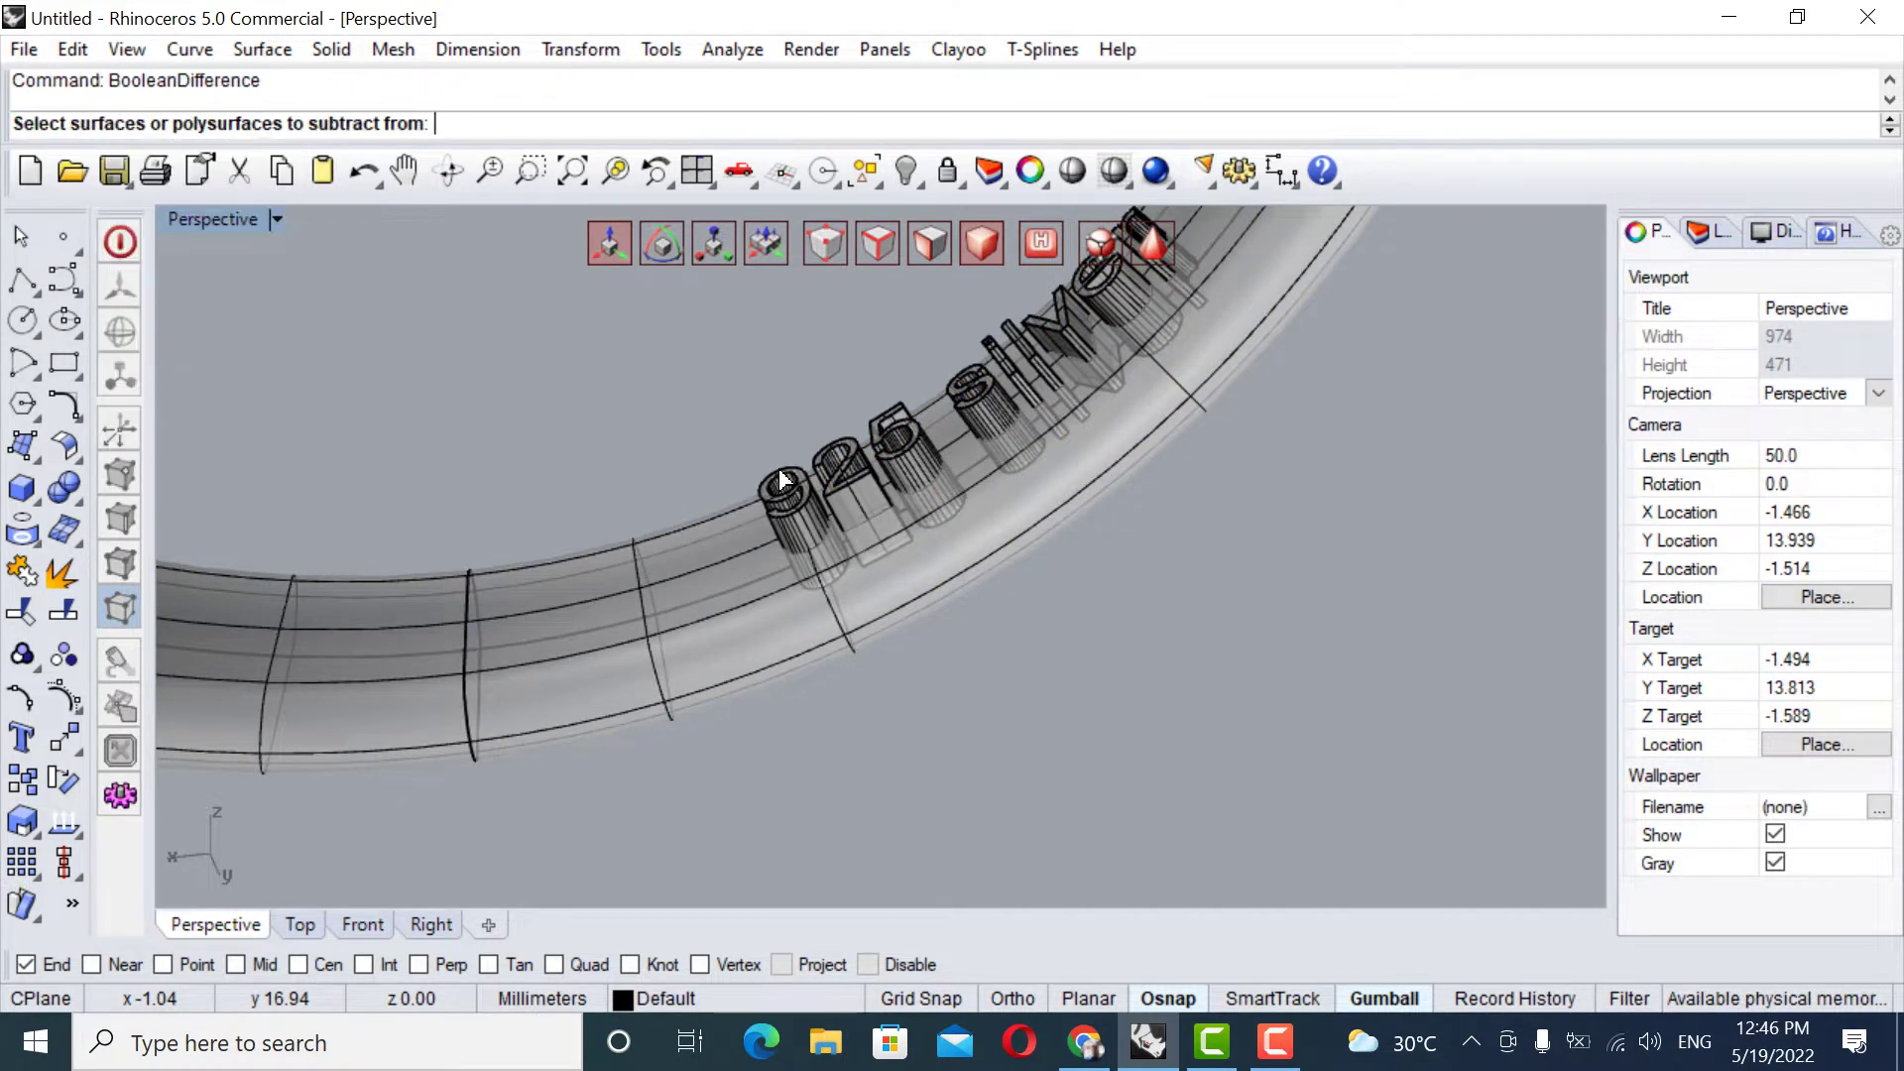
pyautogui.click(780, 647)
pyautogui.press('Return')
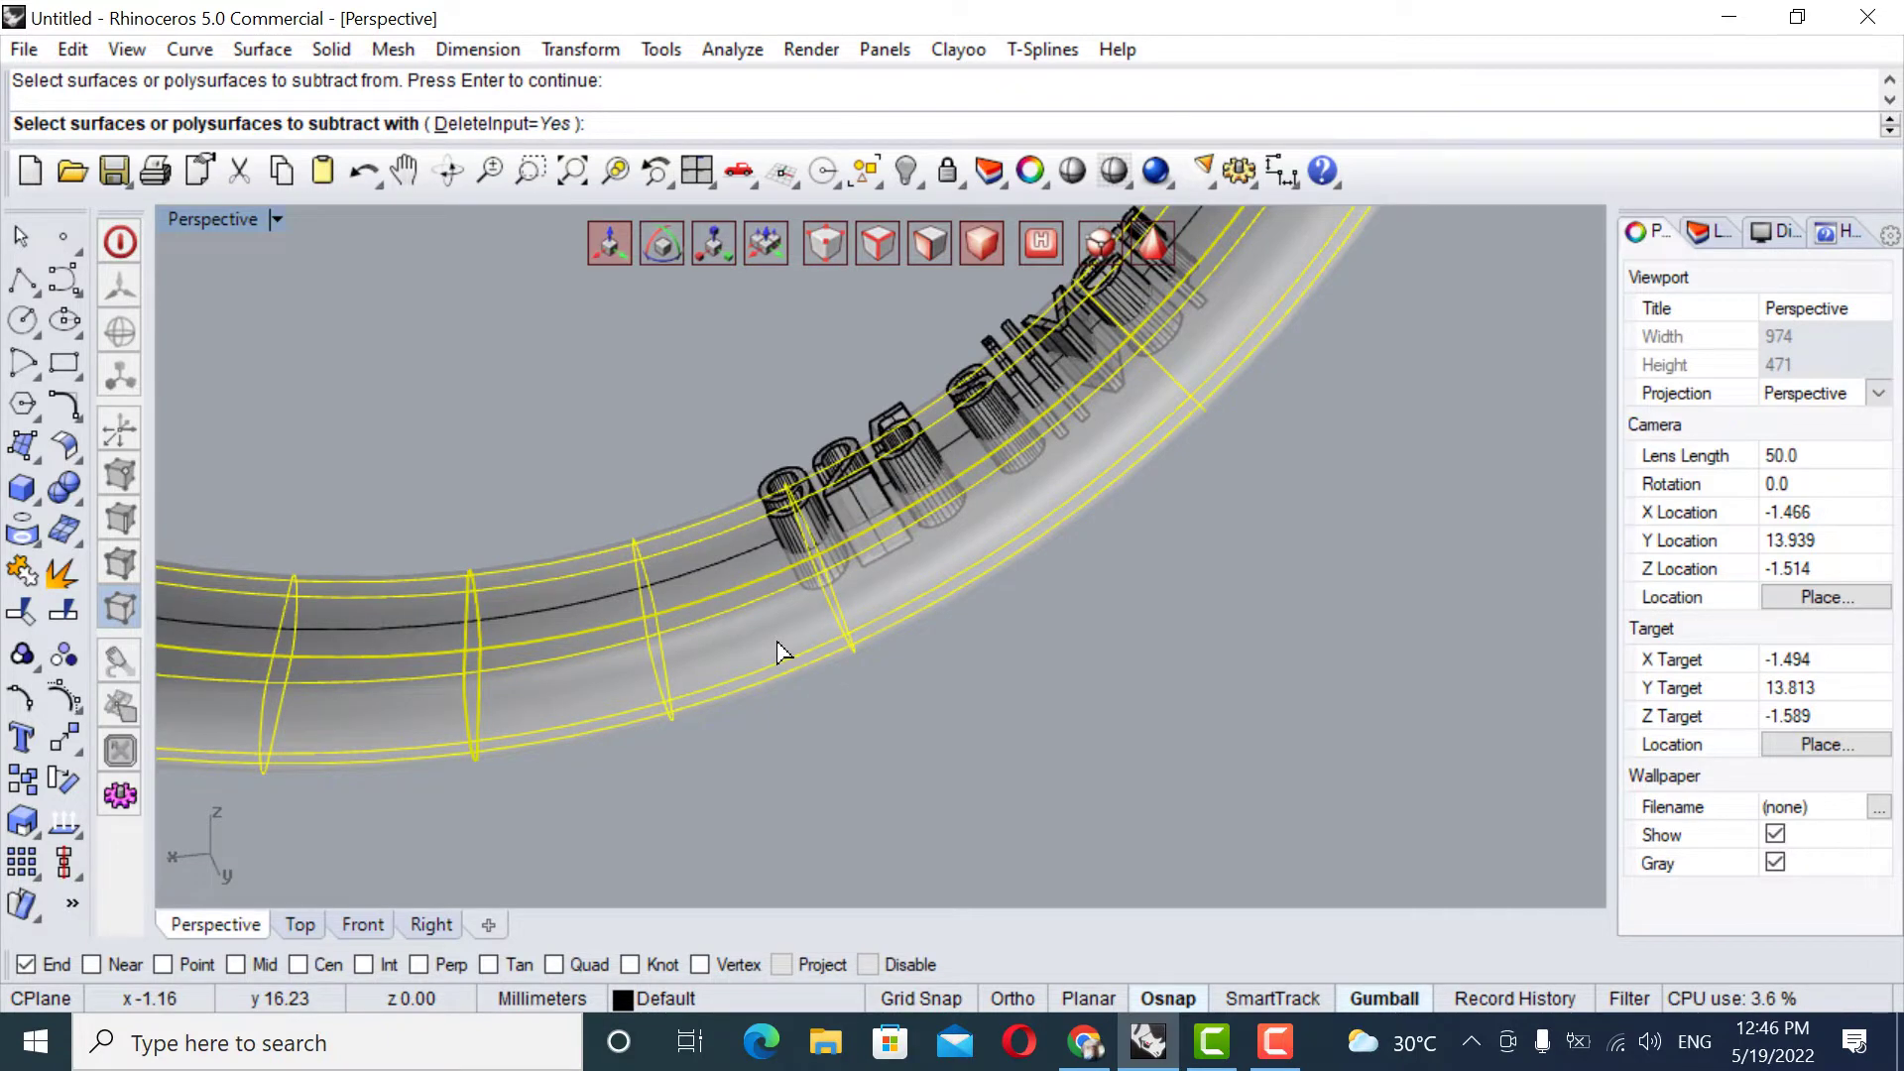
pyautogui.press('Return')
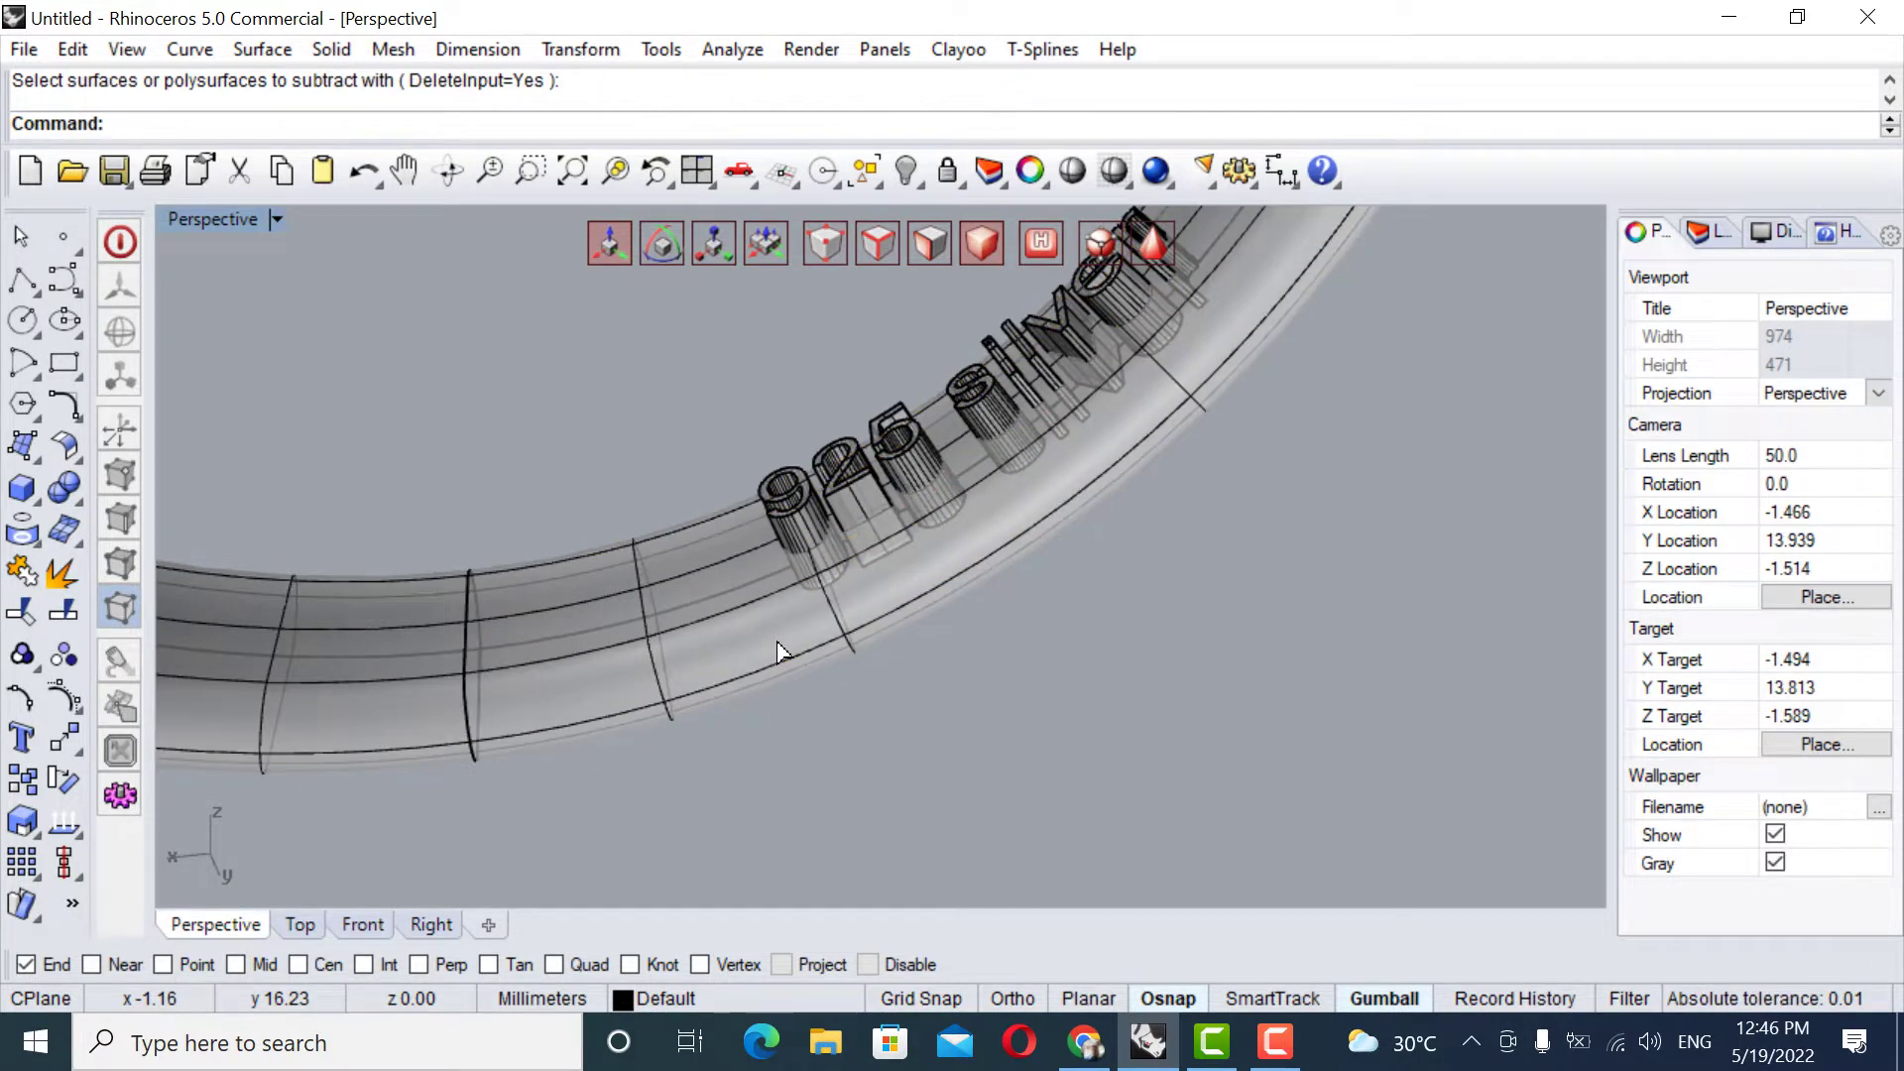
pyautogui.click(710, 640)
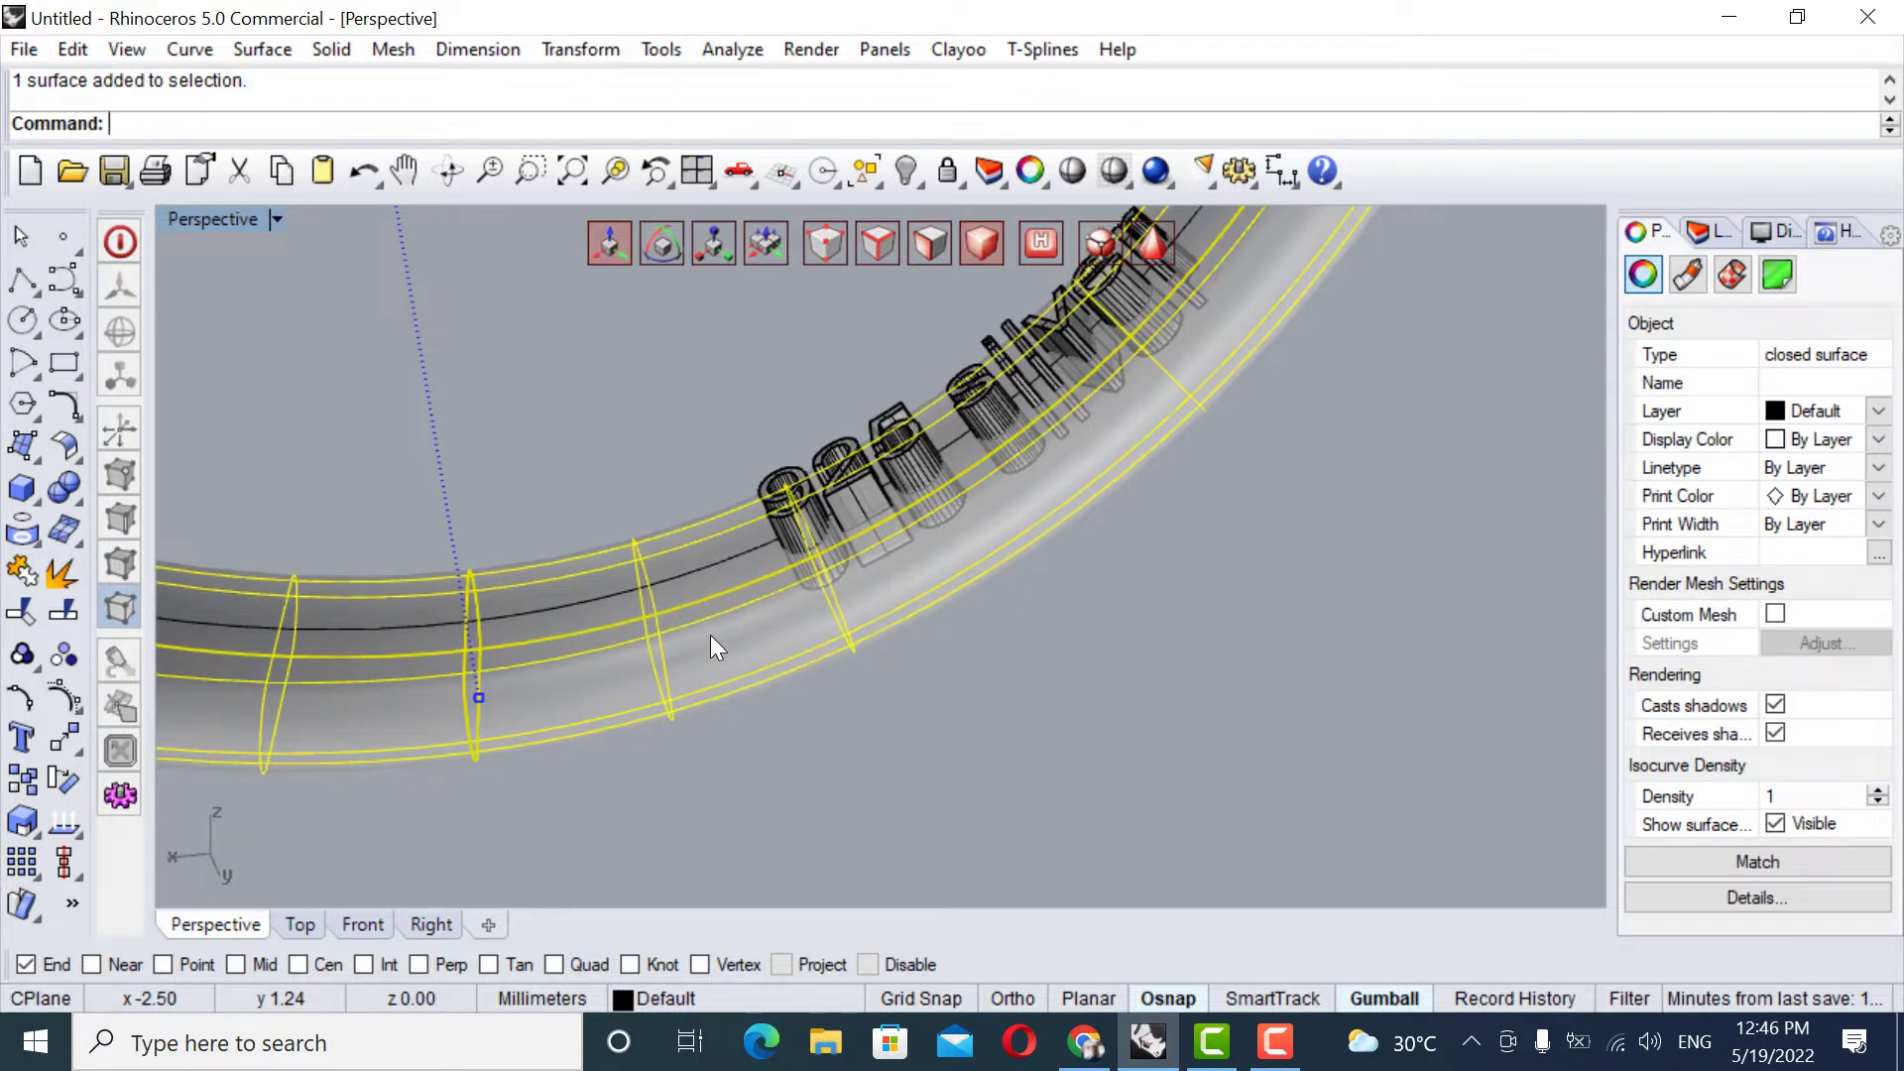
pyautogui.write('boo')
pyautogui.press('Return')
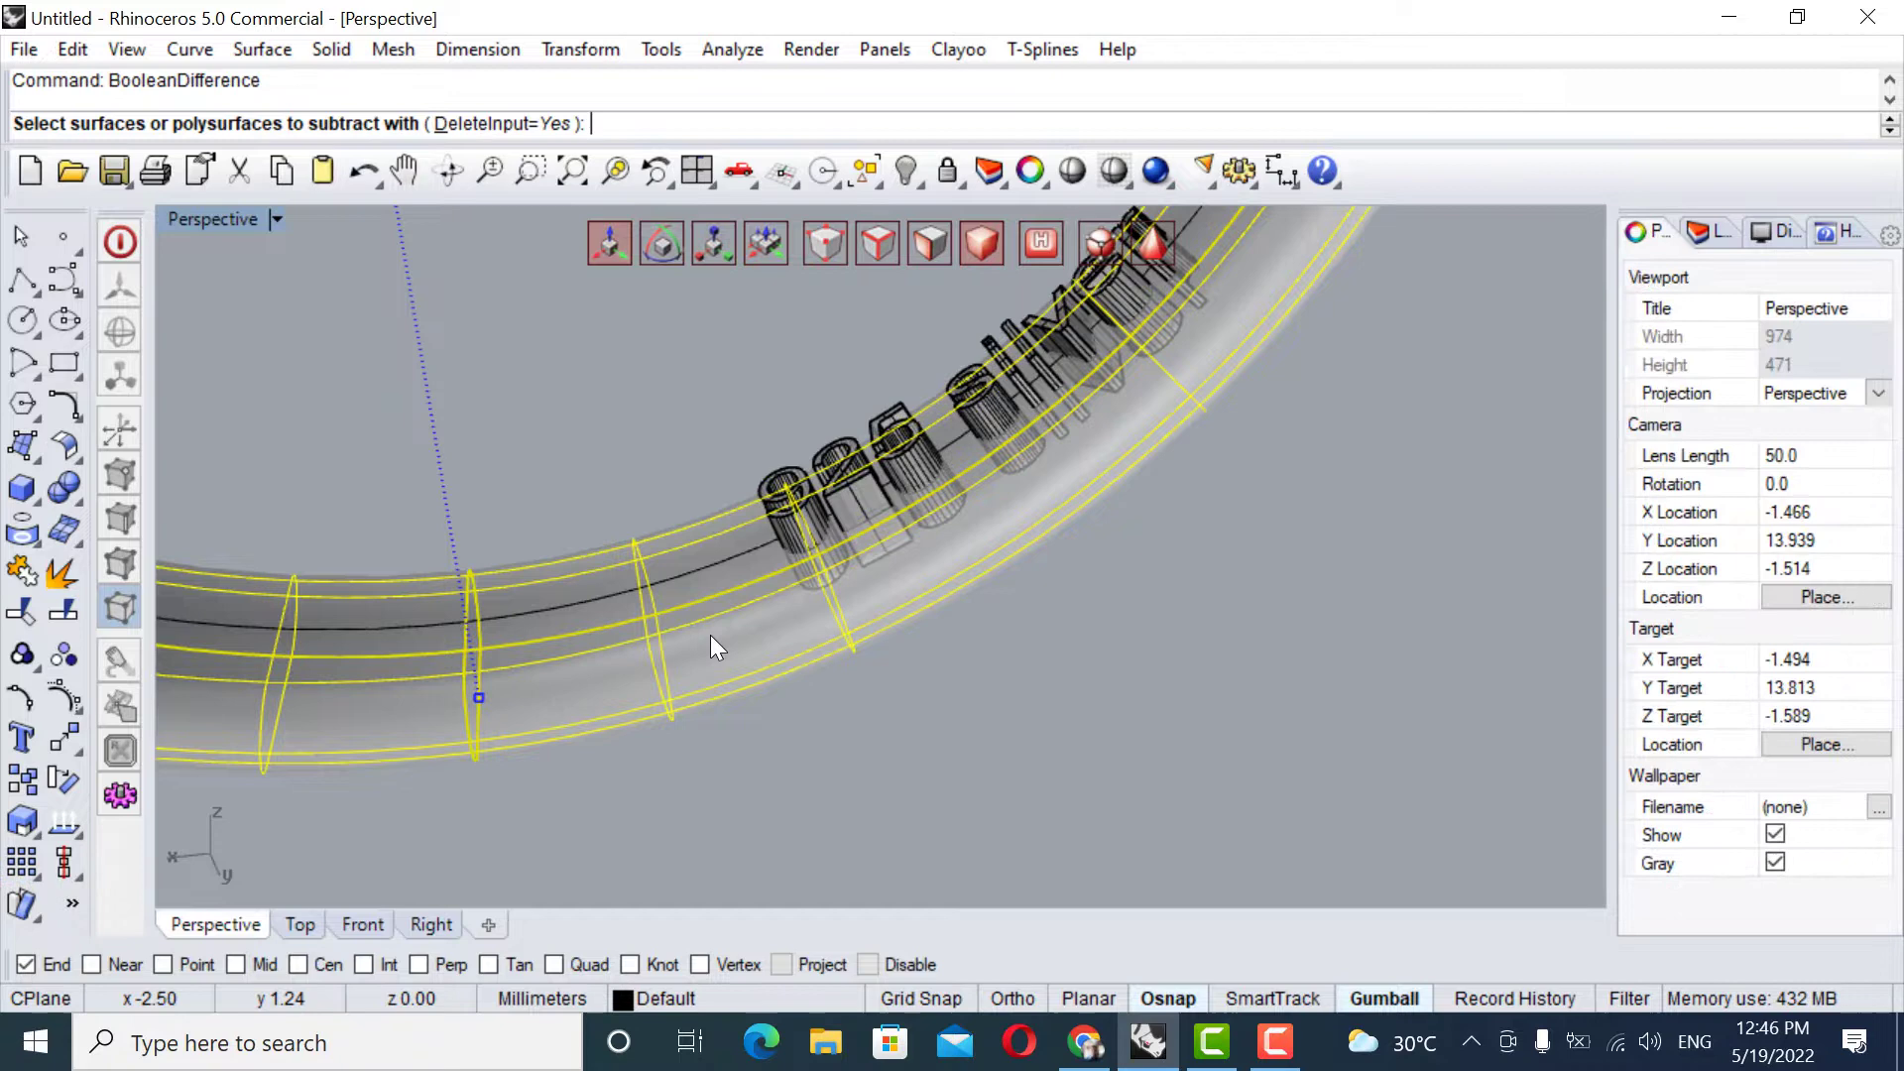
pyautogui.click(791, 463)
pyautogui.press('Return')
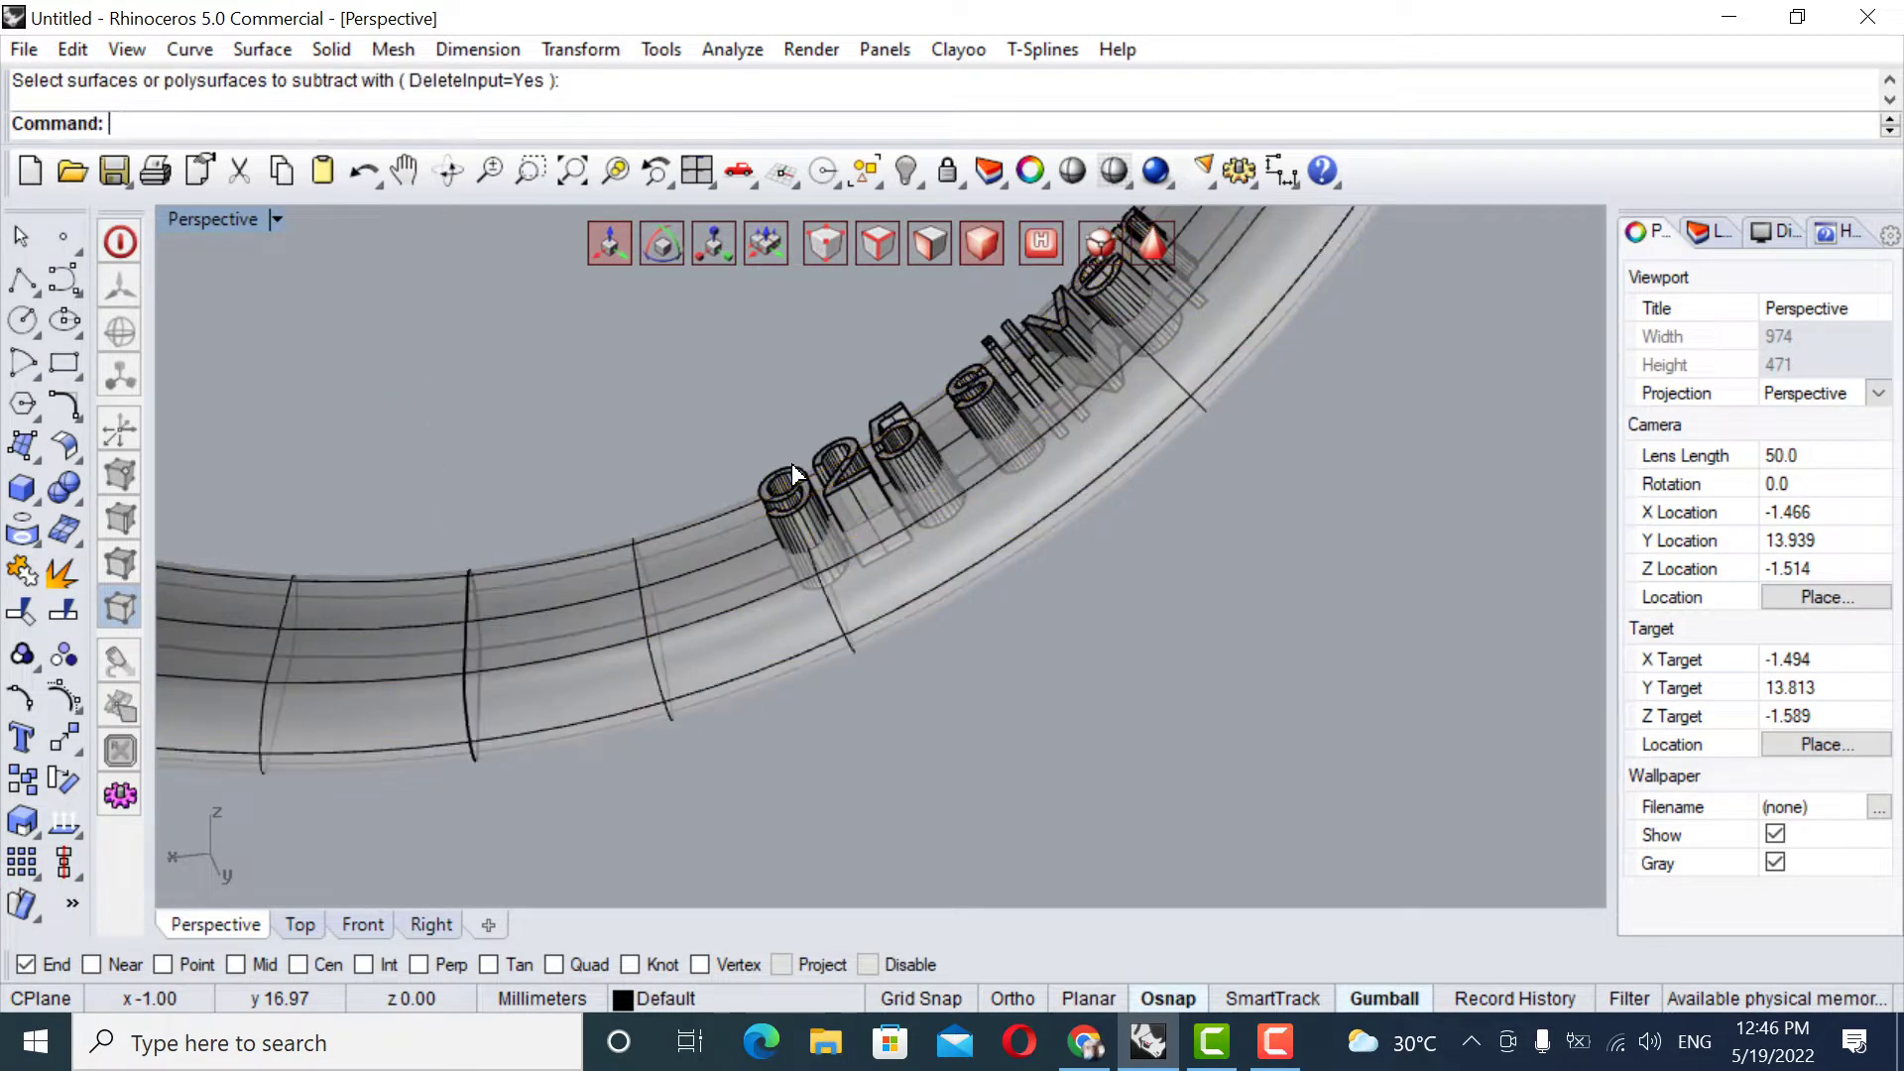
# Subtract the 9 letter solid from the ring with BooleanDifference and inspect the engraving.
pyautogui.write('boo')
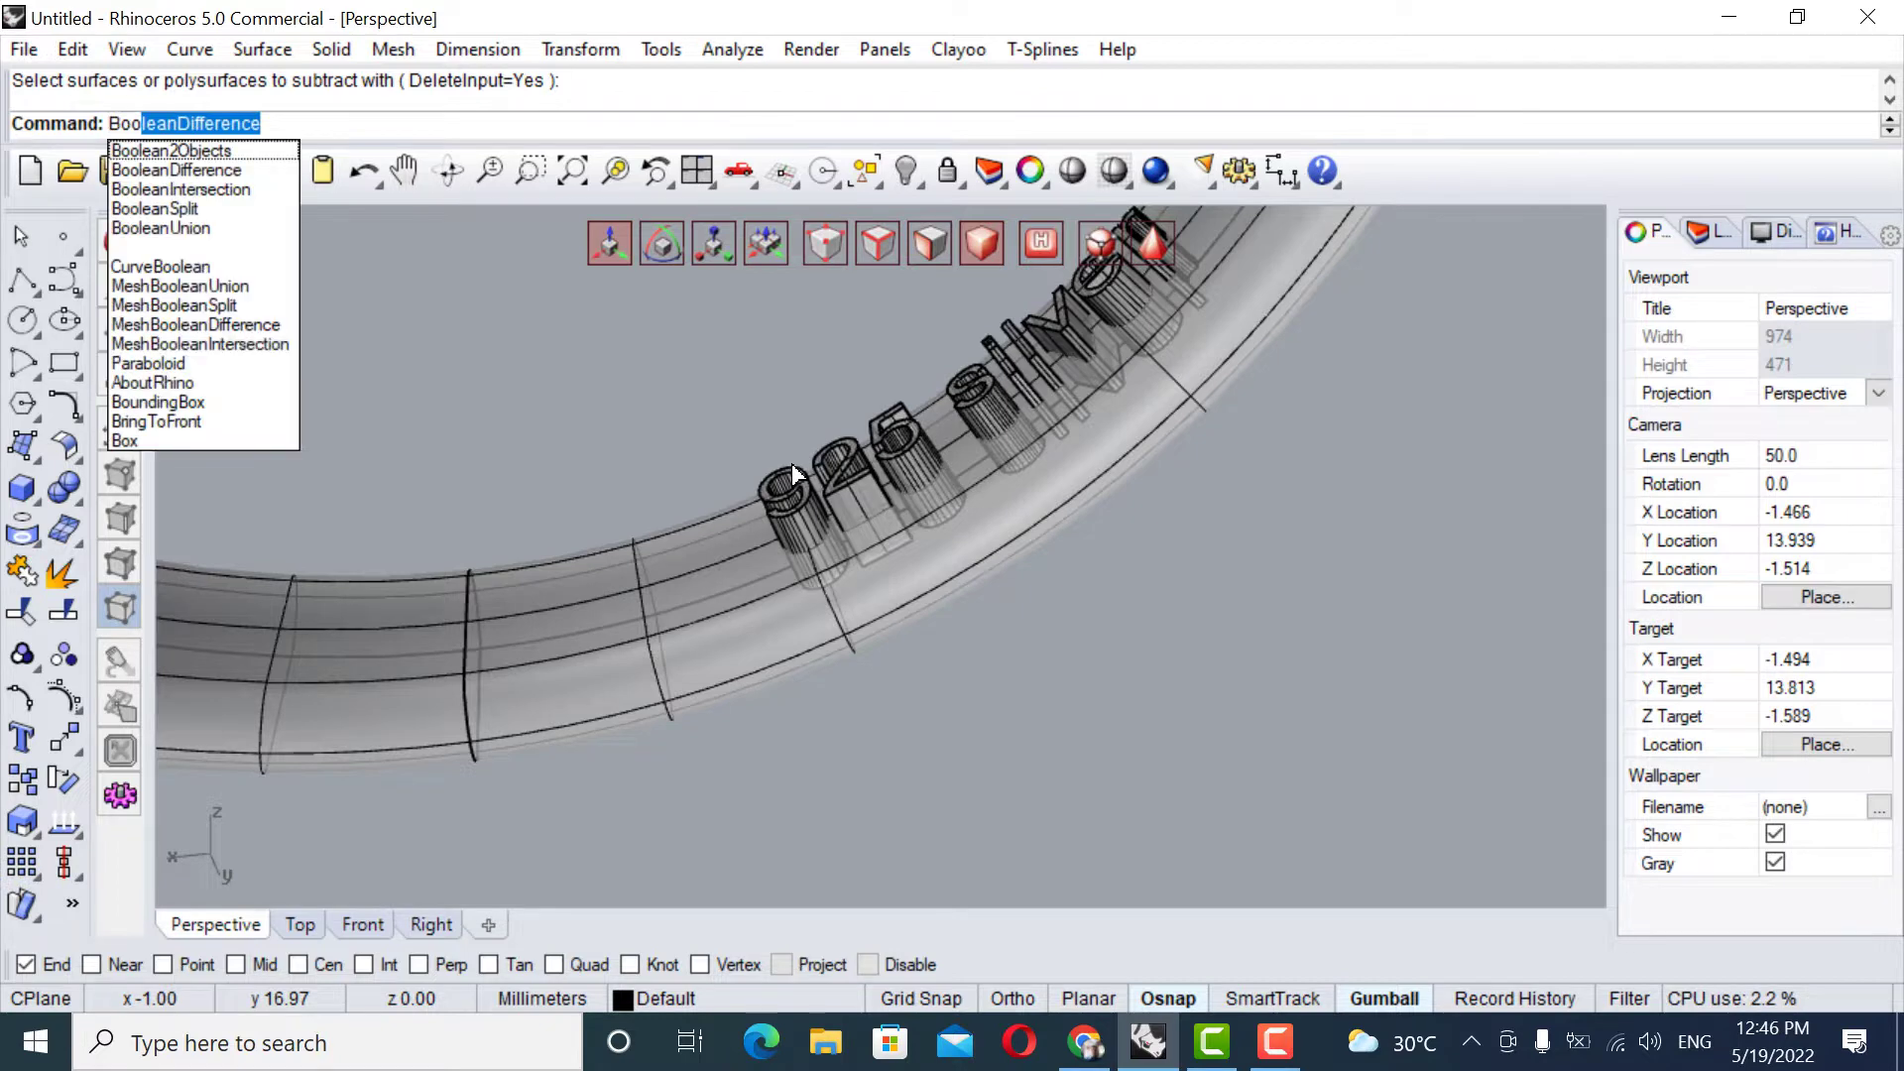
pyautogui.press('Return')
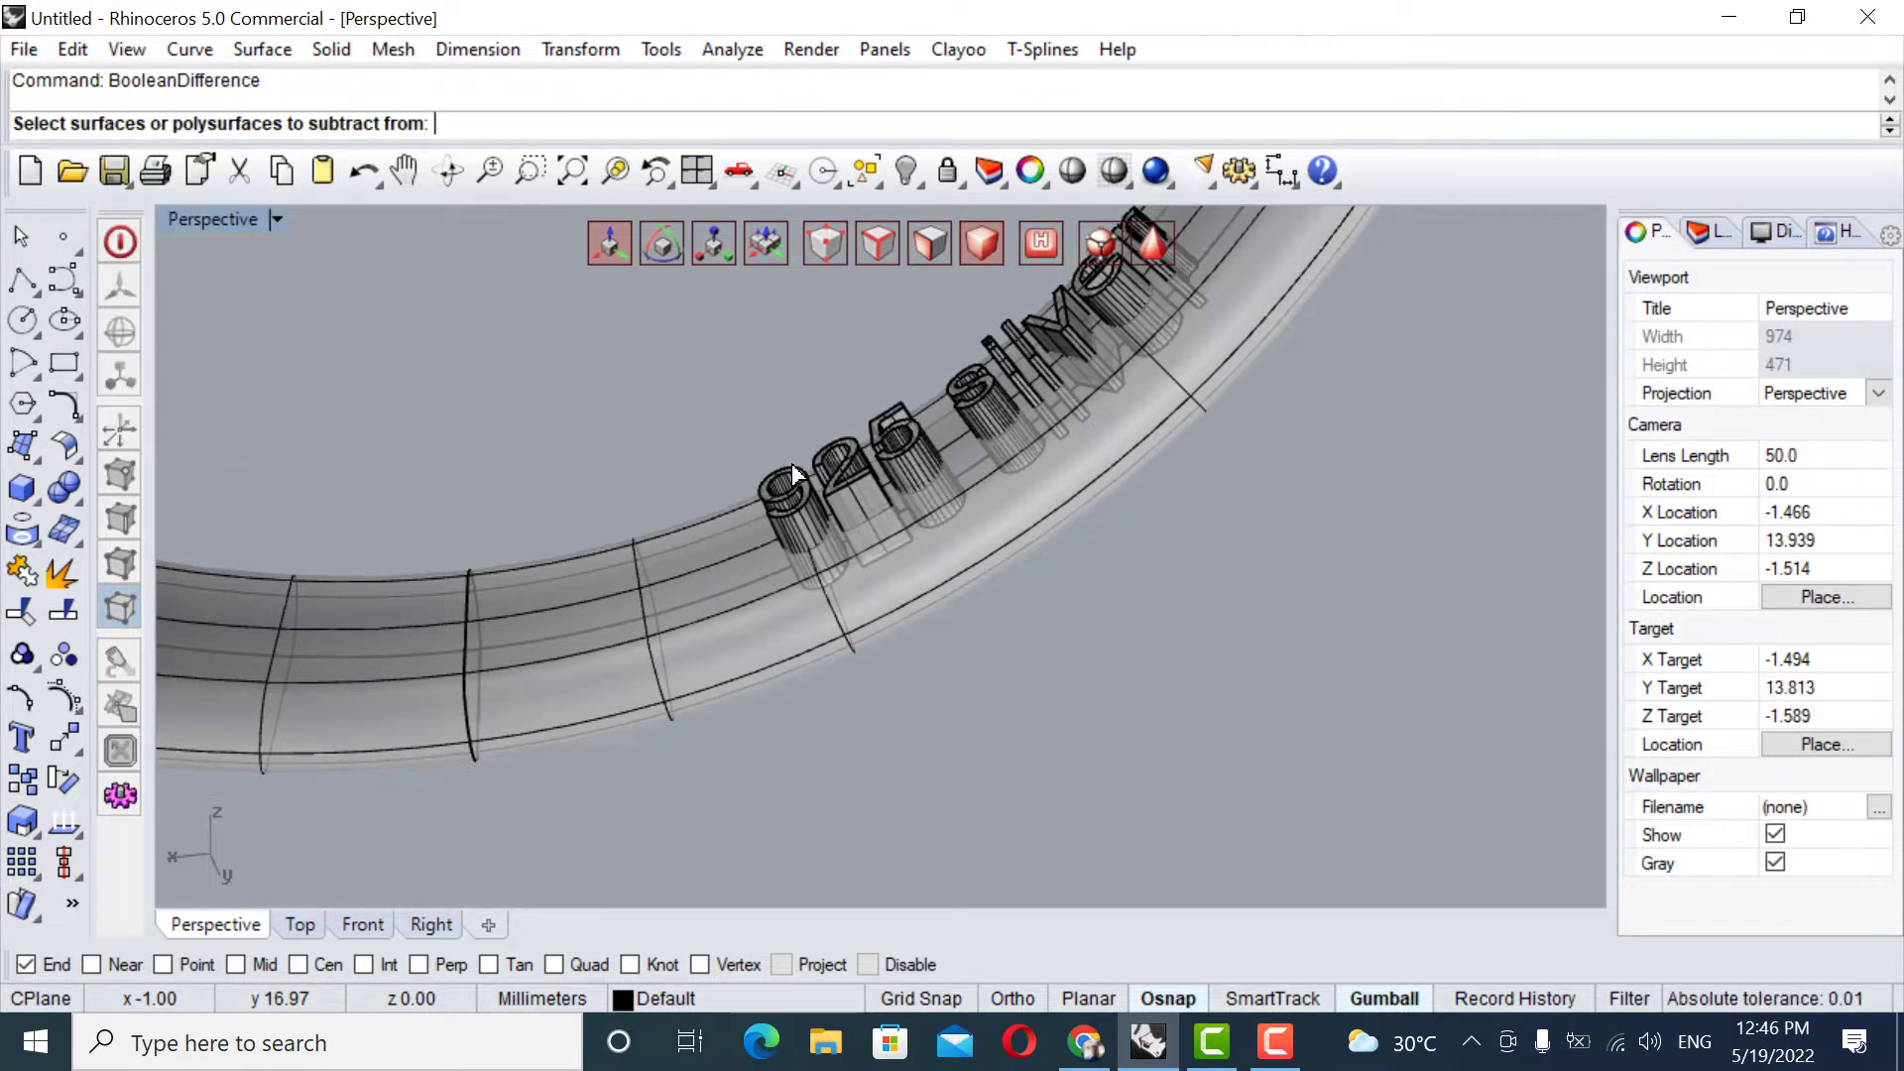
pyautogui.click(744, 619)
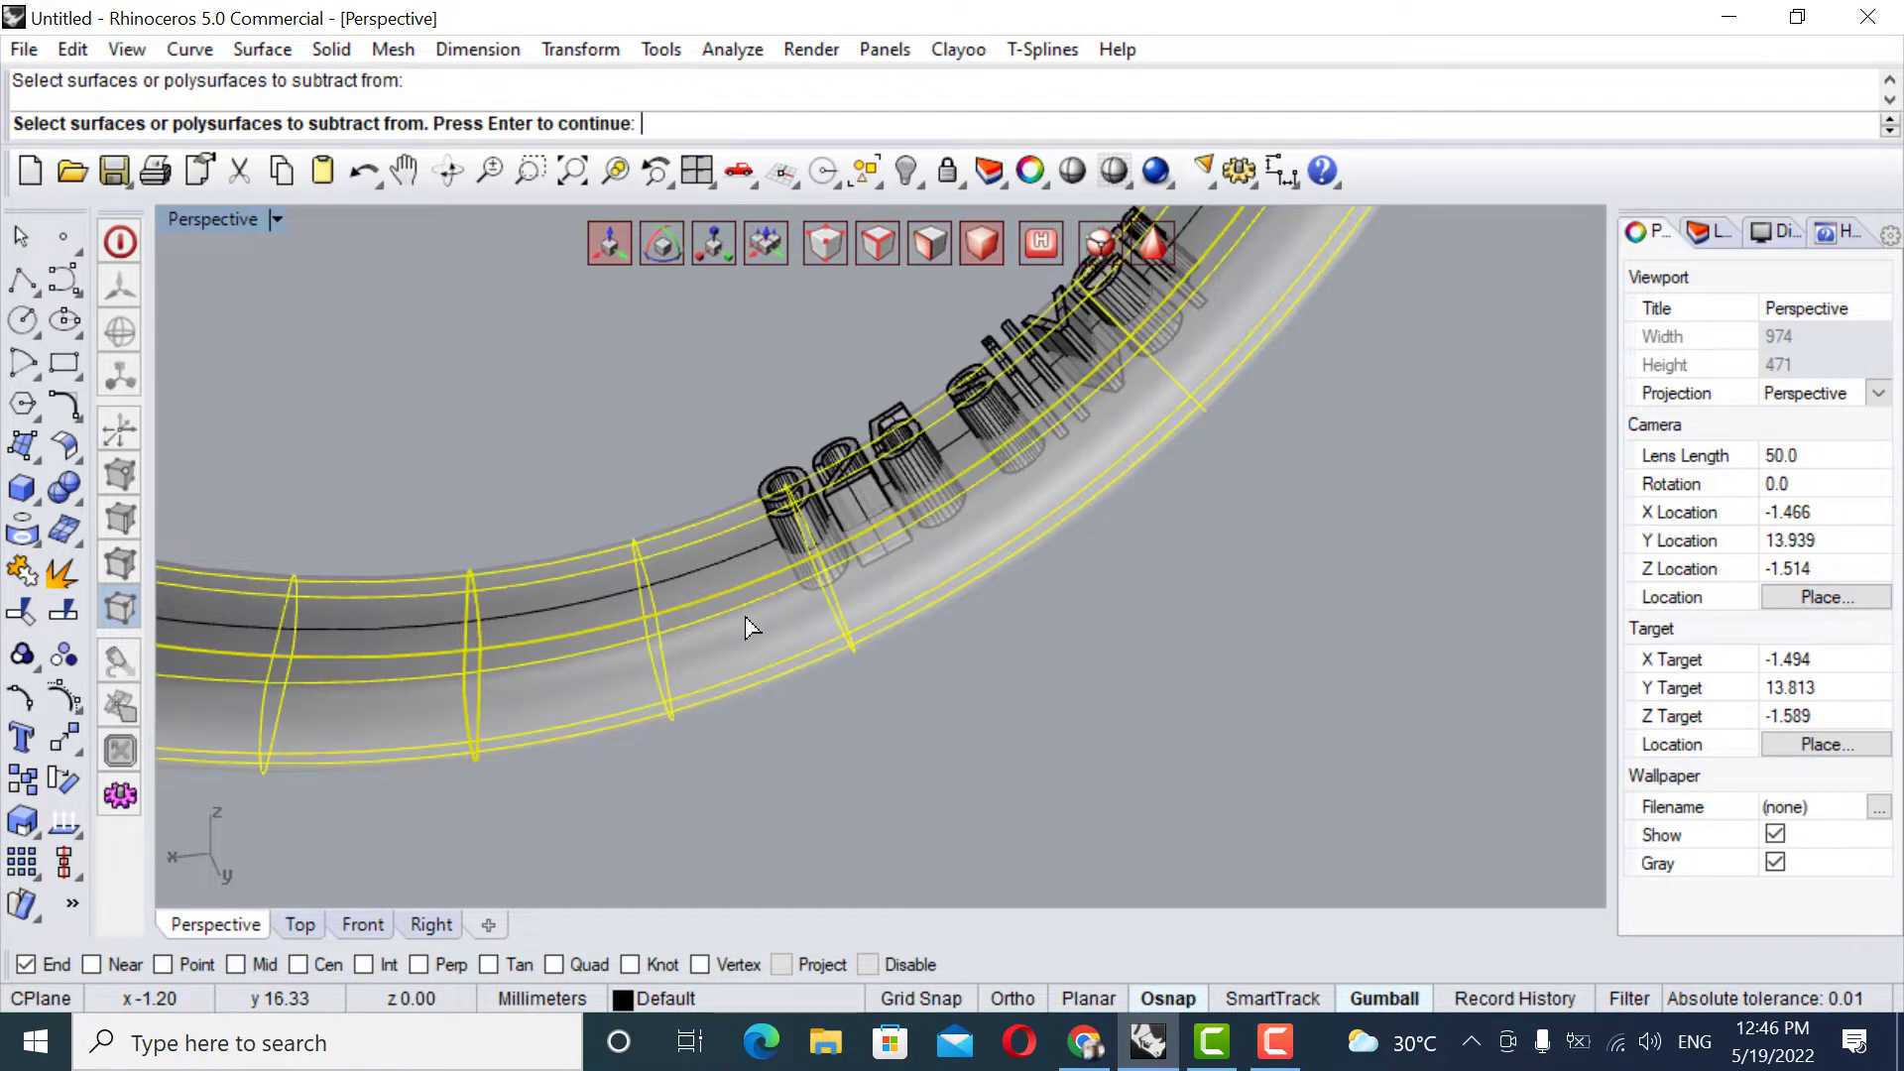
pyautogui.press('Return')
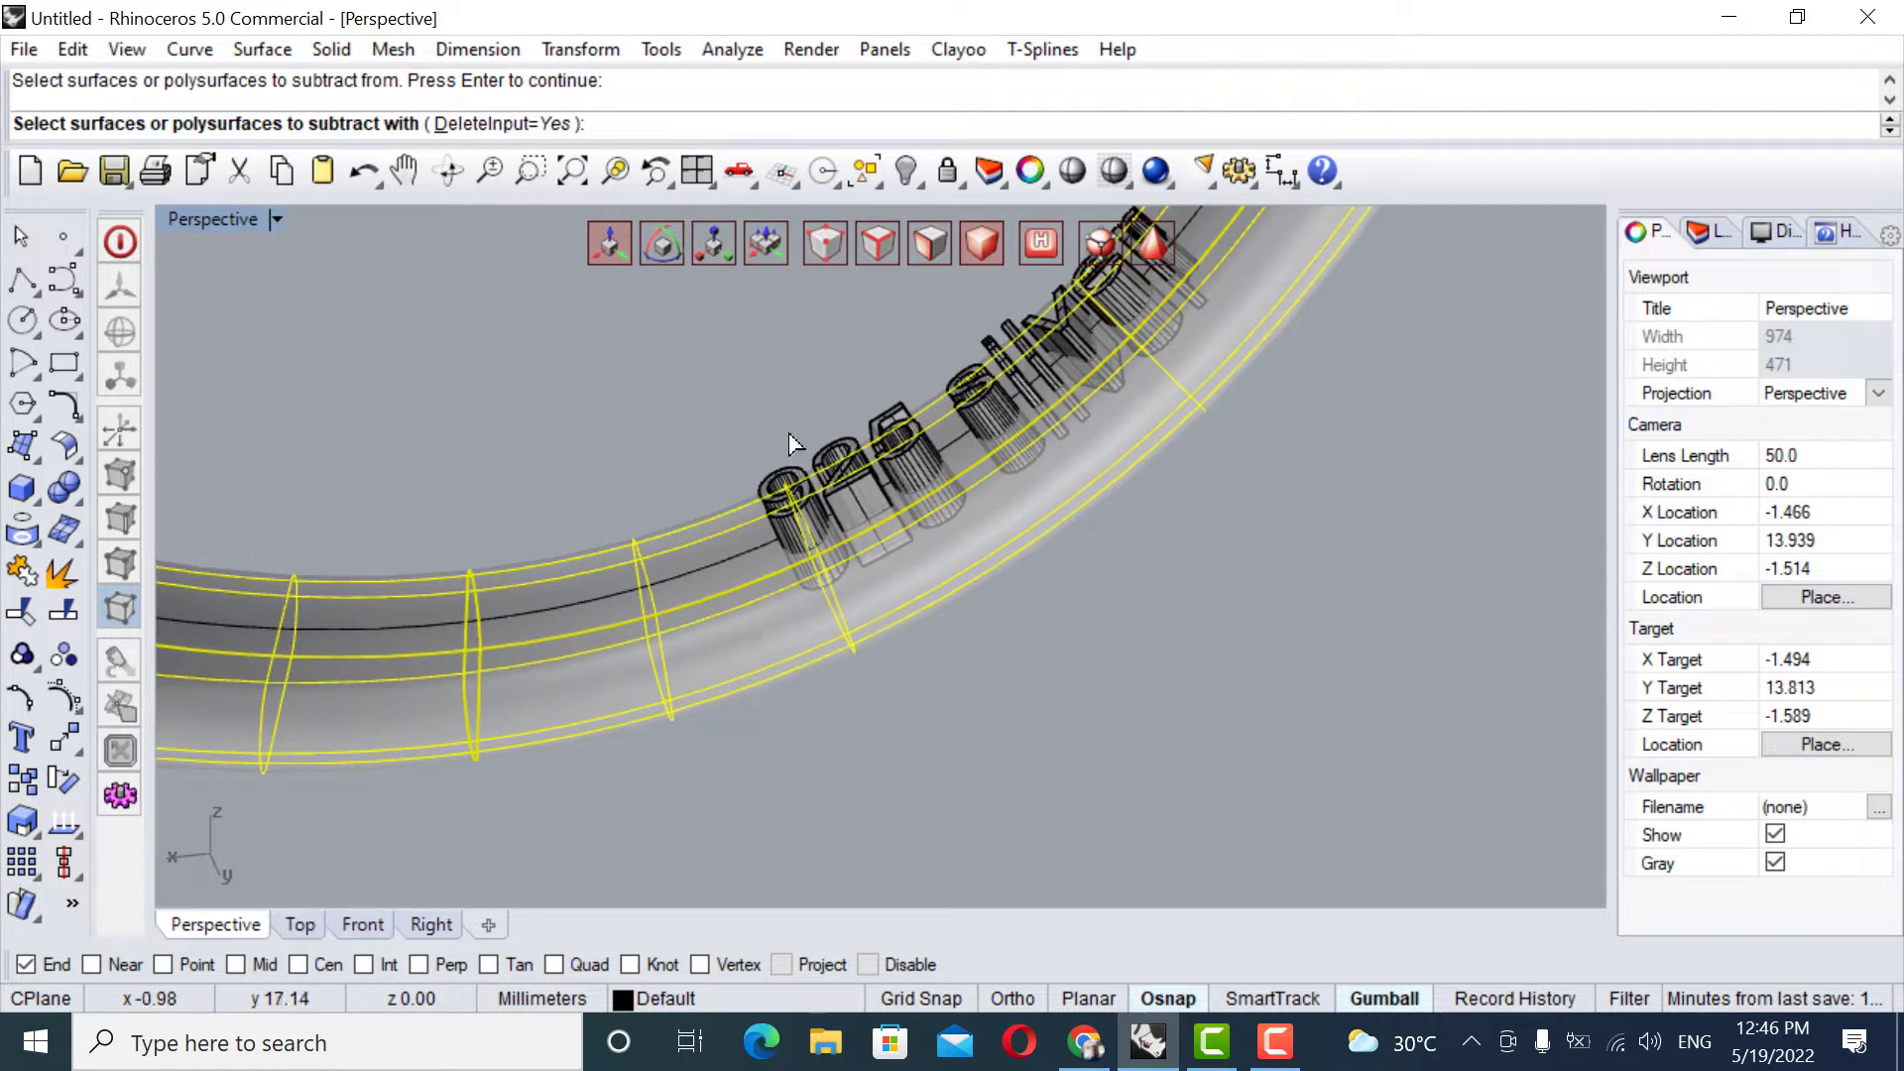
pyautogui.scroll(1, 788, 433)
pyautogui.scroll(1, 788, 433)
pyautogui.click(779, 465)
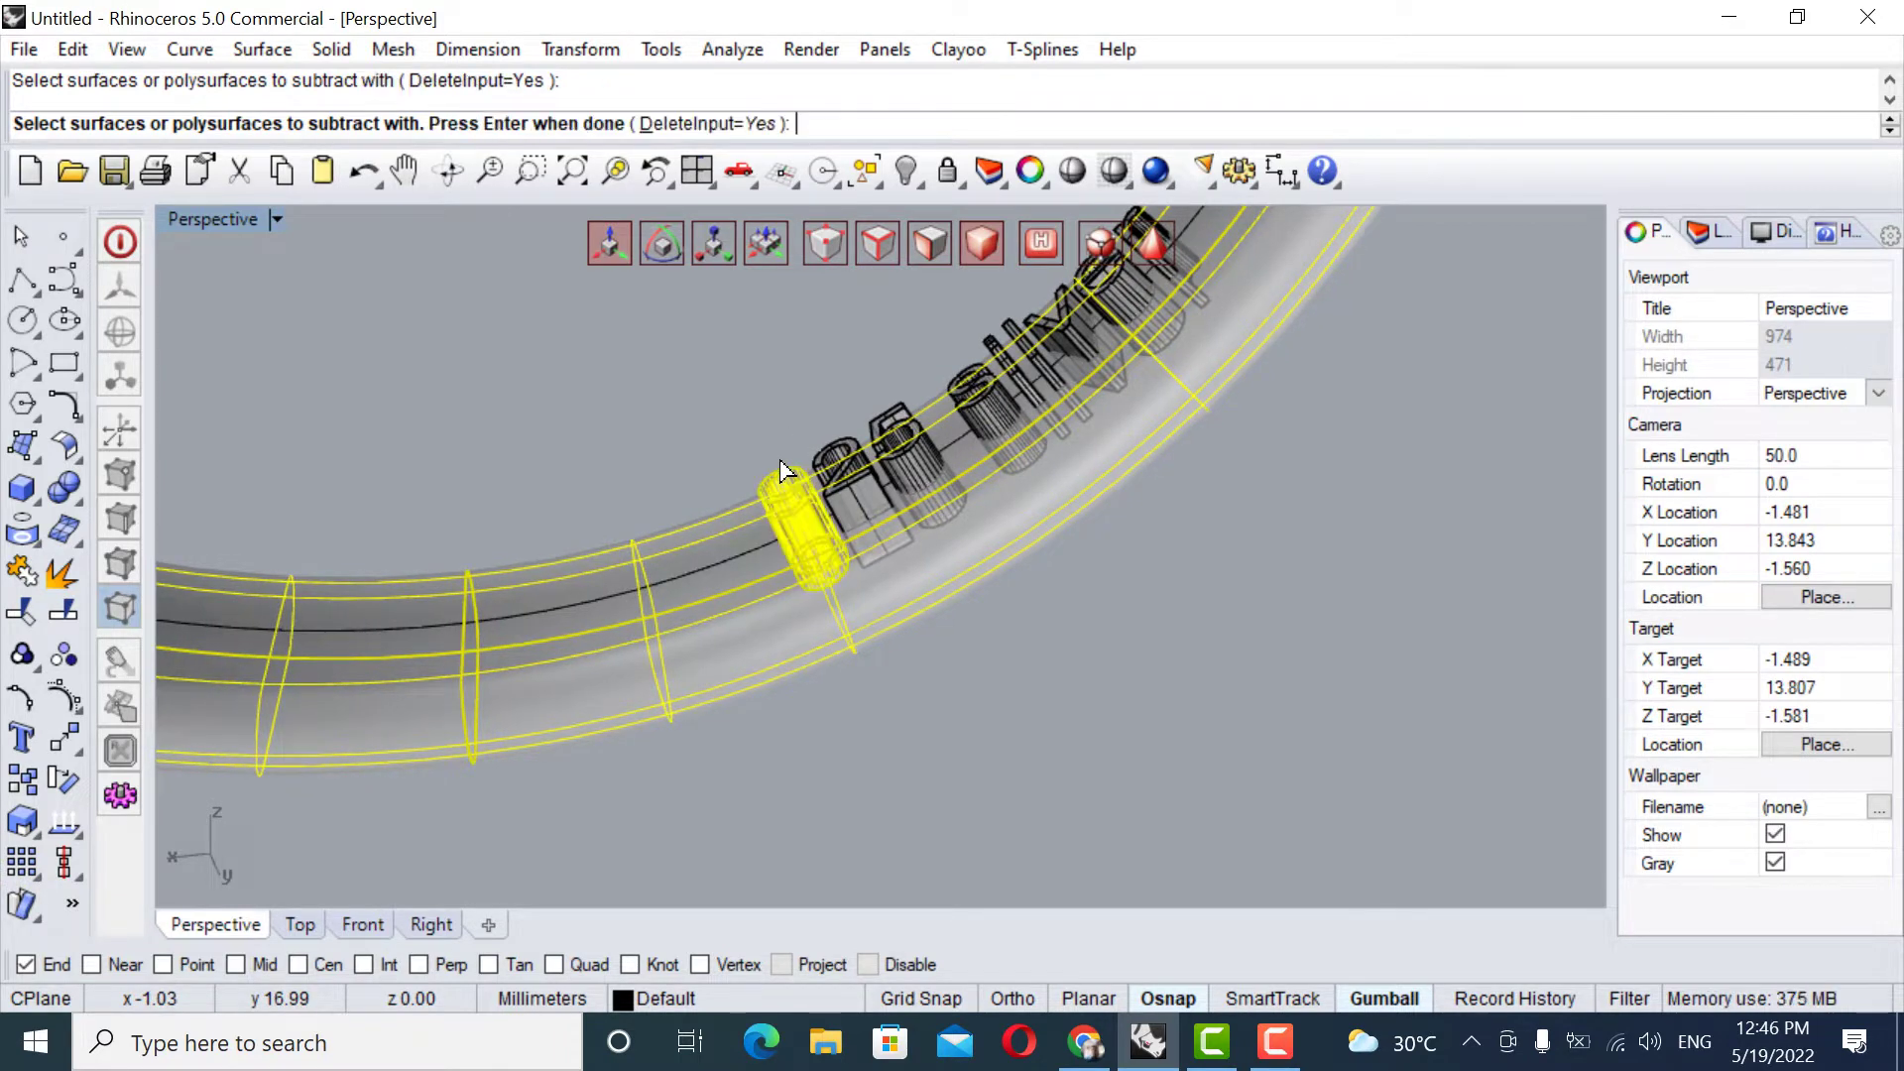
pyautogui.press('Return')
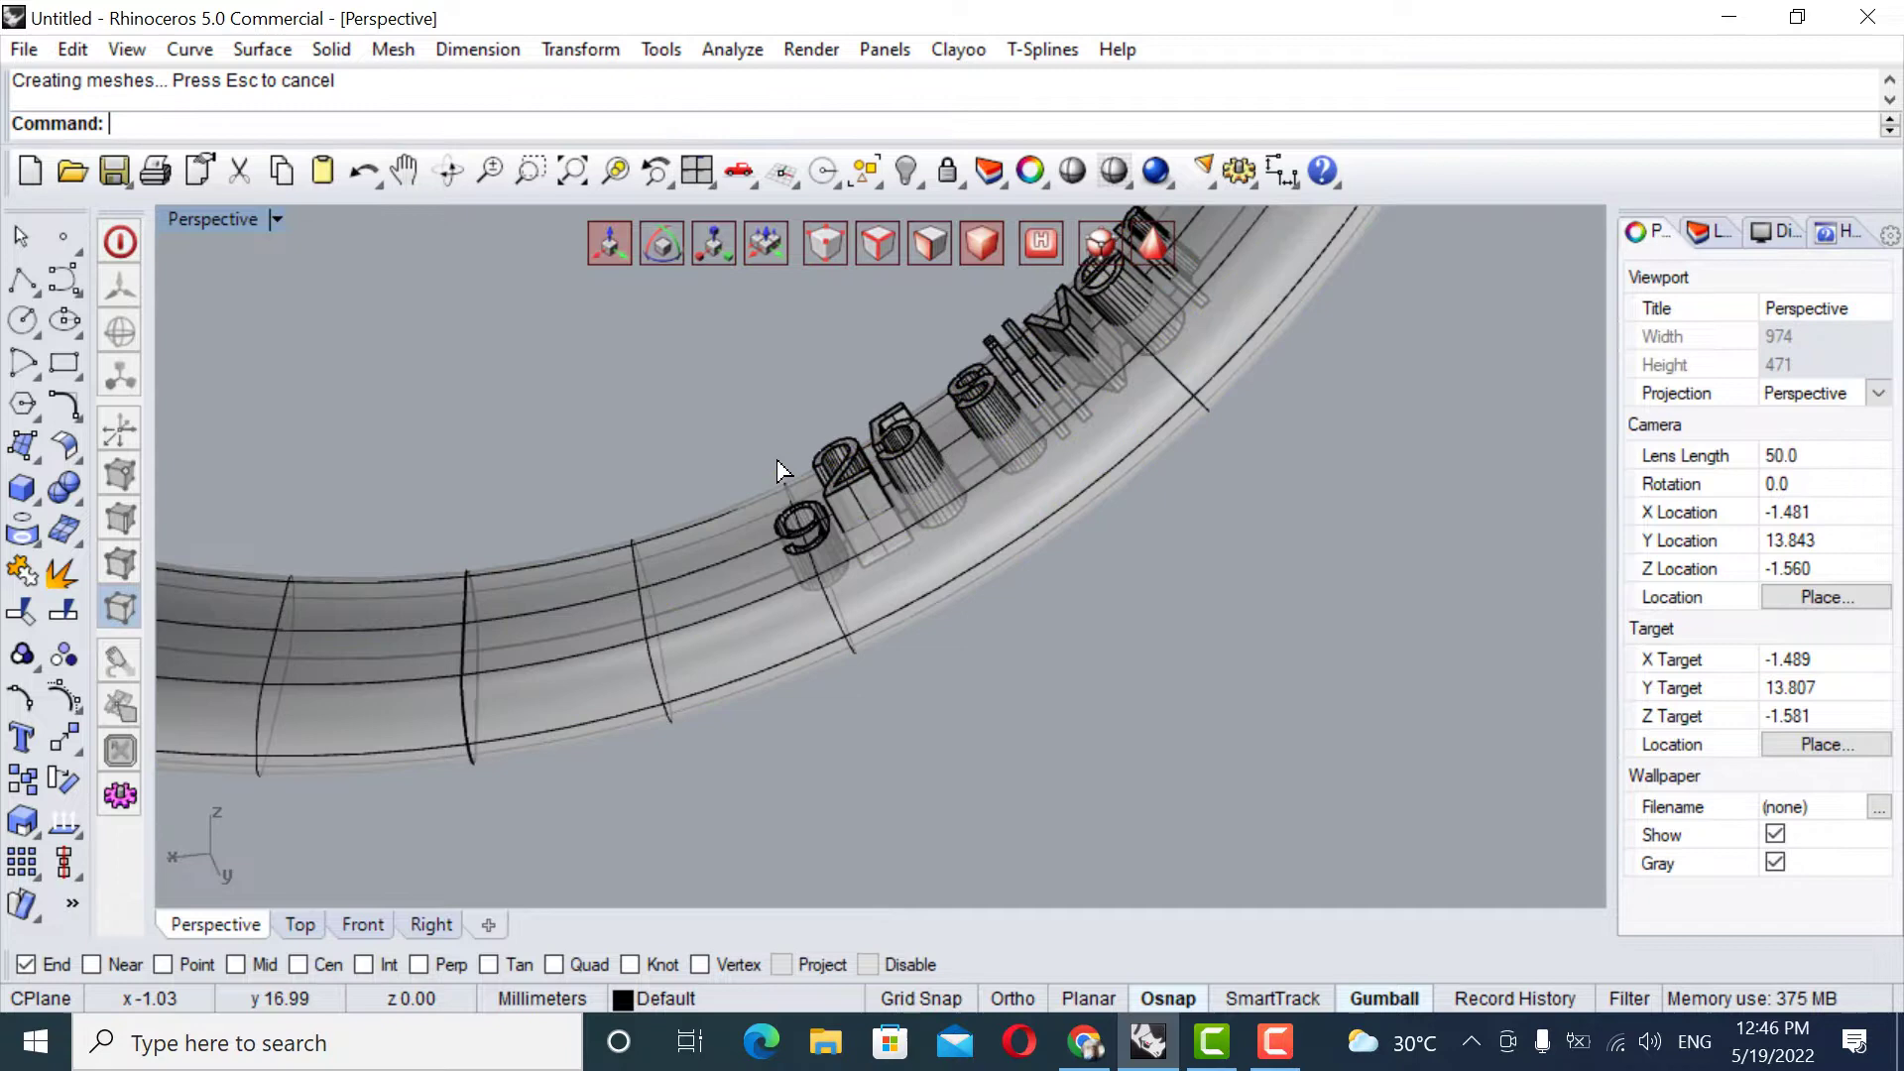
pyautogui.scroll(3, 854, 543)
pyautogui.scroll(-2, 845, 546)
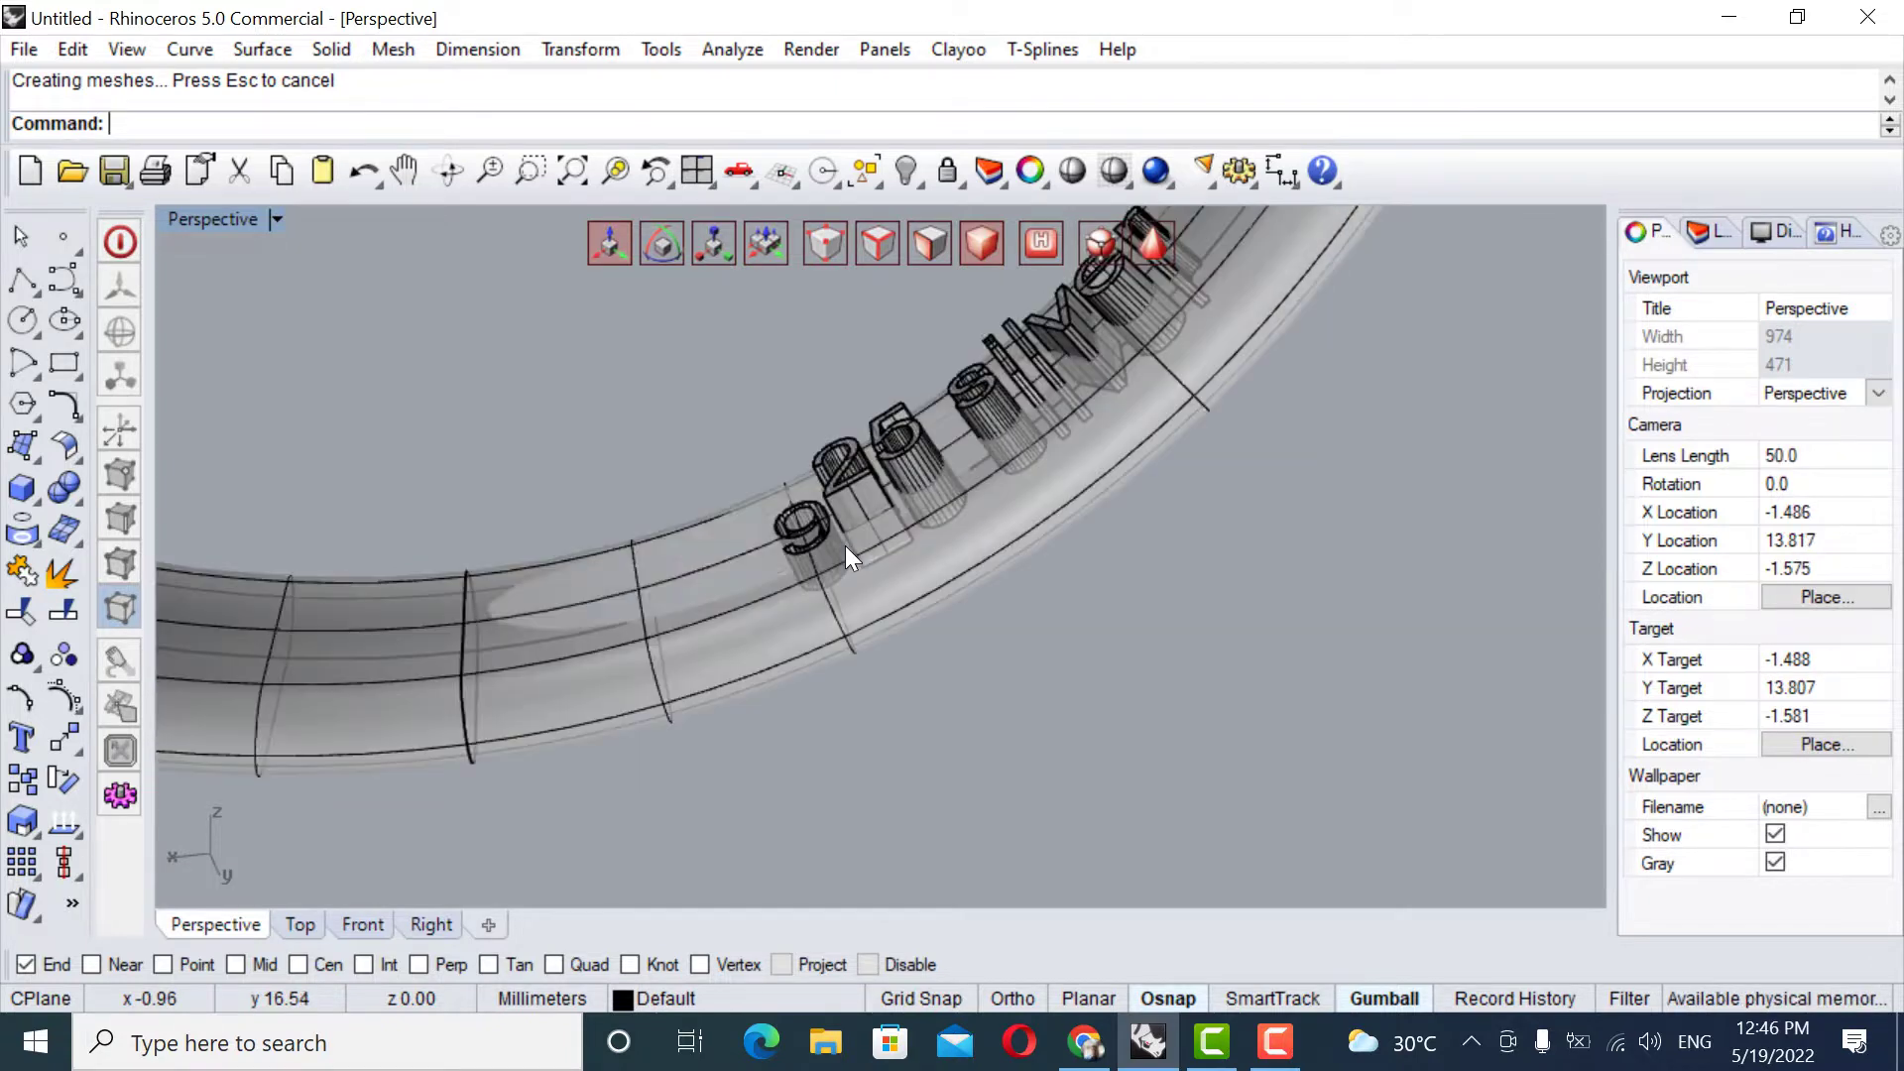
pyautogui.moveTo(846, 546); pyautogui.dragTo(899, 565, button='right')
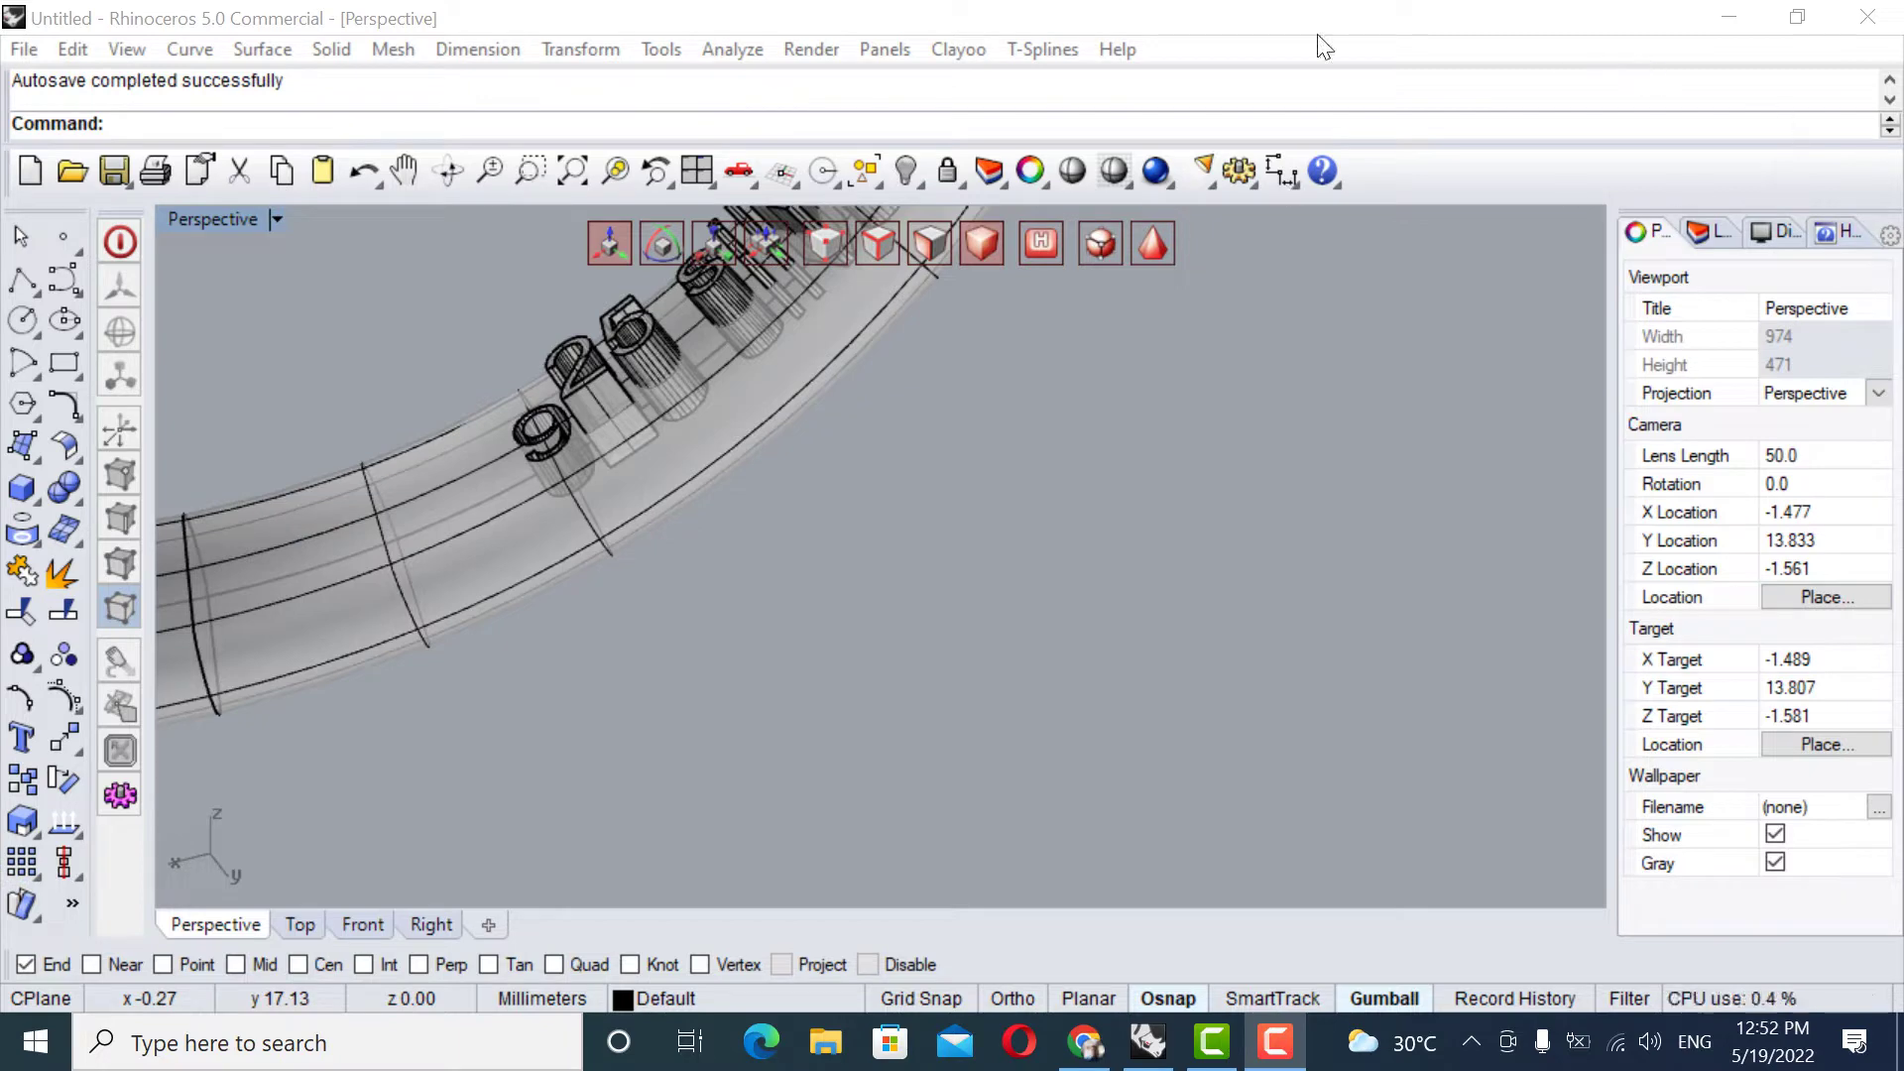
# Create a new model from the Large Objects - Millimeters template, discarding the ring's unsaved changes.
pyautogui.click(31, 52)
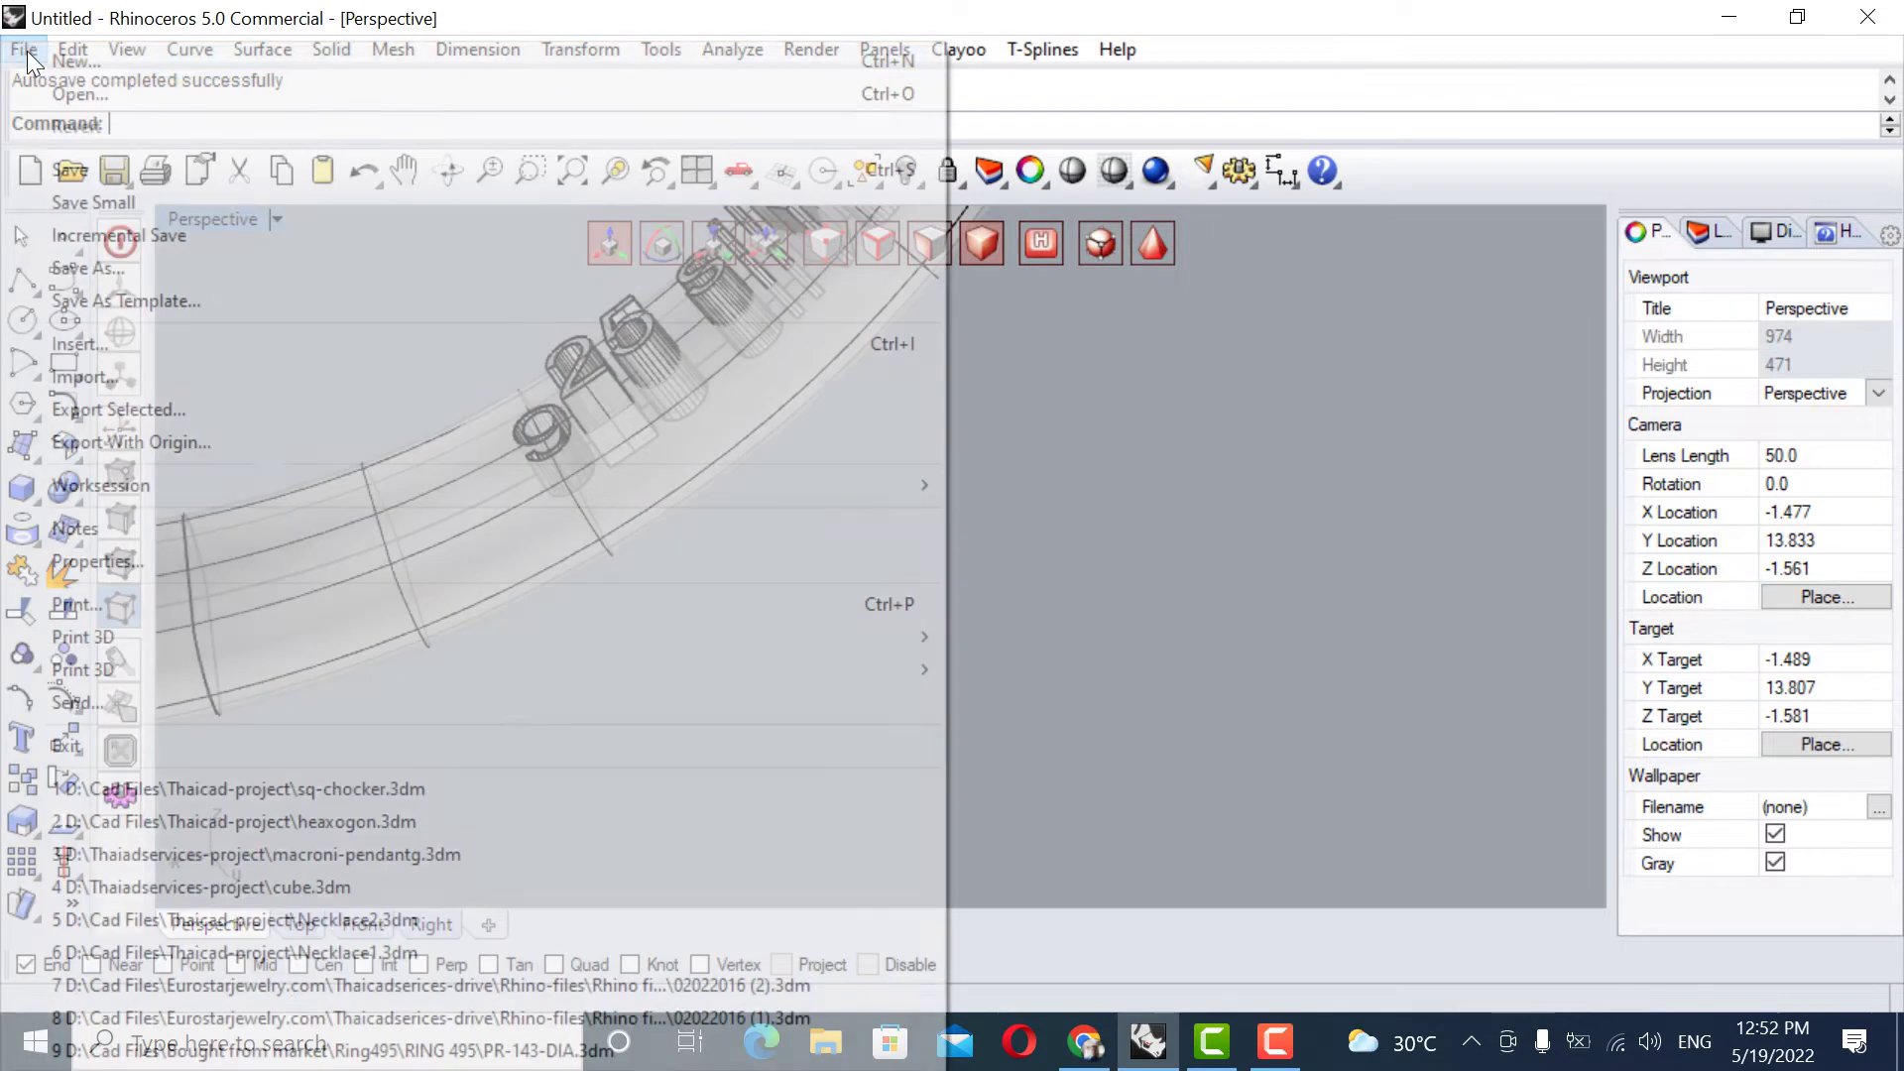
pyautogui.click(81, 65)
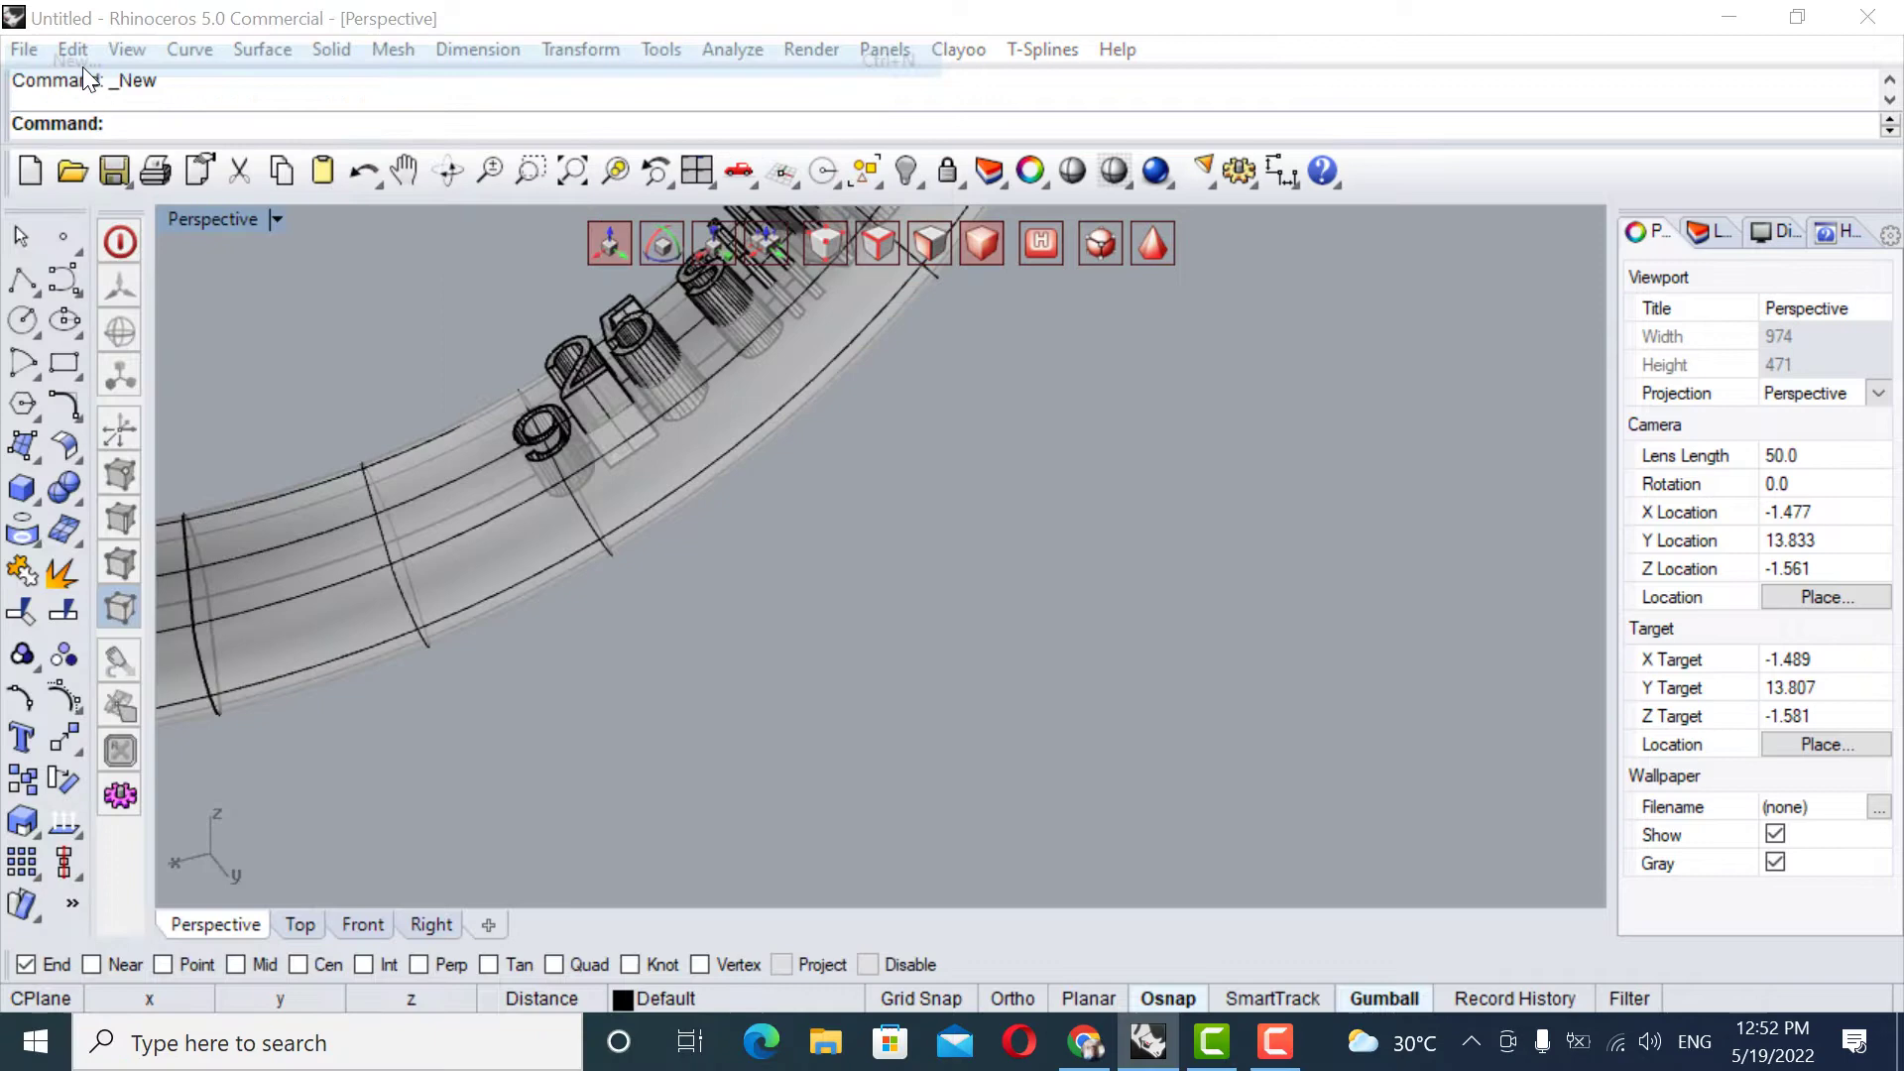
pyautogui.click(959, 583)
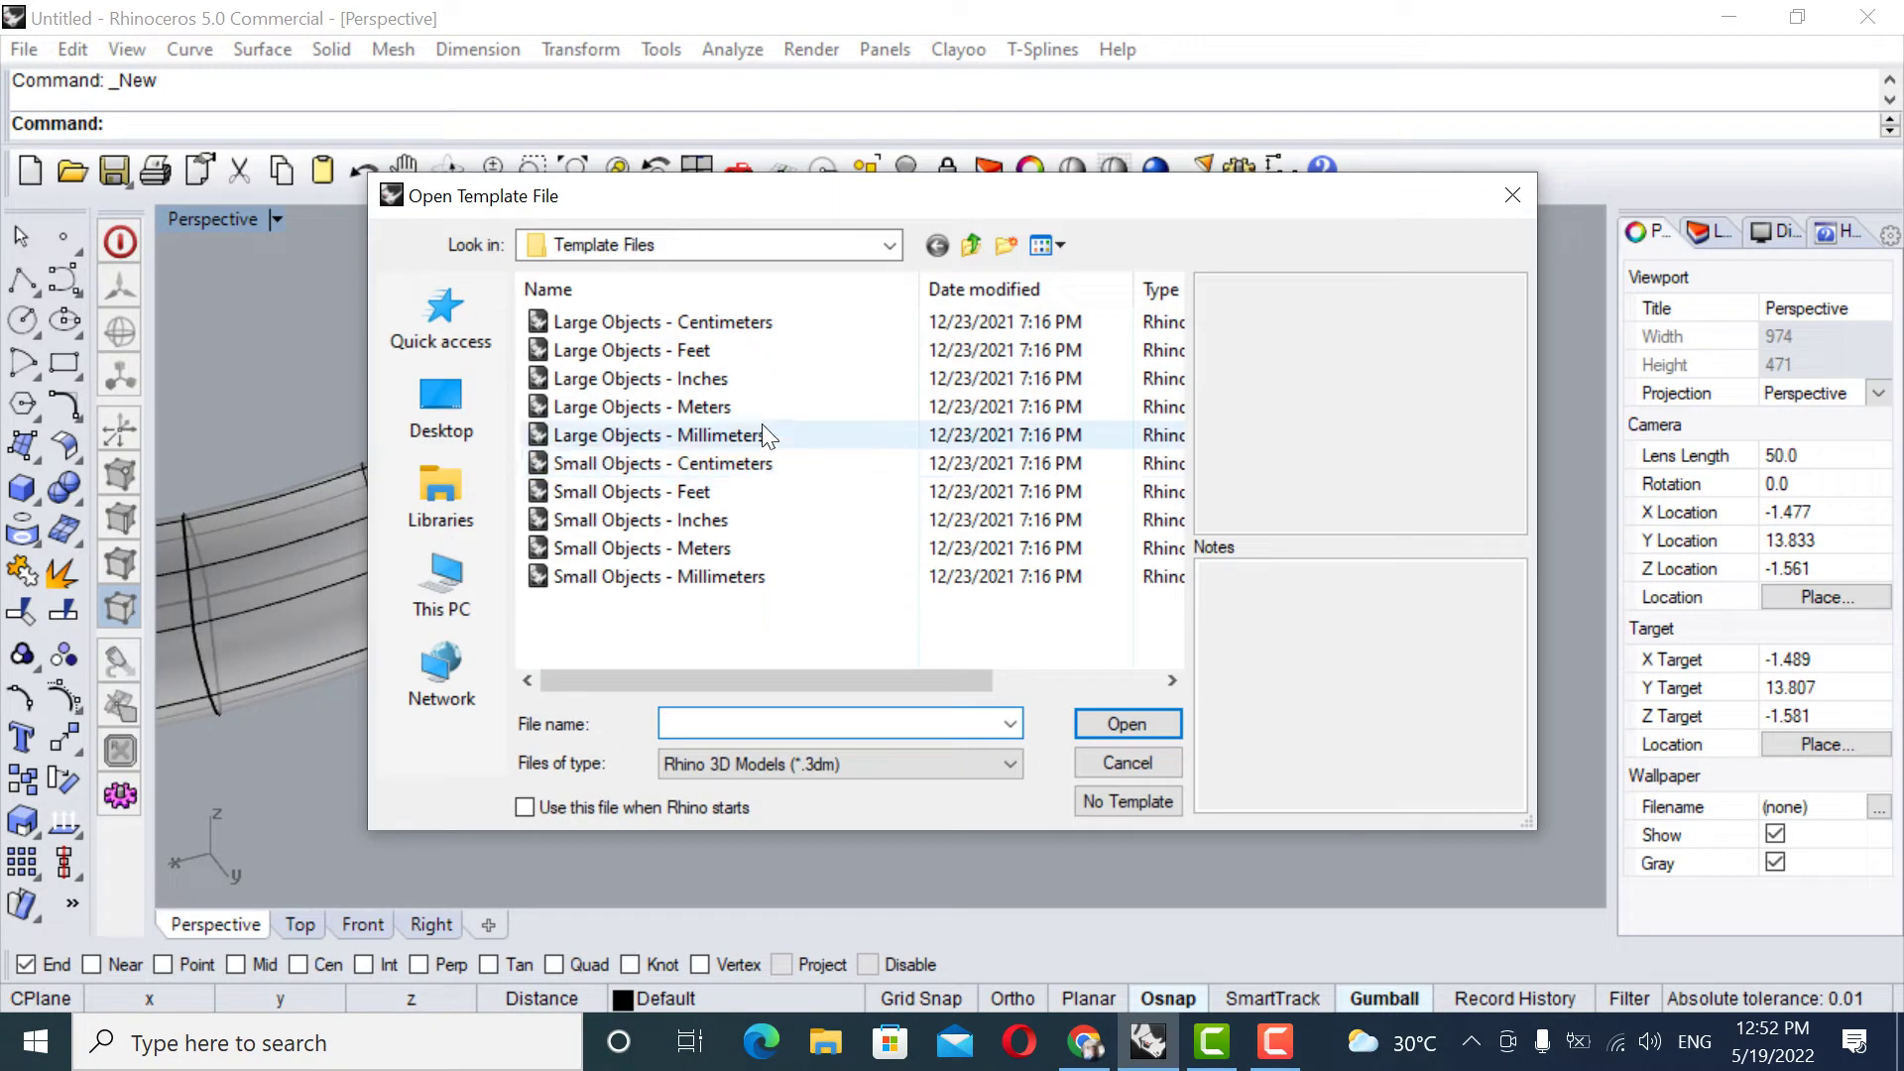
pyautogui.click(761, 436)
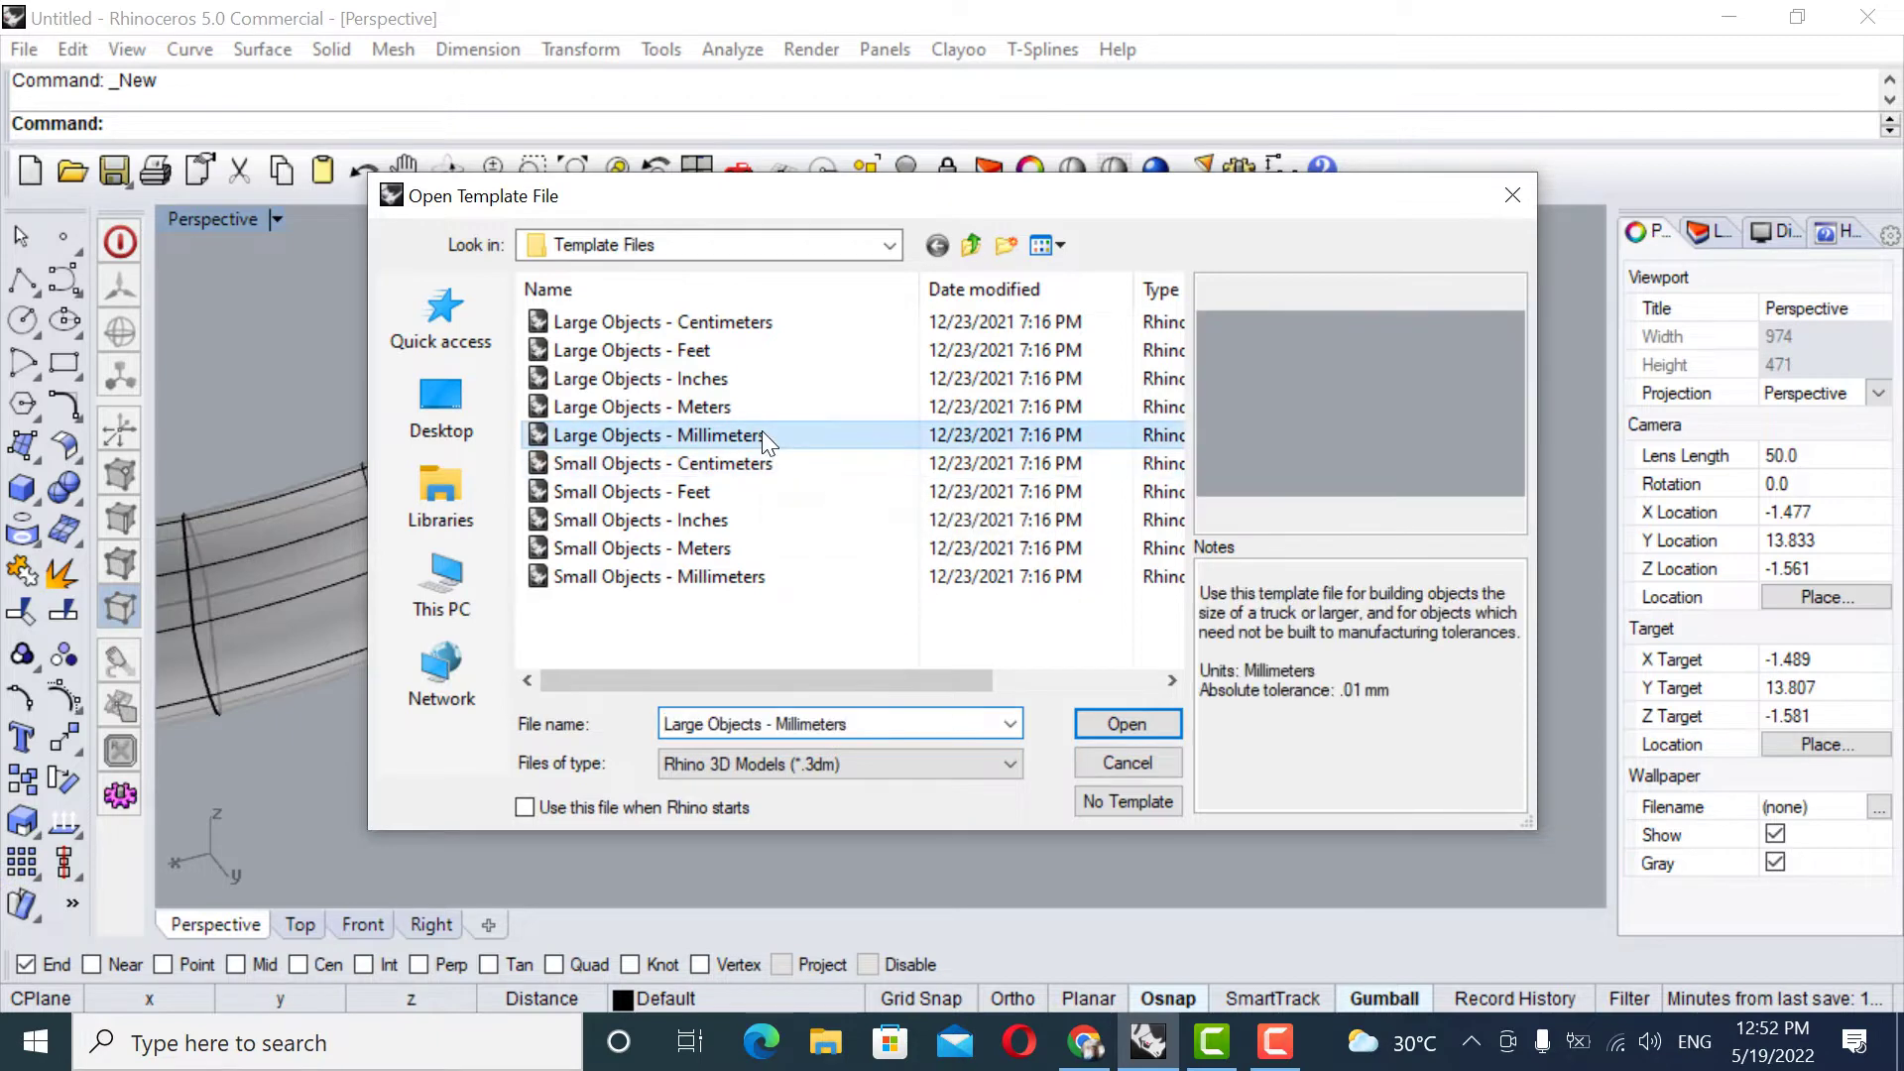
pyautogui.click(1115, 718)
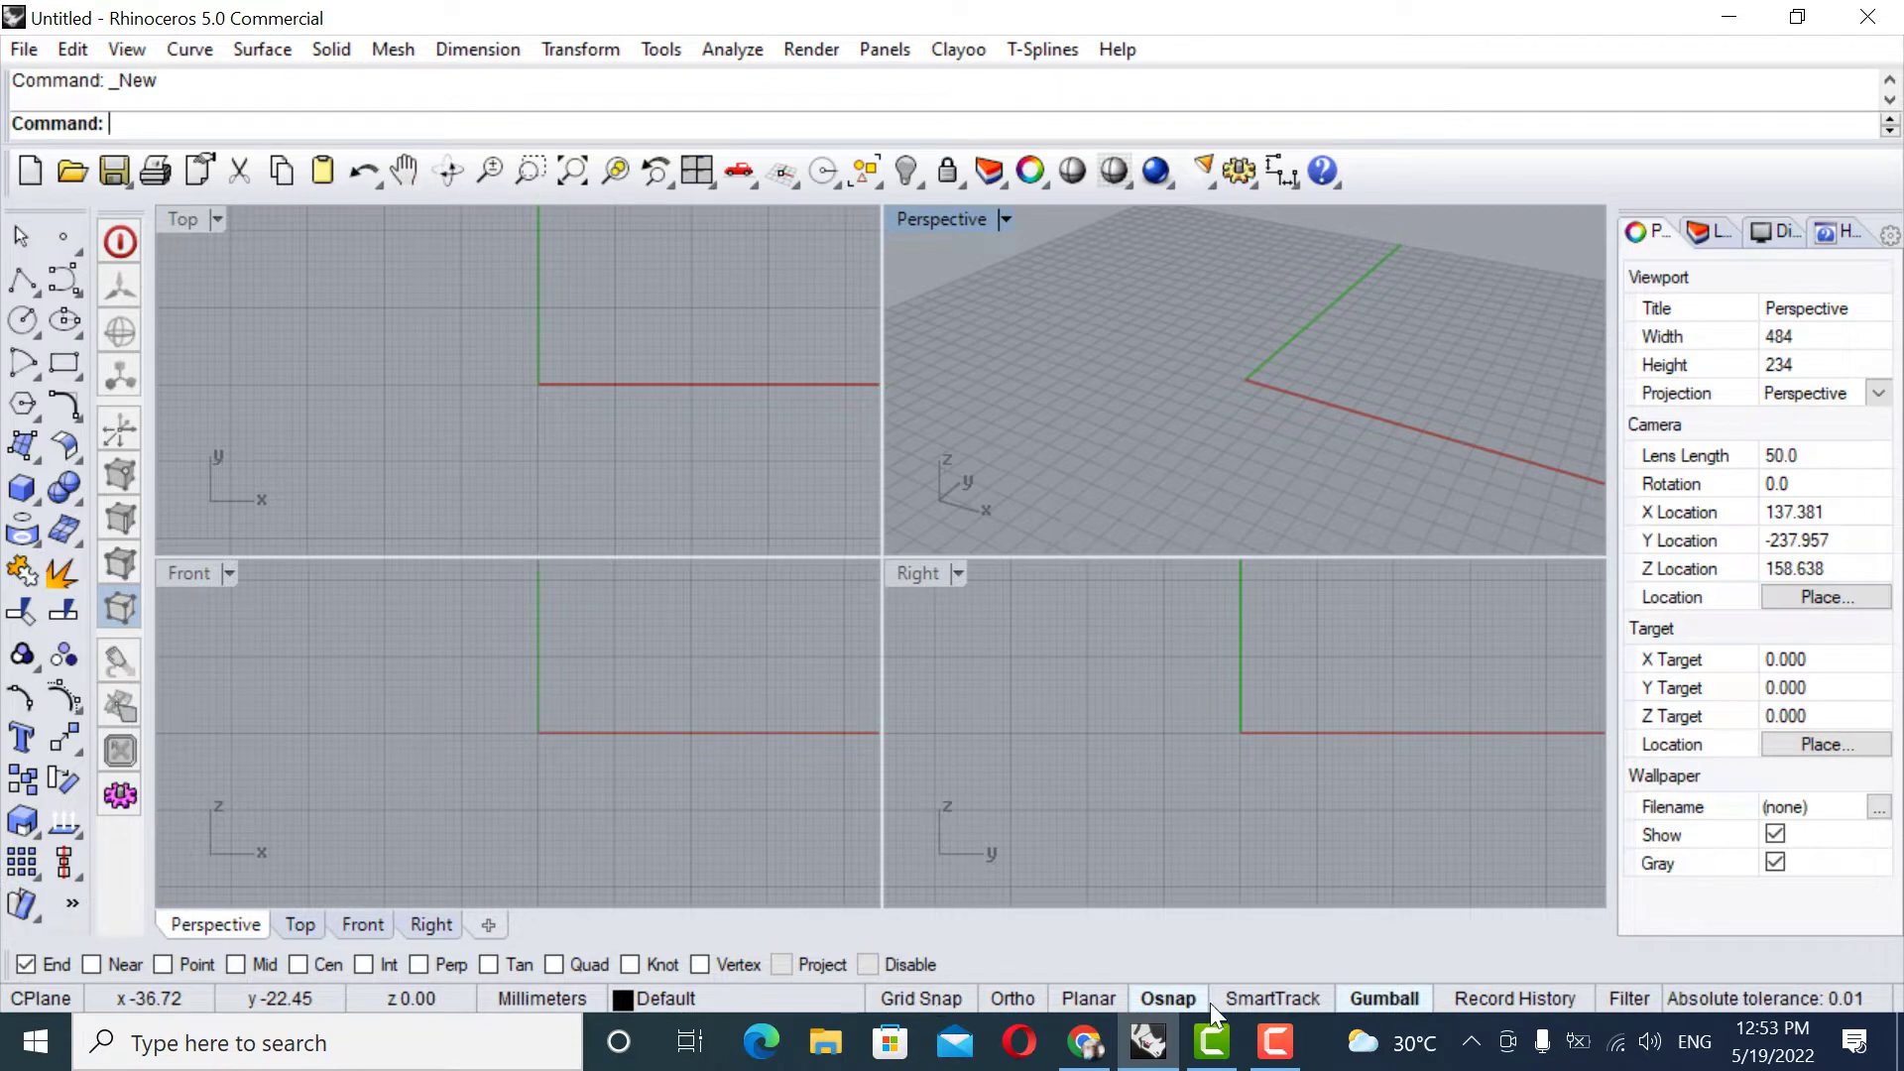
# Turn Osnap off and Grid Snap on, then begin a circle centred on the Front origin.
pyautogui.click(1149, 996)
pyautogui.click(927, 997)
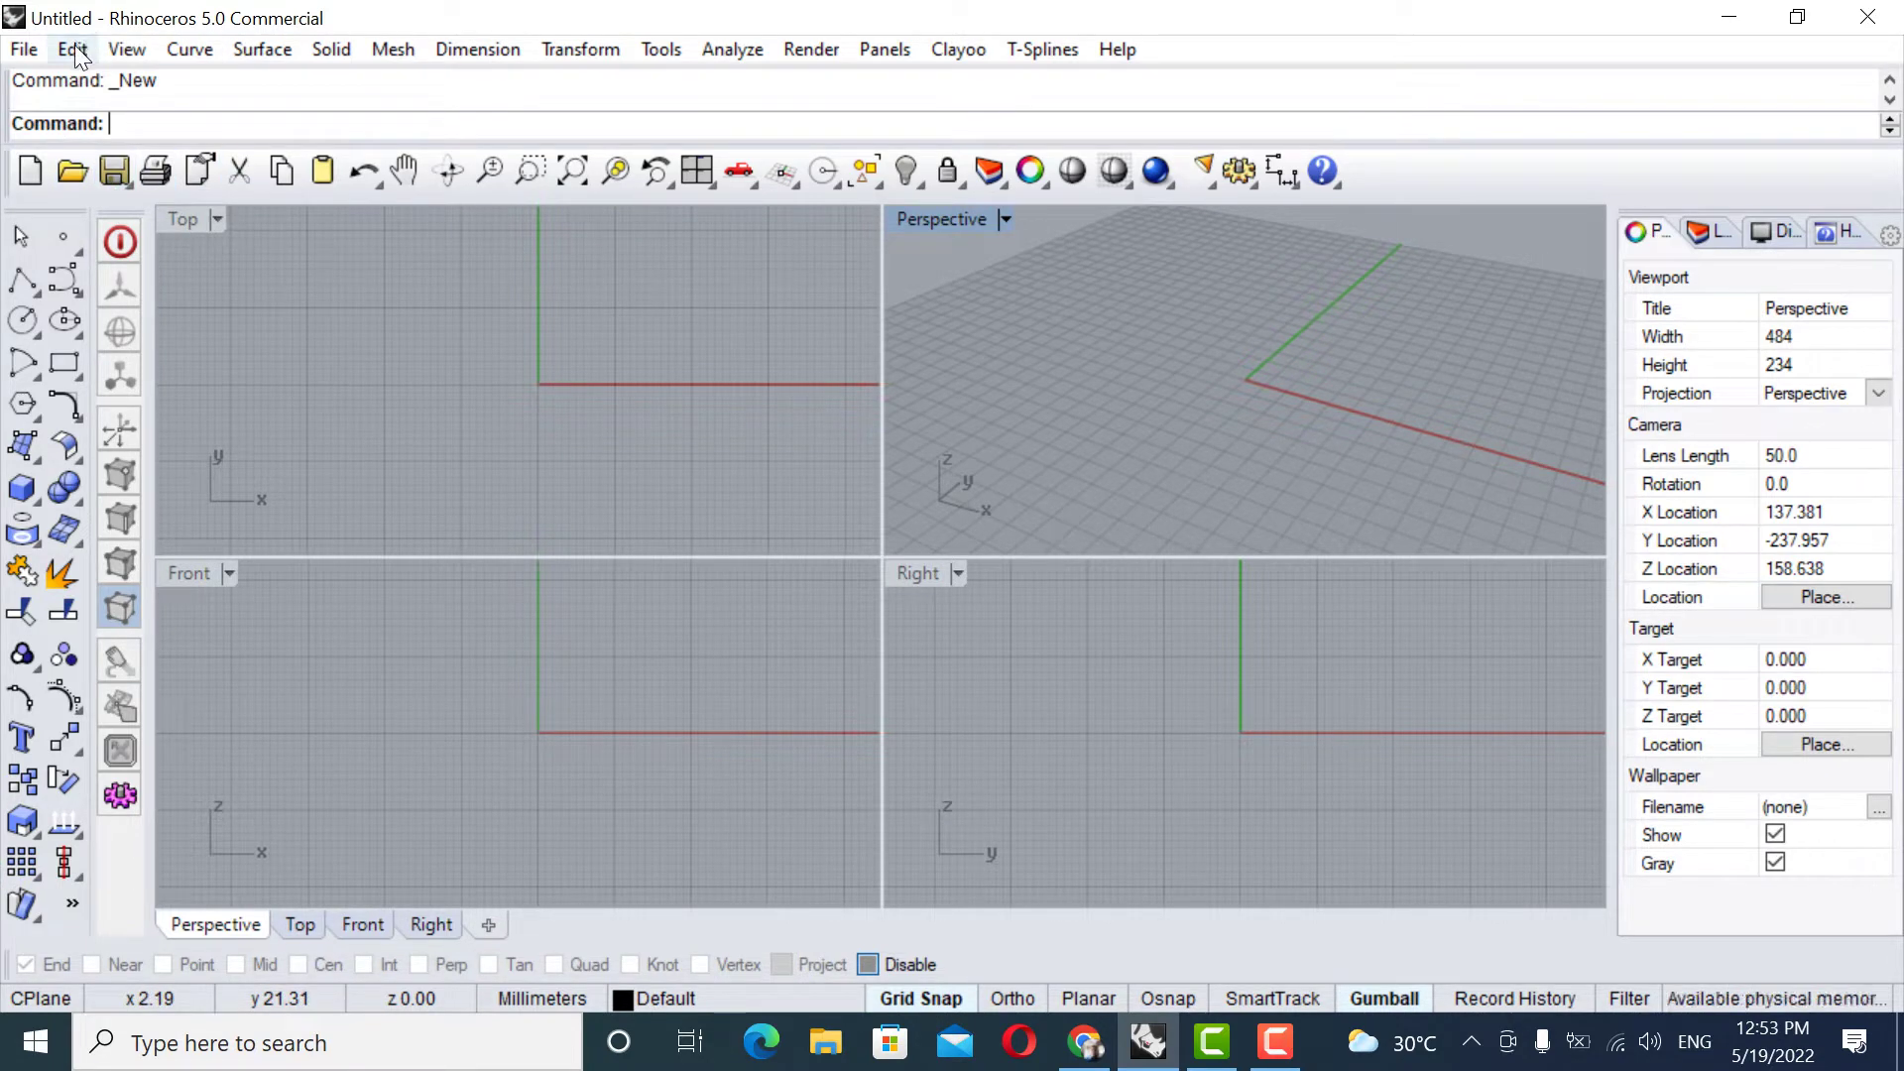
pyautogui.write('Circ')
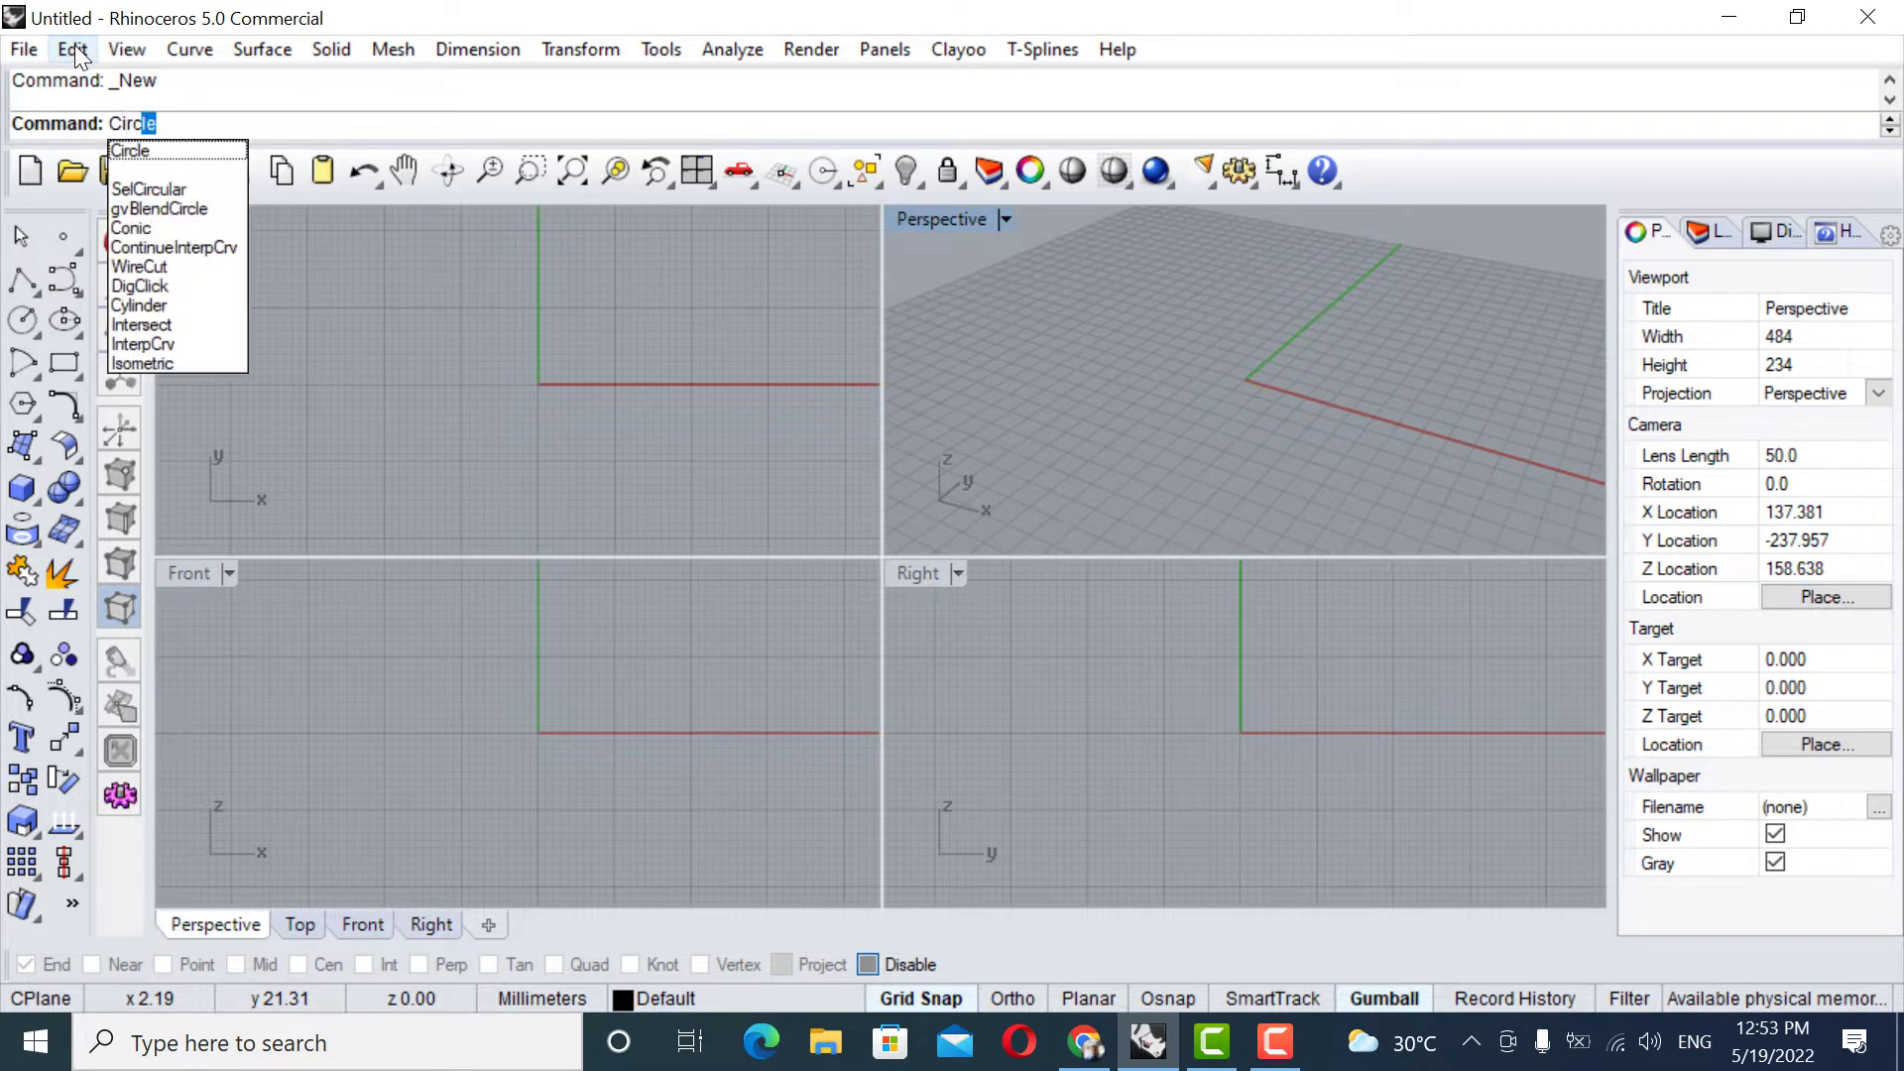
pyautogui.write('le')
pyautogui.press('Return')
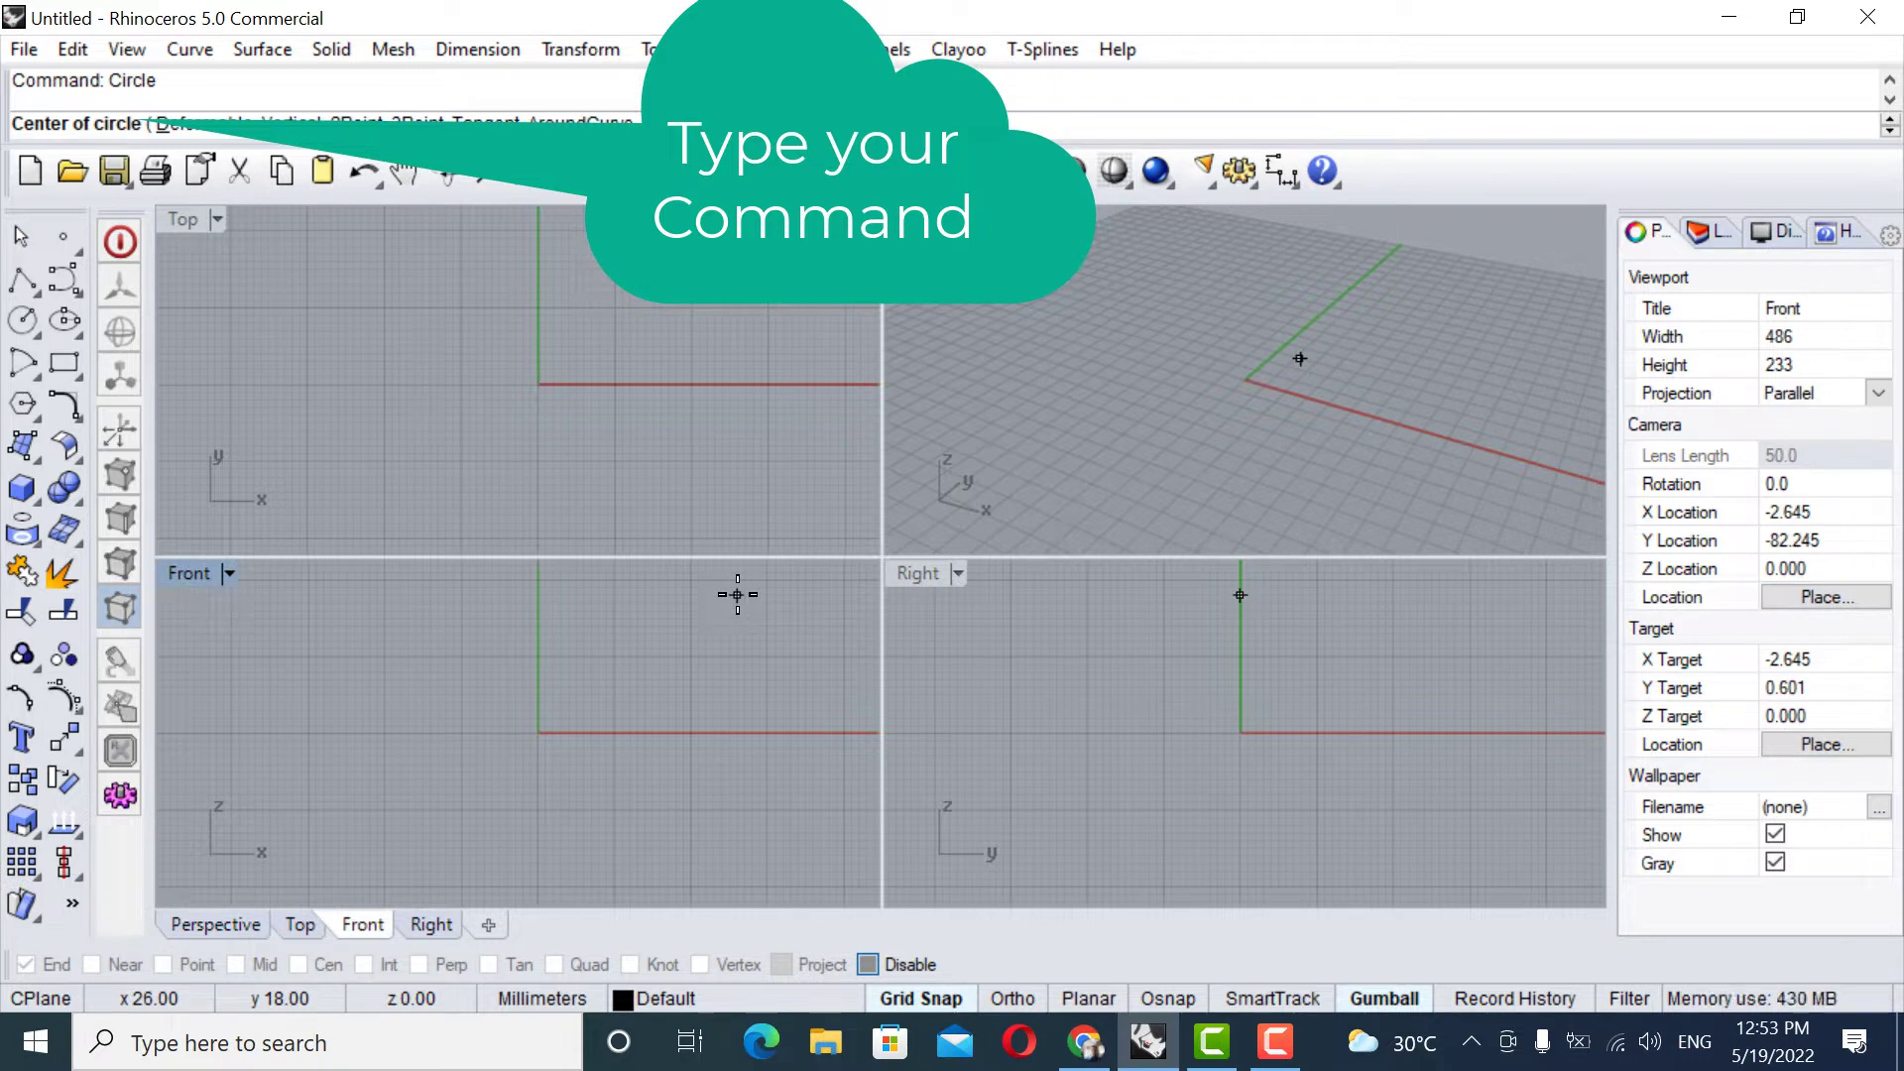
pyautogui.click(538, 732)
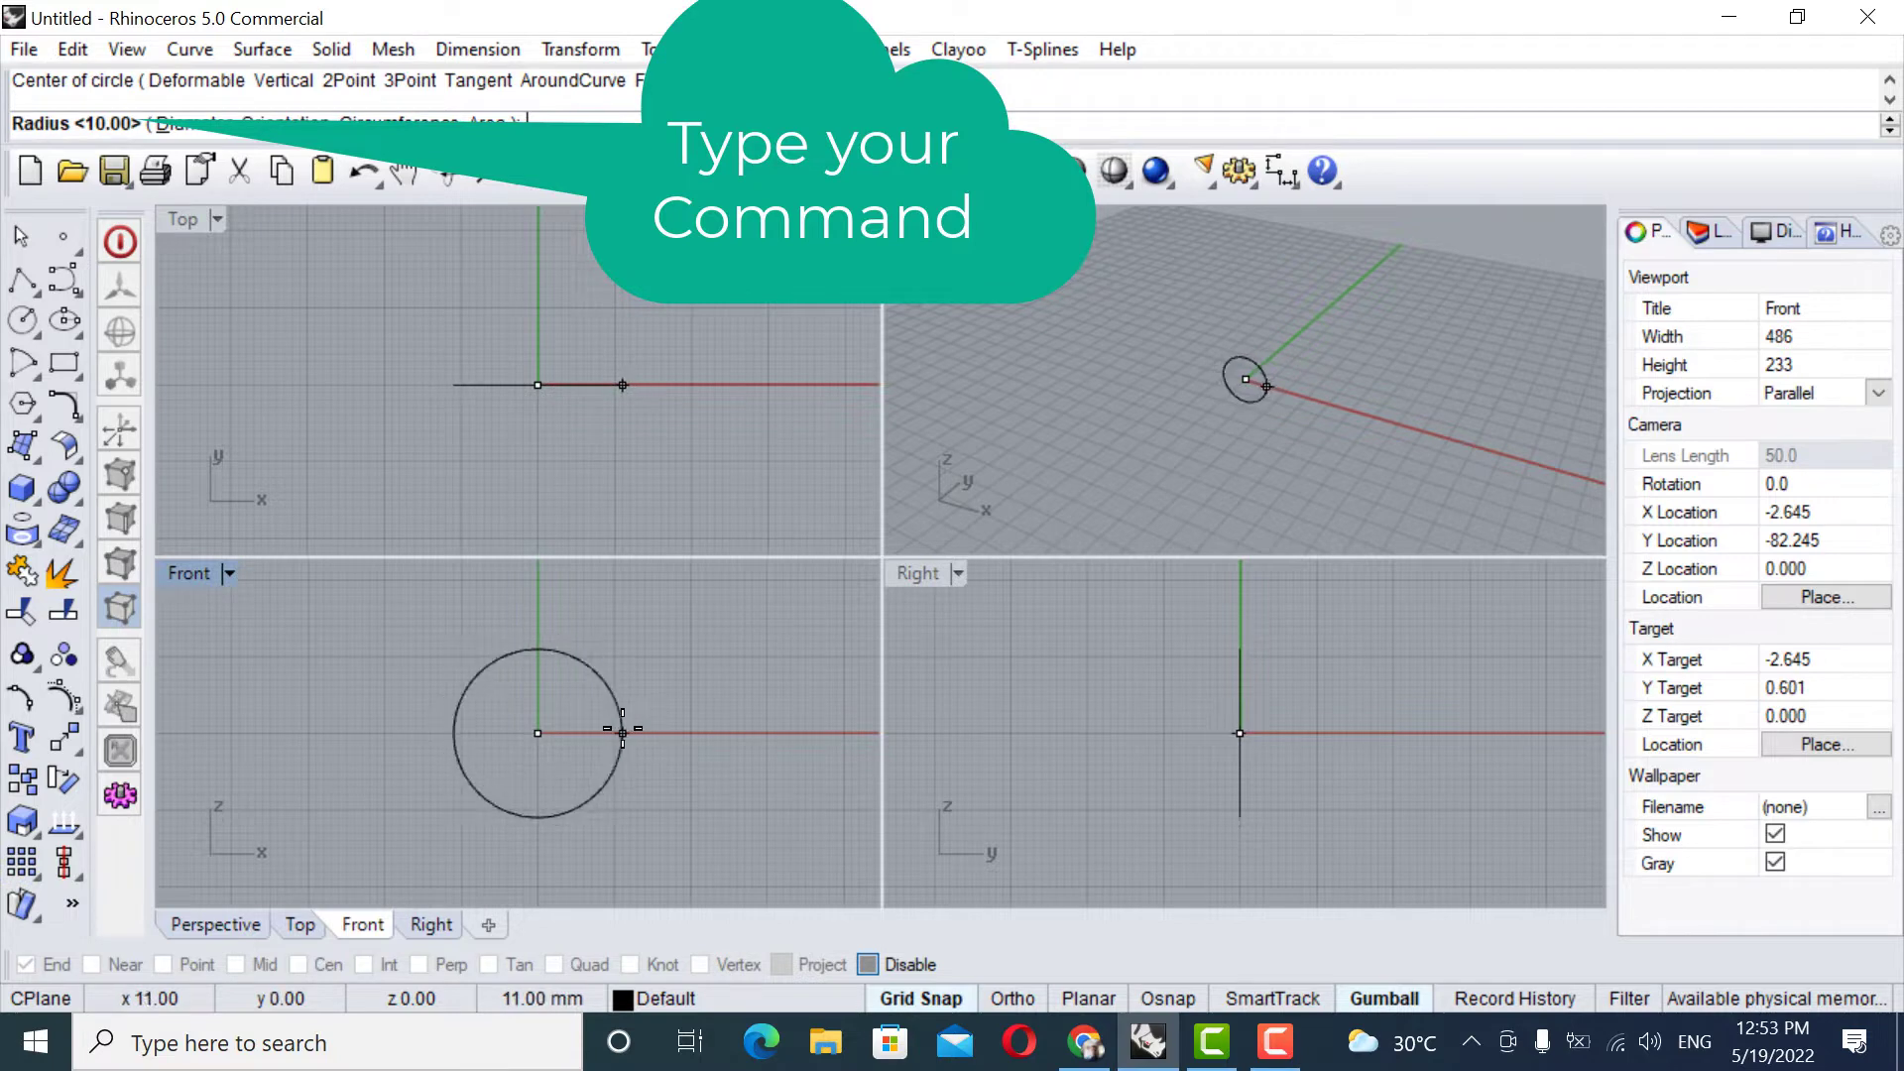
# Maximize the Front view and set the circle's radius to 6 mm.
pyautogui.scroll(5, 630, 725)
pyautogui.doubleClick(189, 573)
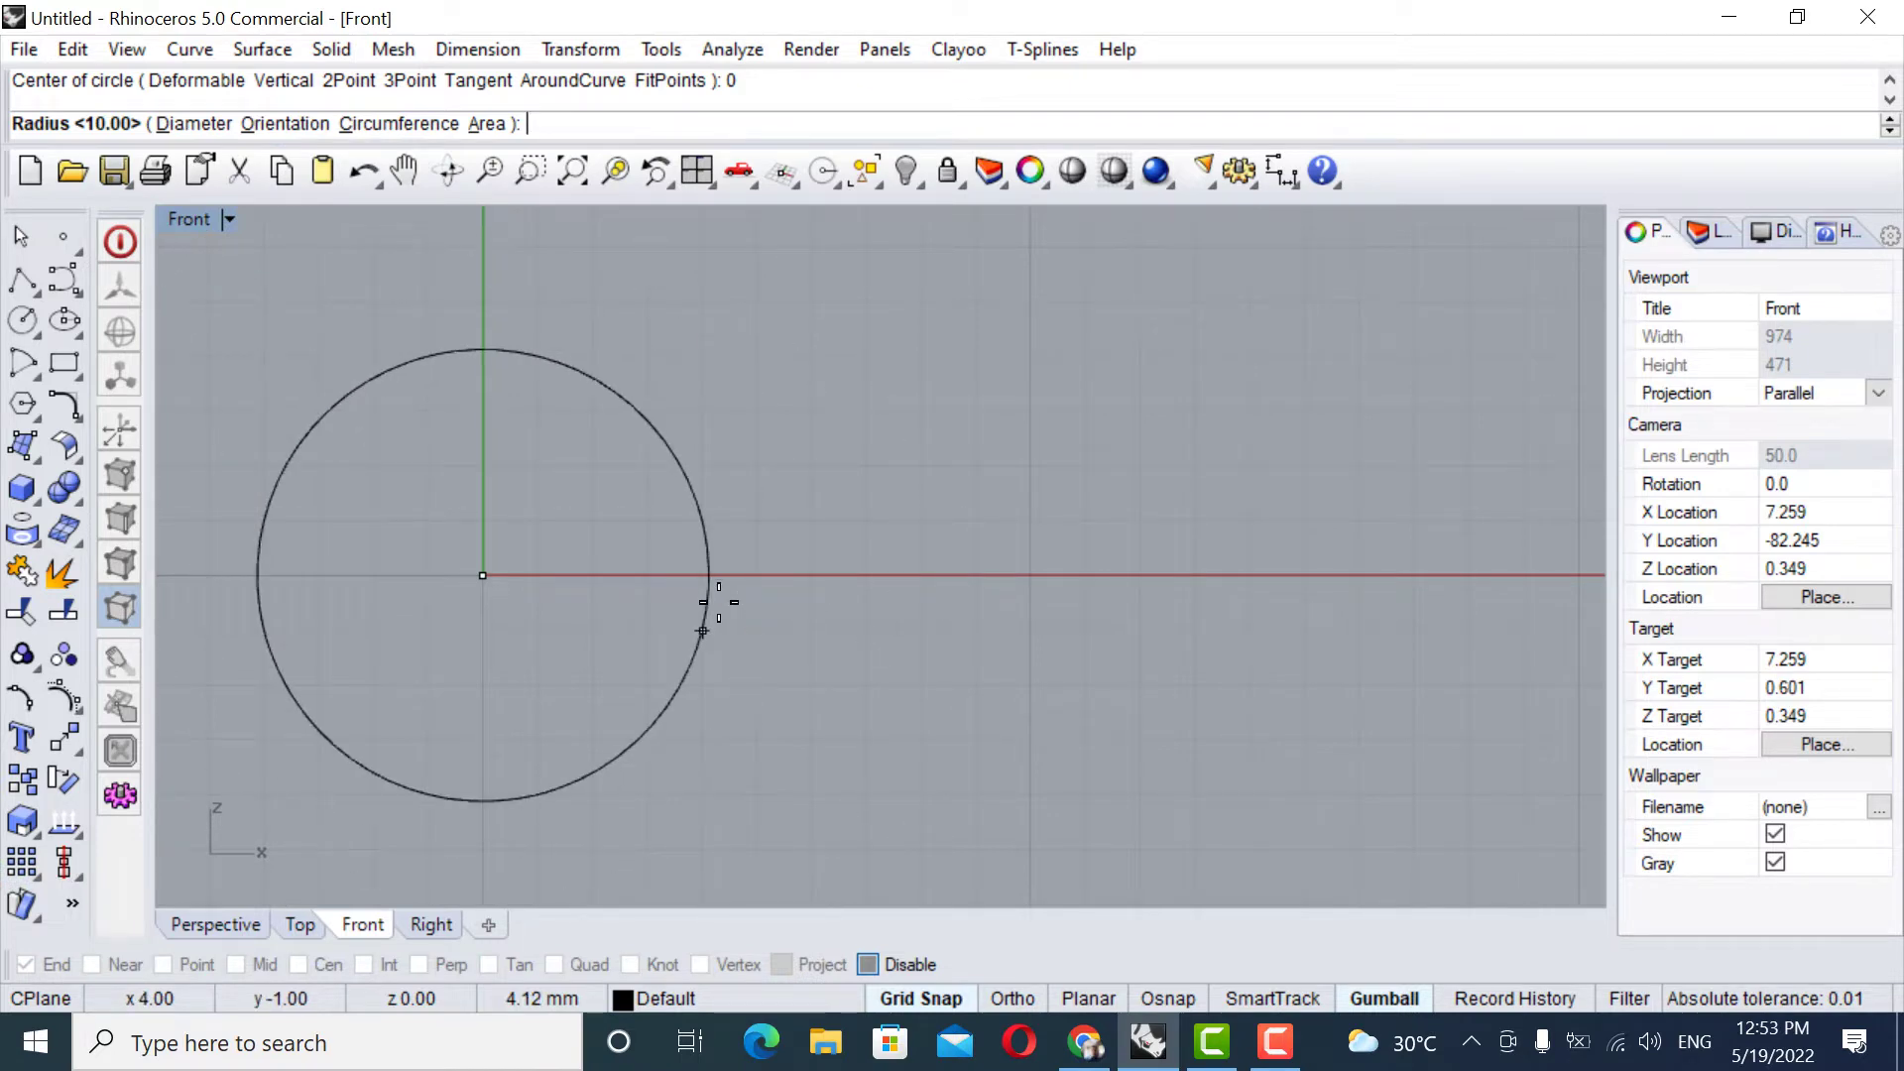
pyautogui.click(904, 999)
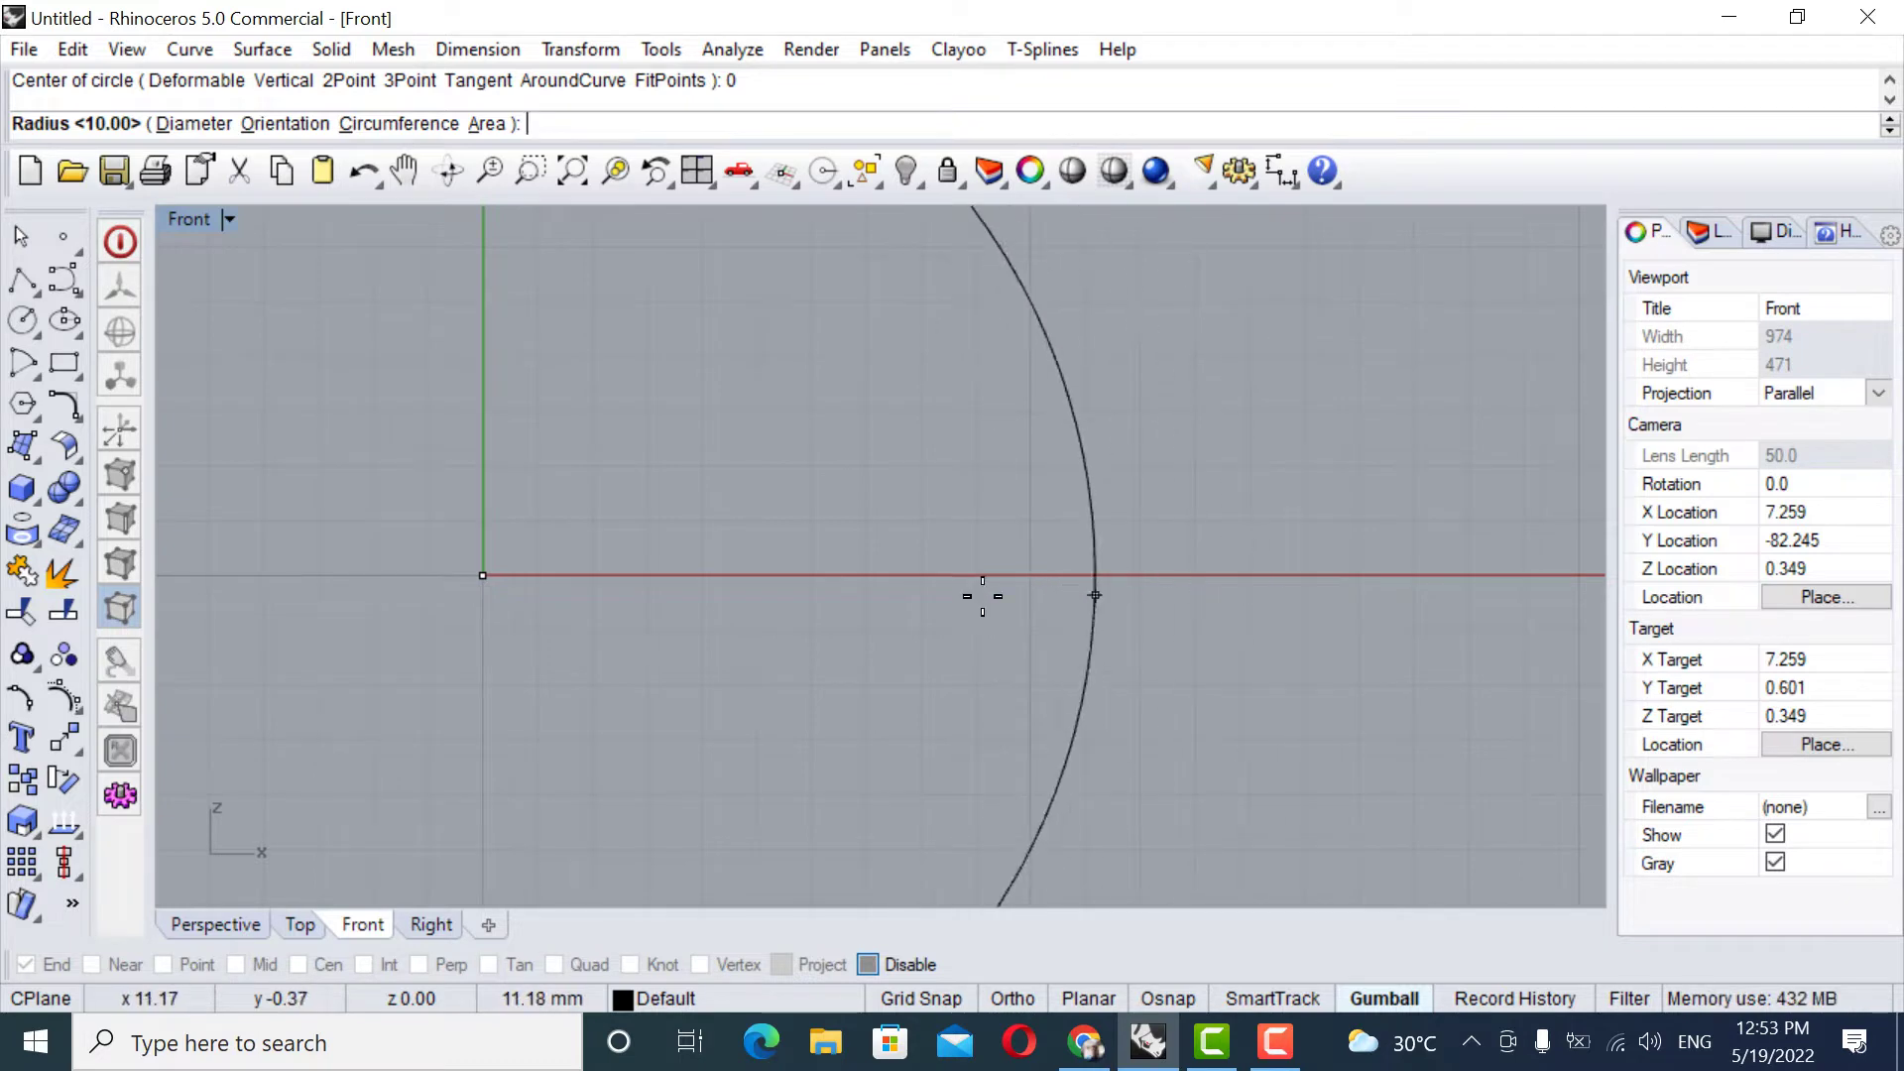
pyautogui.click(922, 999)
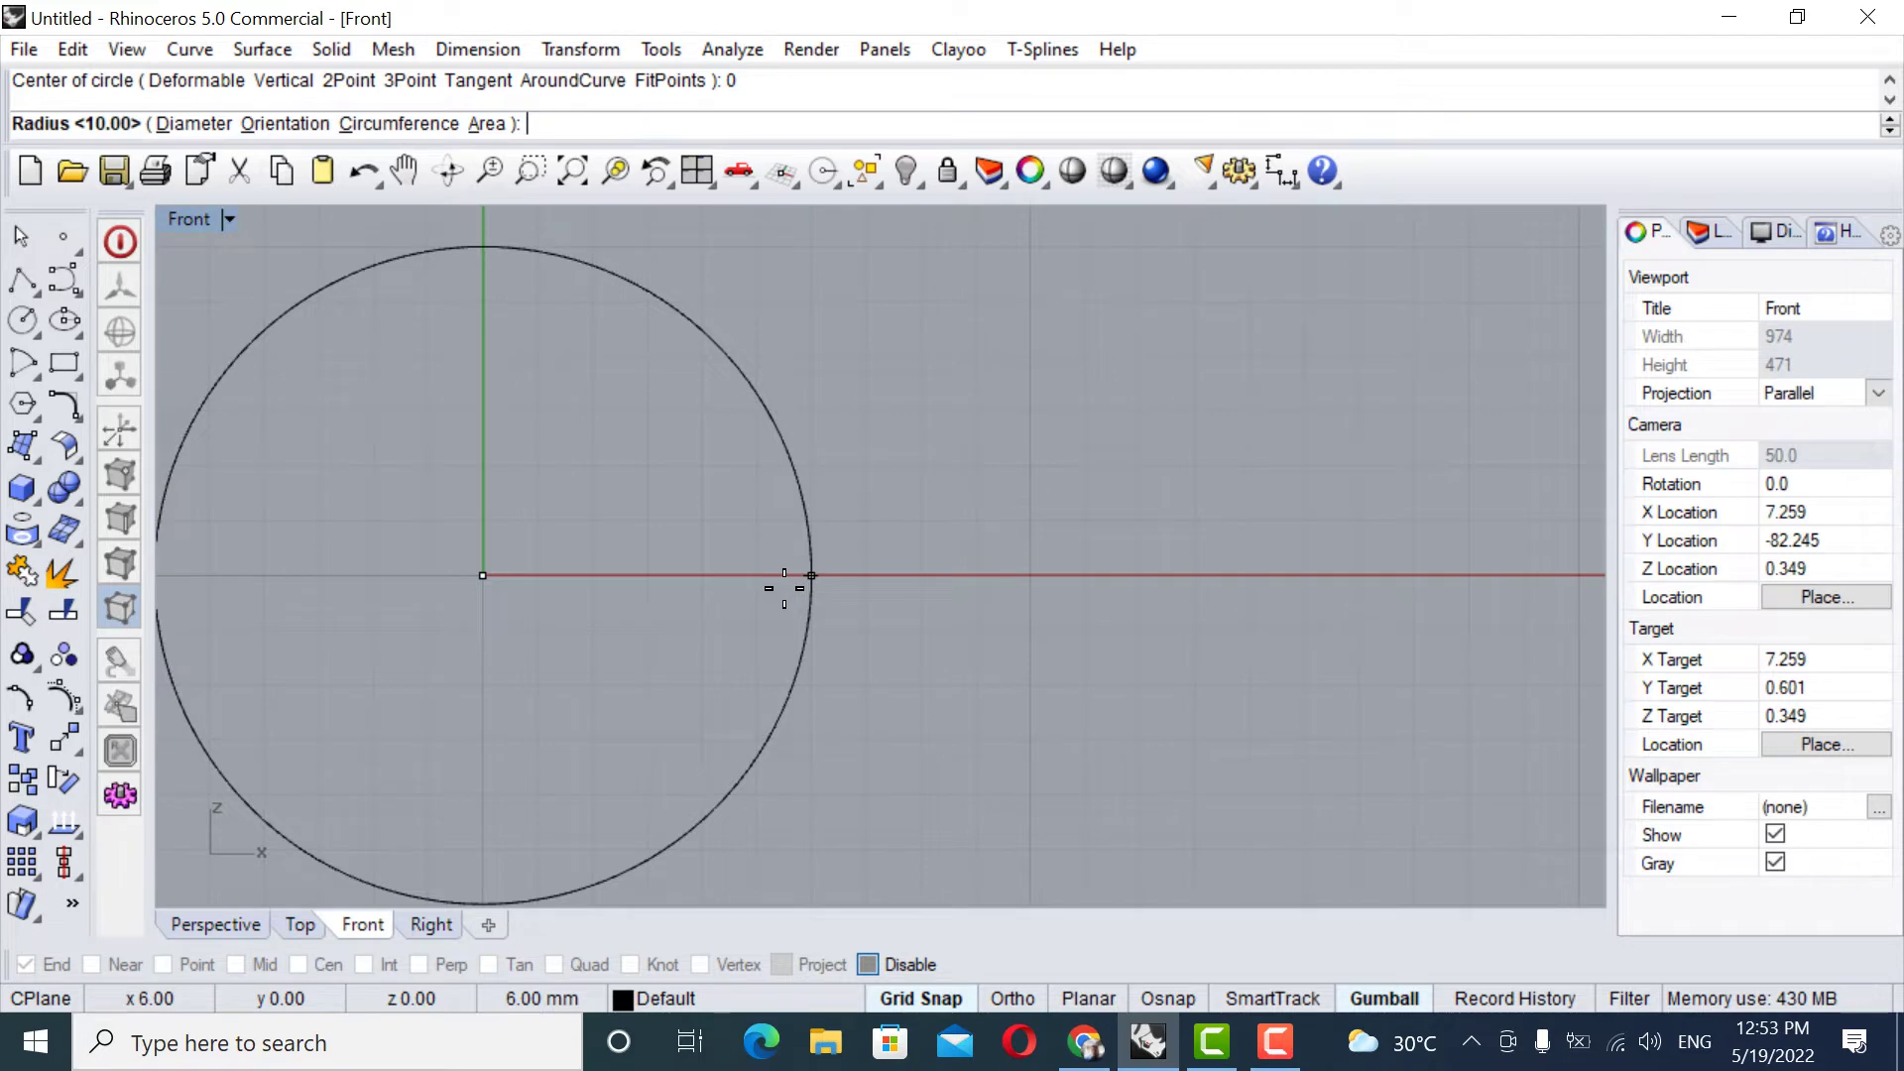
pyautogui.click(784, 588)
pyautogui.scroll(-4, 945, 708)
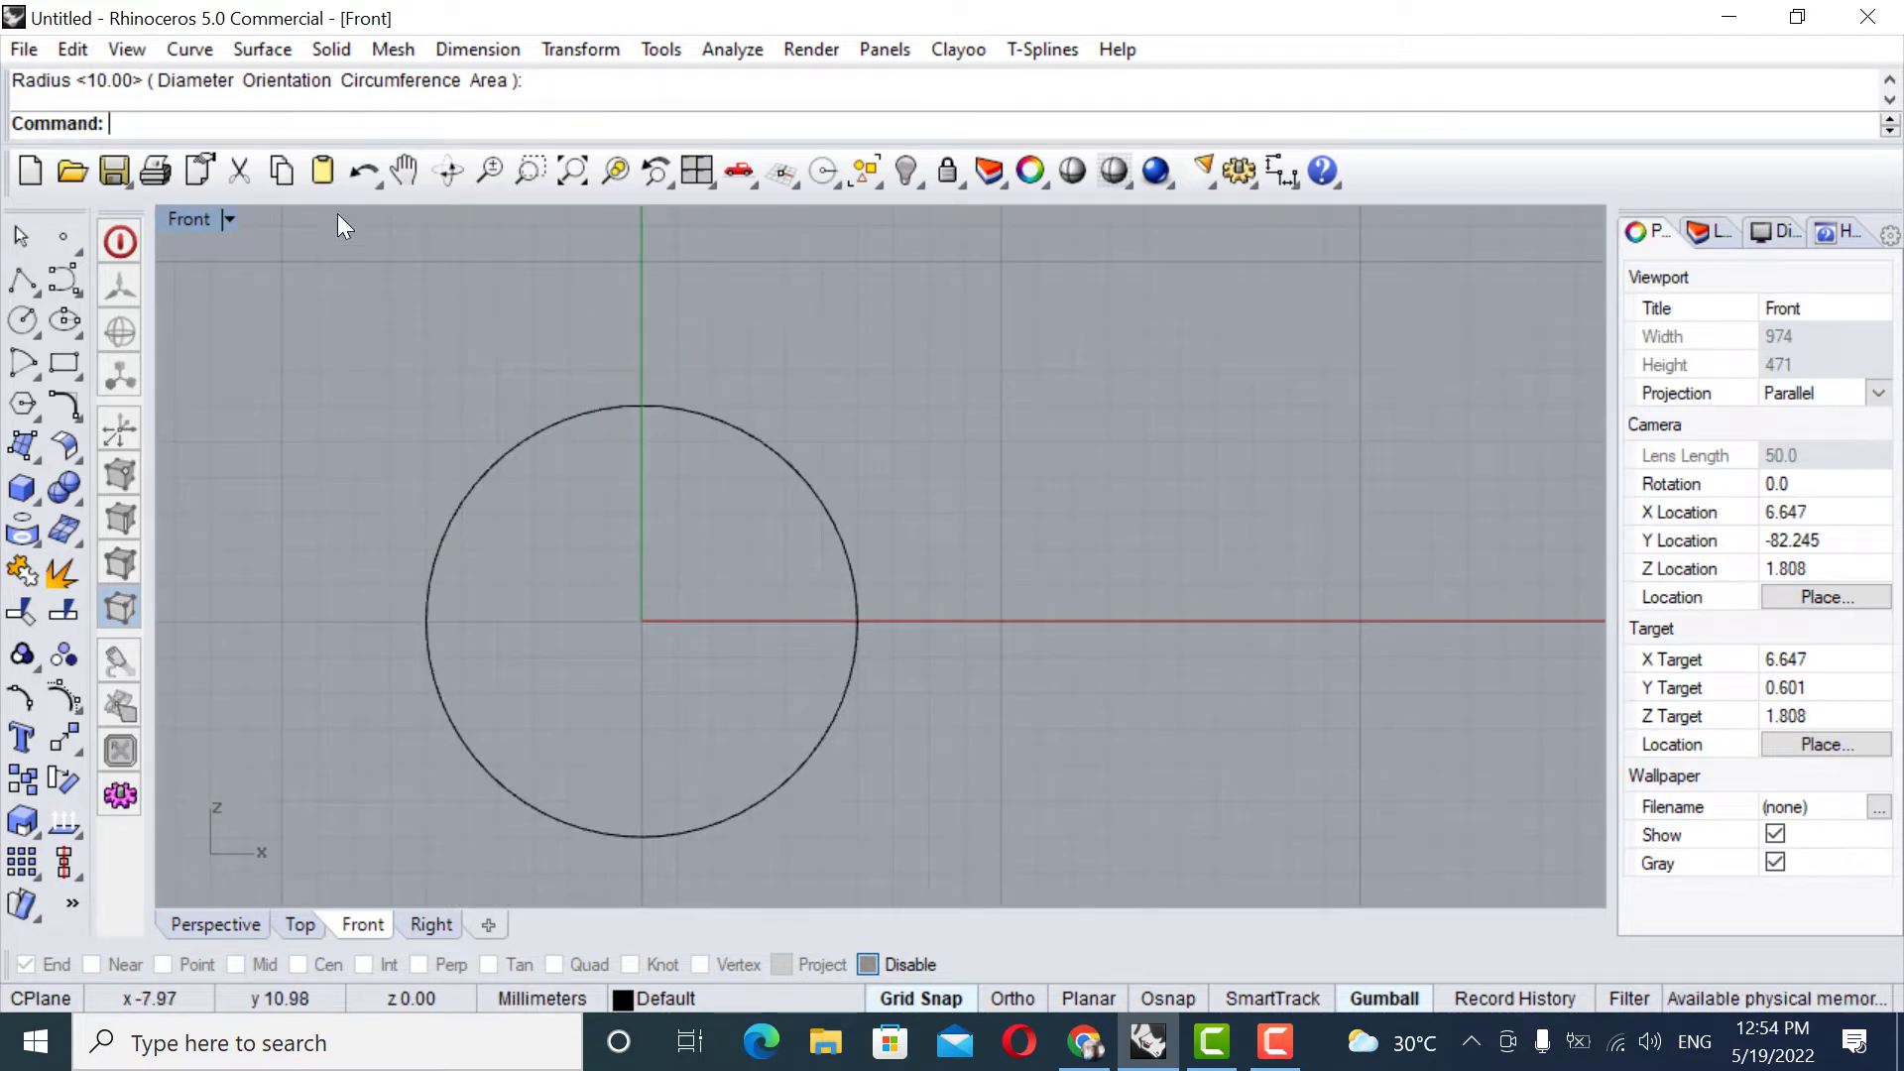
# Draw a flat rectangle below the origin in the maximized Right view, then re-enable Osnap with Cen.
pyautogui.doubleClick(184, 225)
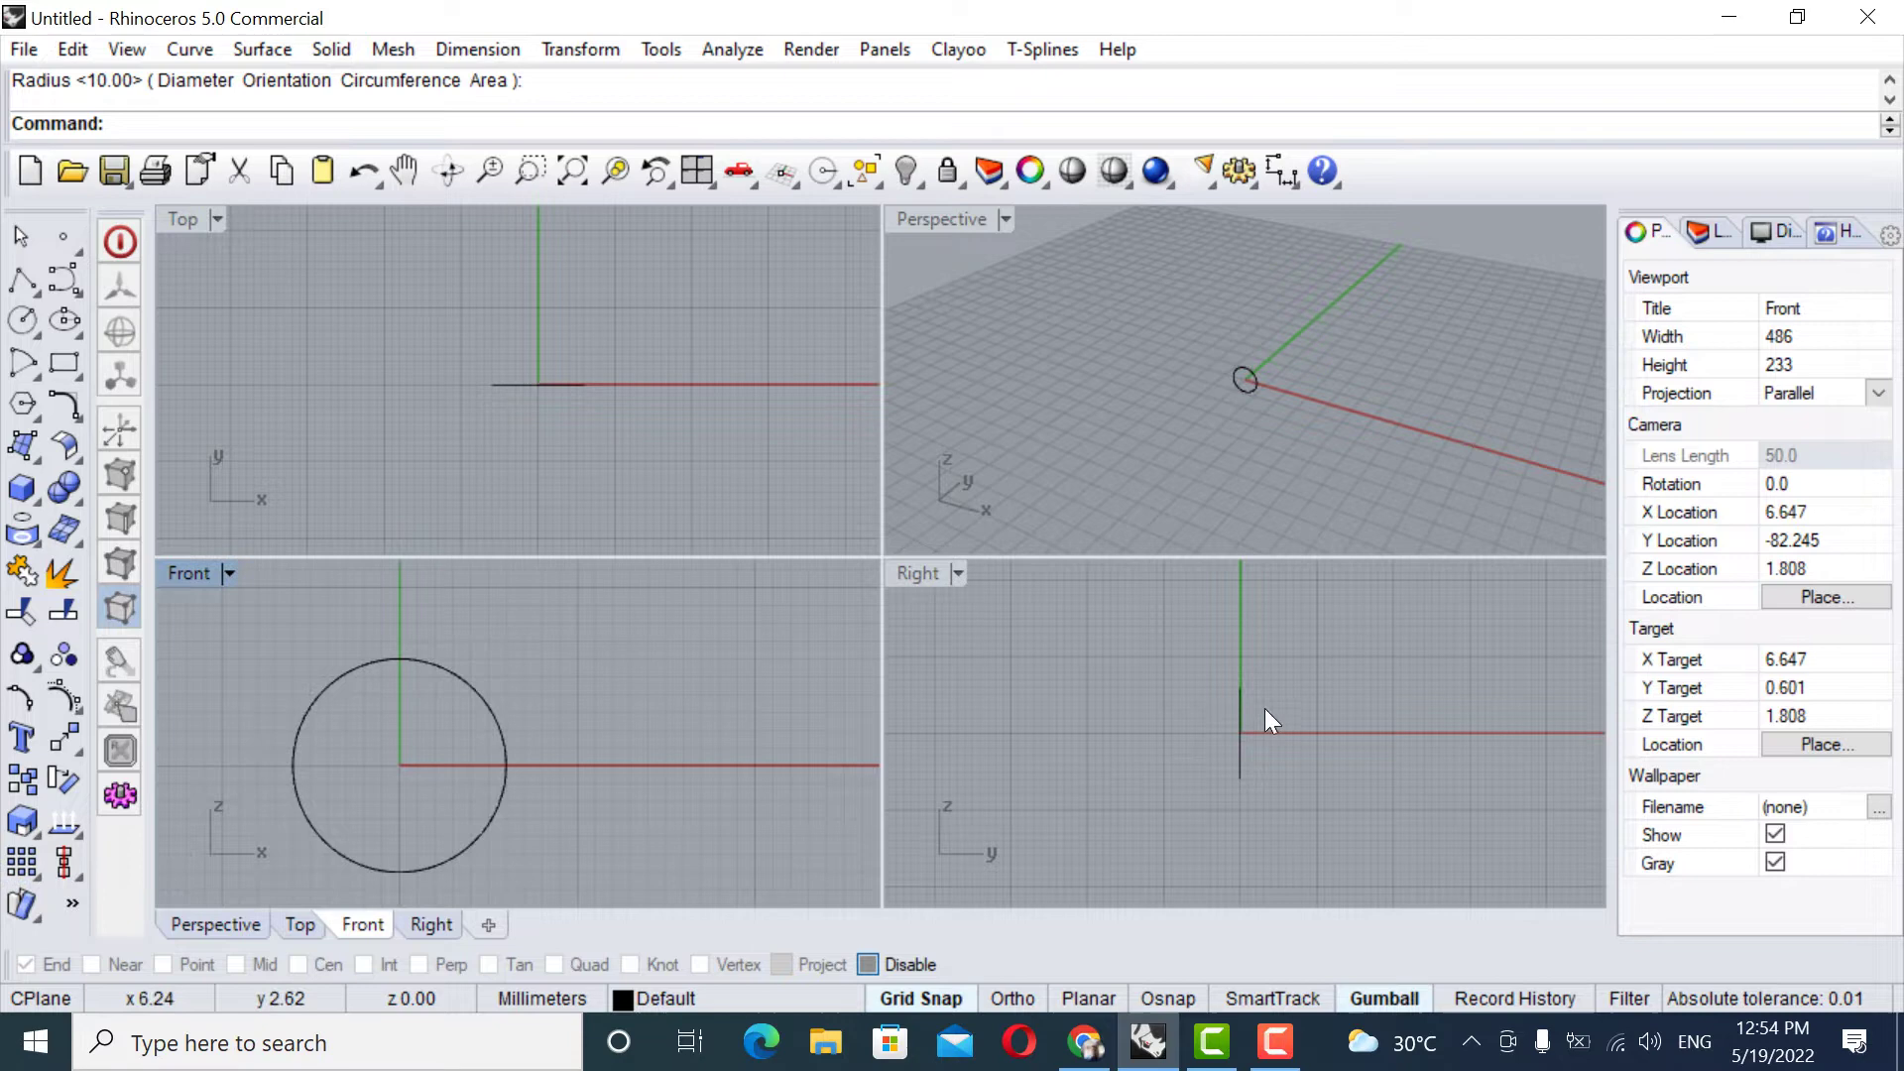
pyautogui.doubleClick(917, 571)
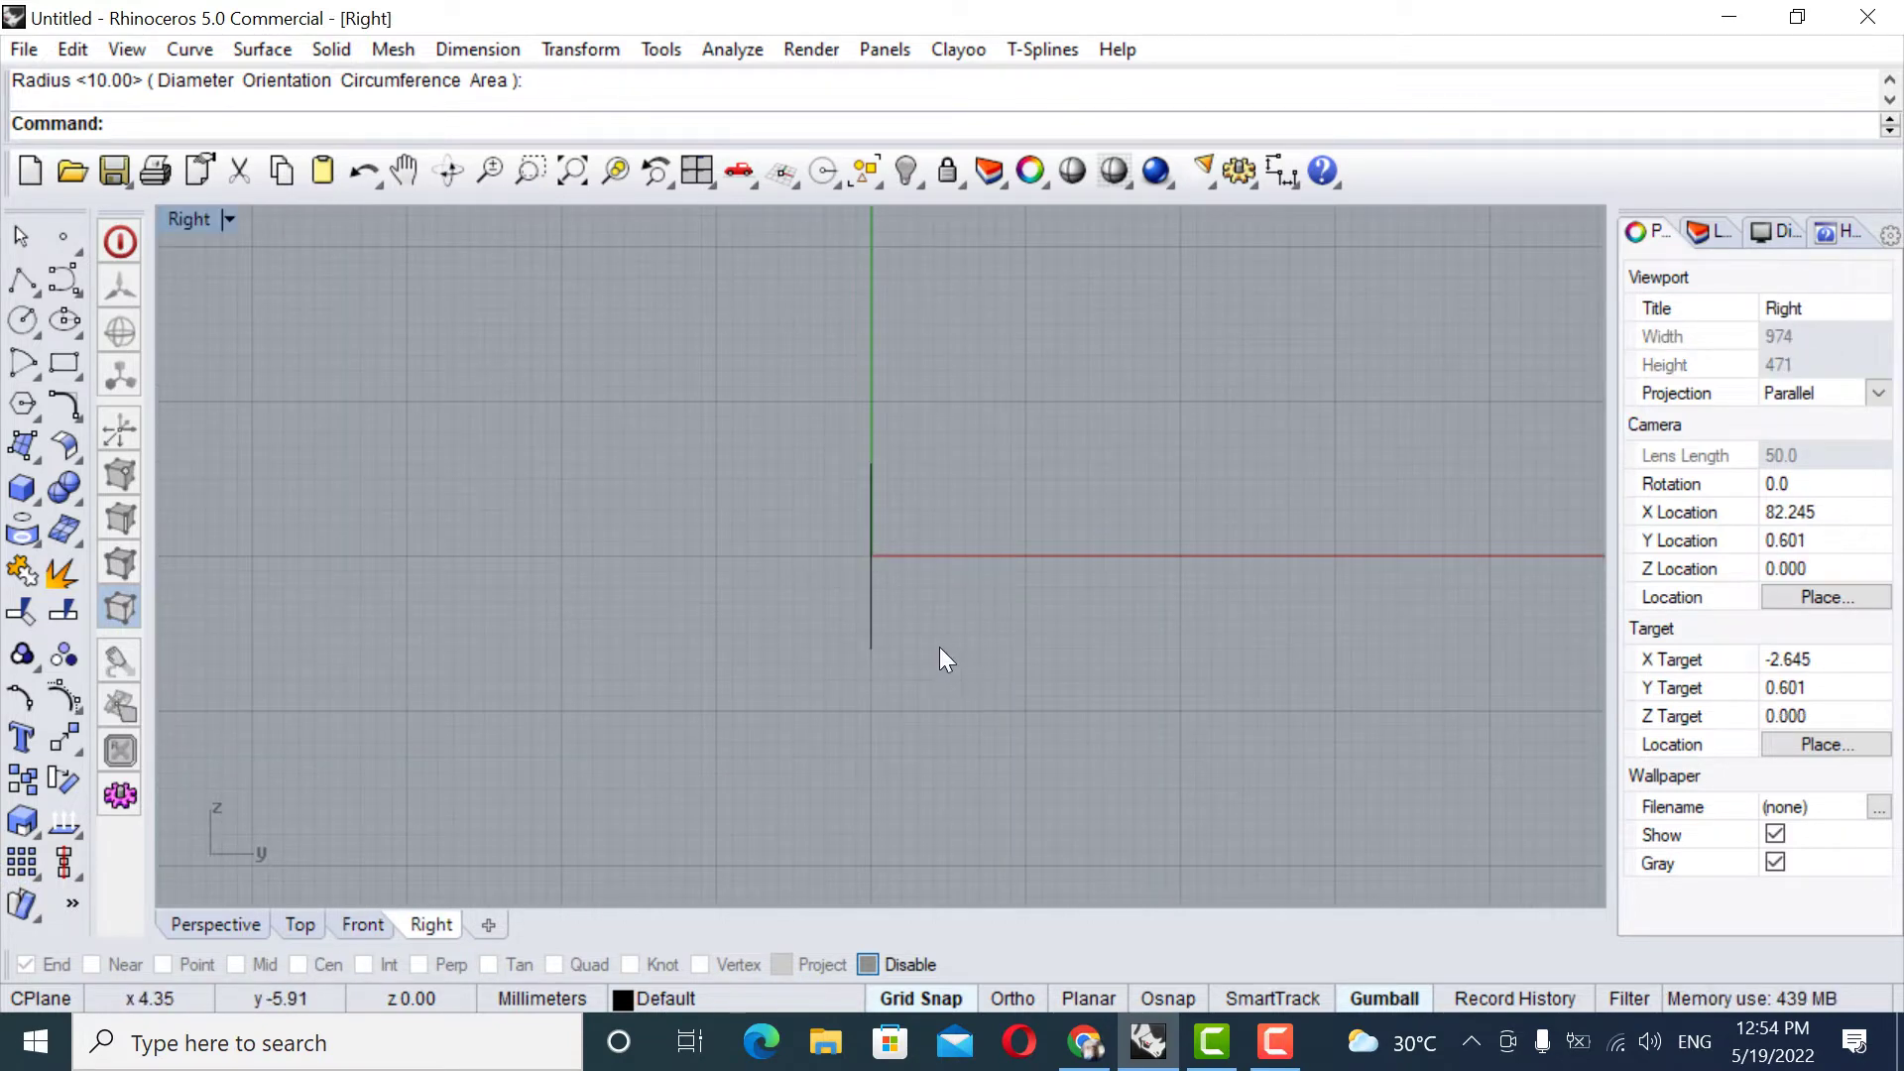
pyautogui.click(64, 364)
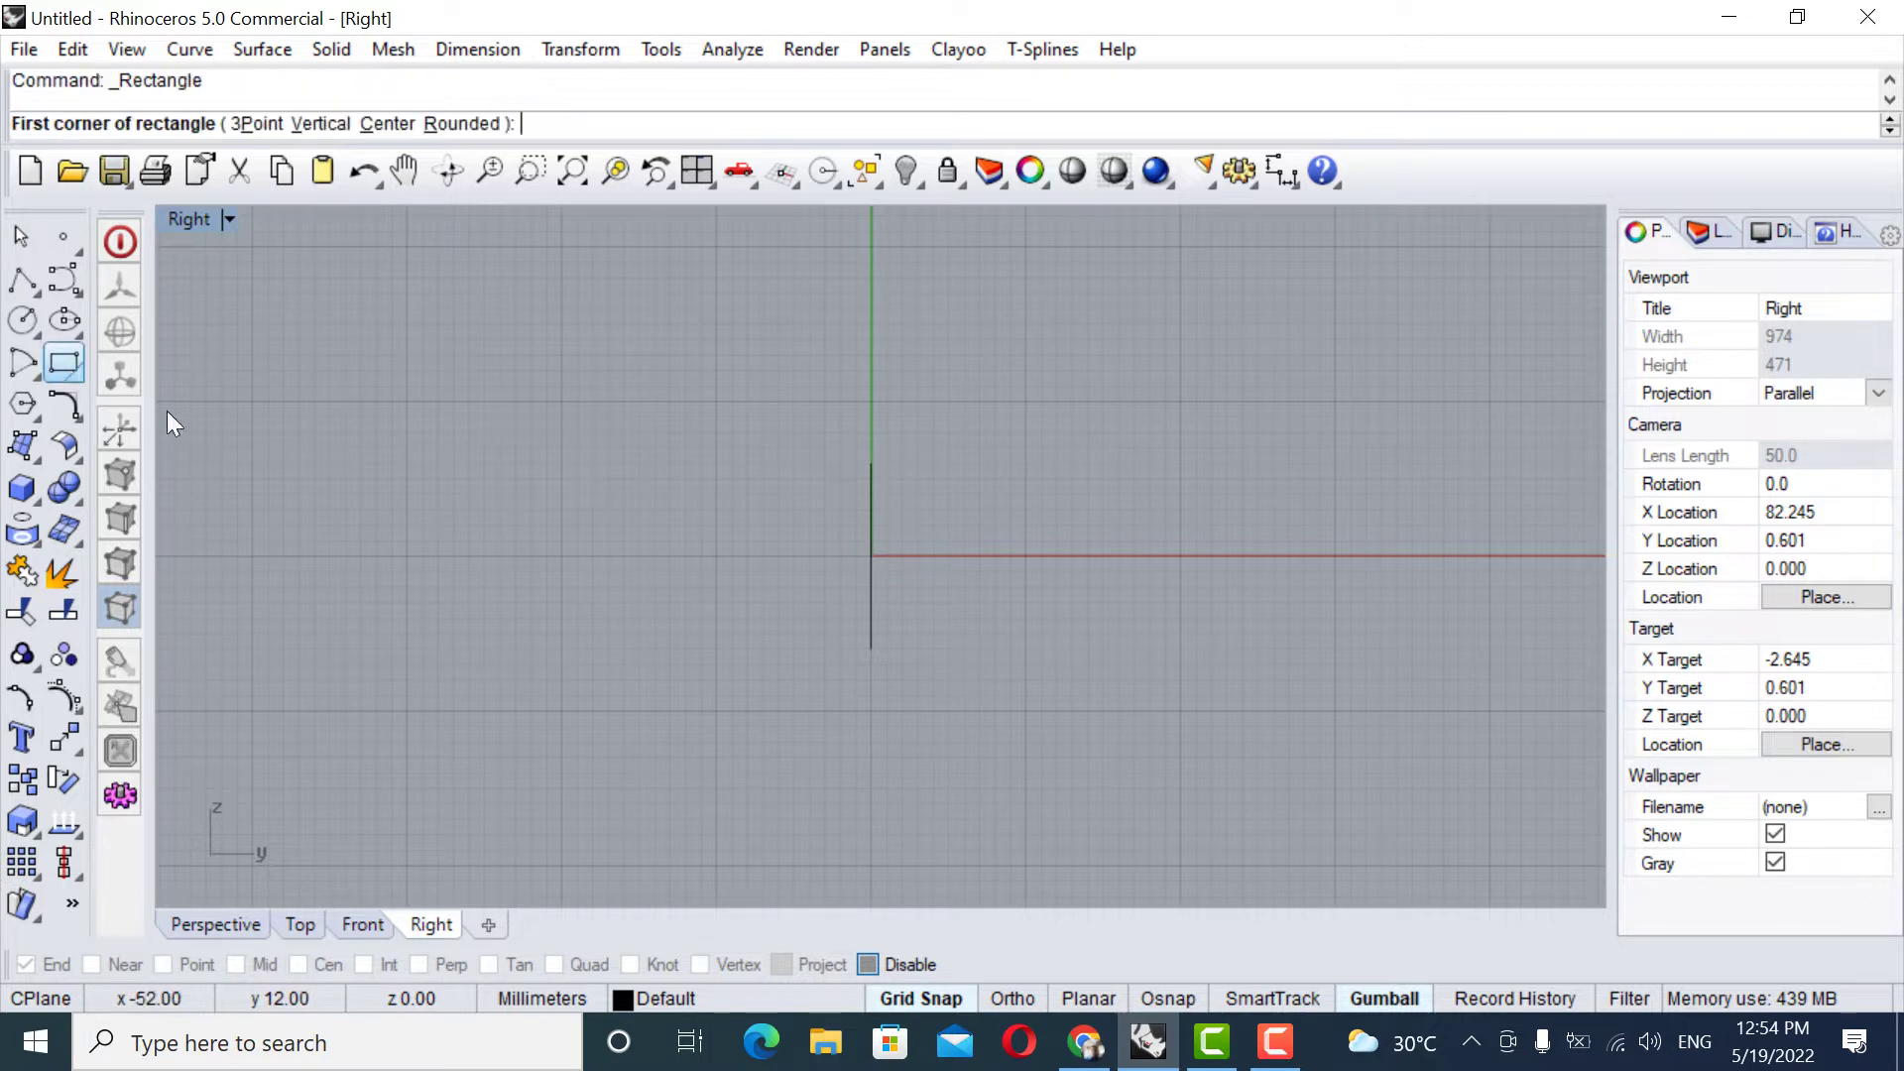
pyautogui.click(868, 649)
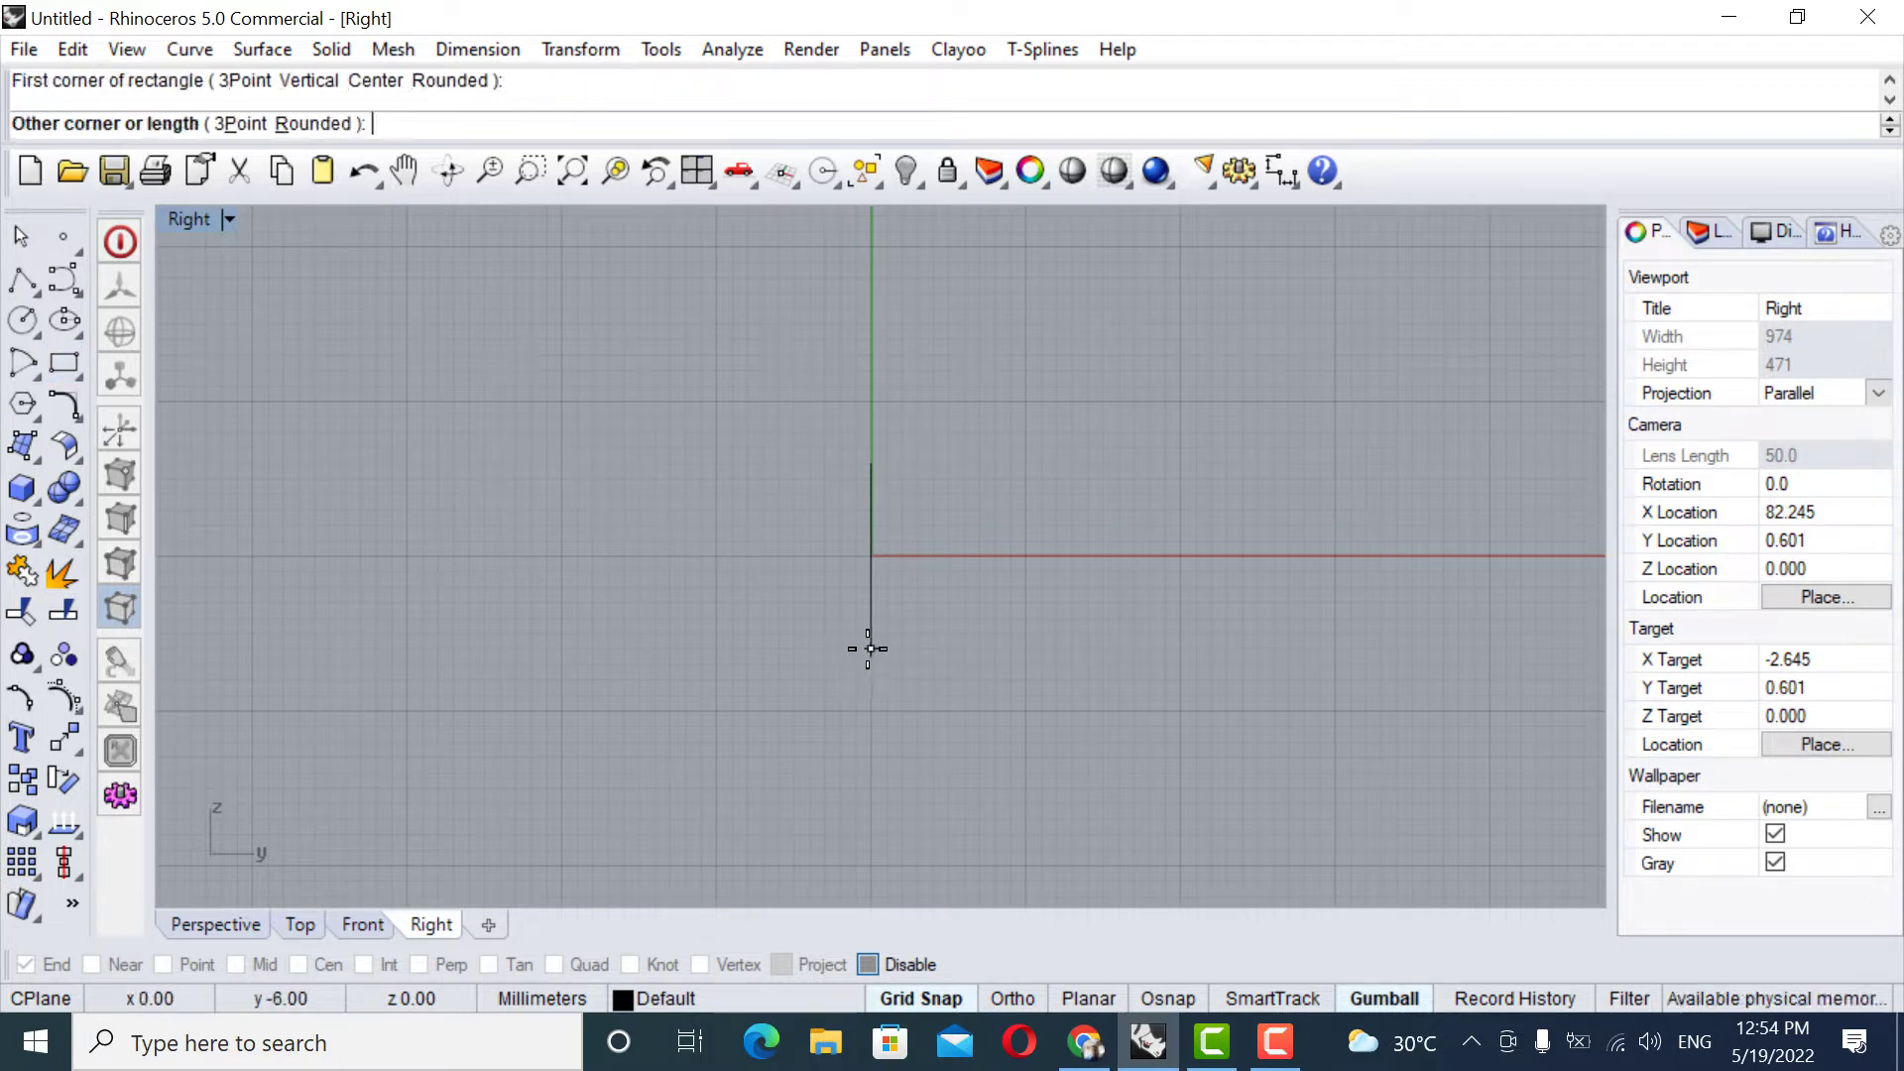
pyautogui.click(1011, 696)
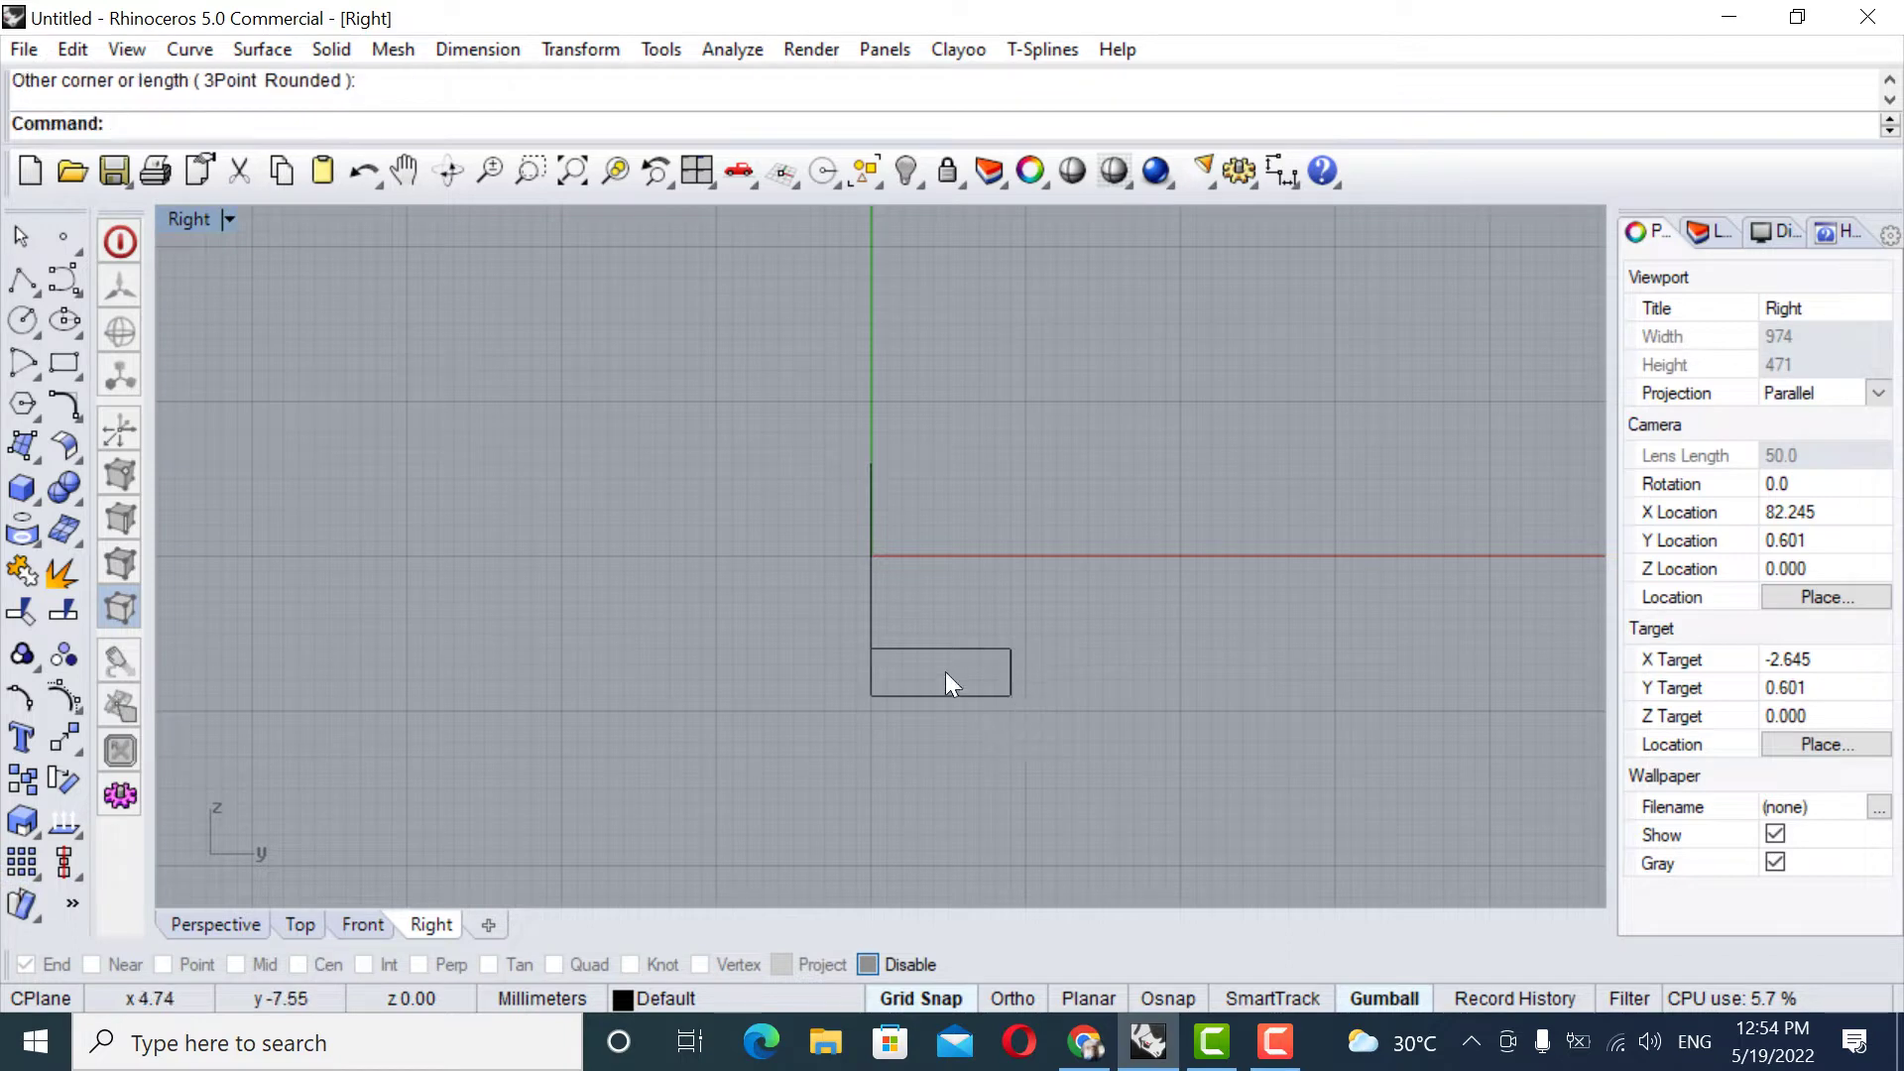
pyautogui.click(1161, 989)
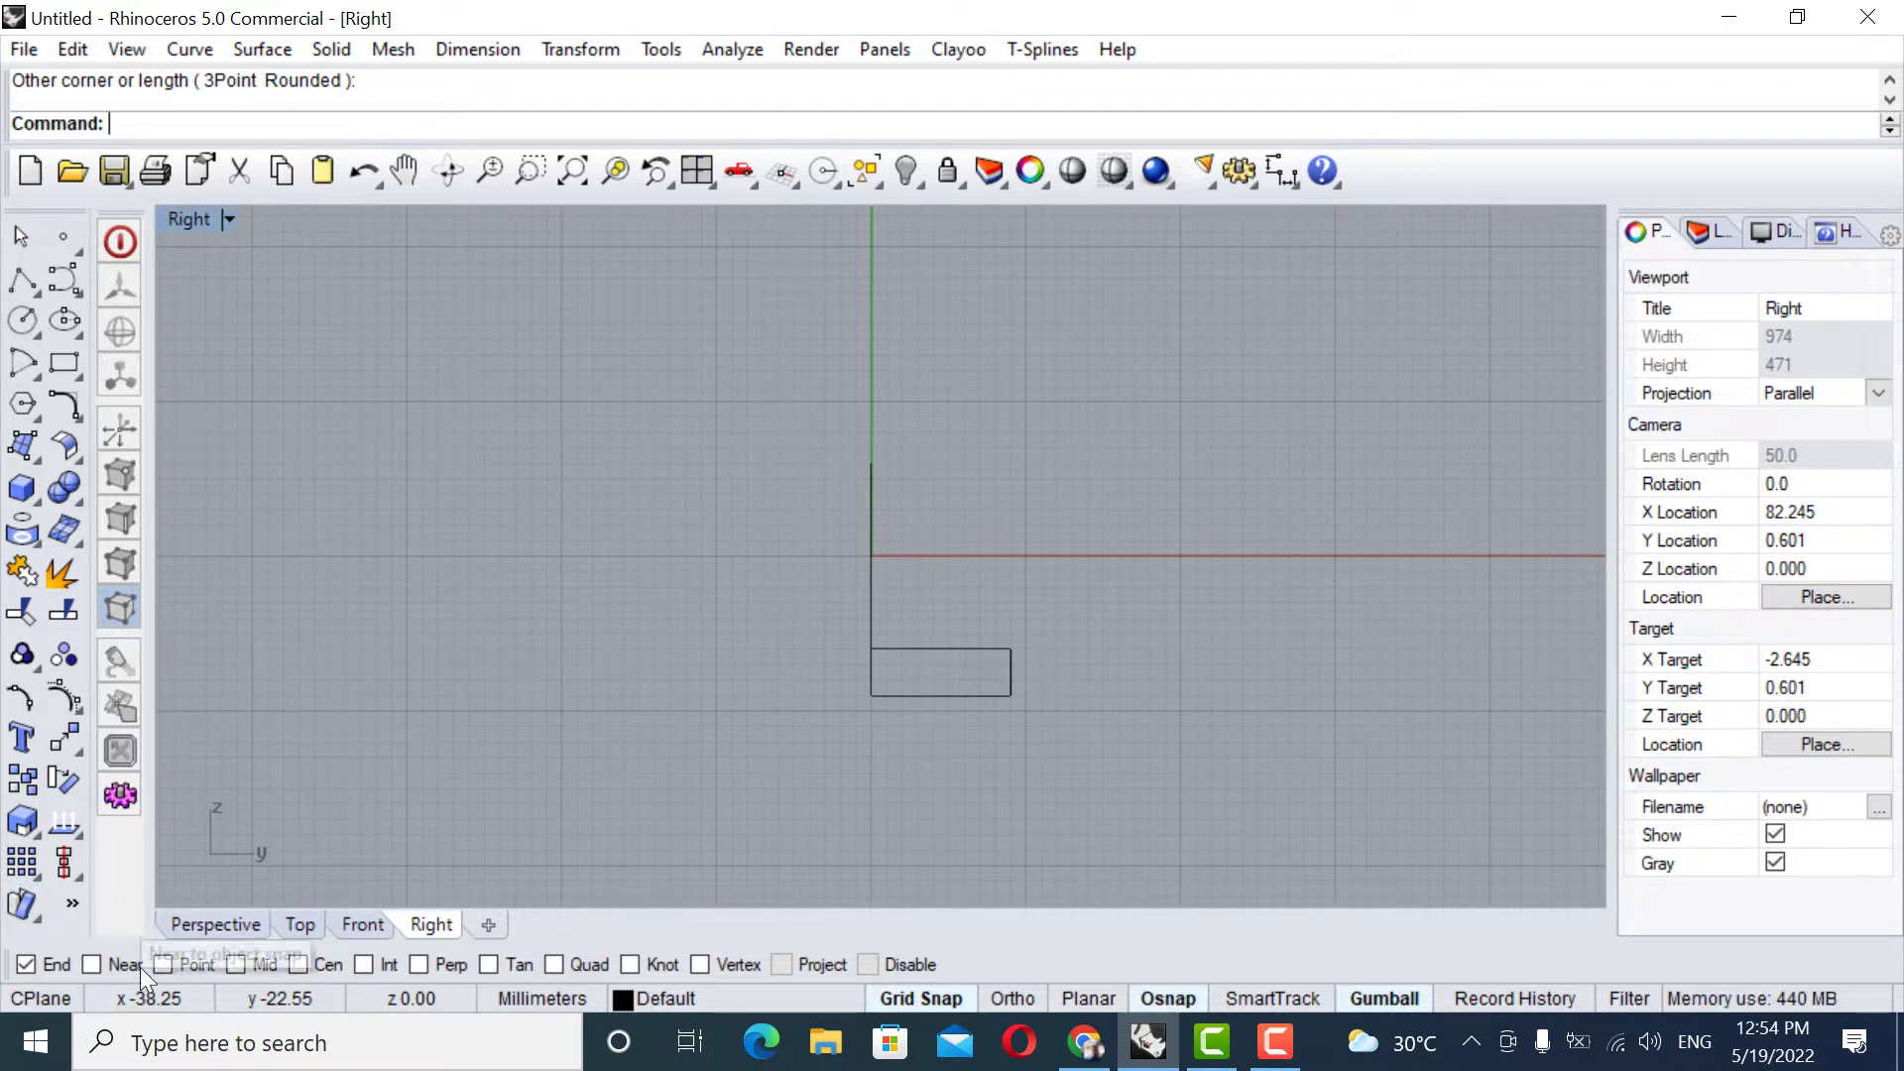
pyautogui.click(297, 965)
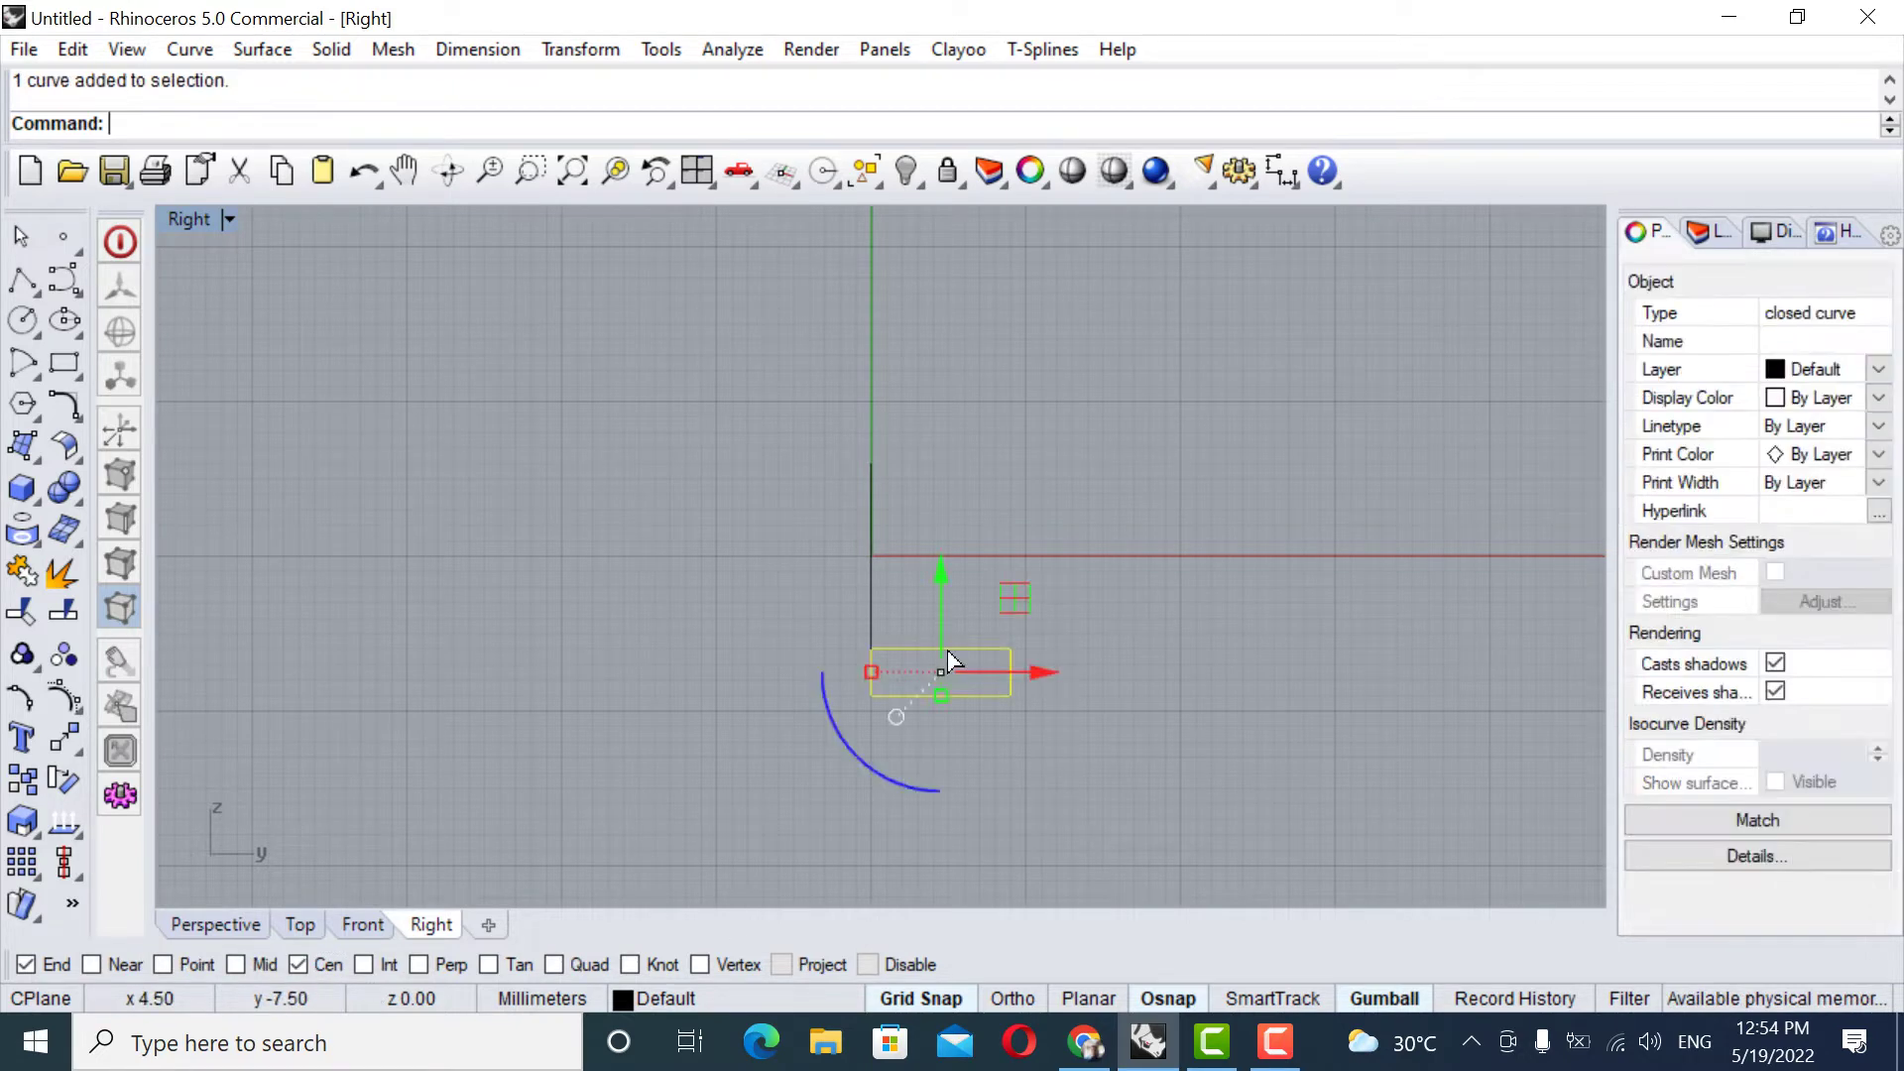
# Copy the rectangle from its top edge onto the vertical axis using Near snap instead of Cen.
pyautogui.click(24, 785)
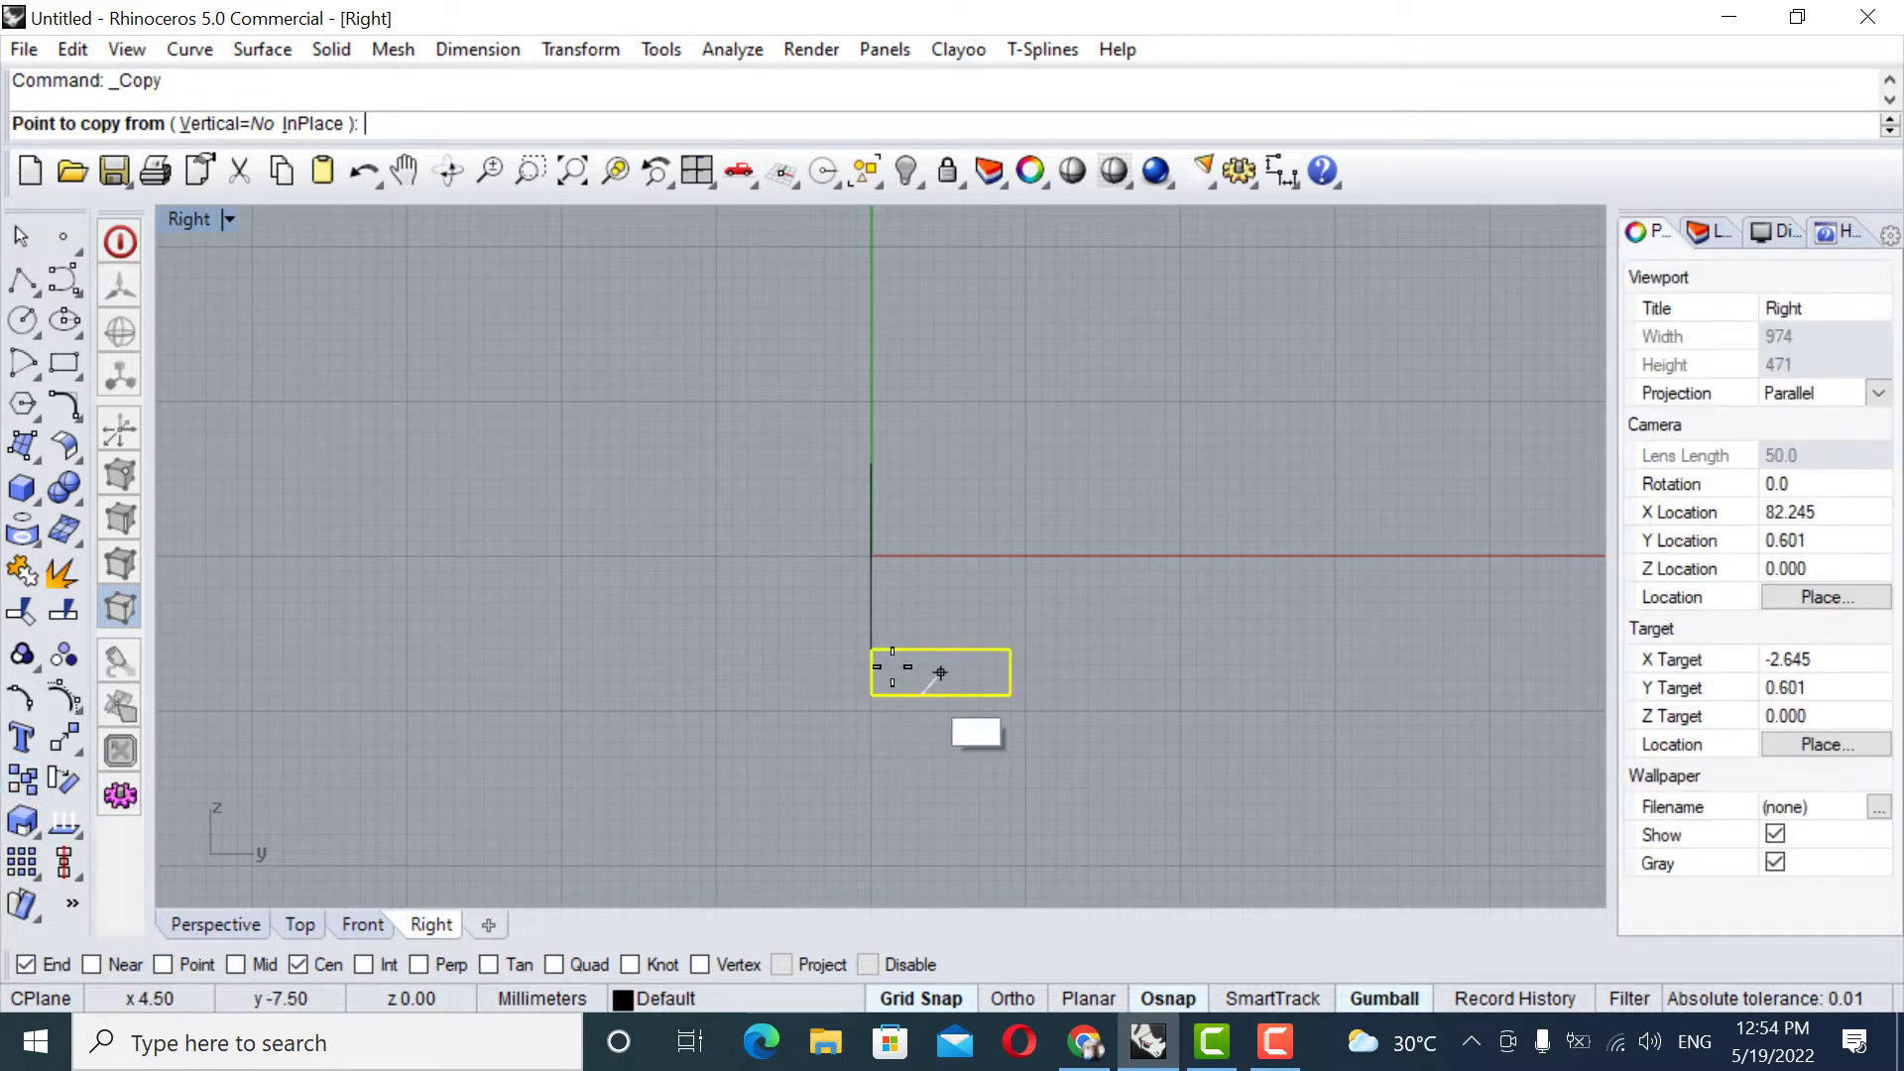
pyautogui.scroll(3, 936, 653)
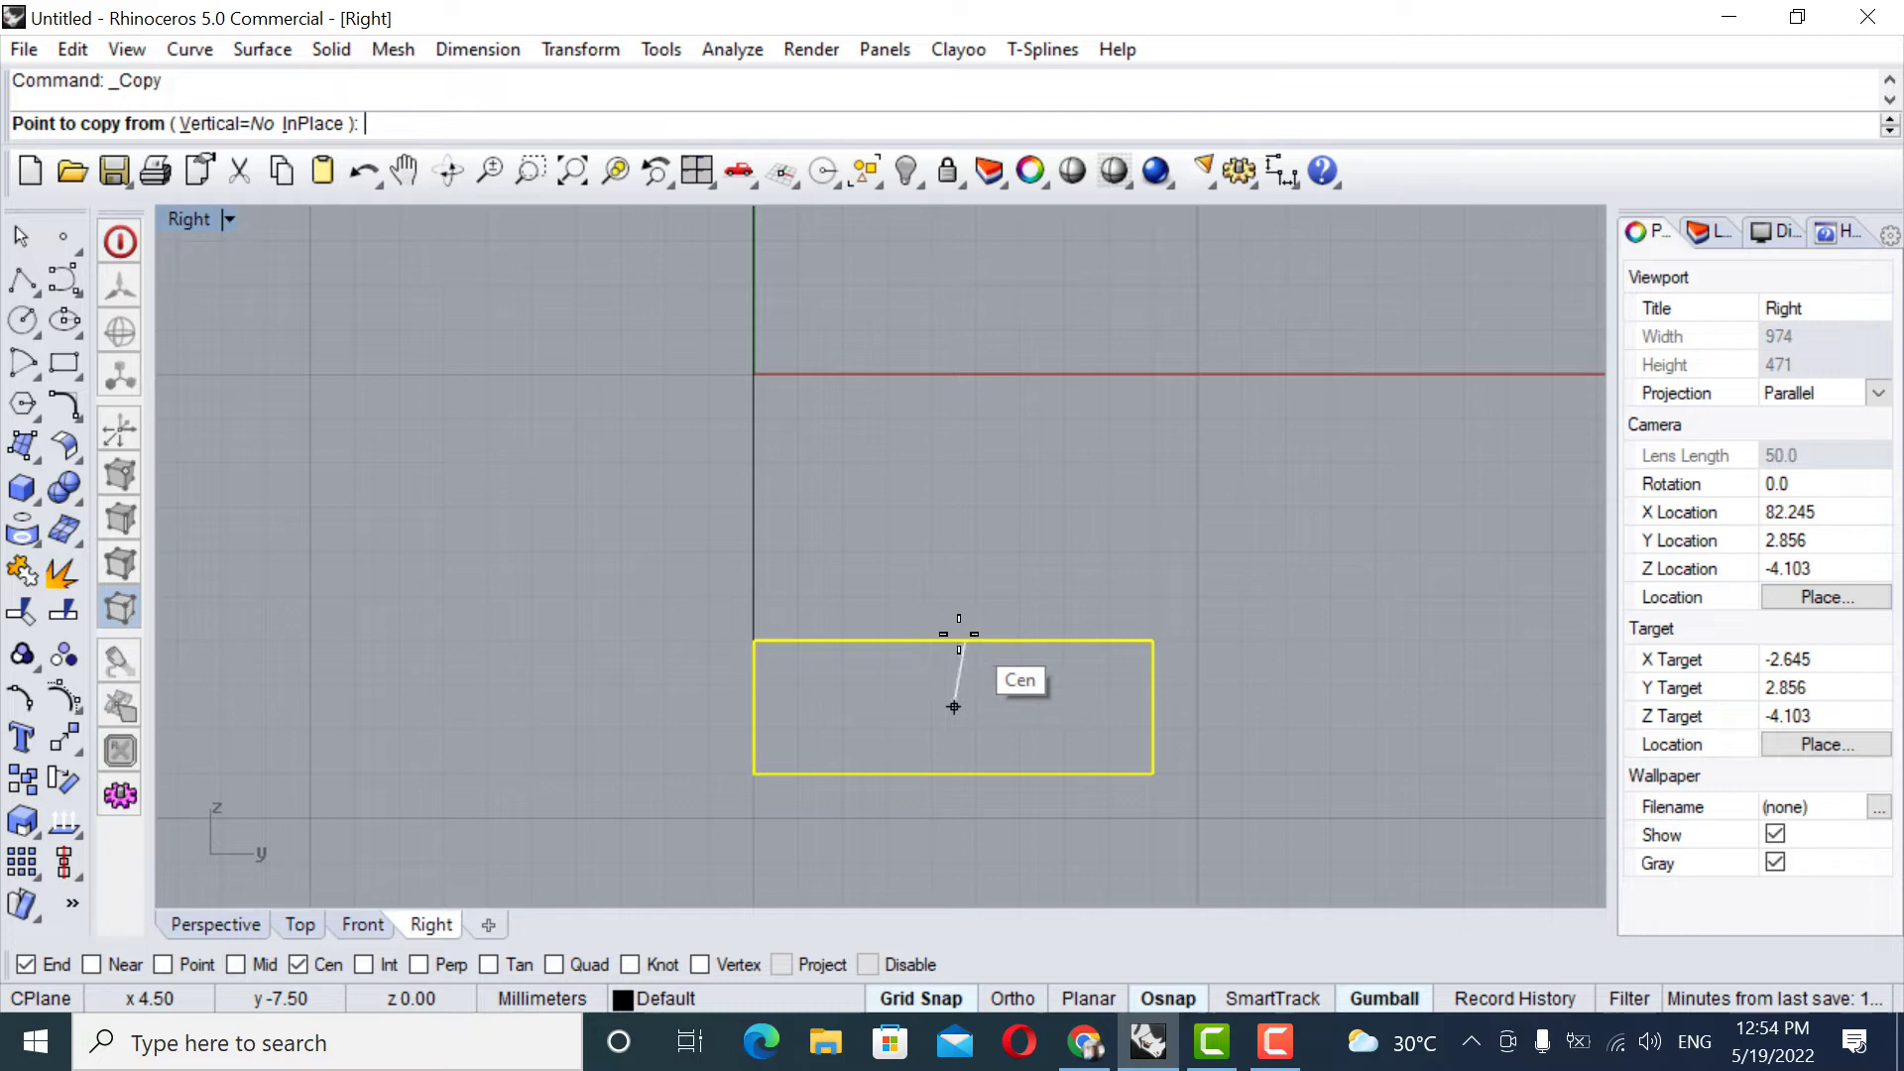
pyautogui.click(299, 964)
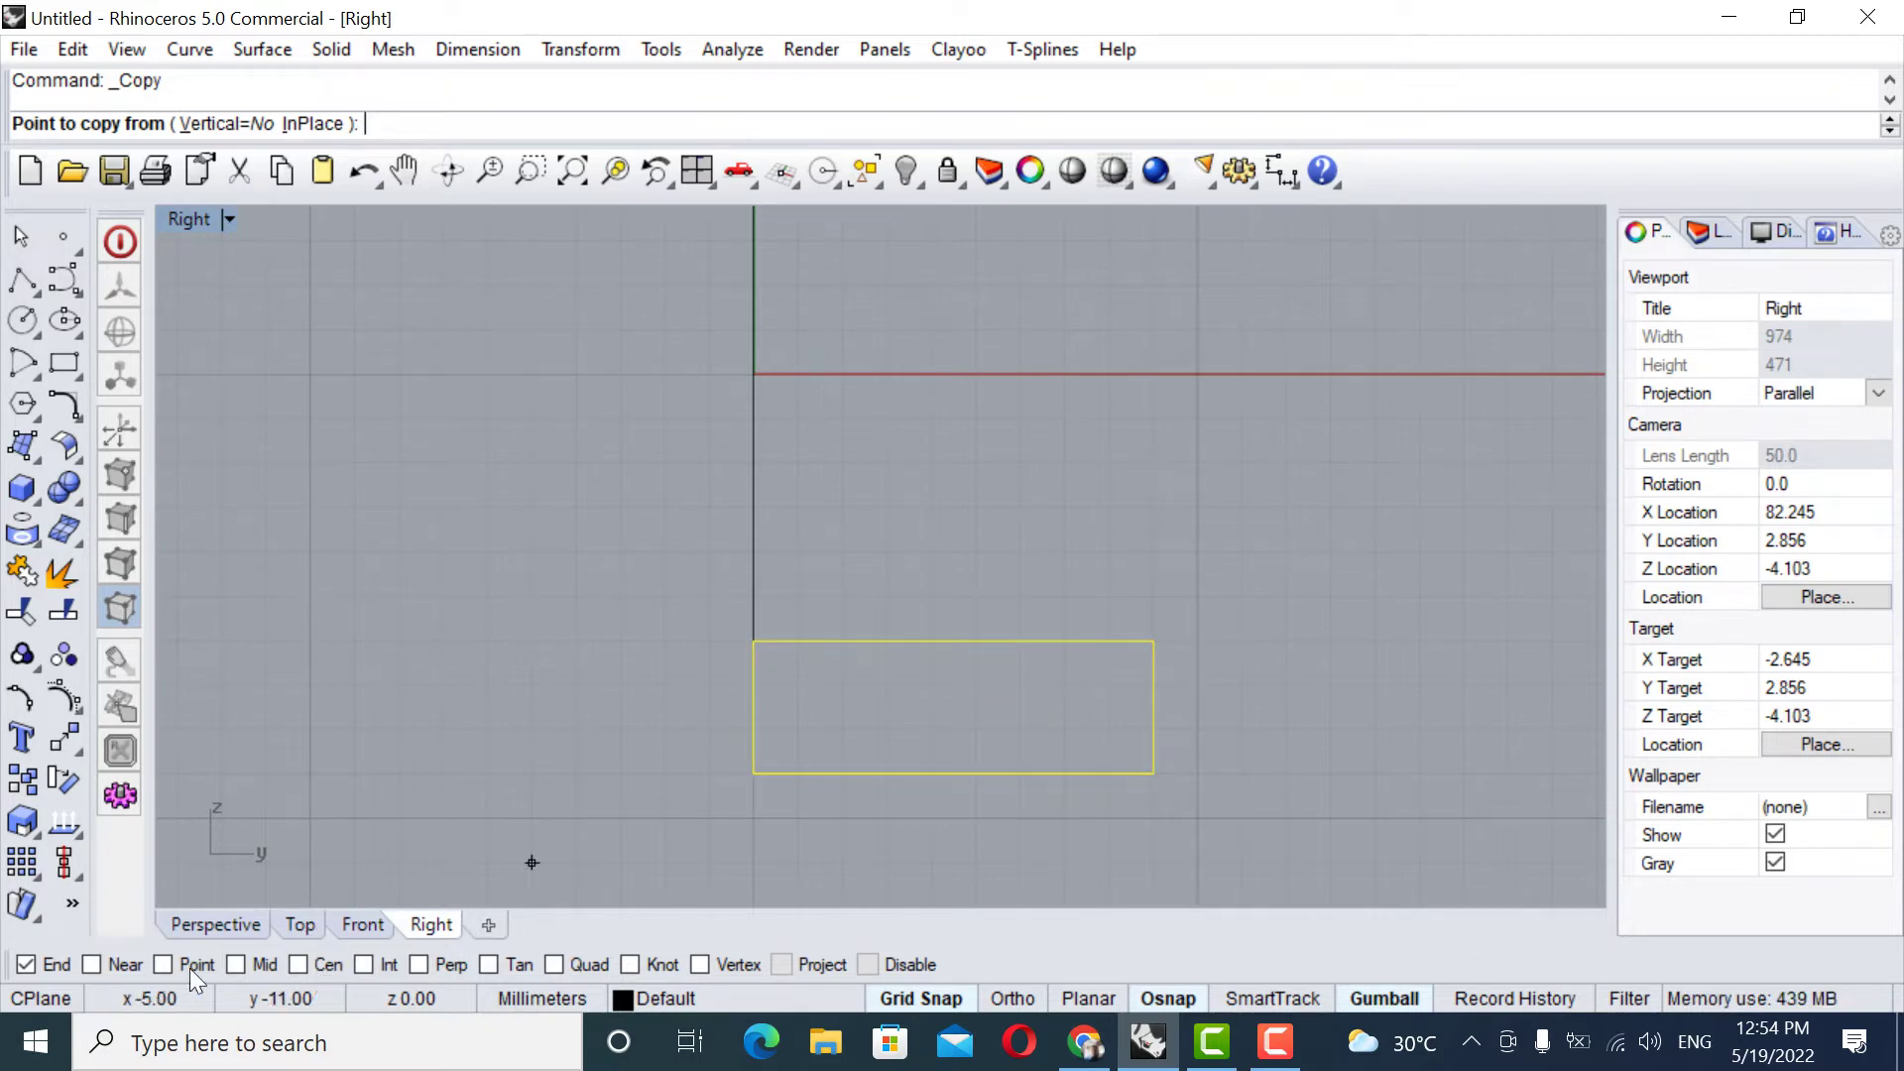
pyautogui.click(92, 964)
pyautogui.click(966, 641)
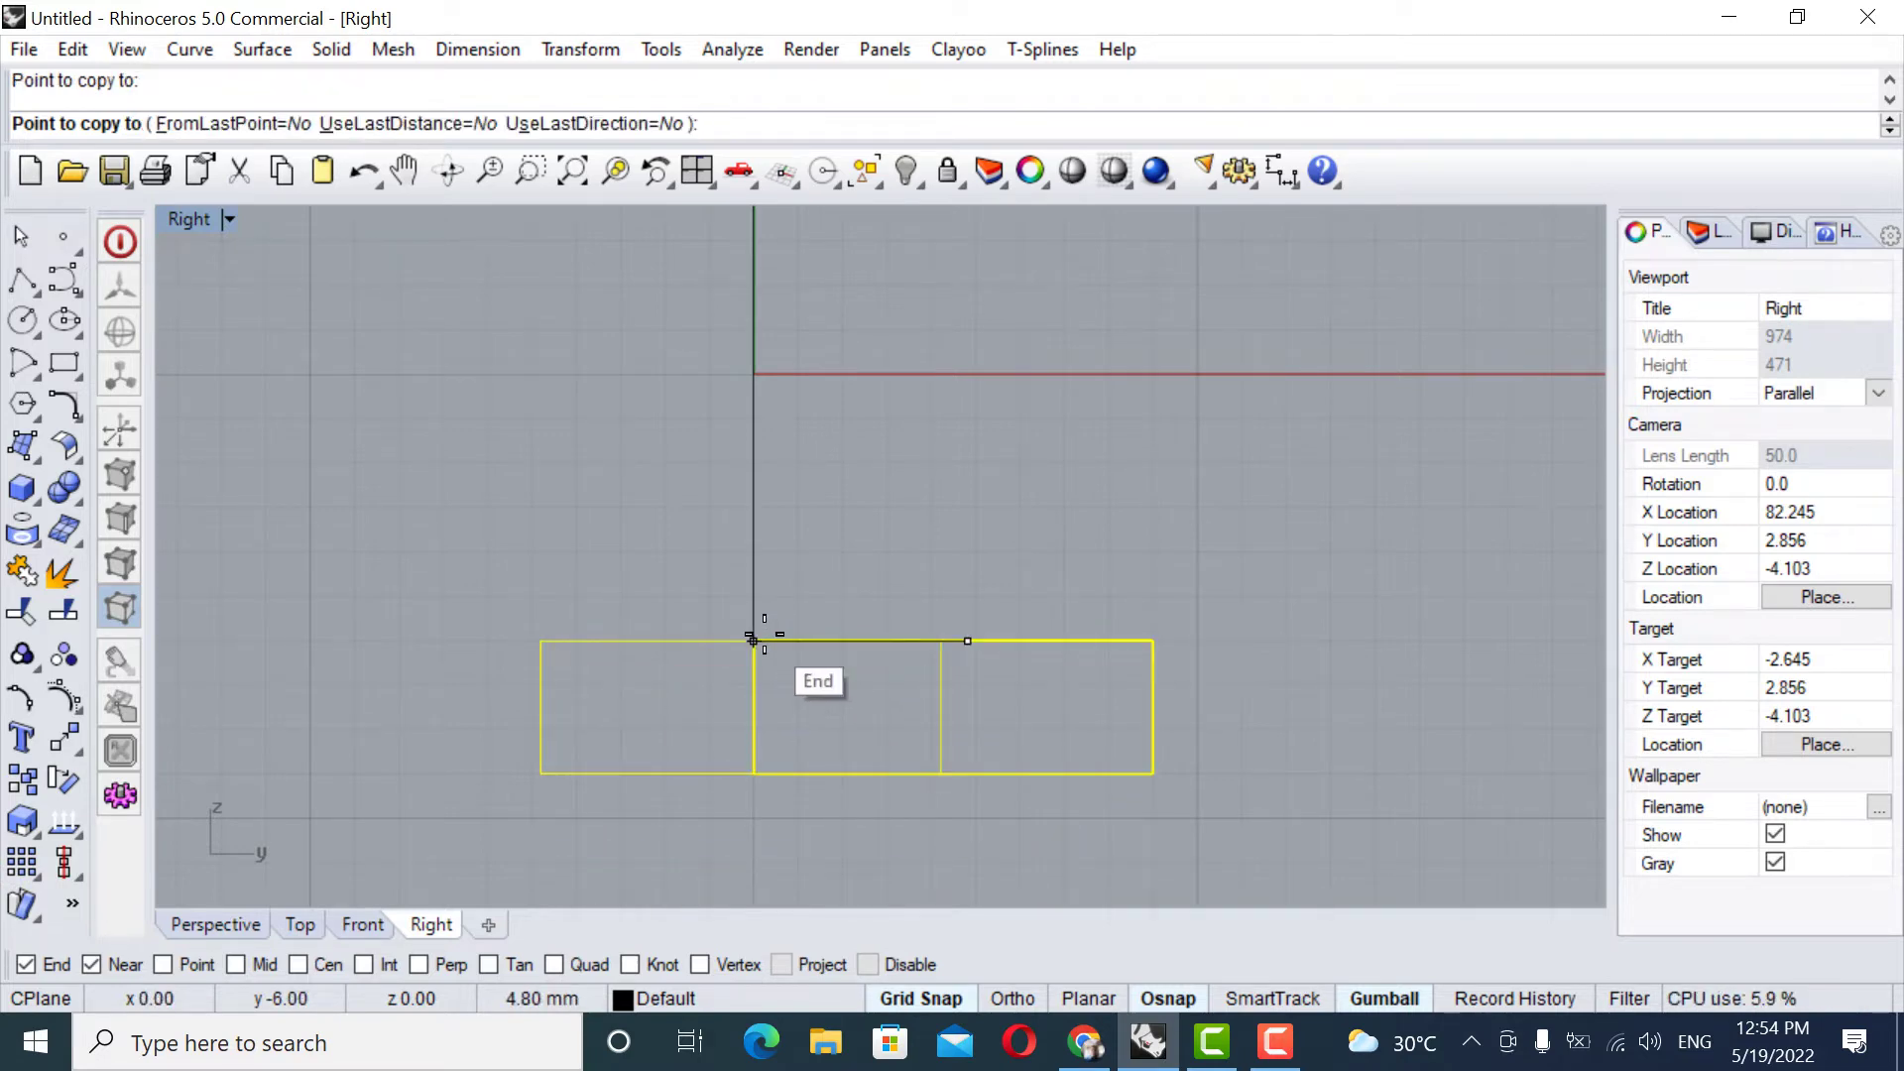
pyautogui.click(751, 640)
pyautogui.press('Return')
# Delete the original rectangle with the del command.
pyautogui.press('Escape')
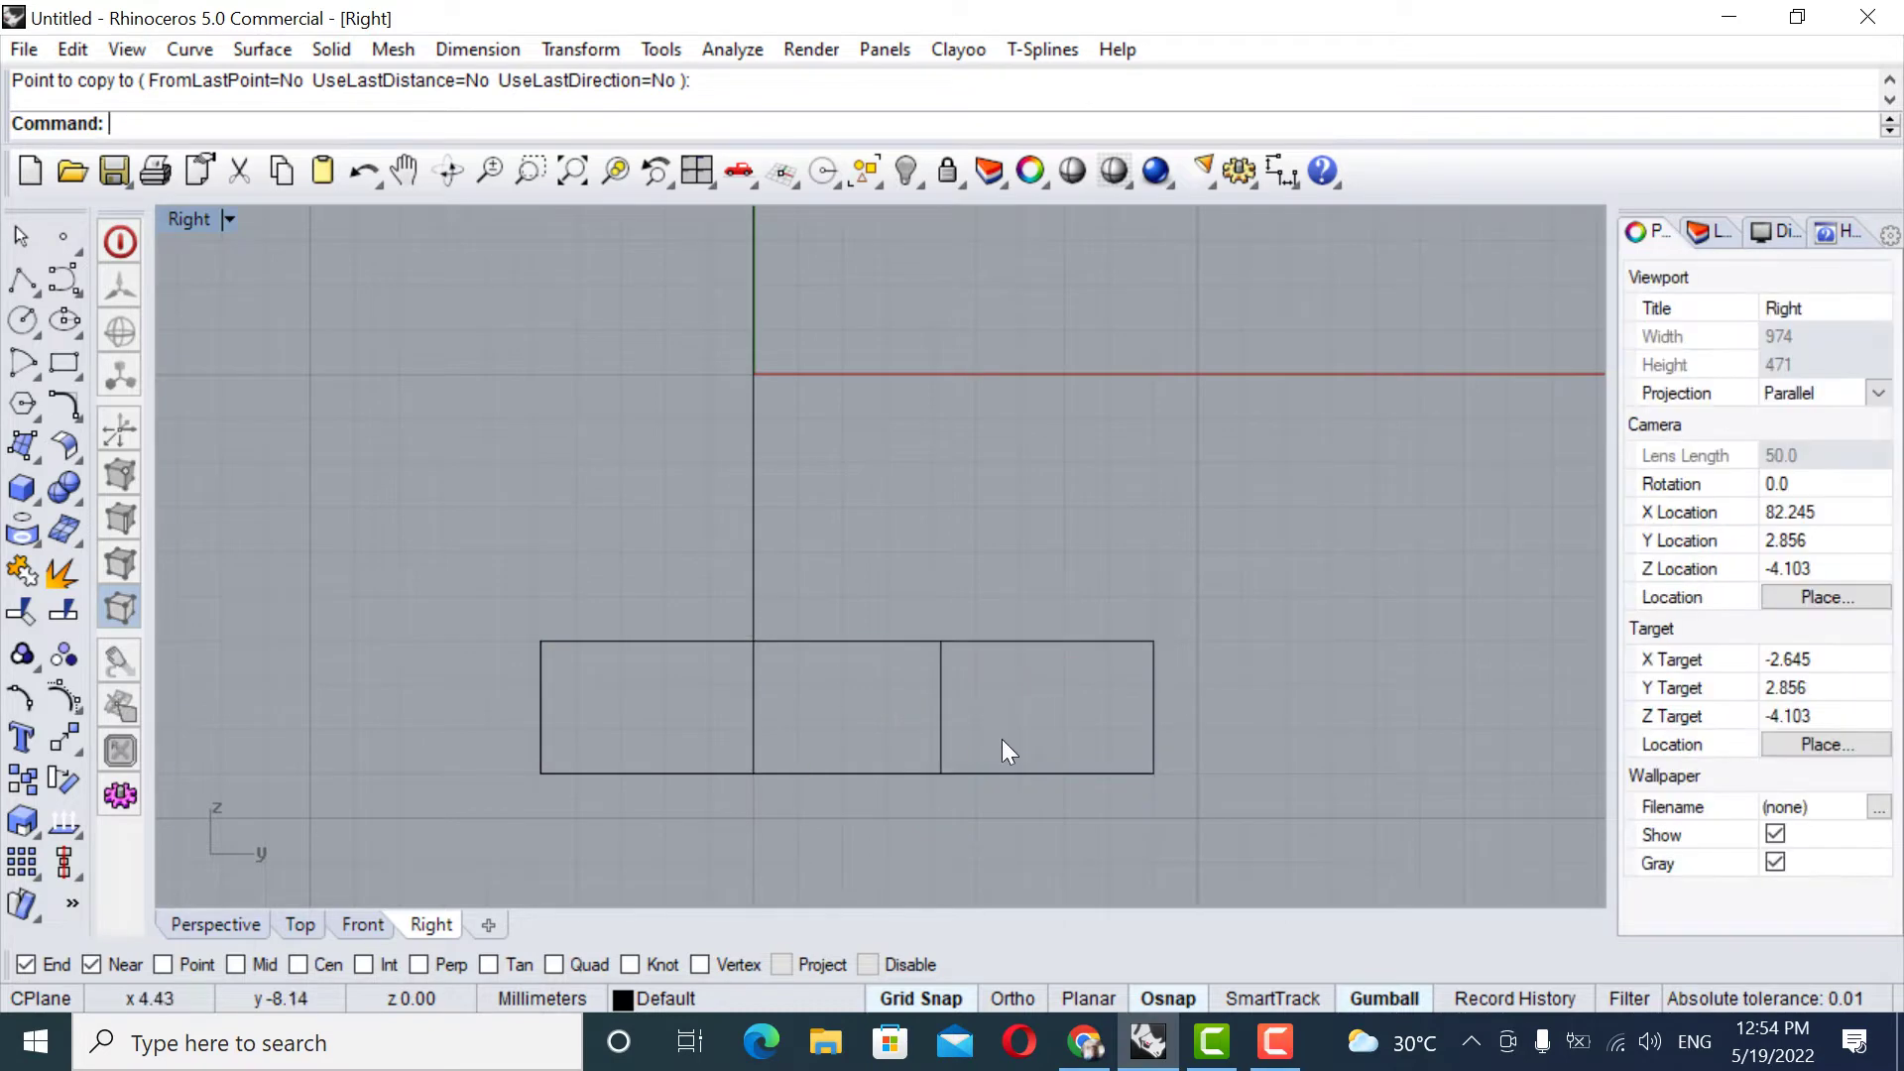
pyautogui.click(1108, 651)
pyautogui.write('del')
pyautogui.press('Return')
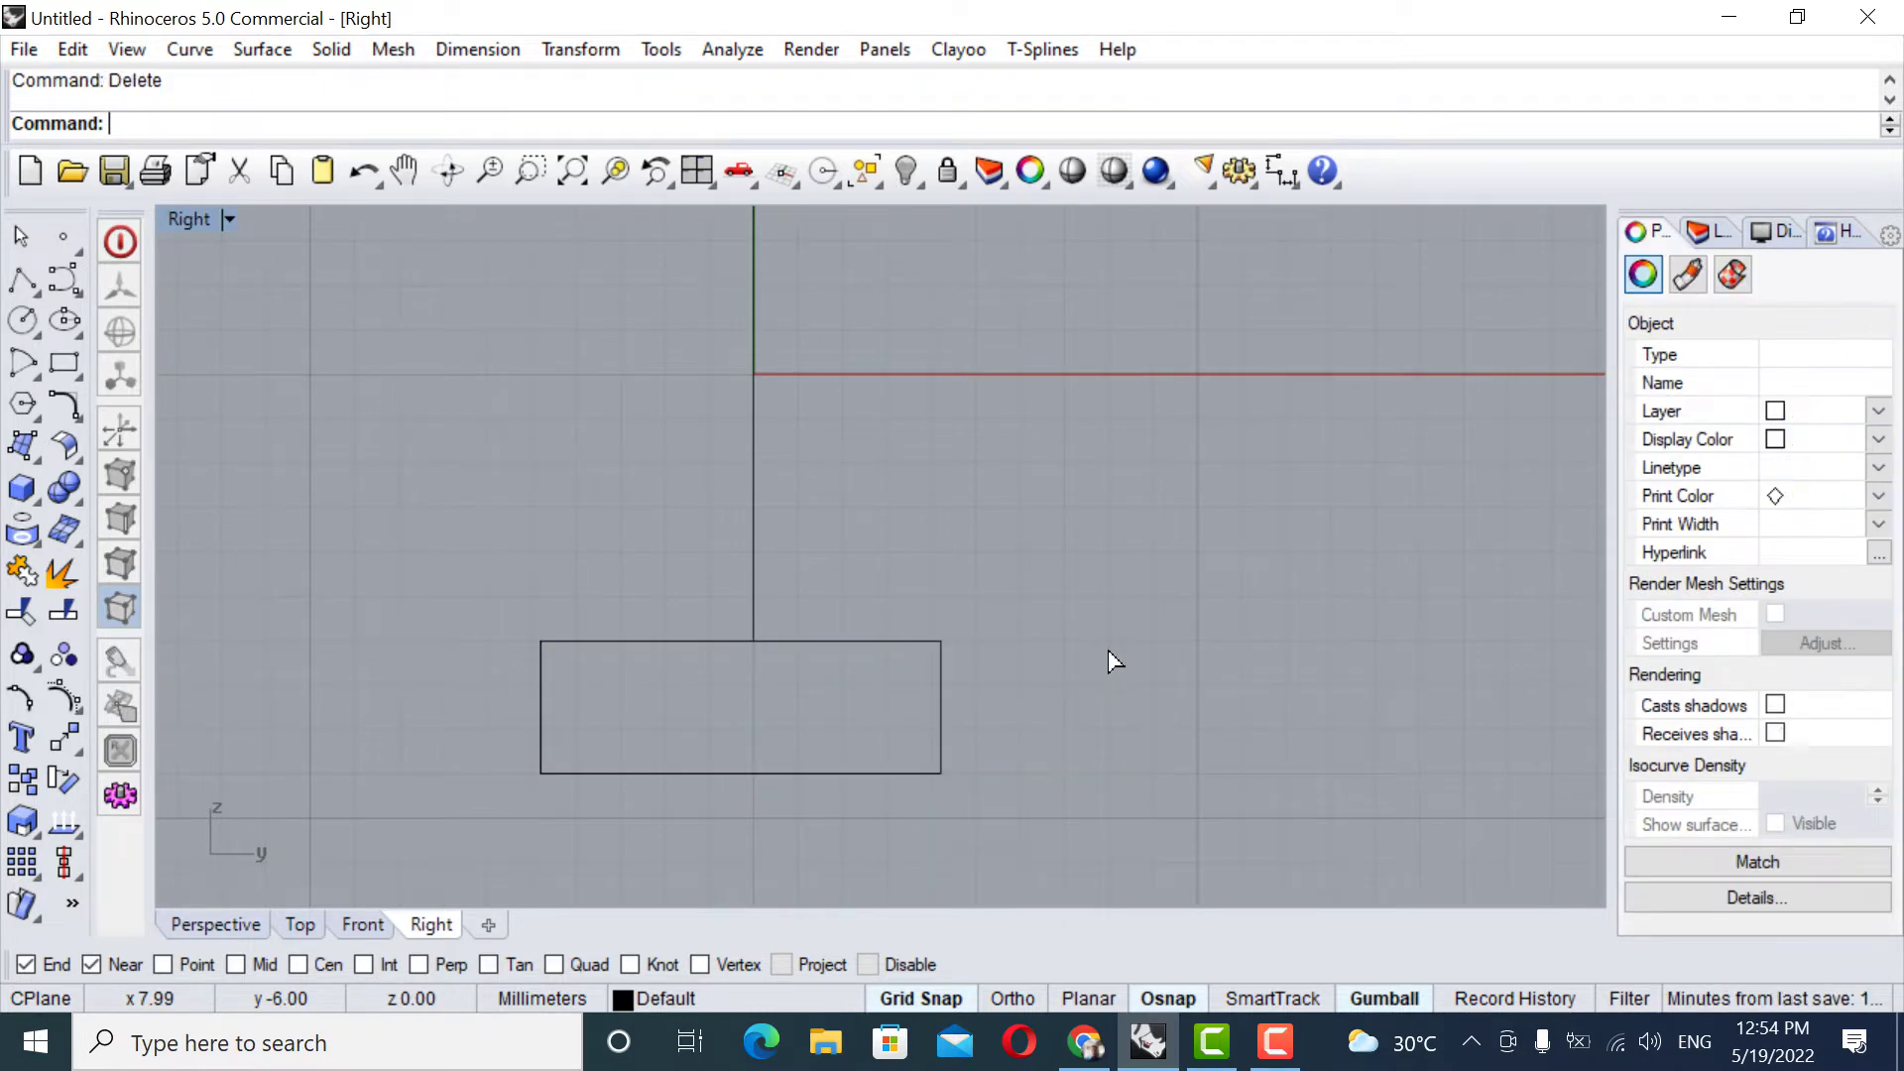
# Restore four viewports and orbit the Perspective view to show the circle and rectangle profiles.
pyautogui.doubleClick(197, 220)
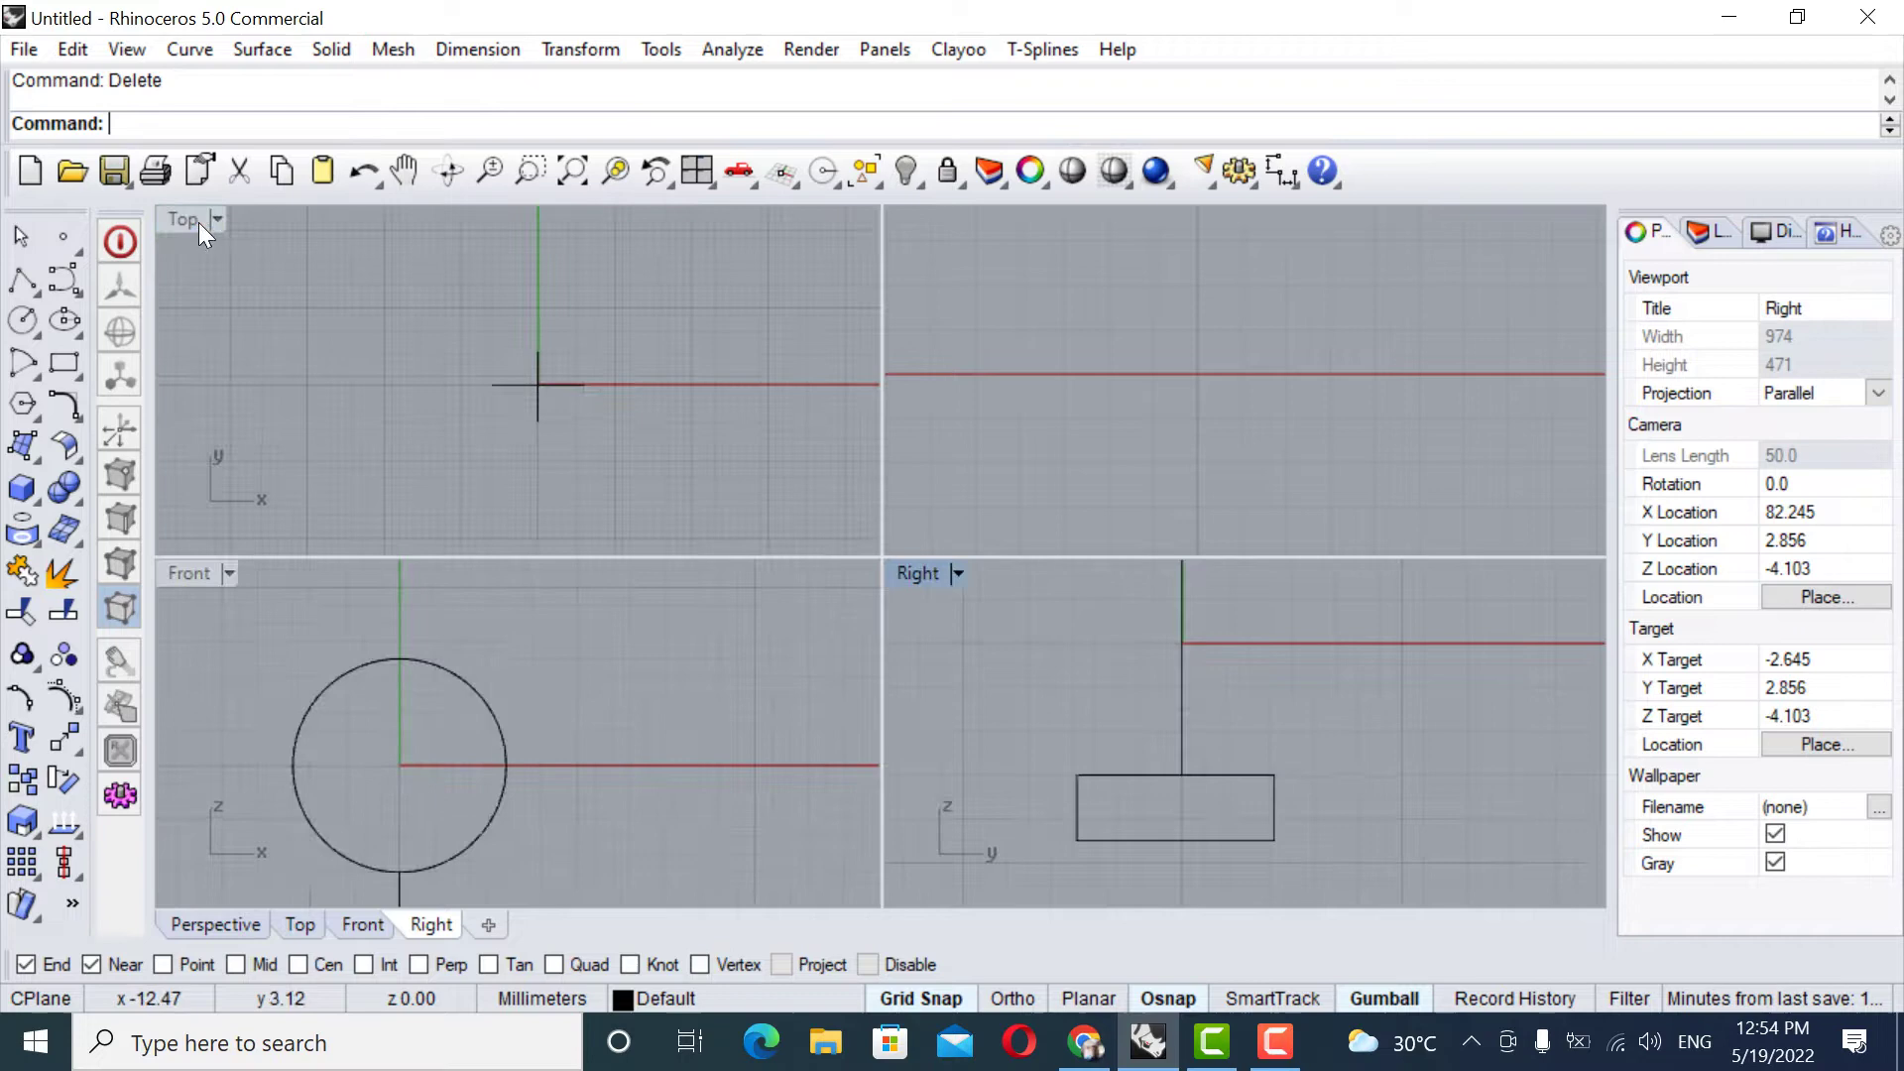
pyautogui.scroll(5, 1246, 394)
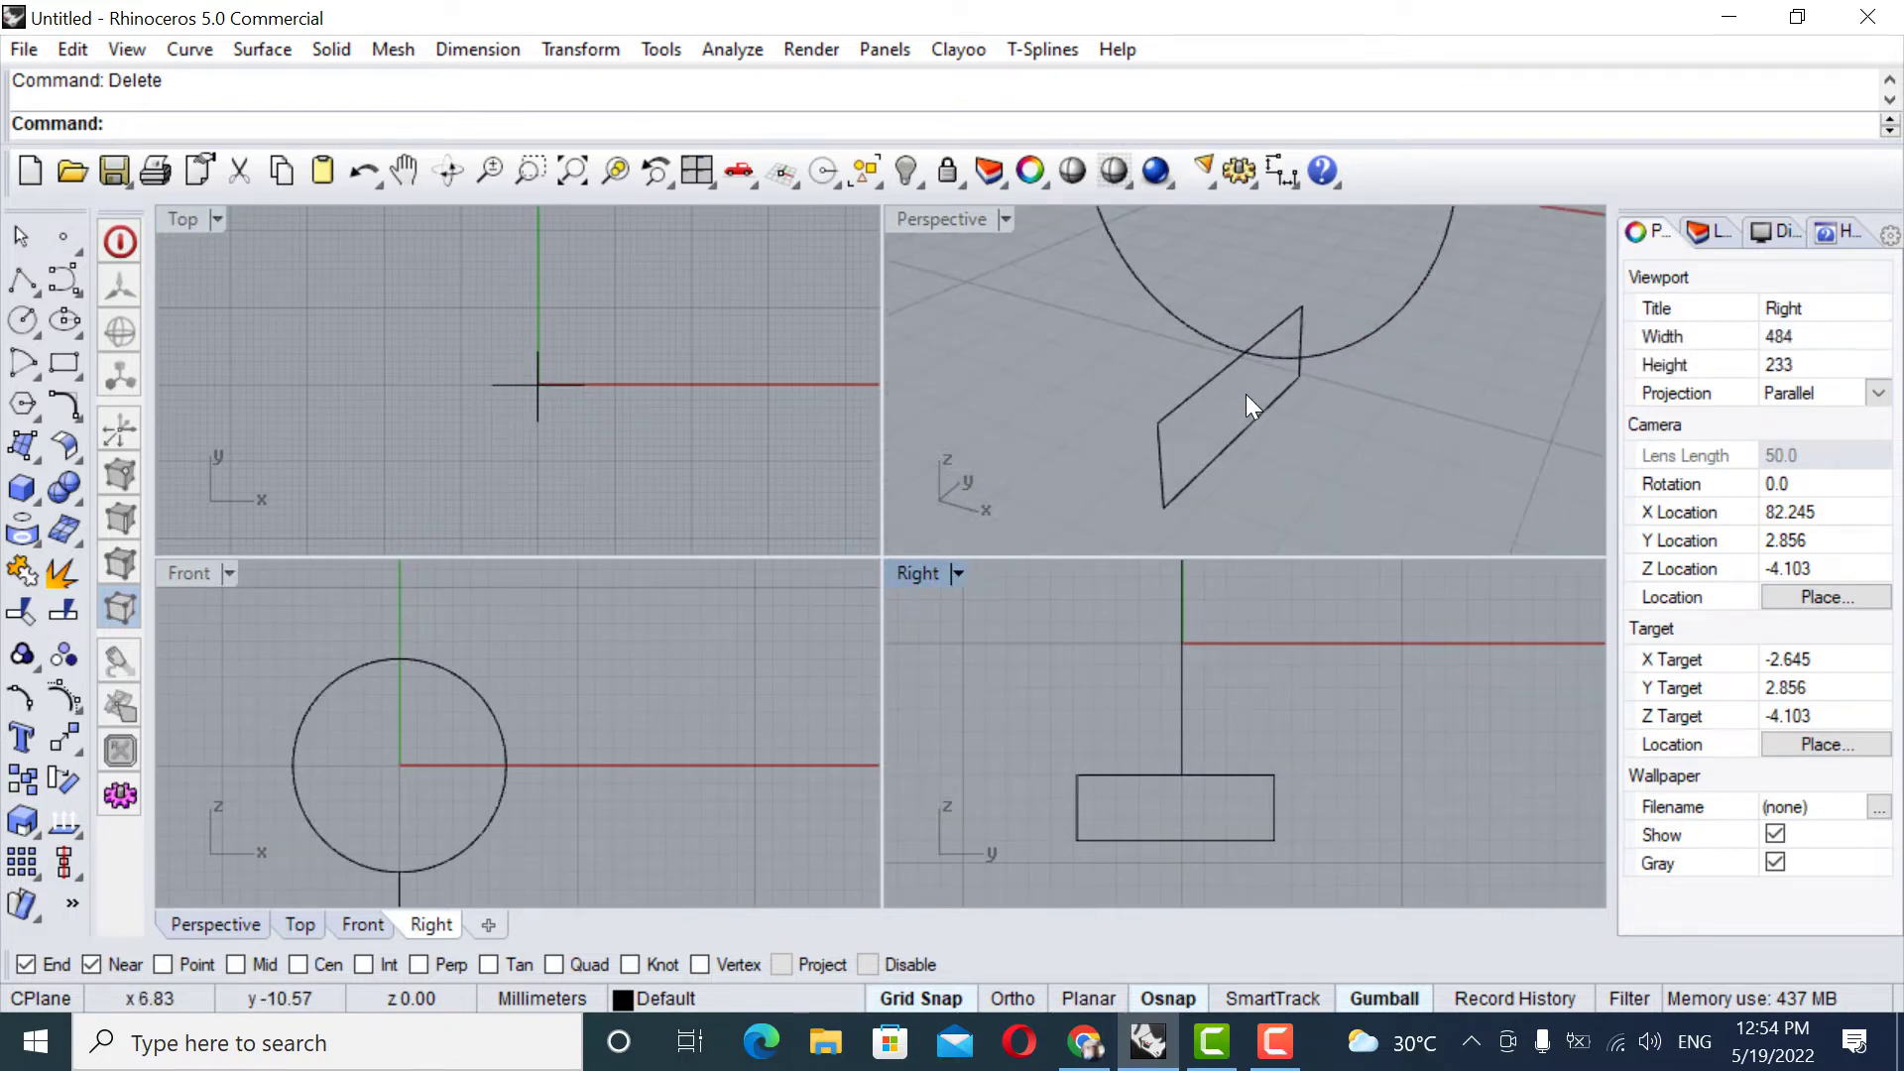
pyautogui.moveTo(1246, 393); pyautogui.dragTo(1377, 415, button='right')
pyautogui.scroll(5, 1274, 435)
pyautogui.click(1275, 442)
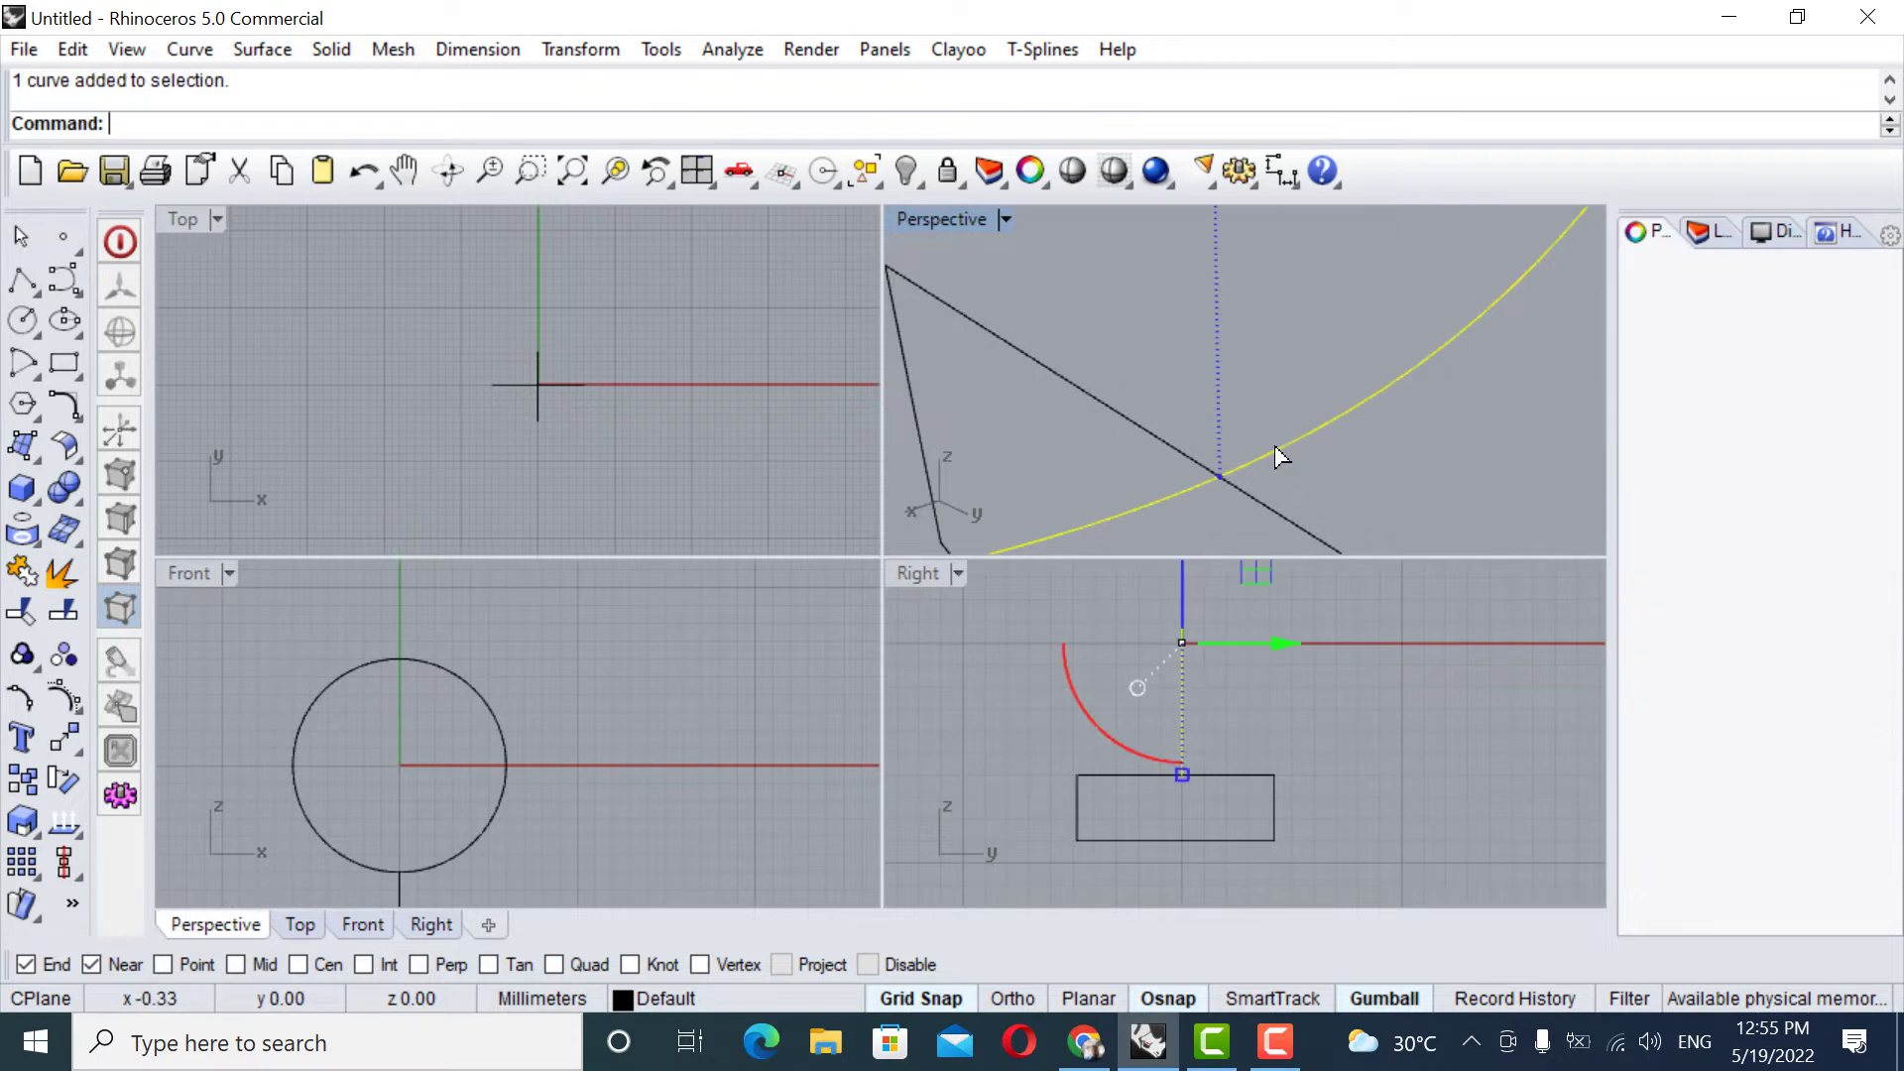
pyautogui.click(1242, 491)
pyautogui.scroll(-3, 1386, 481)
pyautogui.moveTo(1386, 481); pyautogui.dragTo(1362, 429, button='right')
pyautogui.scroll(-1, 1362, 428)
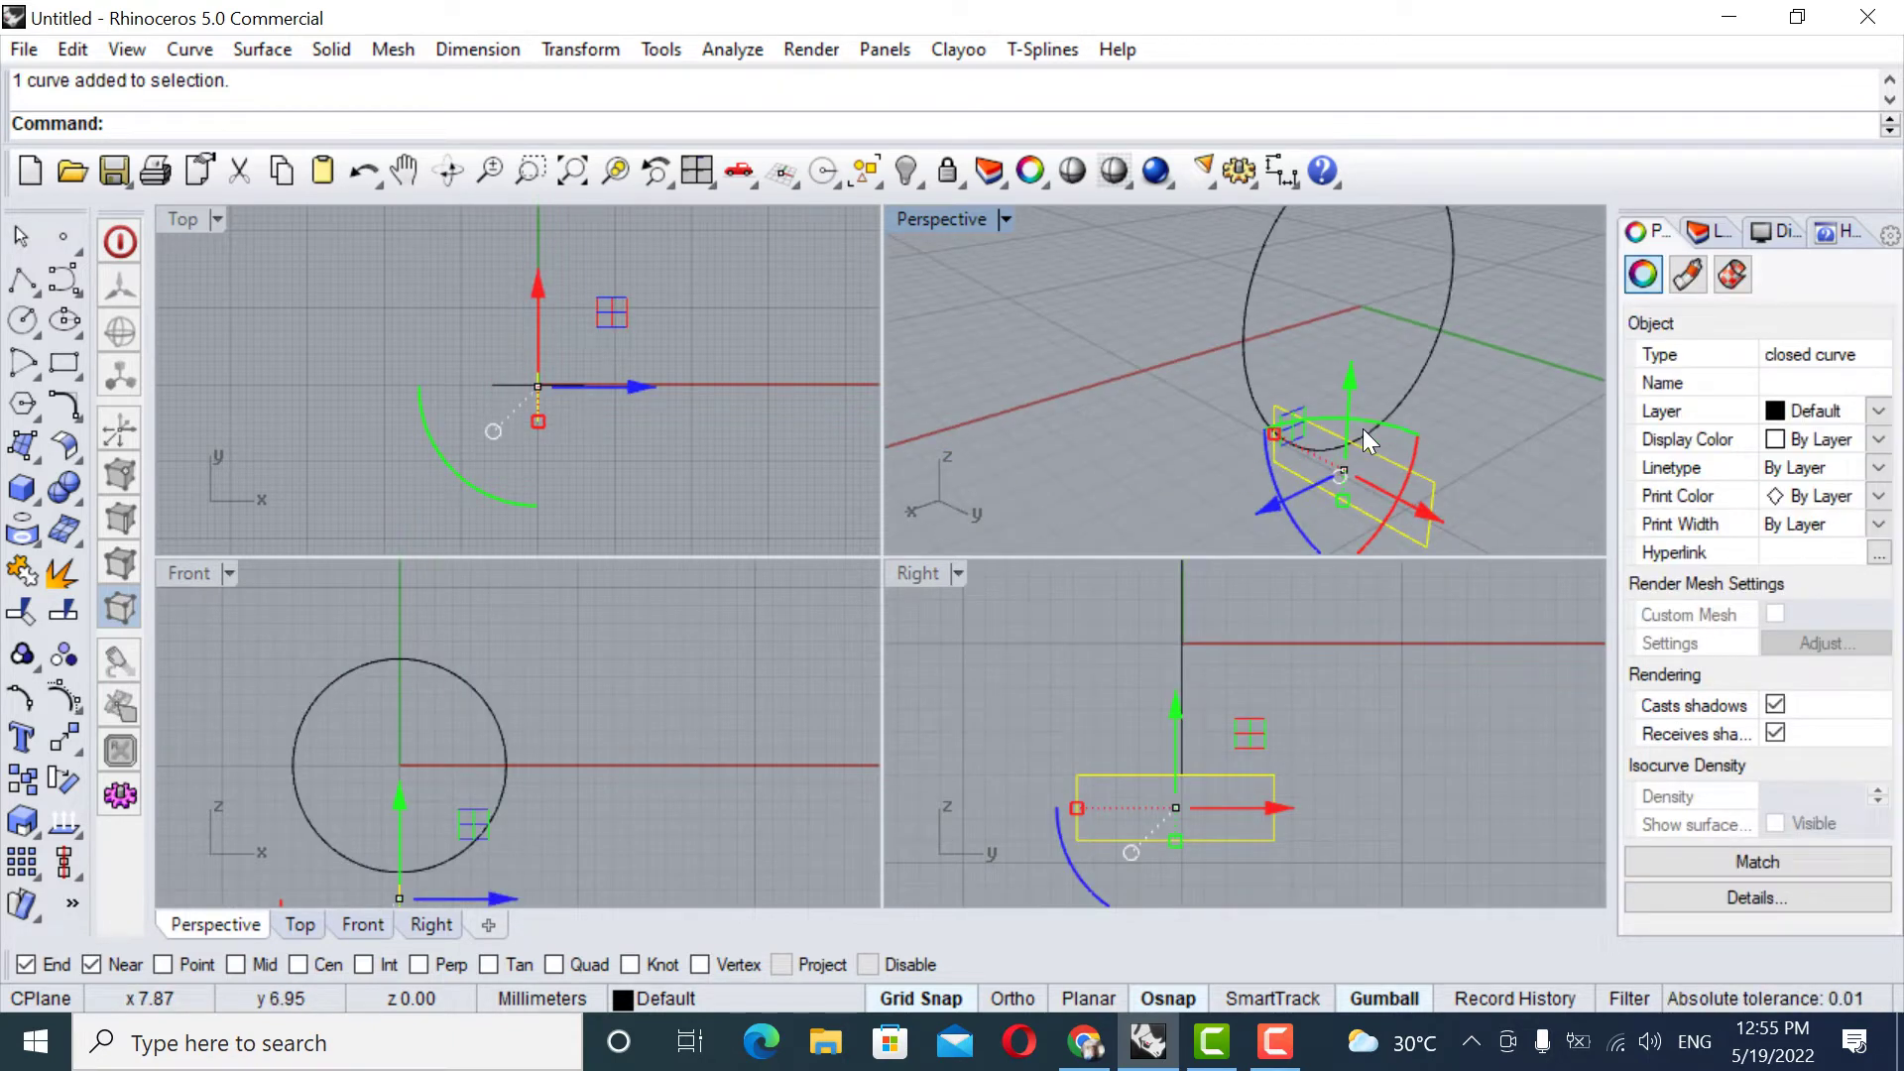
# Start a Sweep1 on the circle, then cancel it and clear the half-entered command.
pyautogui.write('Sw')
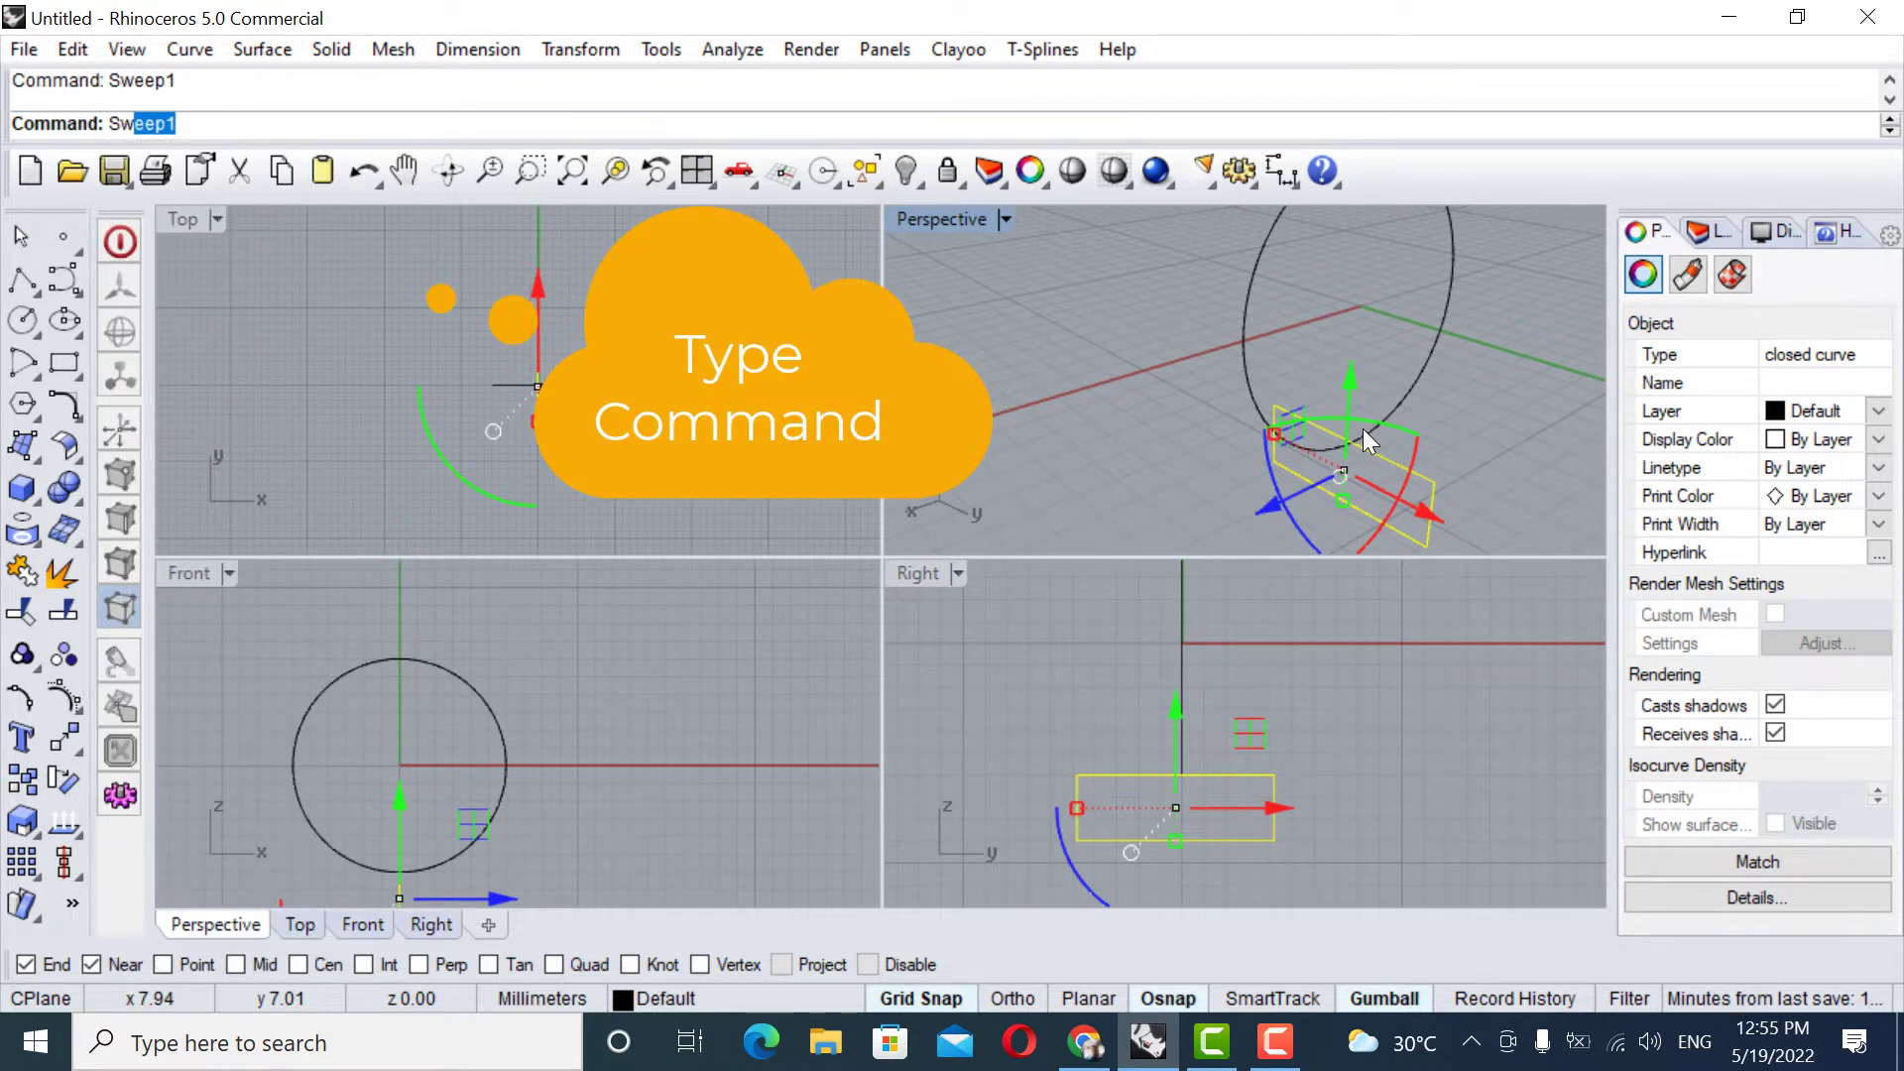
pyautogui.press('Return')
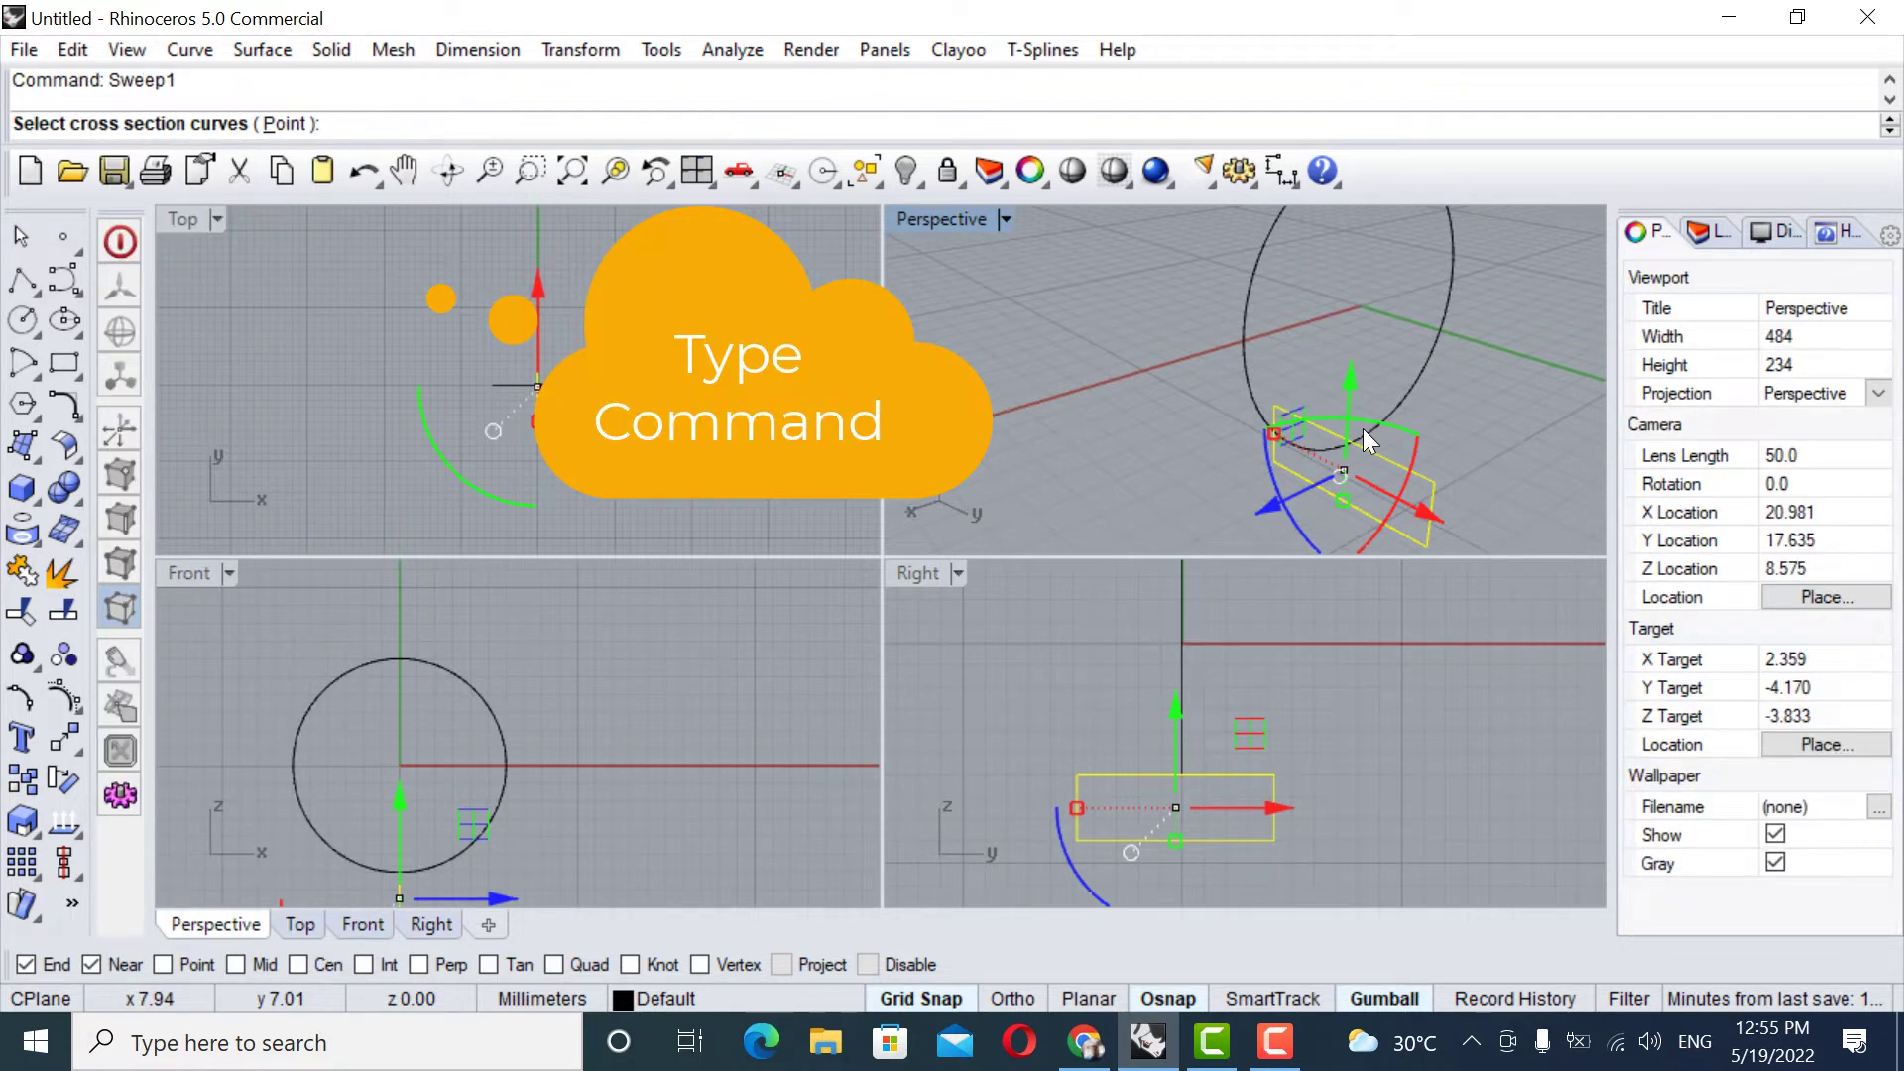
pyautogui.click(1444, 309)
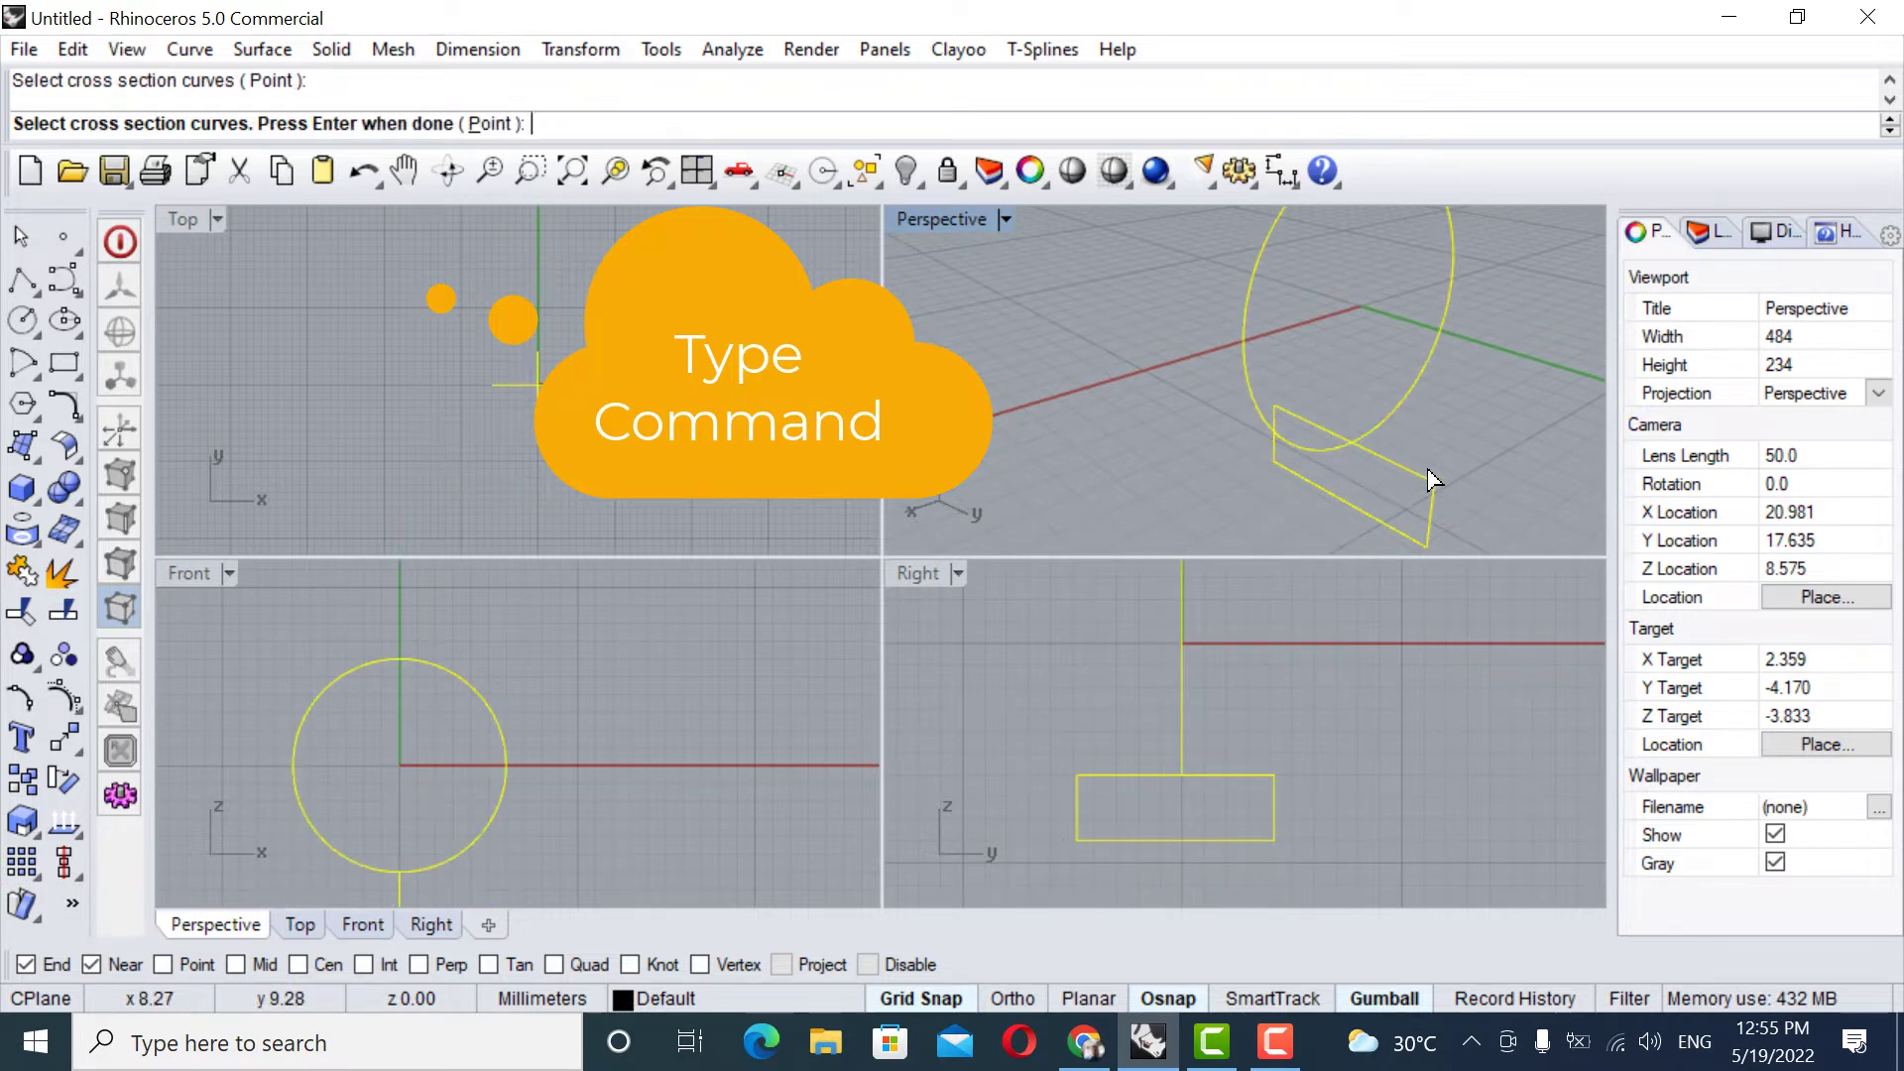
pyautogui.press('Escape')
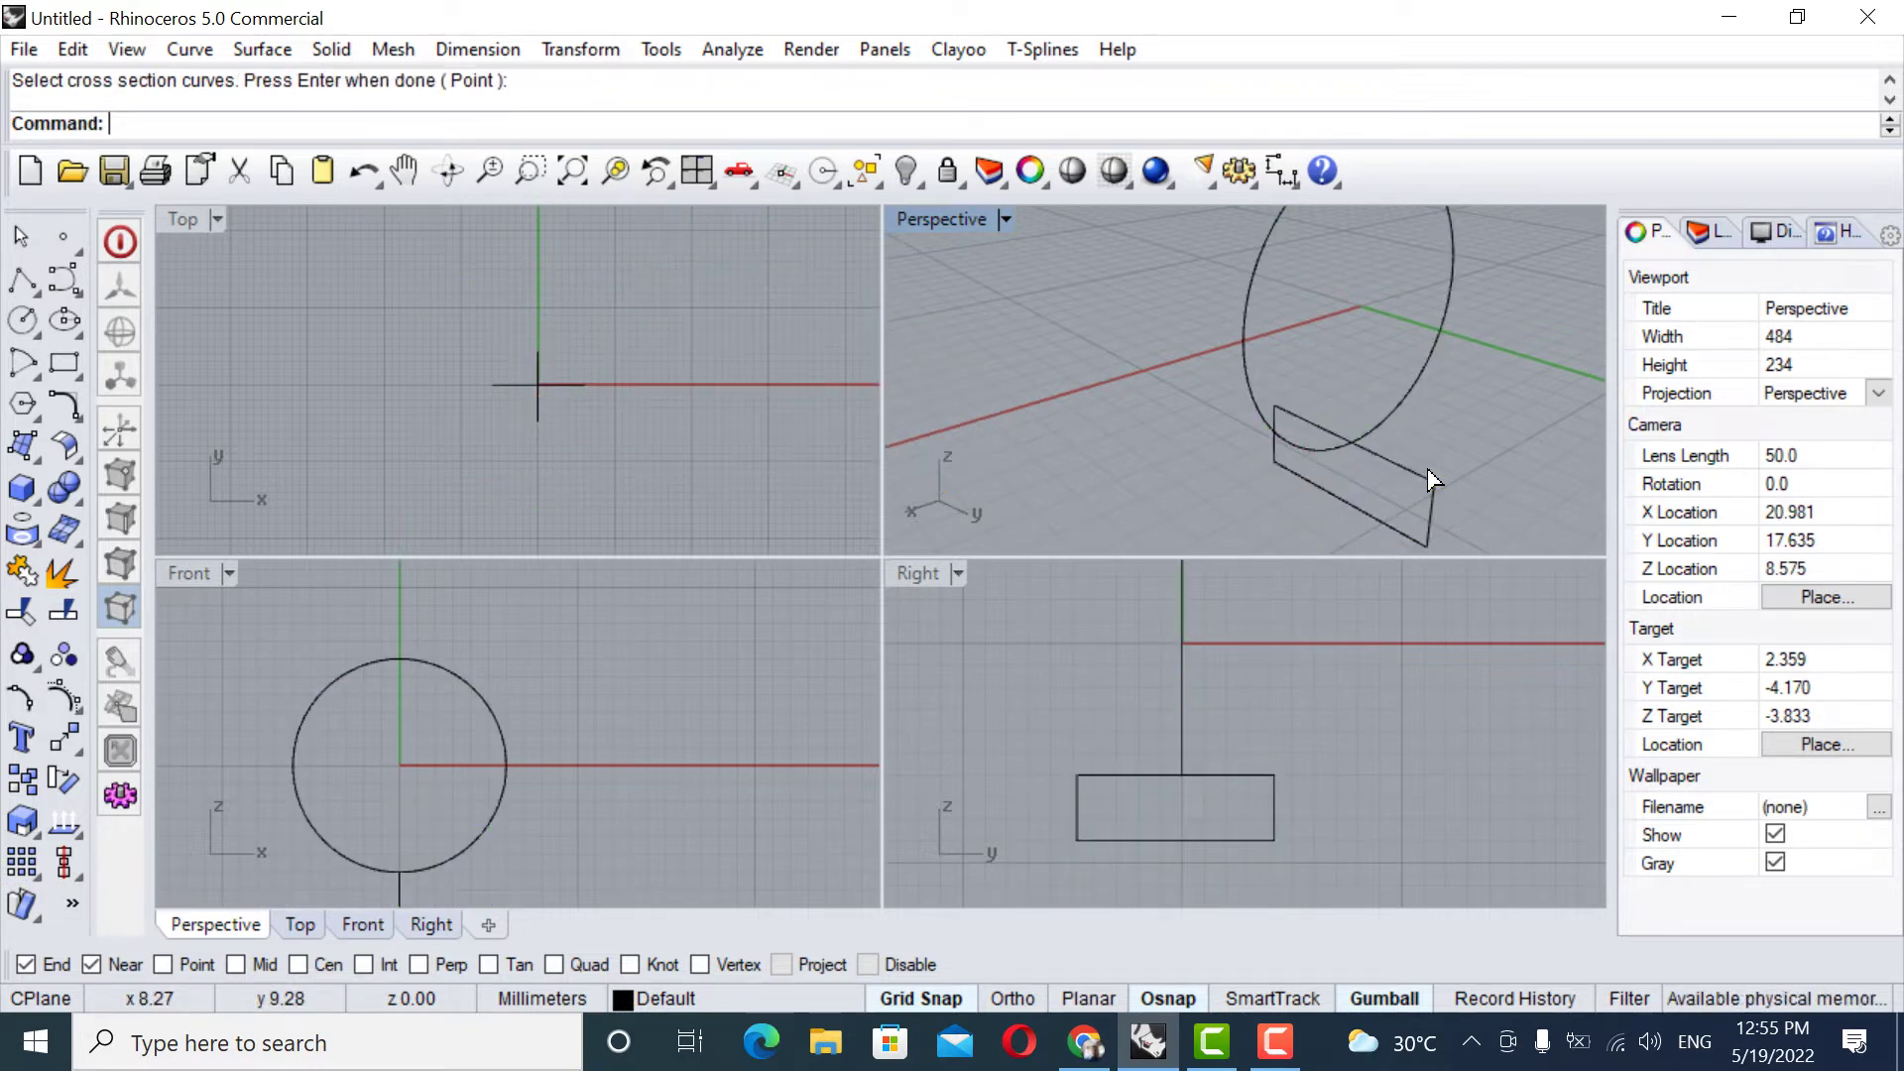
pyautogui.write('Sweep1')
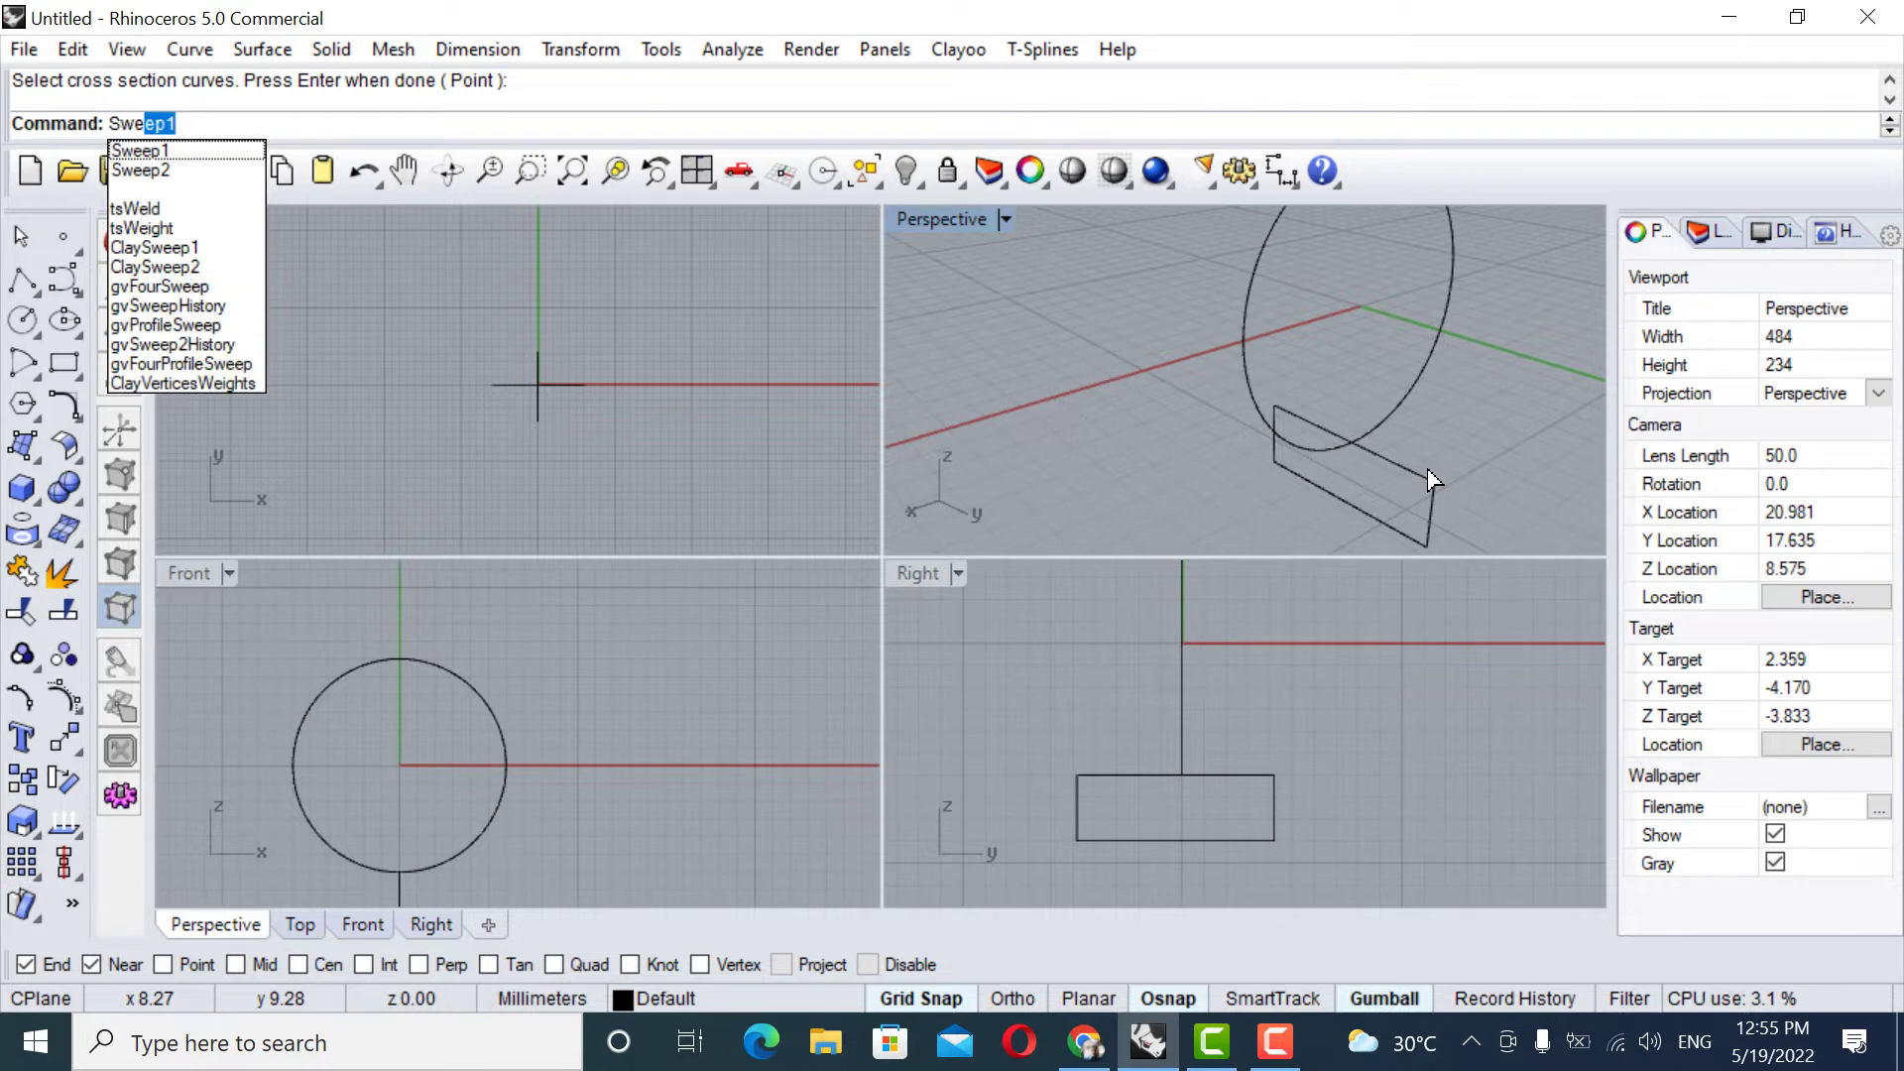
pyautogui.press('Return')
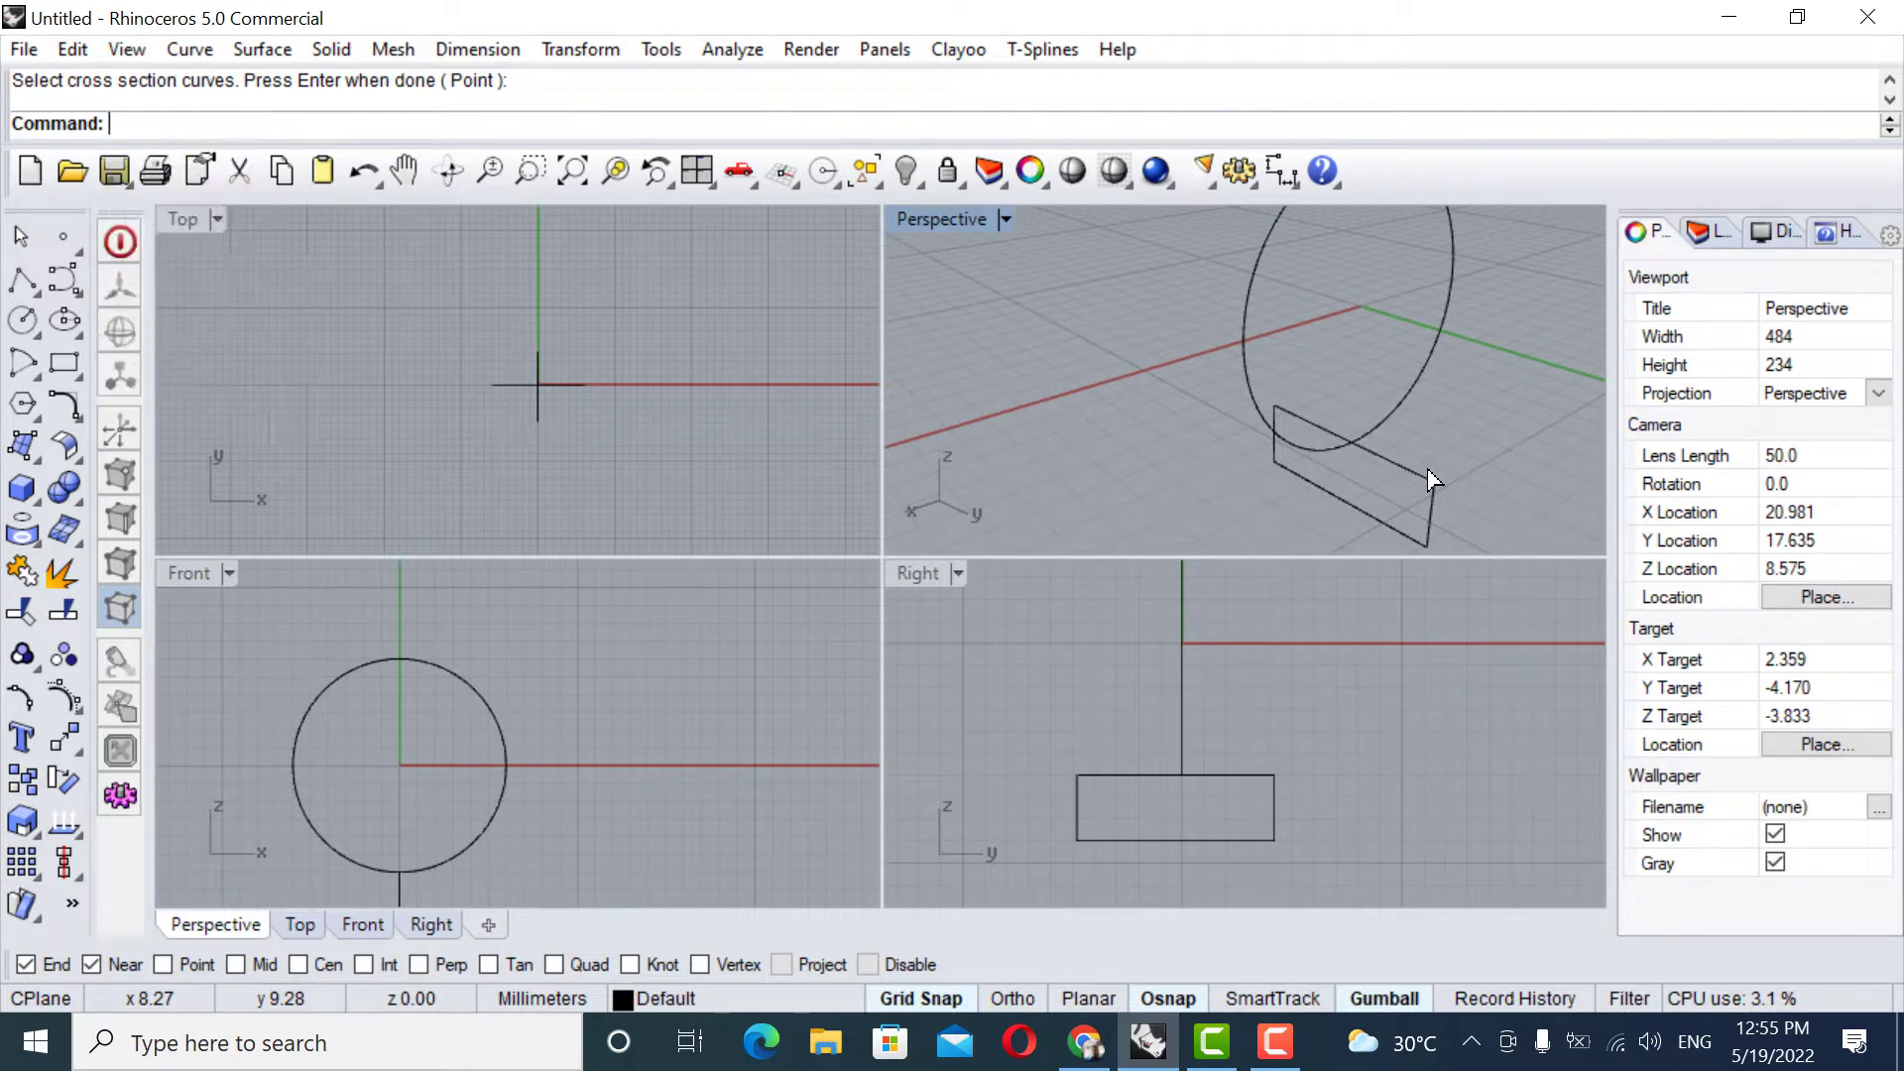
# Sweep the rectangle profile along the circle rail with Sweep1 to create the band.
pyautogui.click(1417, 380)
pyautogui.write('Sweep1')
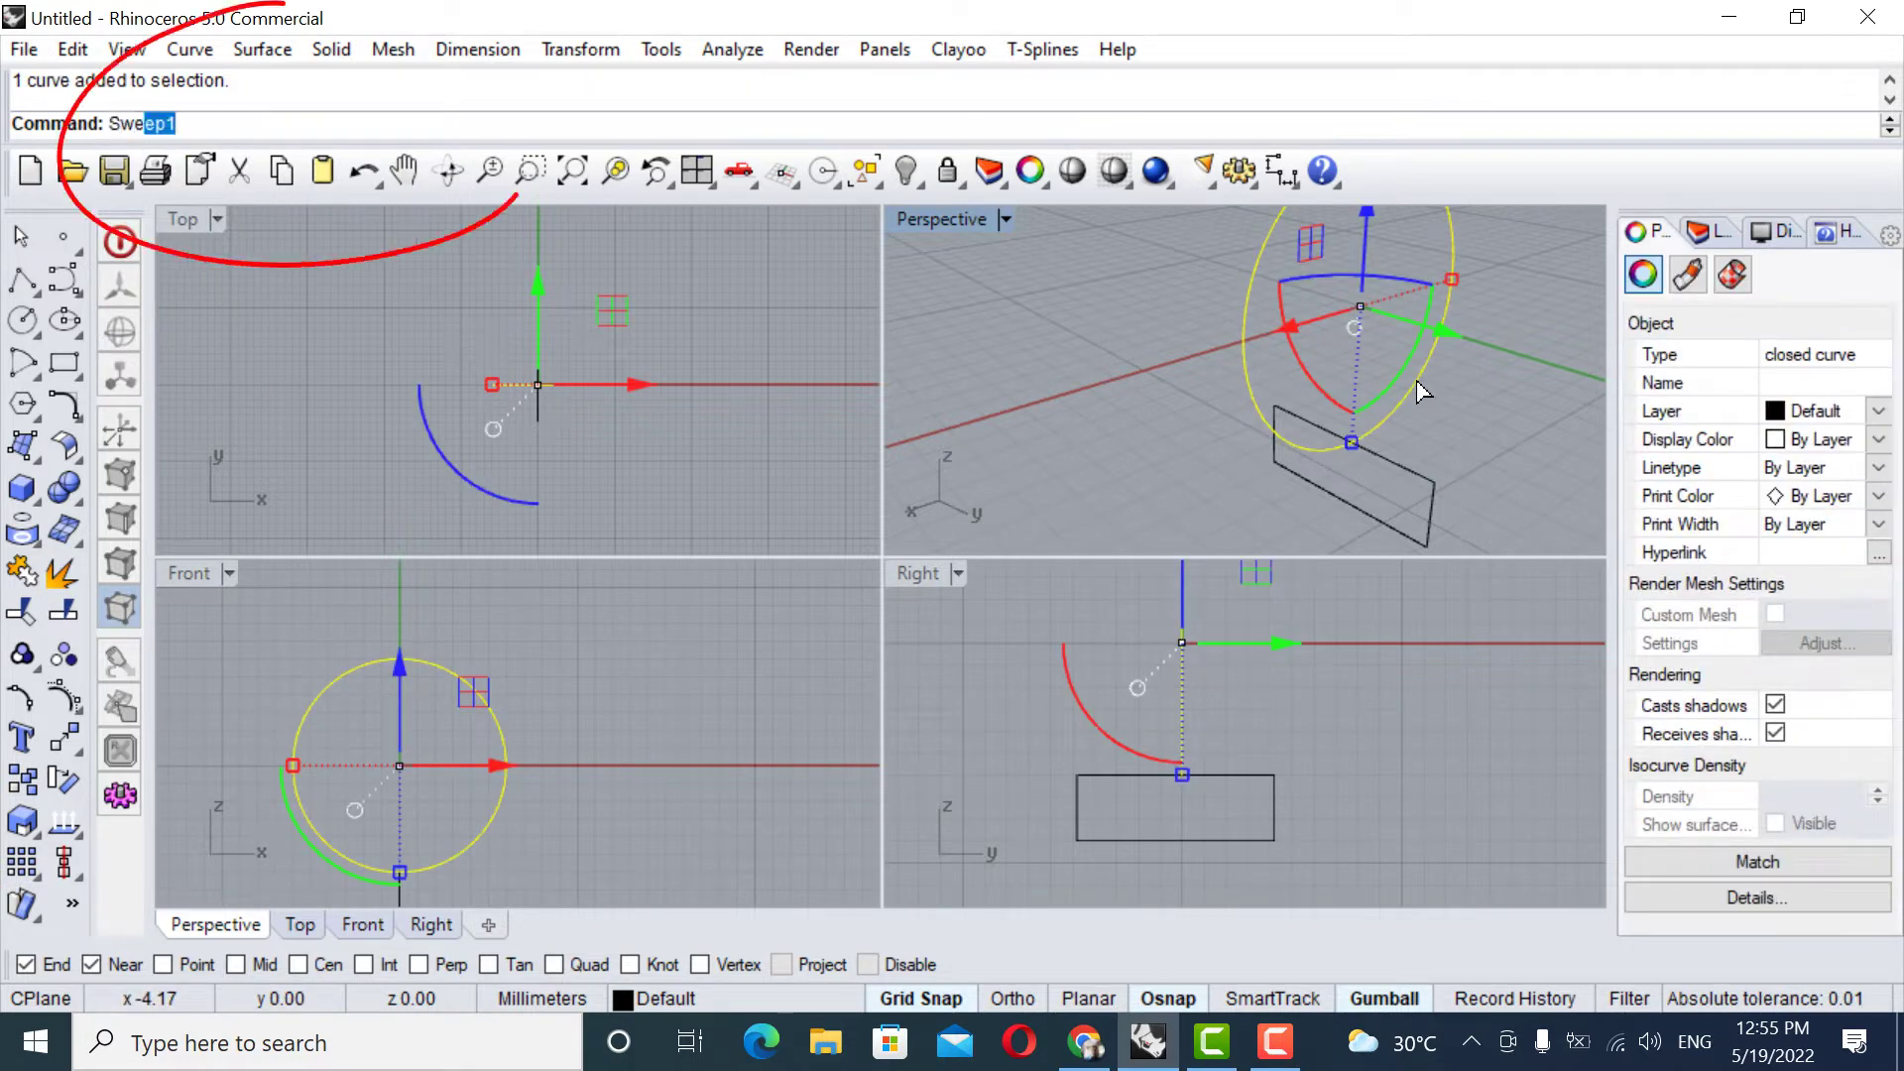
pyautogui.press('Return')
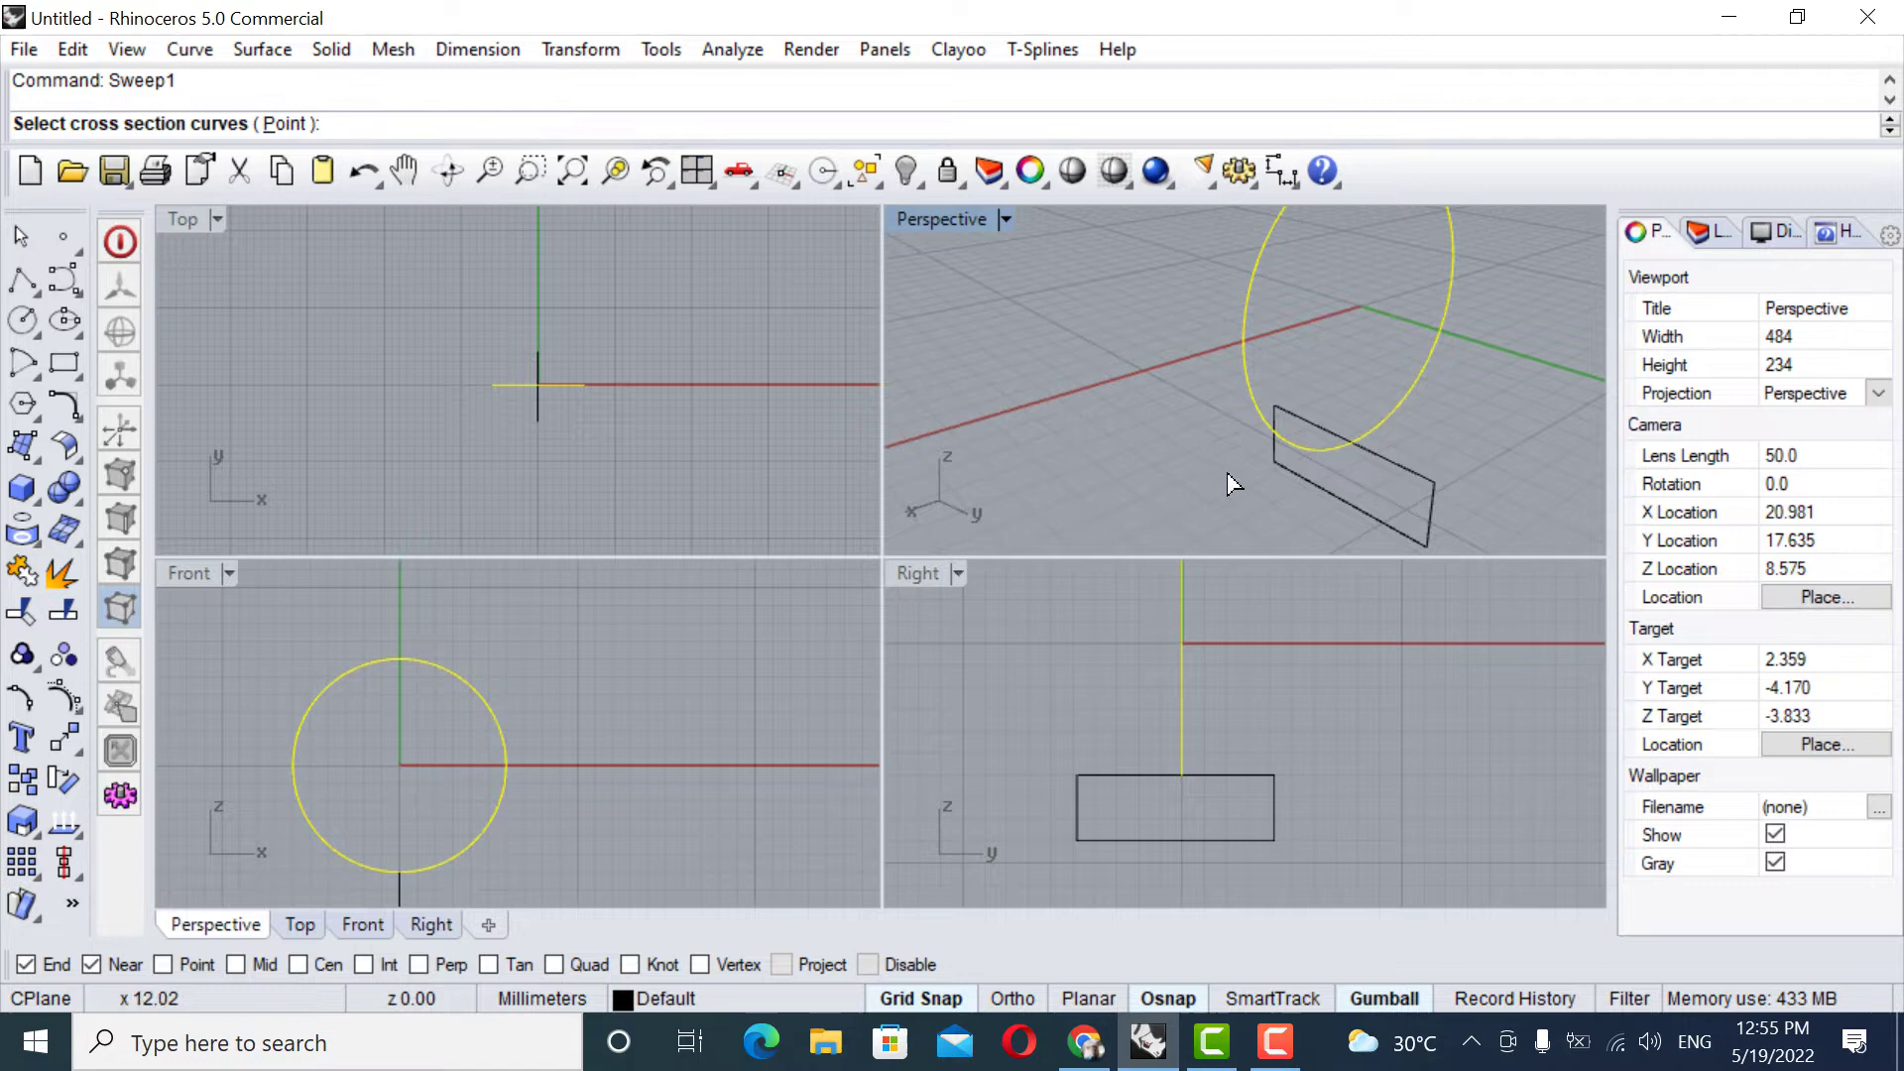
pyautogui.click(1339, 498)
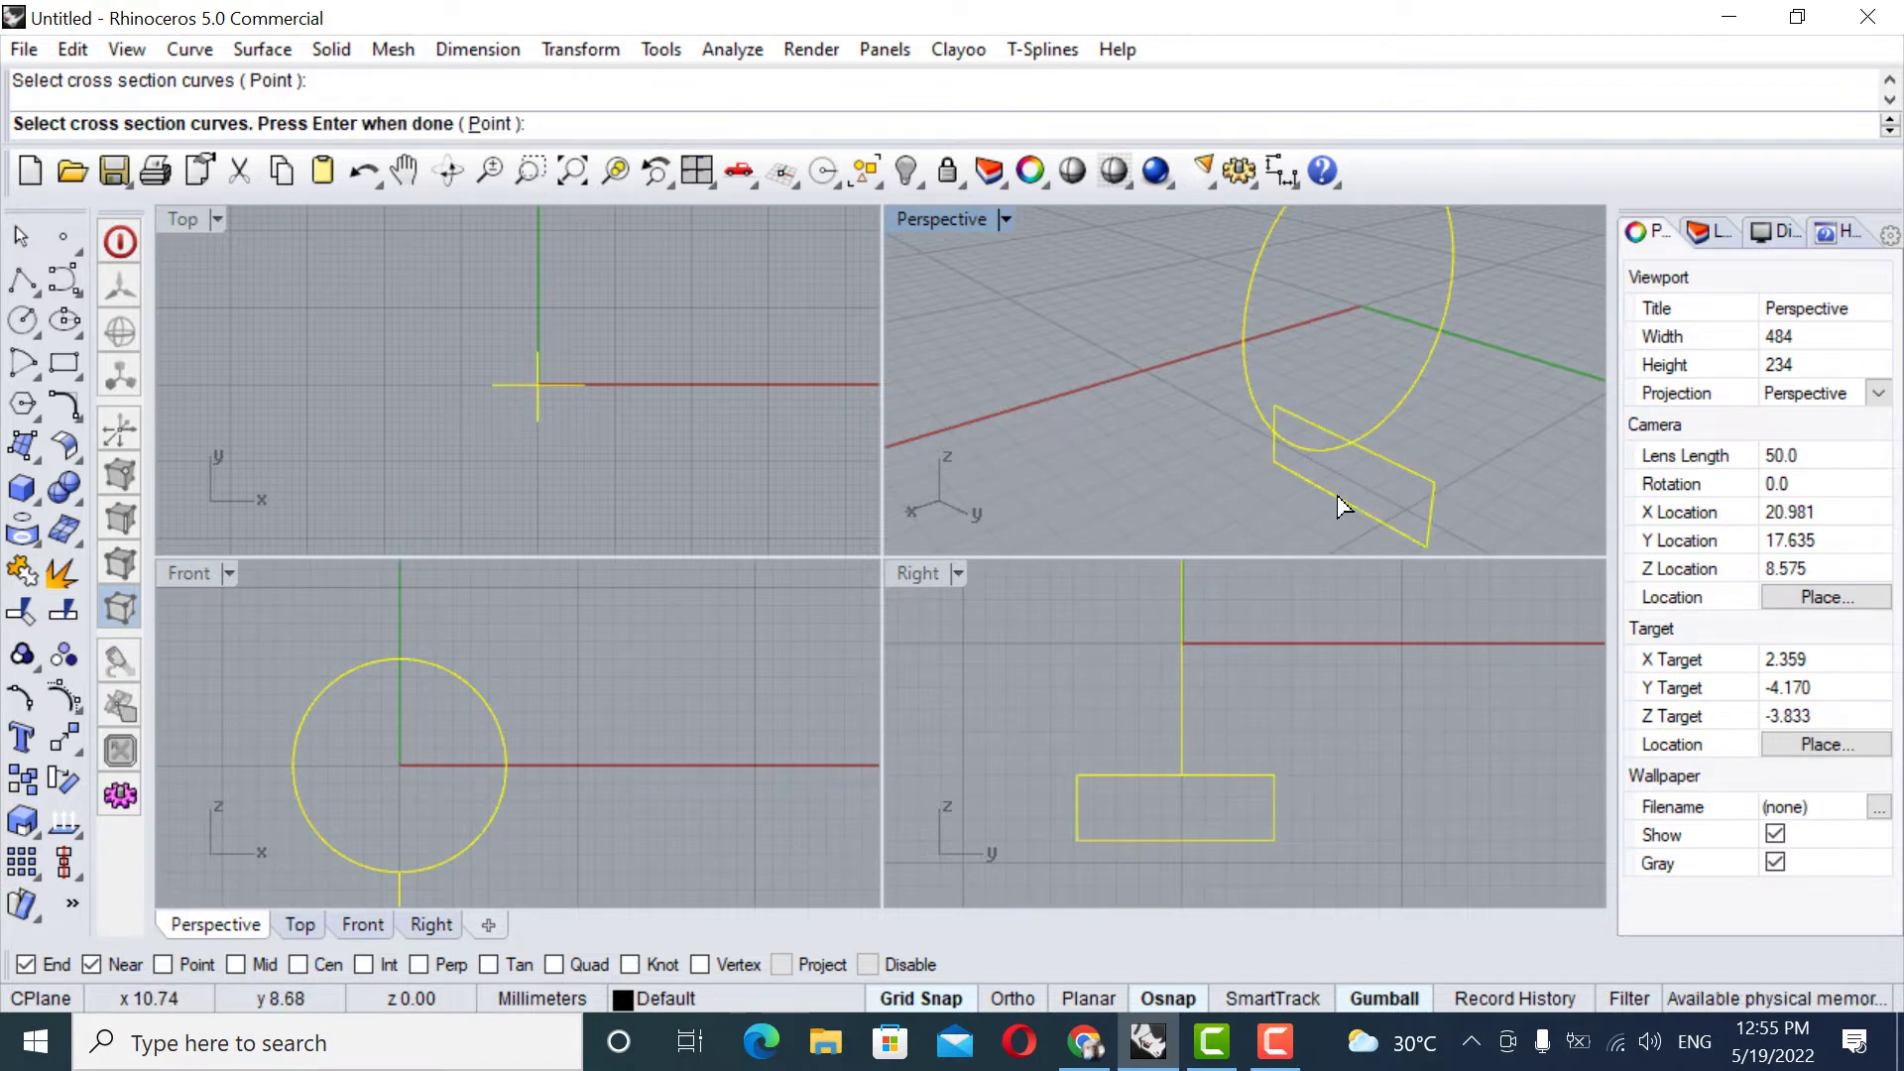
pyautogui.press('Return')
pyautogui.press('Return')
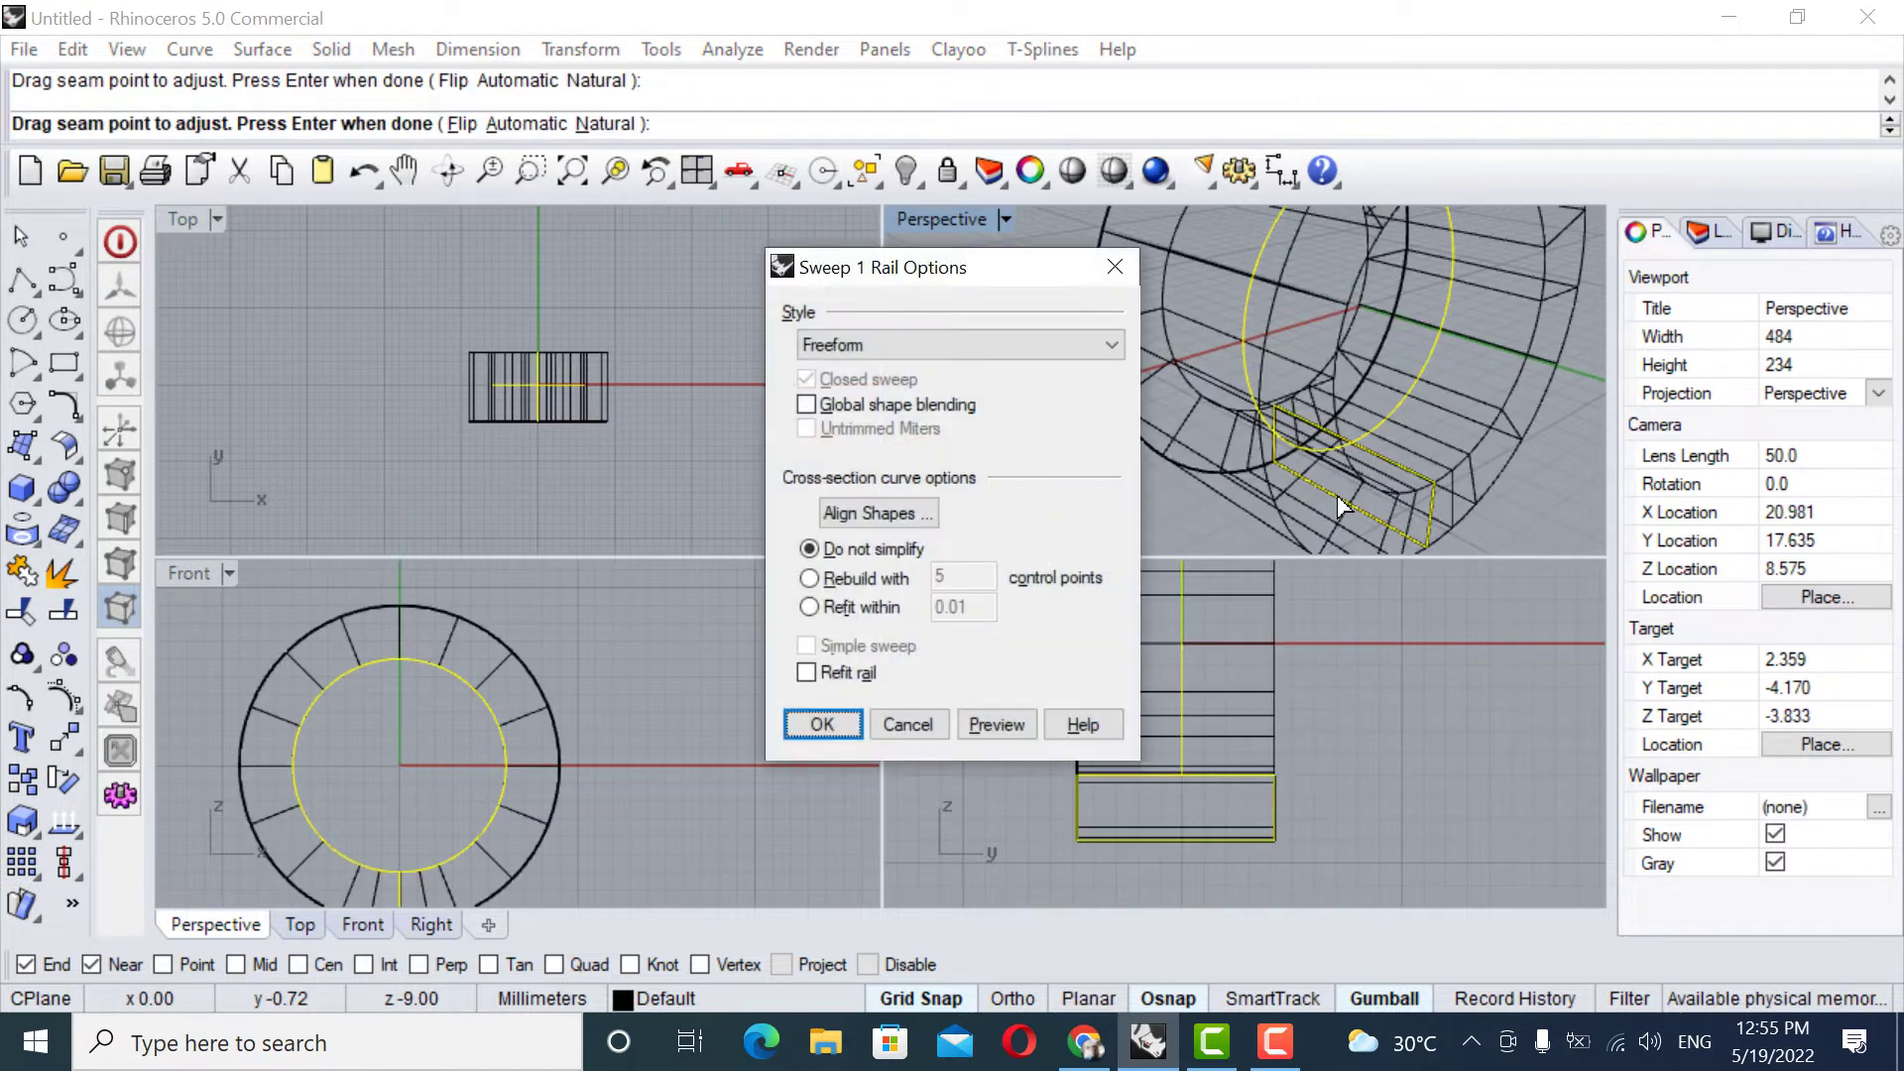
pyautogui.click(823, 723)
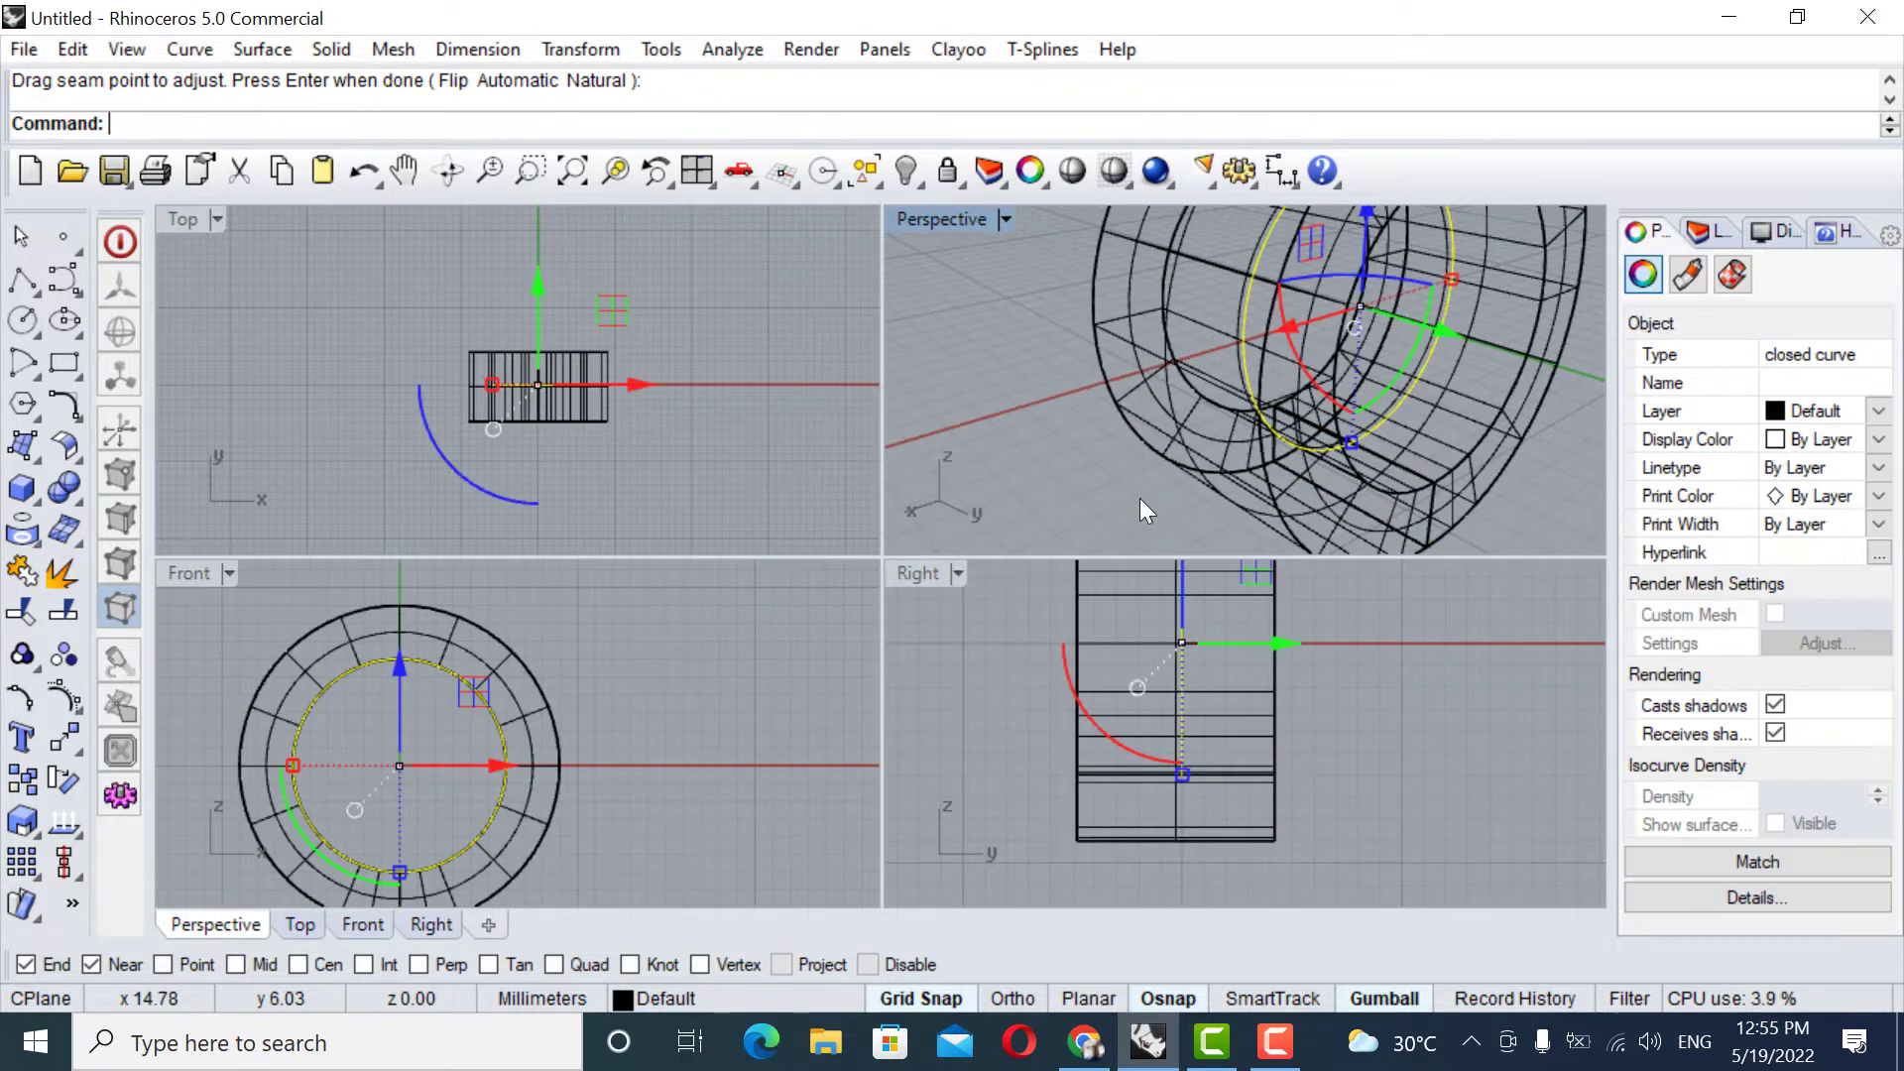
pyautogui.click(1006, 220)
# Set Perspective to Shaded, maximize it, and orbit and pan to centre the ring band.
pyautogui.click(1120, 106)
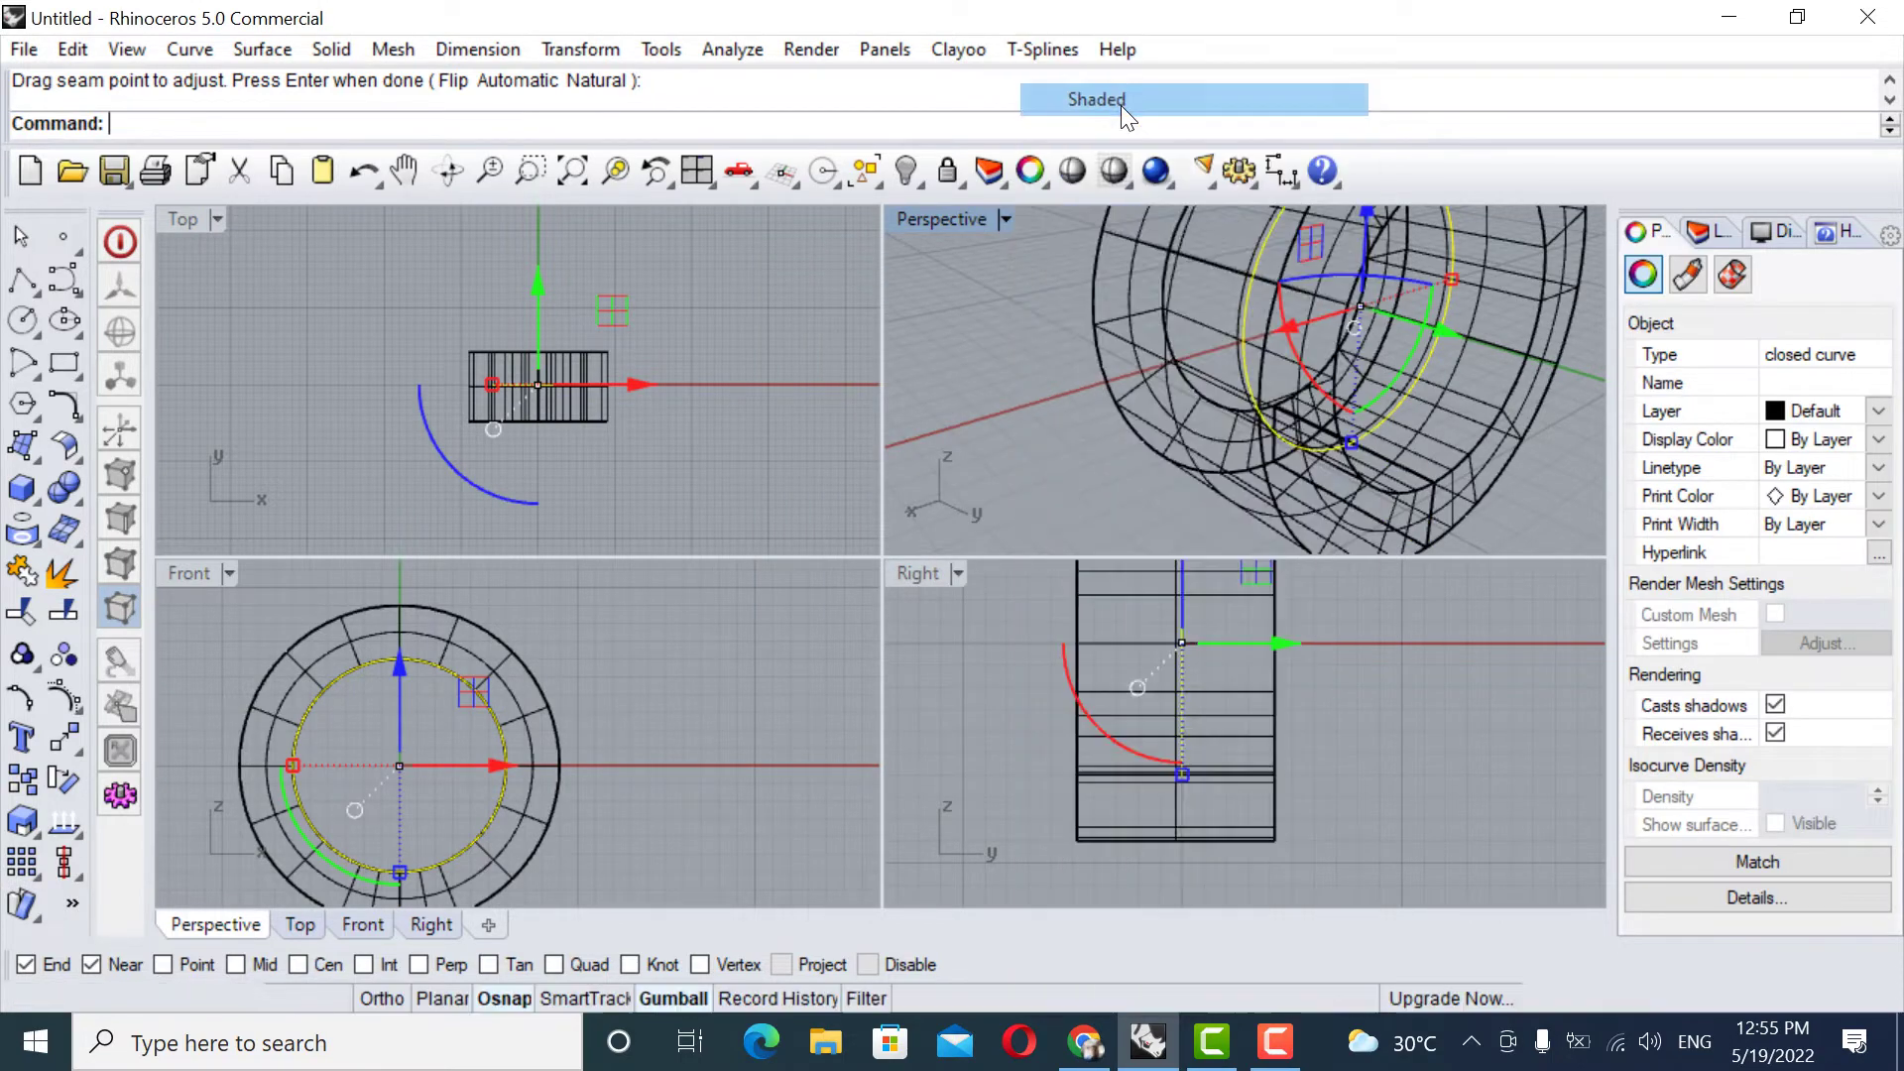
pyautogui.moveTo(1109, 343)
pyautogui.mouseDown(button='right')
pyautogui.moveTo(1340, 355)
pyautogui.moveTo(1279, 377)
pyautogui.moveTo(1275, 404)
pyautogui.mouseUp(button='right')
pyautogui.scroll(3, 1334, 352)
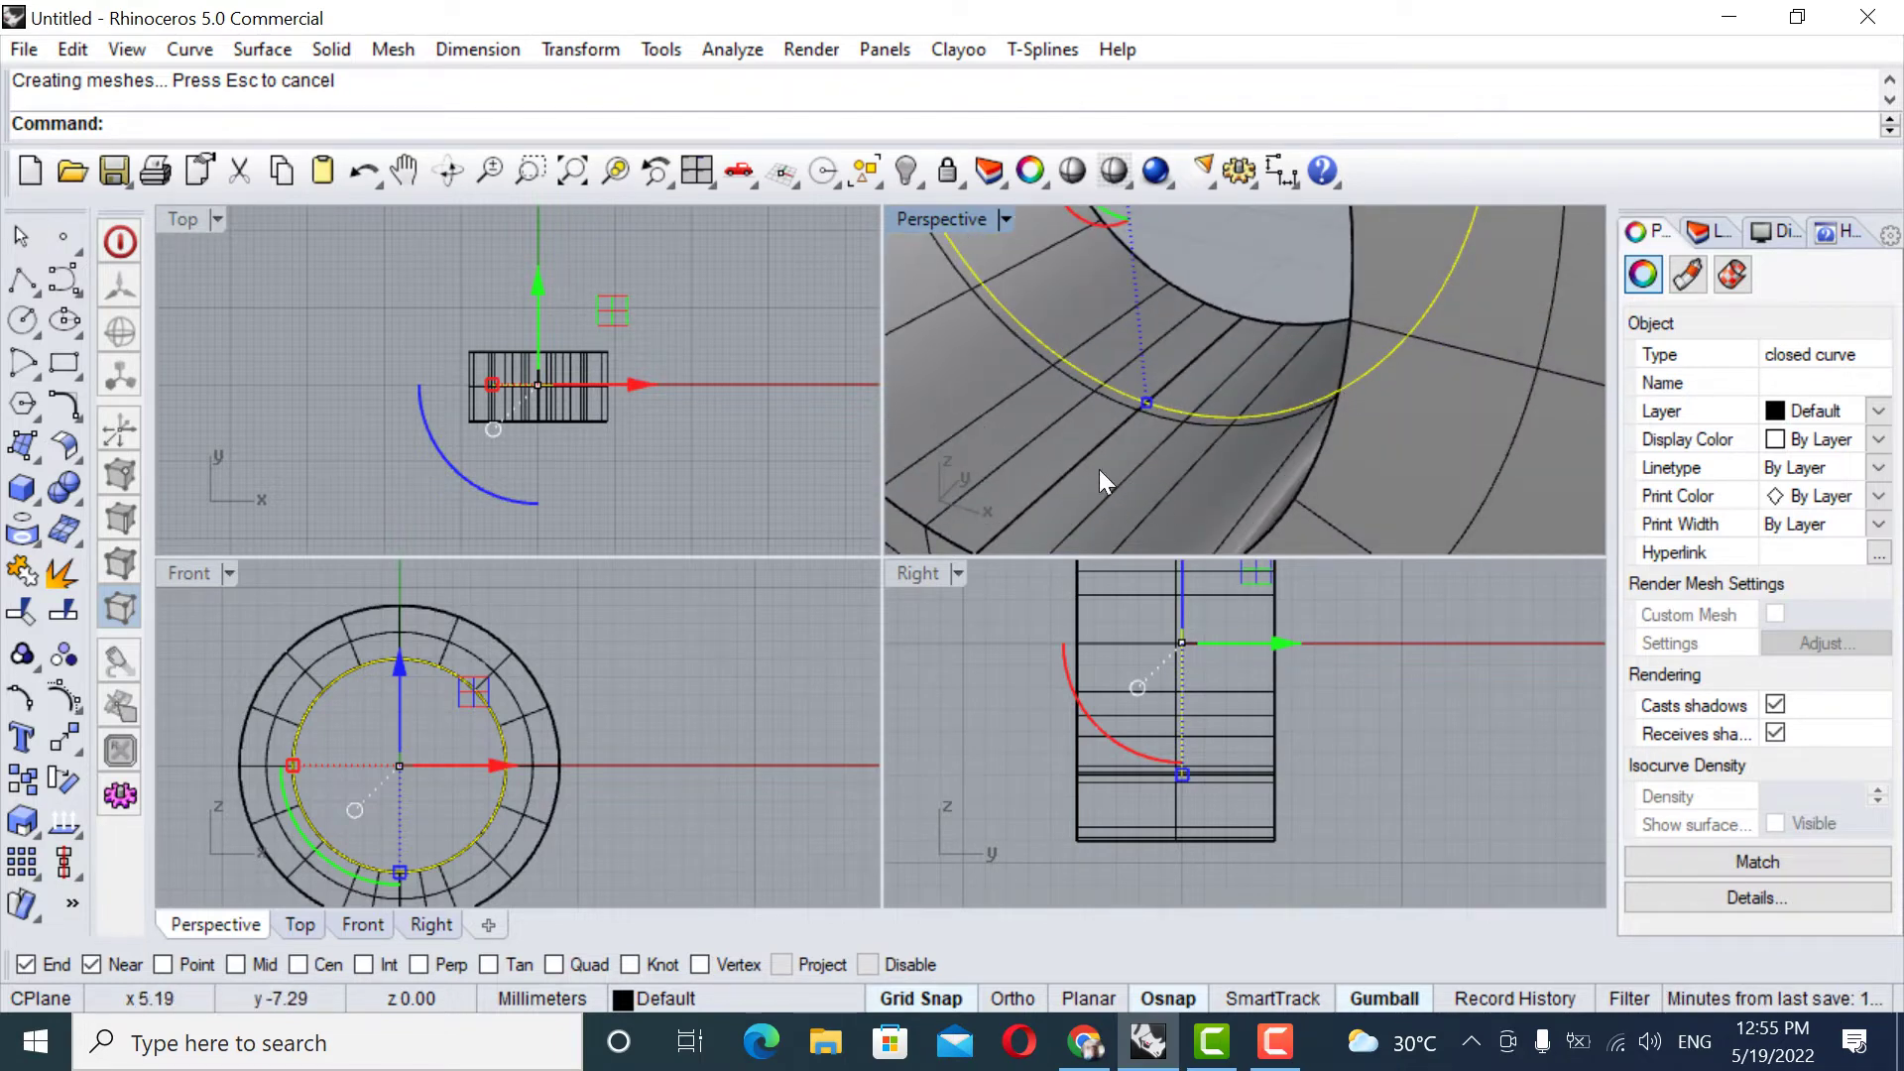
pyautogui.scroll(-2, 1151, 452)
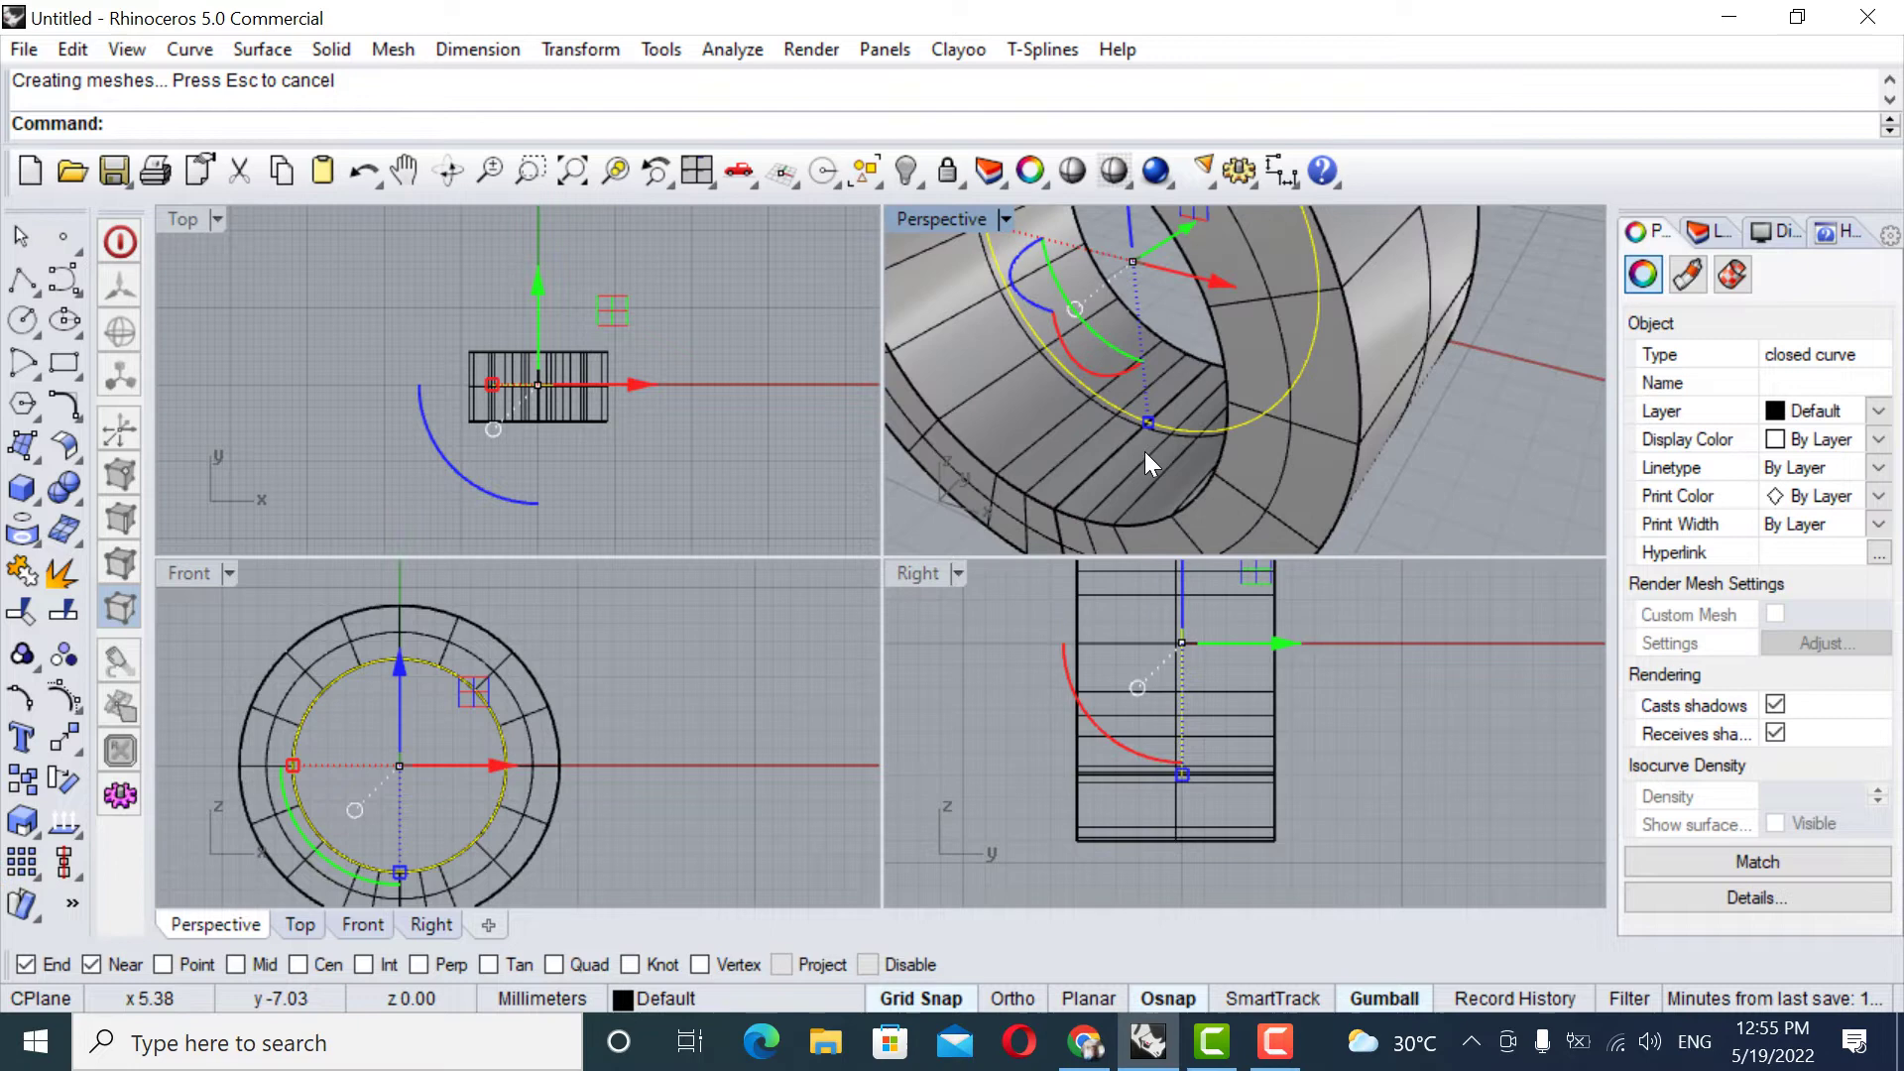
pyautogui.scroll(-3, 1144, 451)
pyautogui.doubleClick(936, 218)
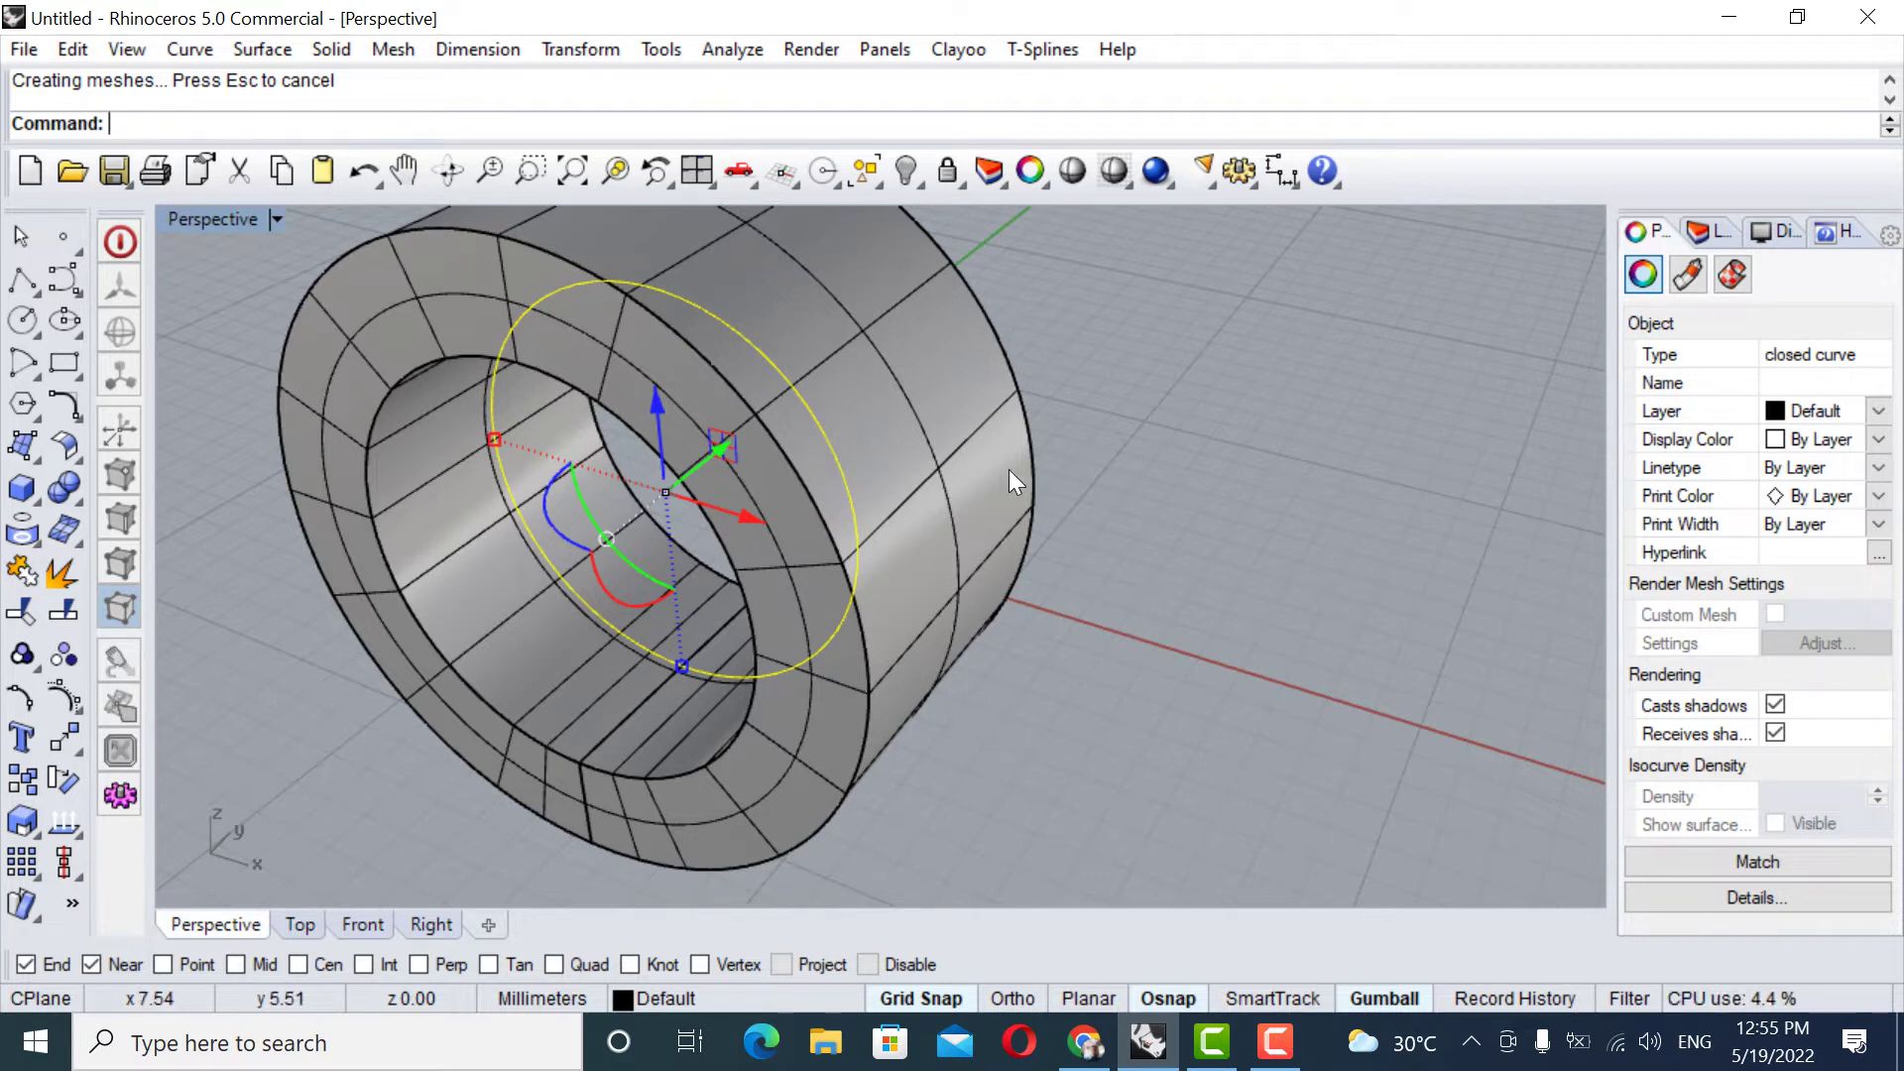
pyautogui.keyDown('shift'); pyautogui.moveTo(1052, 481); pyautogui.dragTo(1242, 375, button='right'); pyautogui.keyUp('shift')
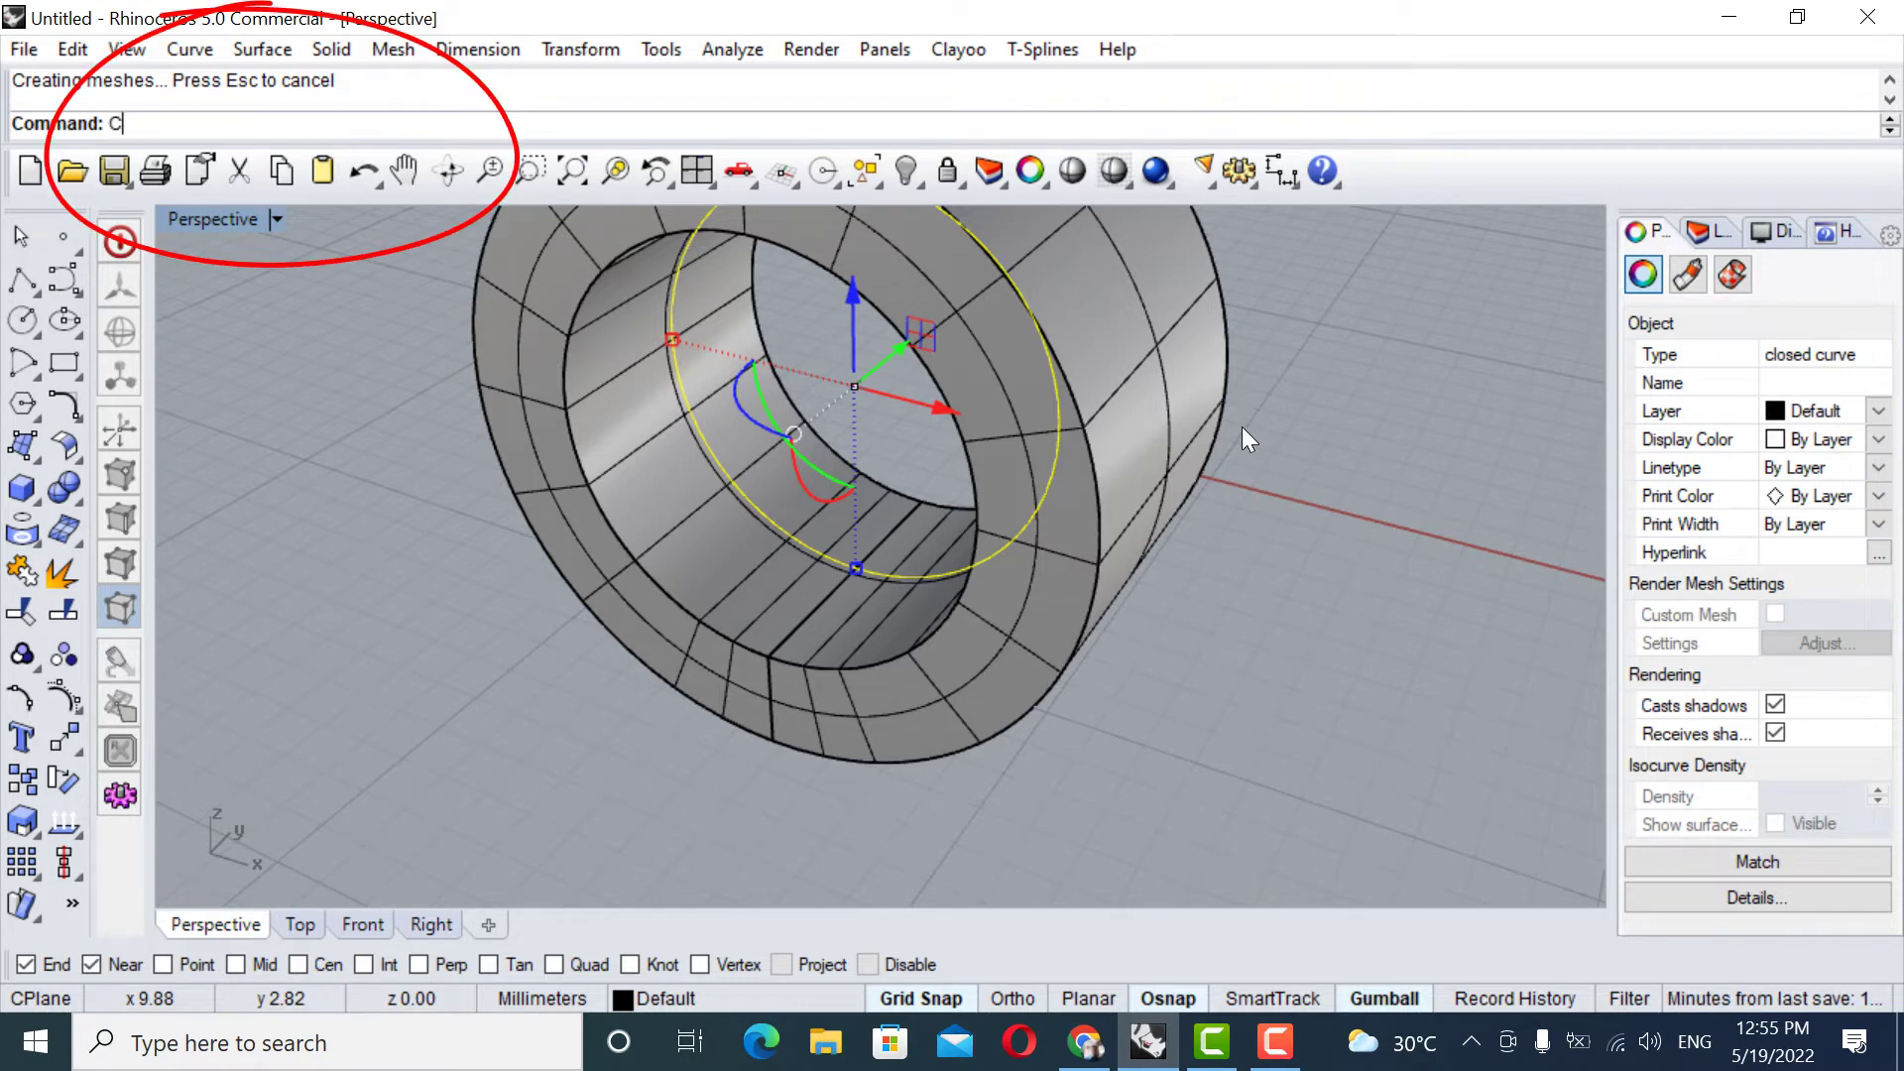
# Generate a flat UV outline curve of the ring's inner surface with CreateUVCrv.
pyautogui.write('reateUVCrv')
pyautogui.press('Return')
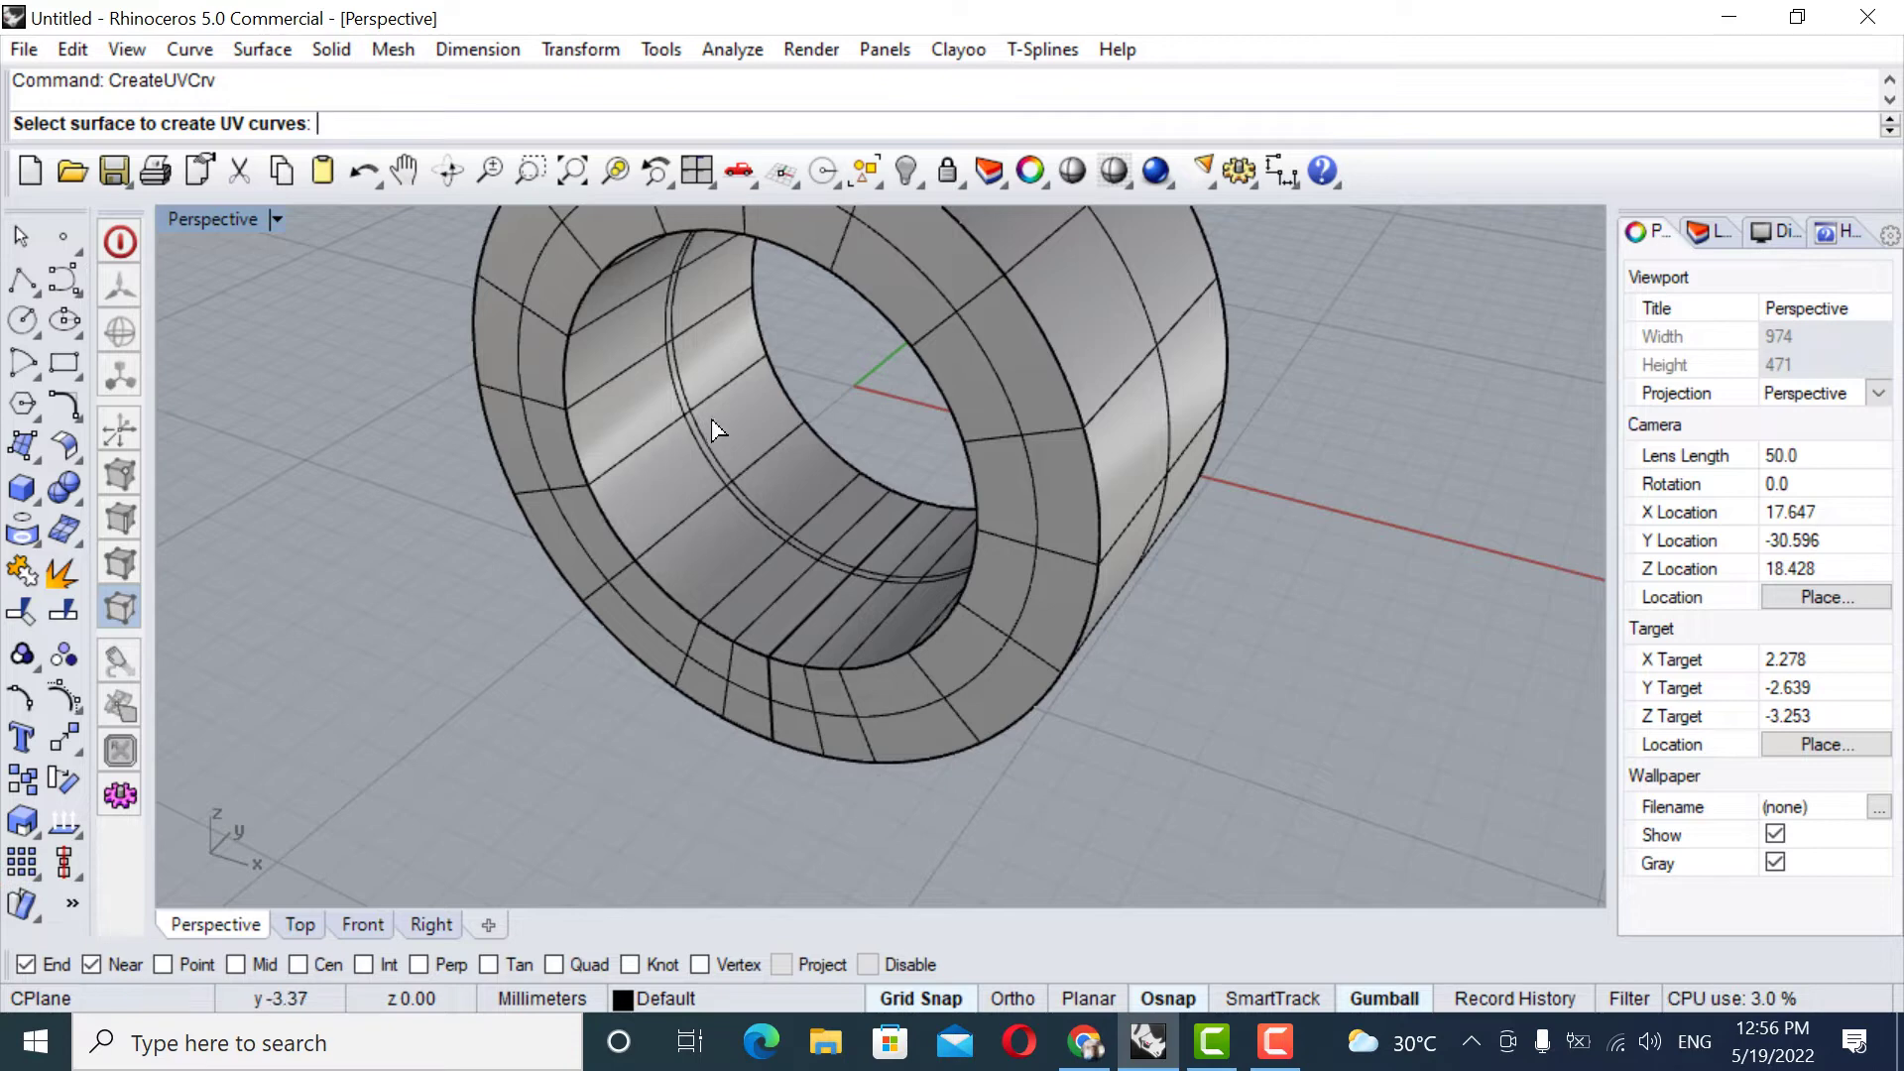
pyautogui.click(756, 361)
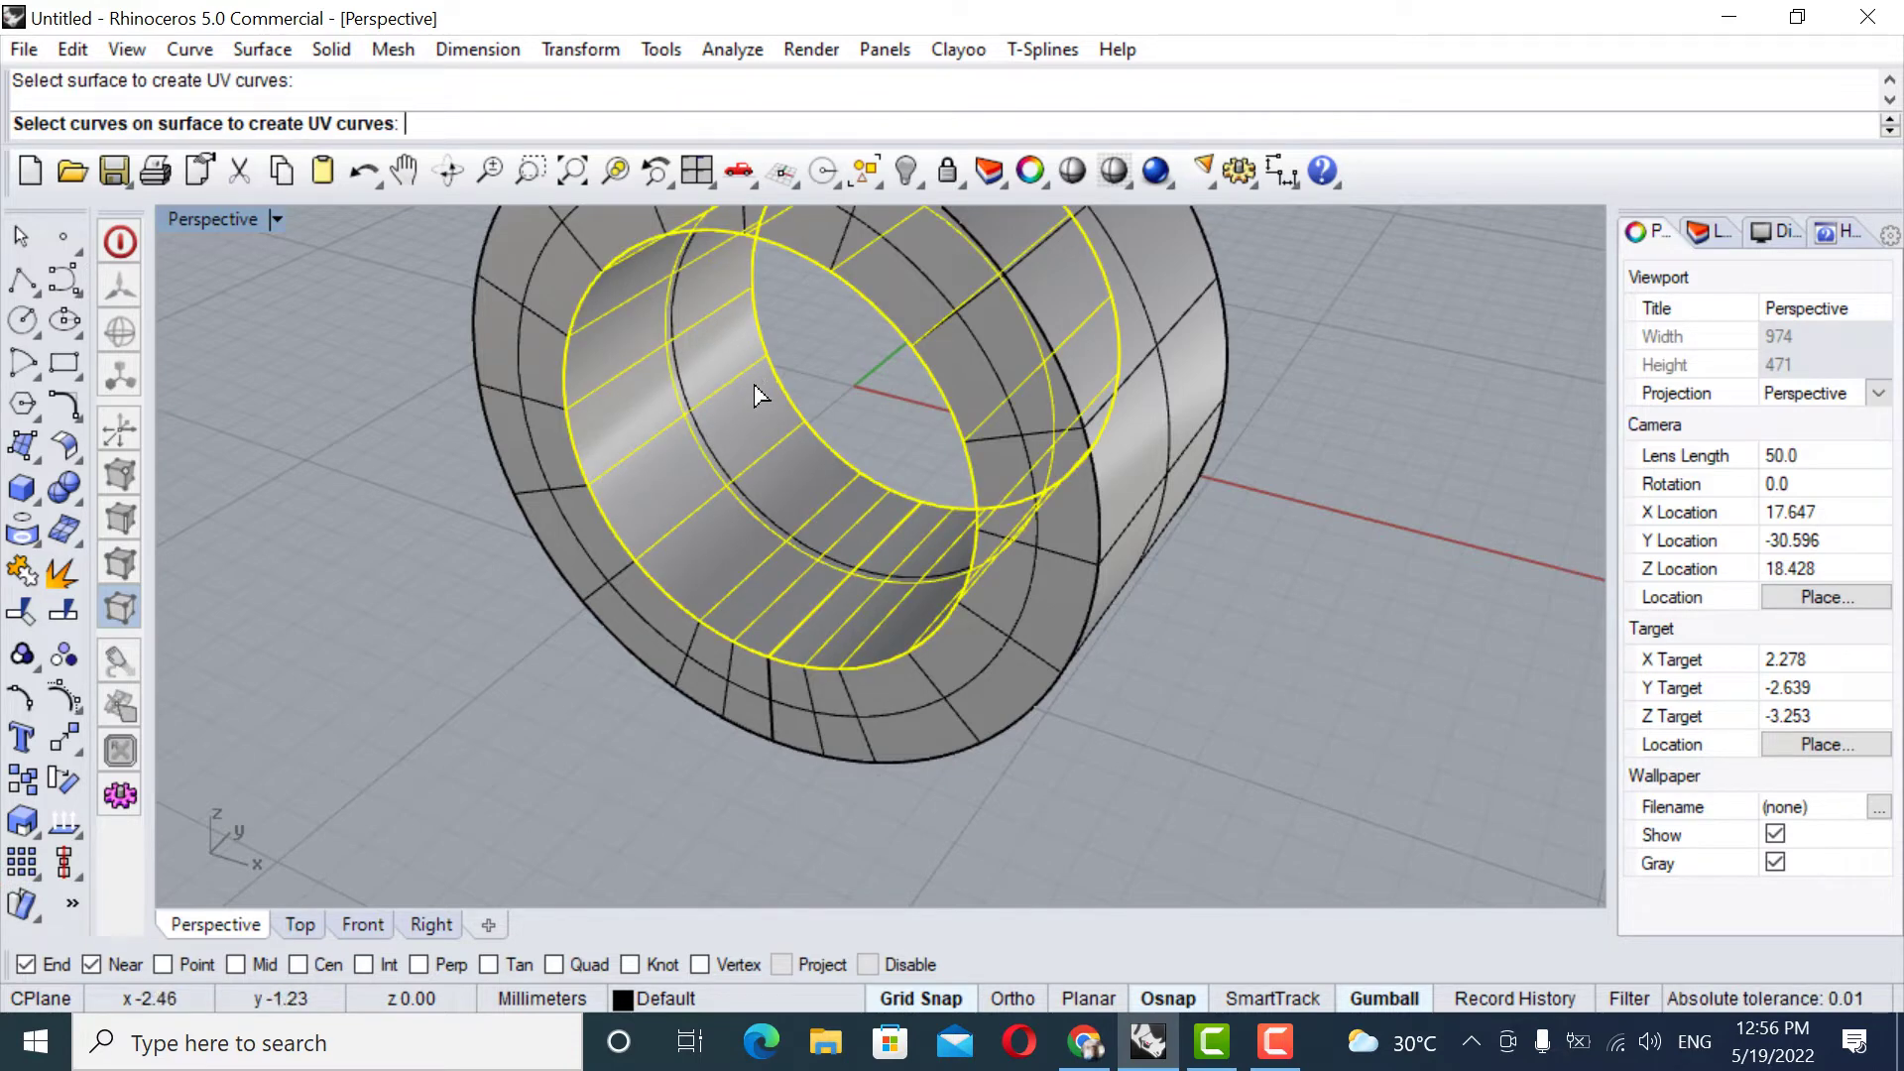
pyautogui.press('Return')
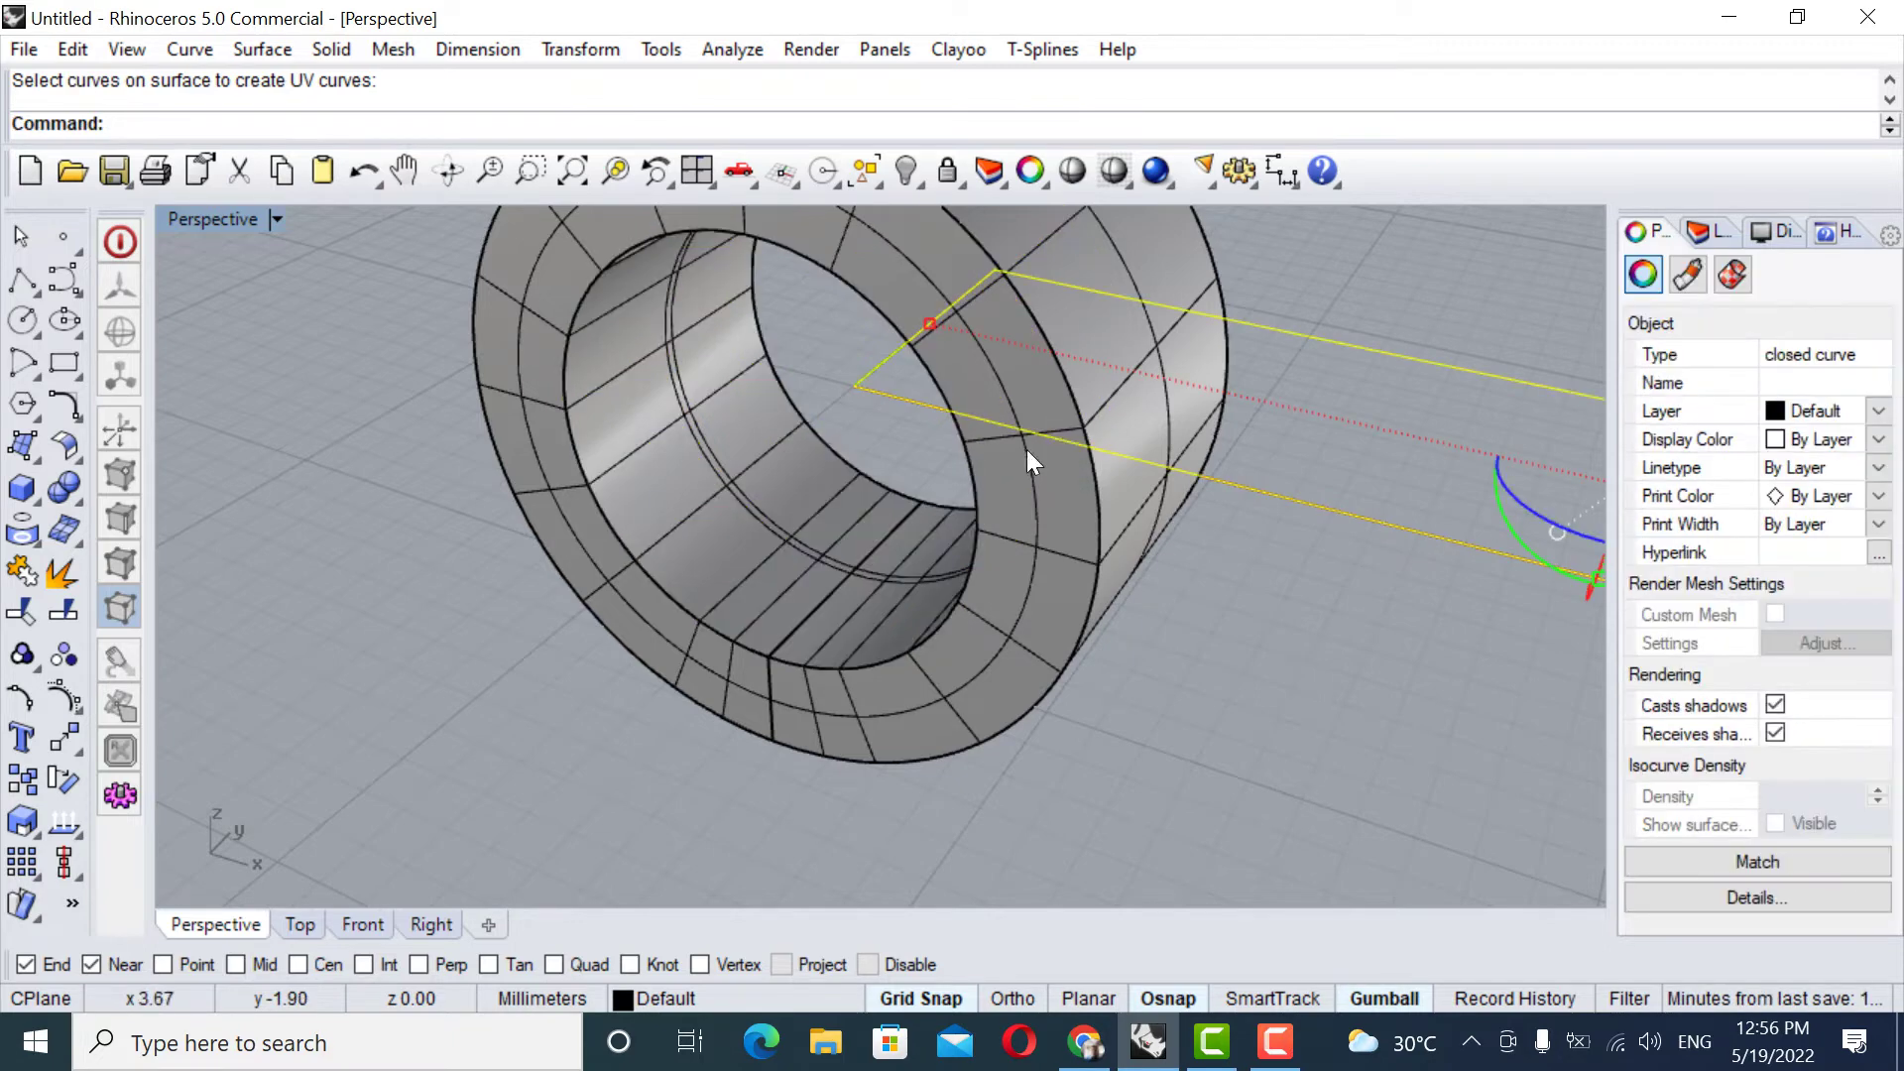
pyautogui.moveTo(1159, 363); pyautogui.dragTo(1300, 591, button='right')
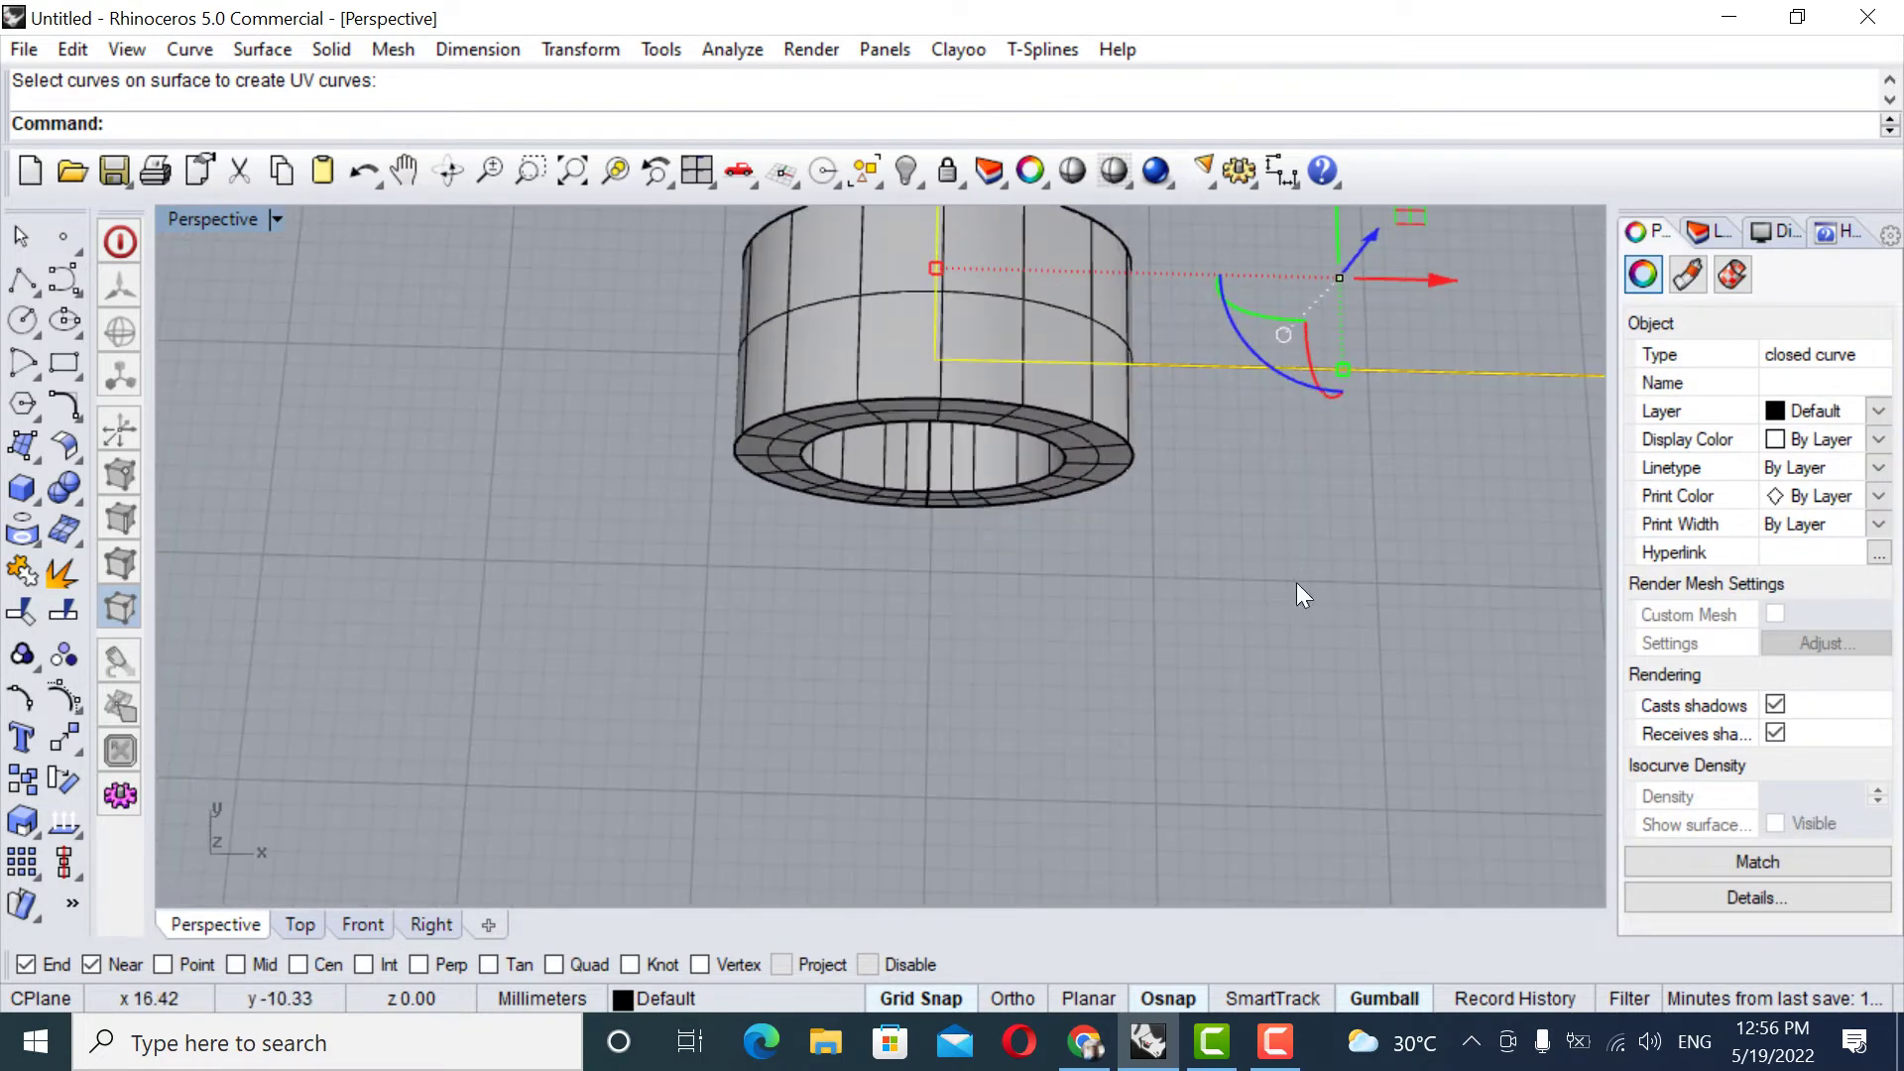
# In the maximized Top view, move the UV rectangle up clear of the ring and reselect it.
pyautogui.doubleClick(213, 217)
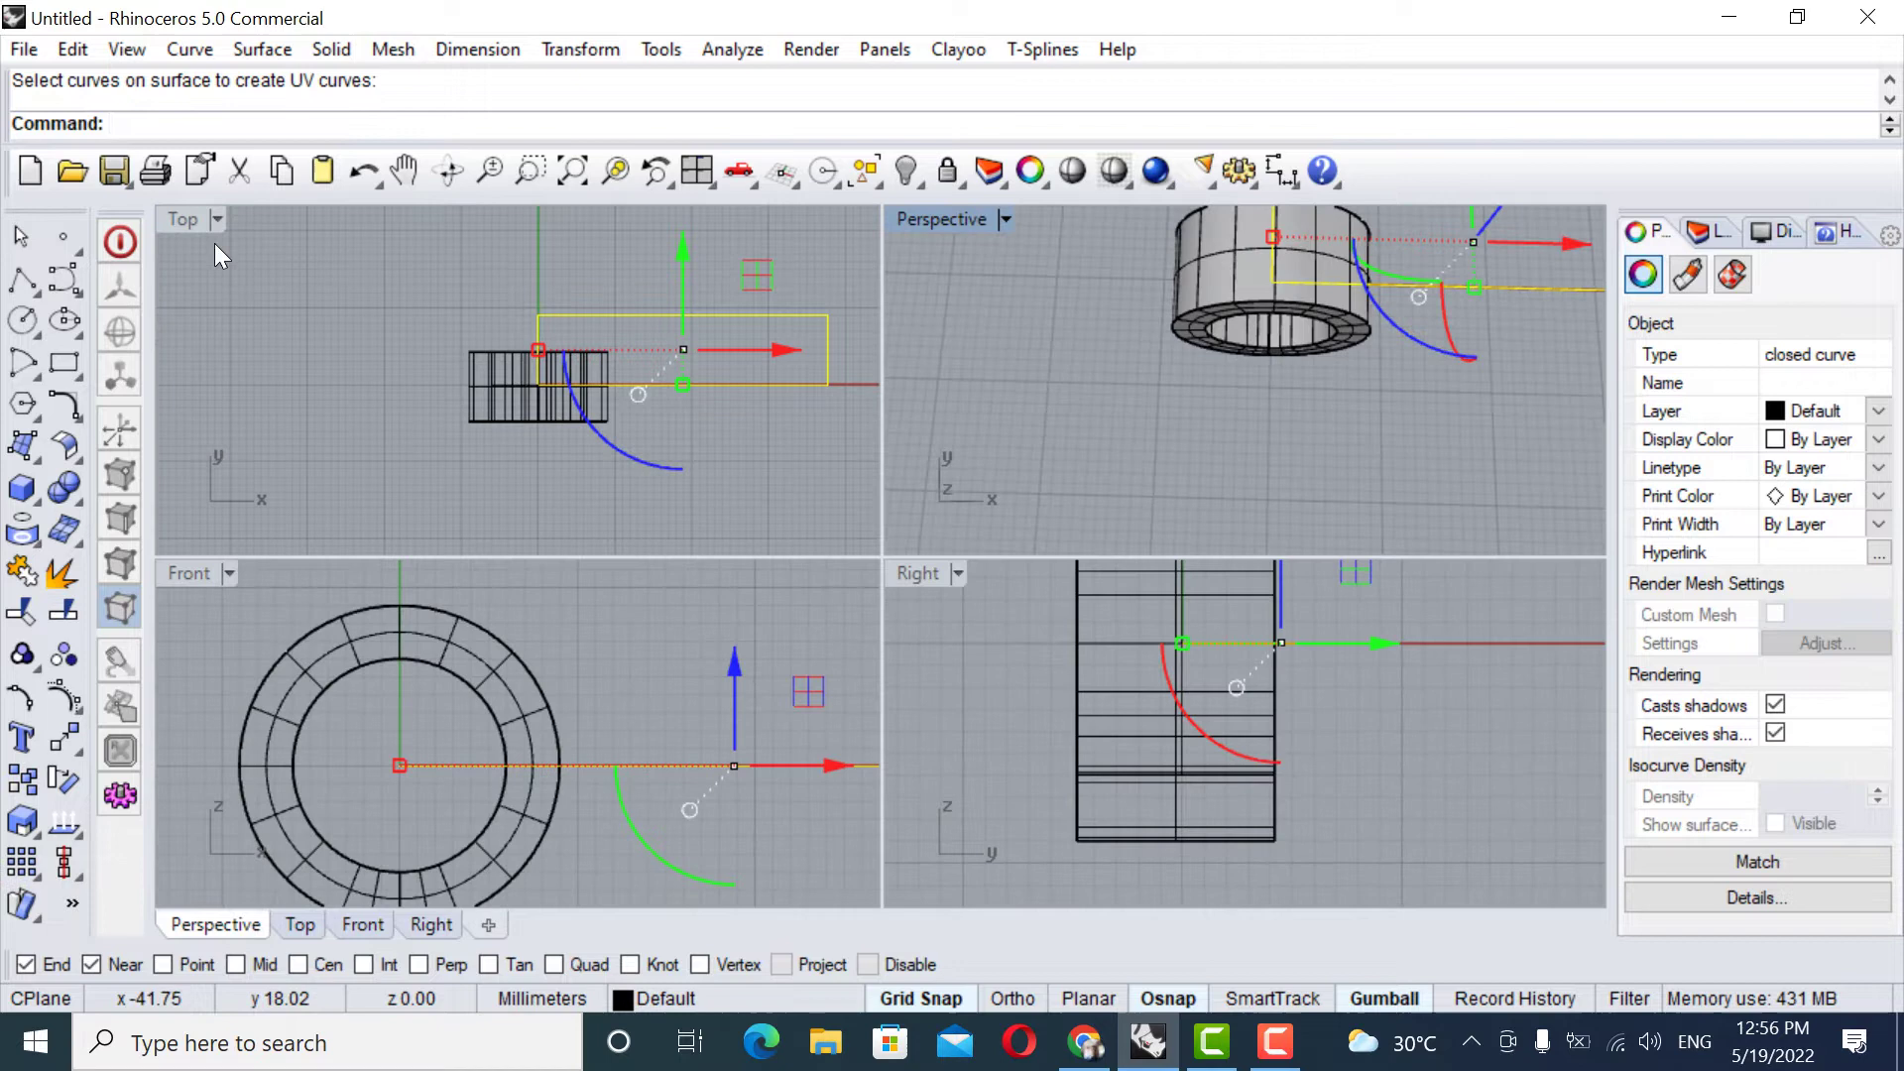
pyautogui.doubleClick(195, 222)
pyautogui.moveTo(1365, 422); pyautogui.dragTo(1020, 493, button='right')
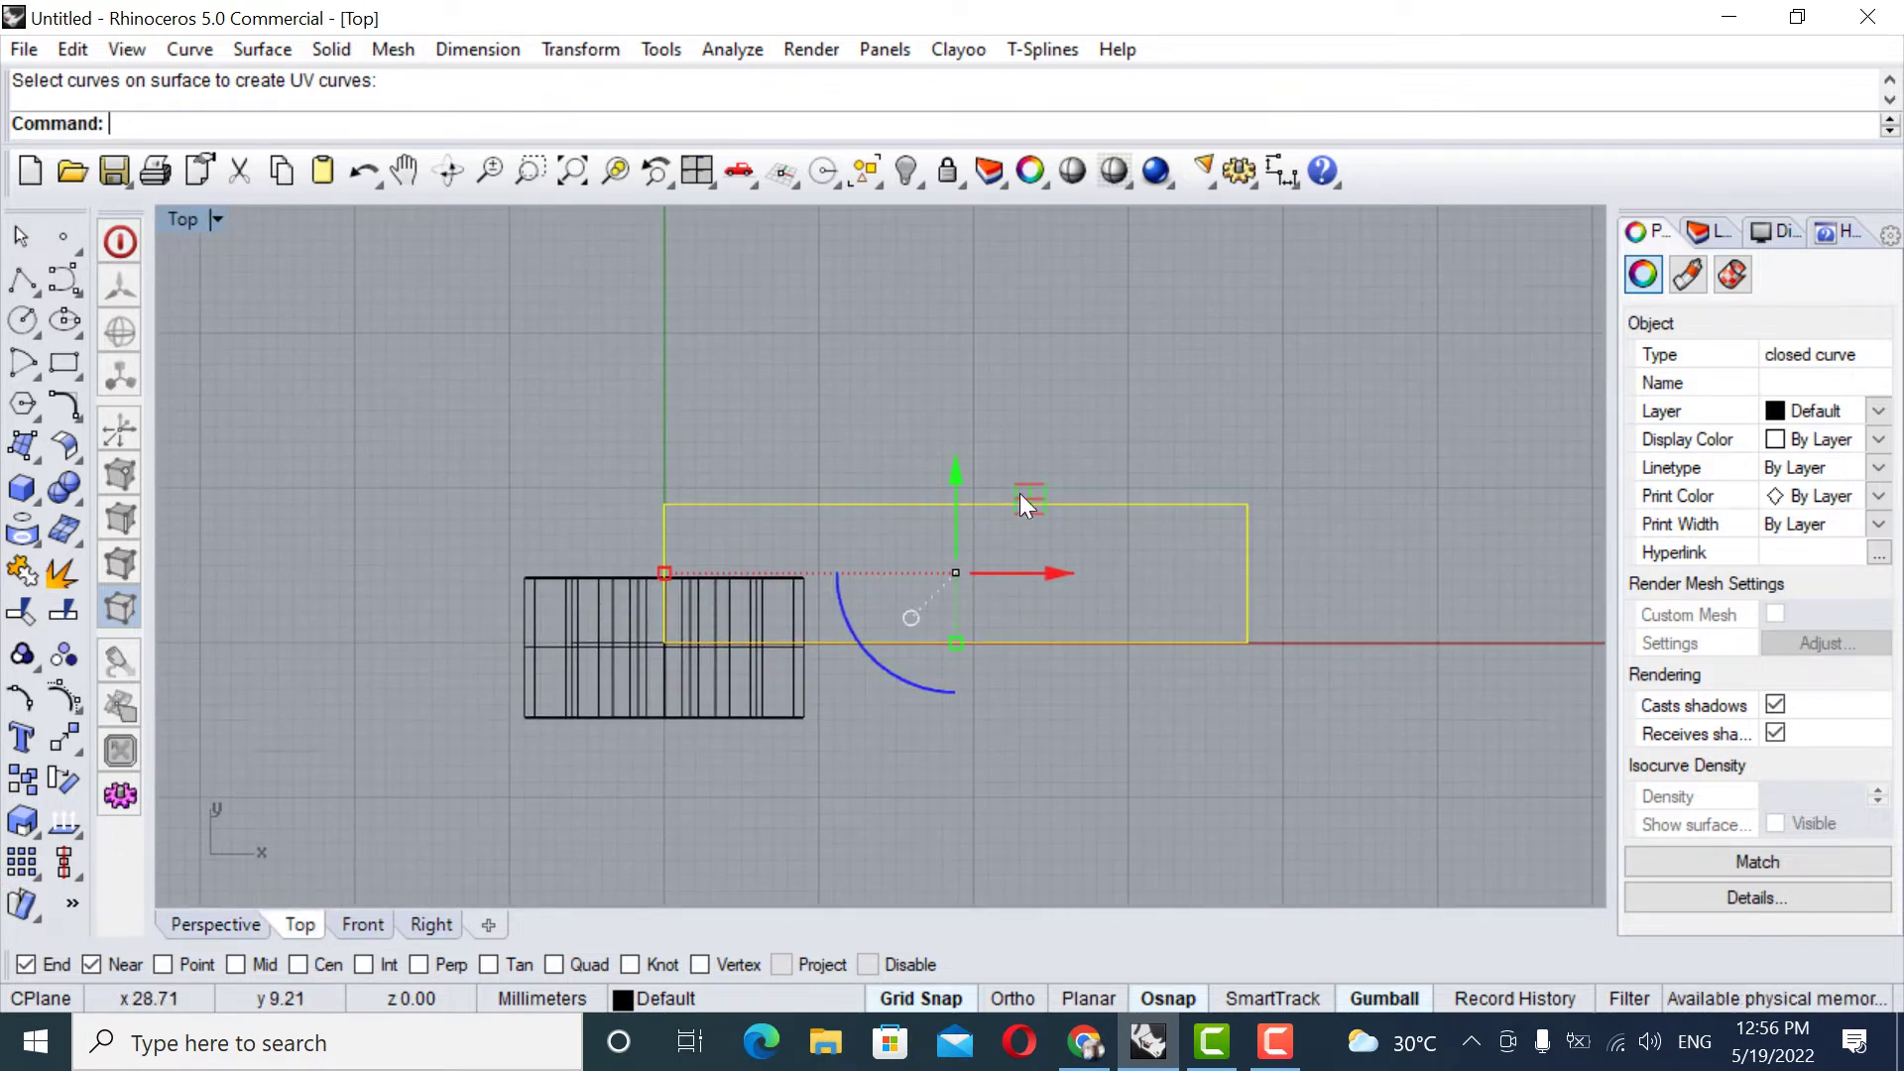
pyautogui.moveTo(966, 475); pyautogui.dragTo(956, 293)
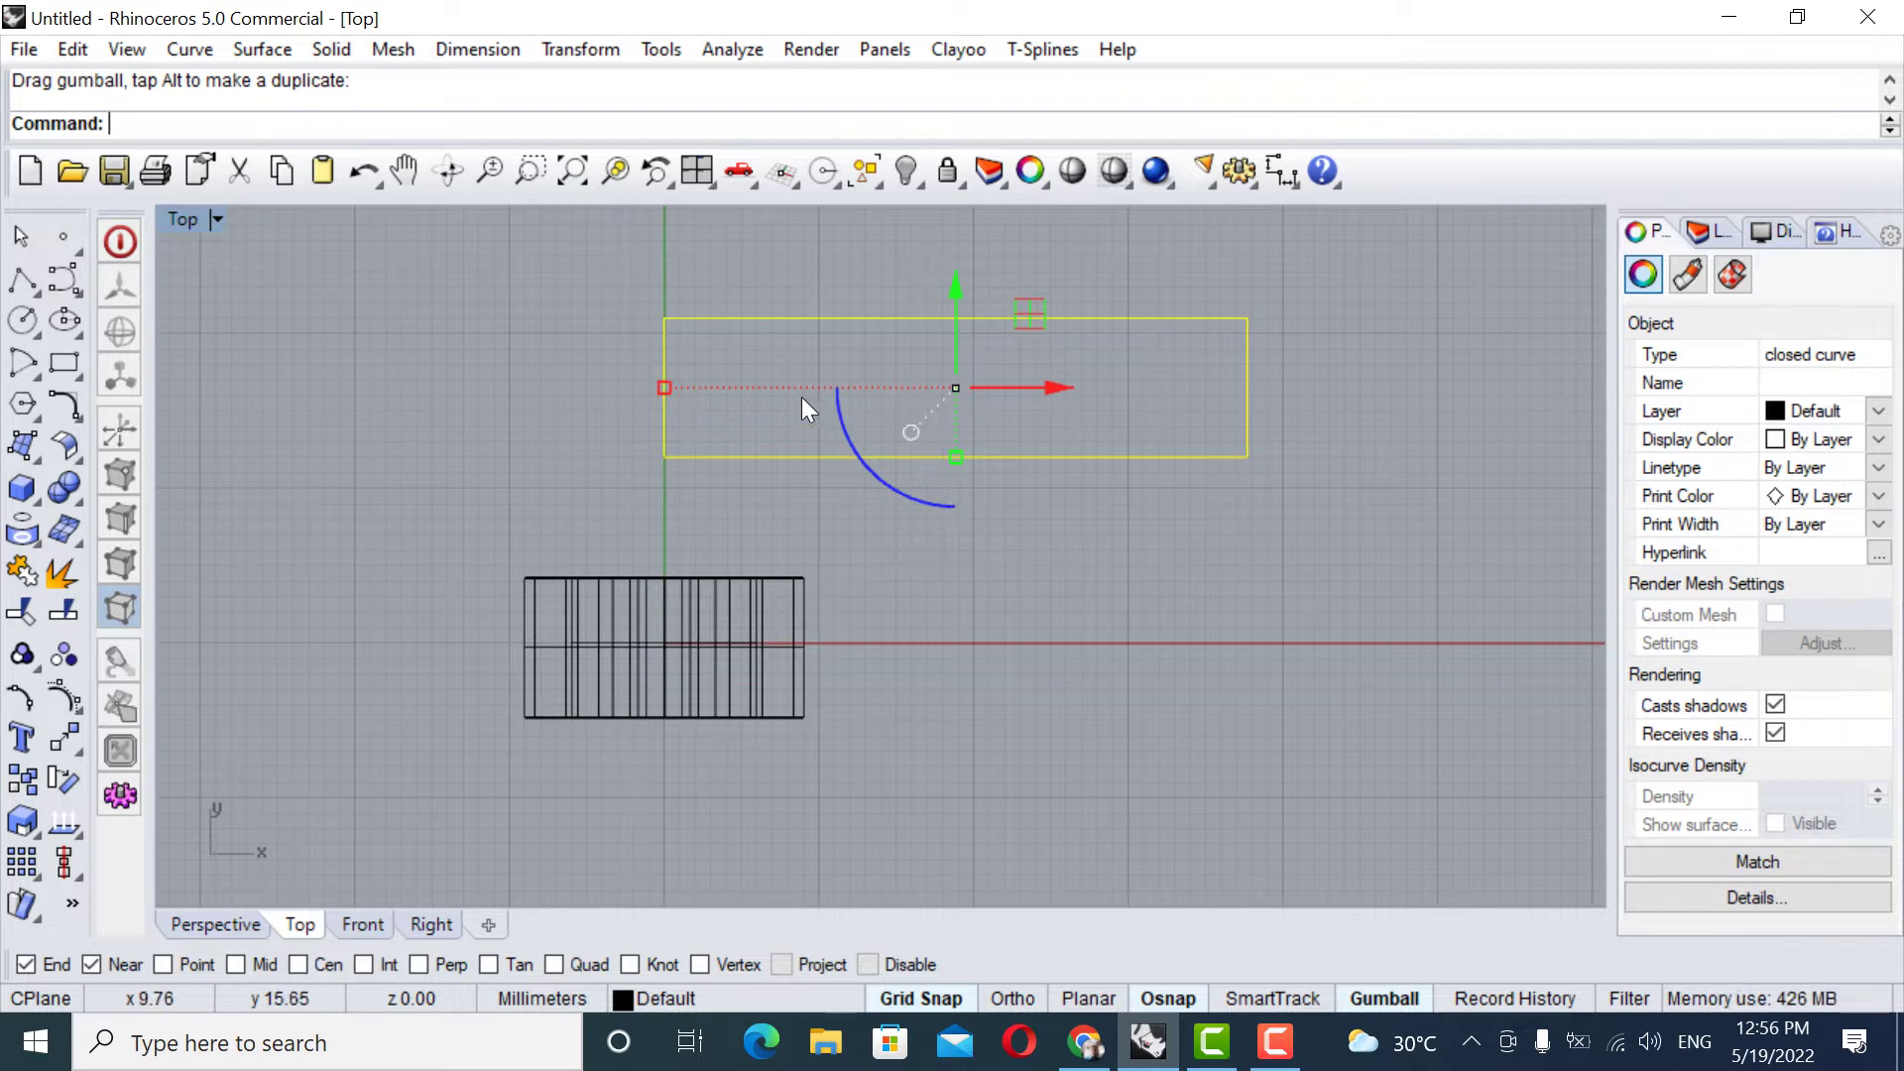
pyautogui.click(1388, 493)
pyautogui.click(760, 319)
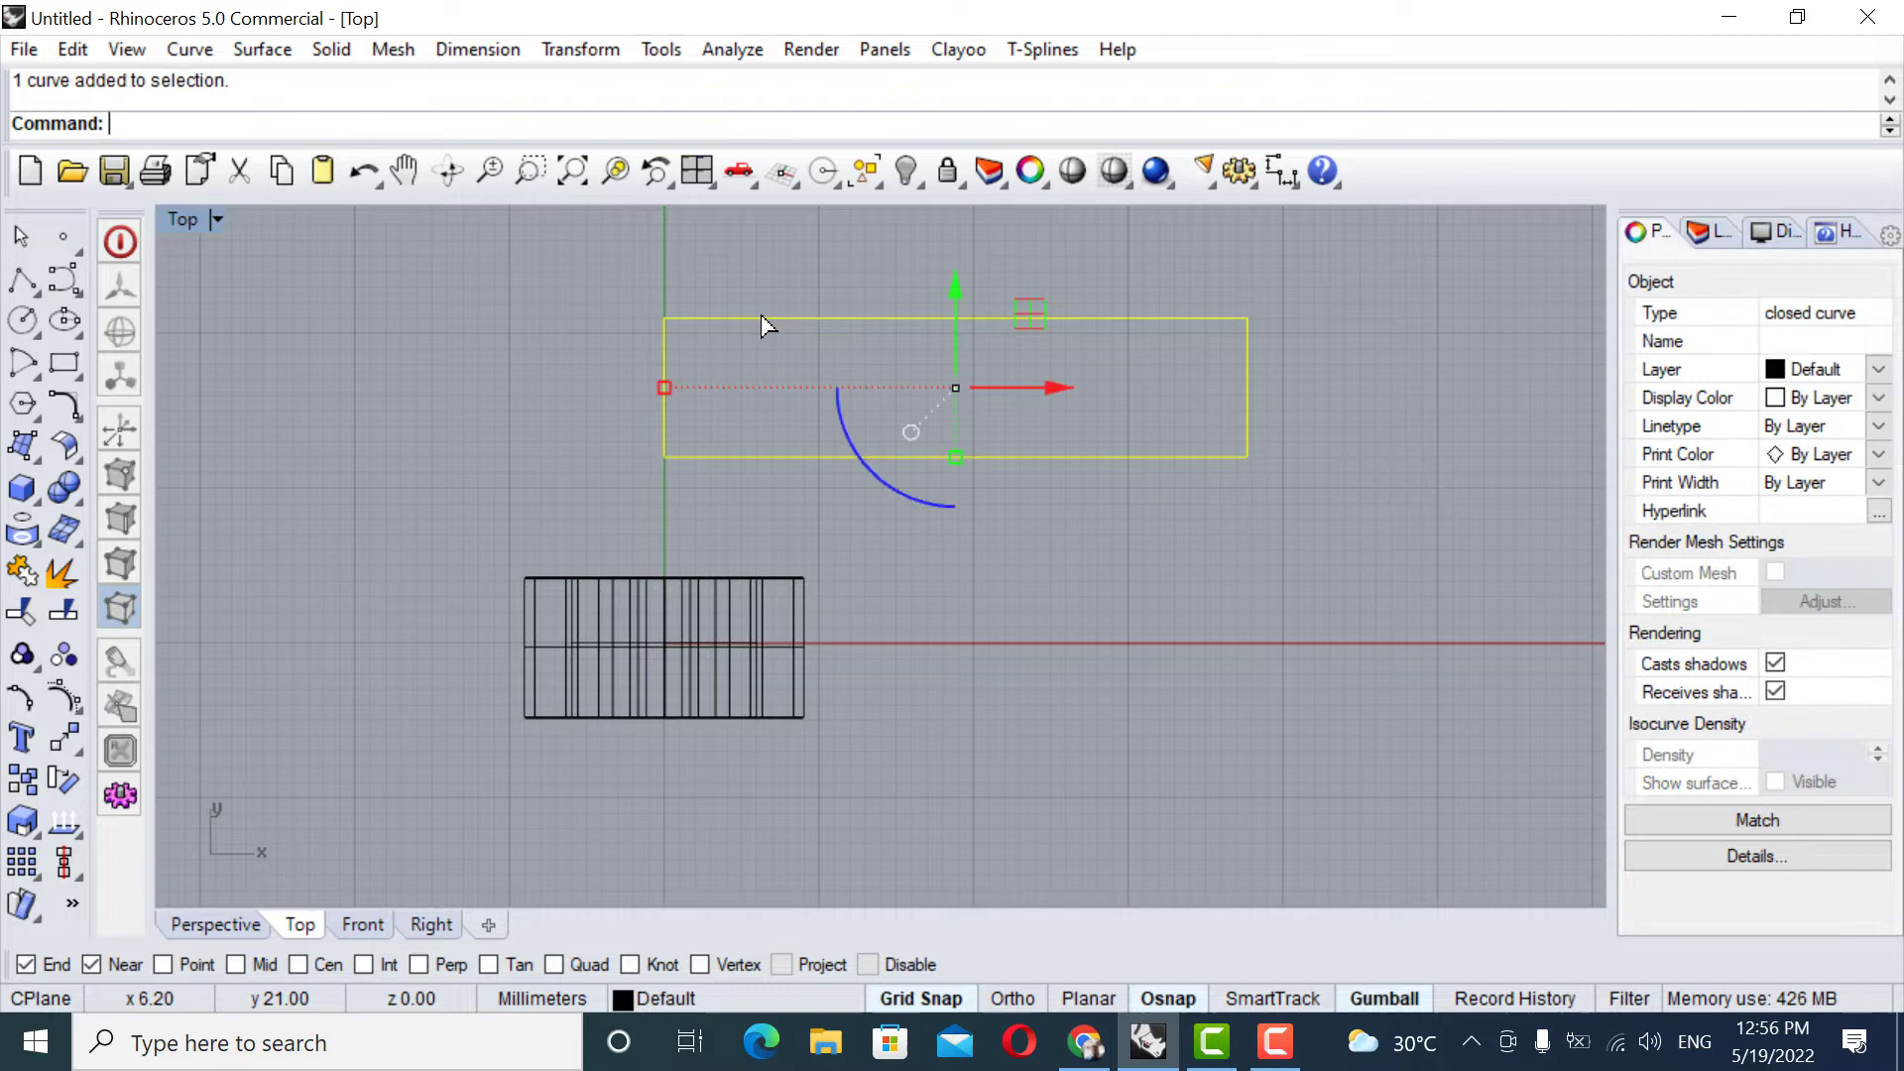
pyautogui.click(276, 45)
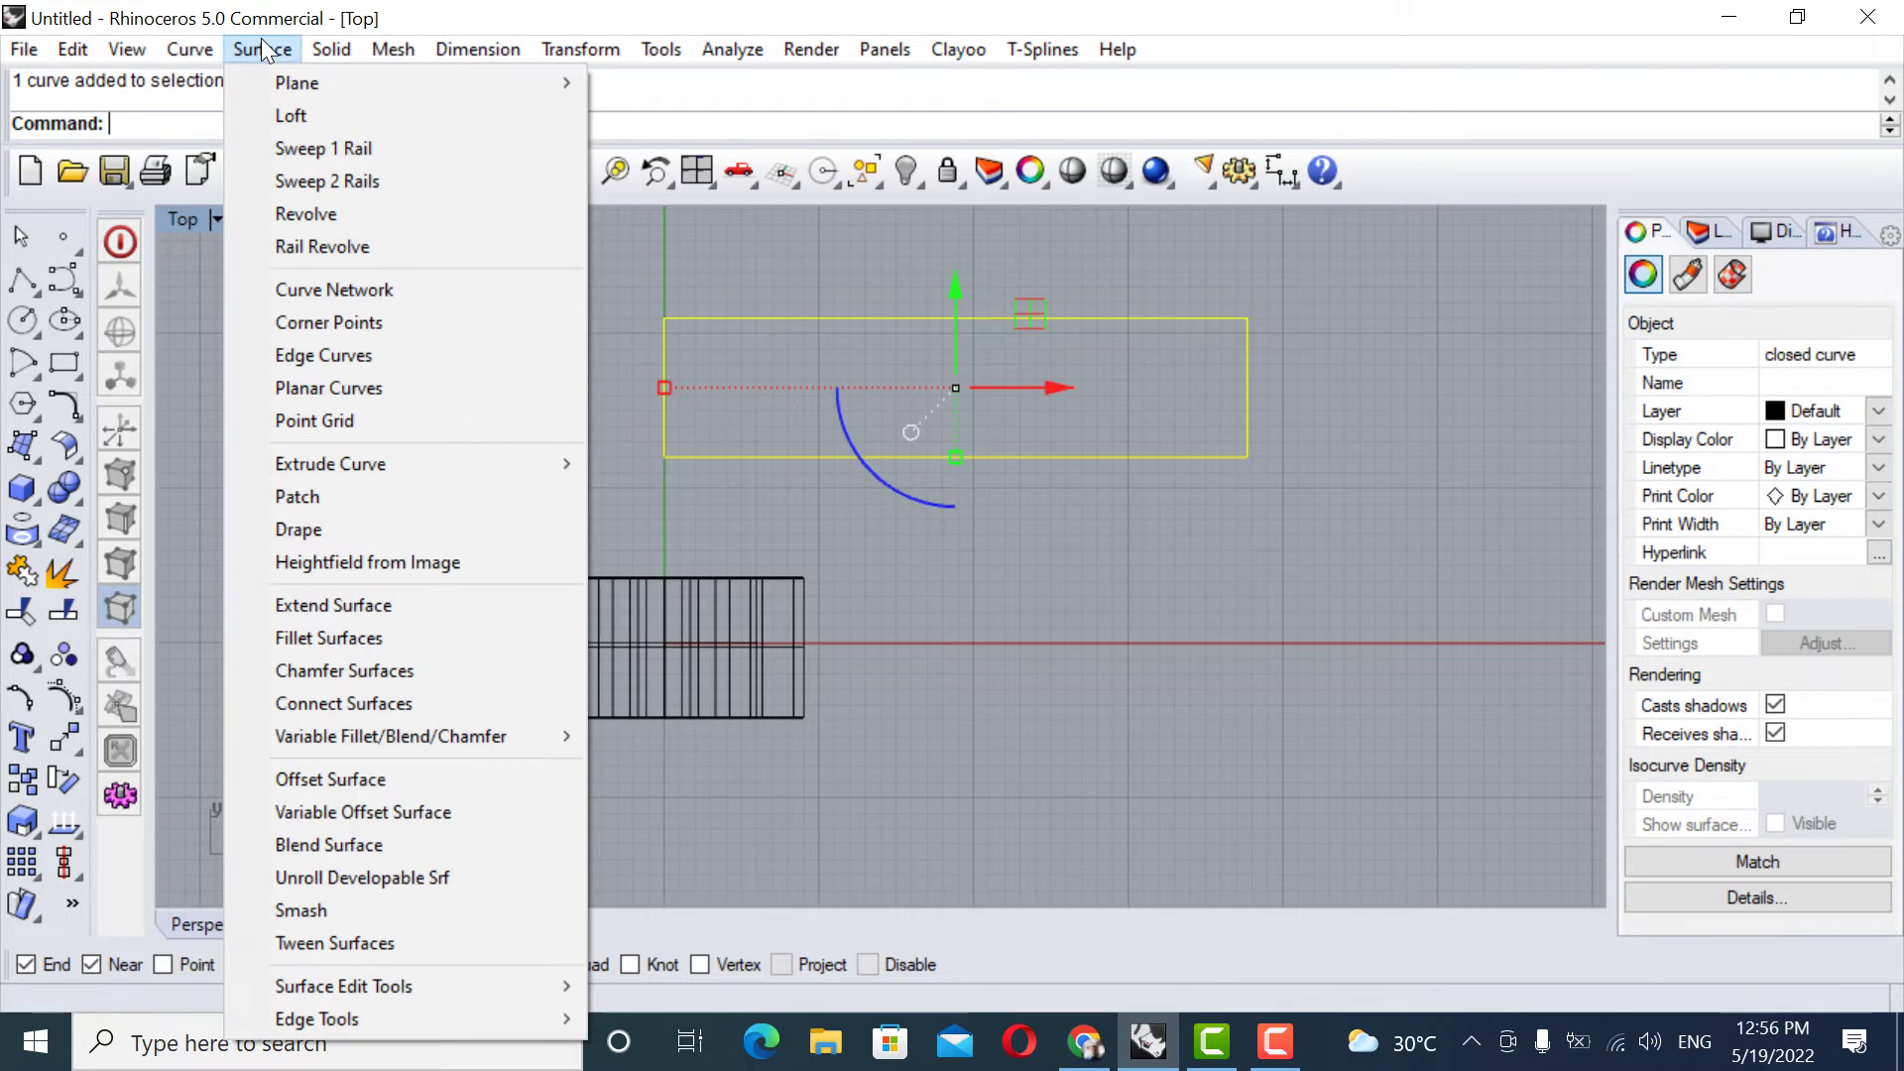
# Fill the UV rectangle with a planar surface and set the Top view to Shaded.
pyautogui.click(329, 390)
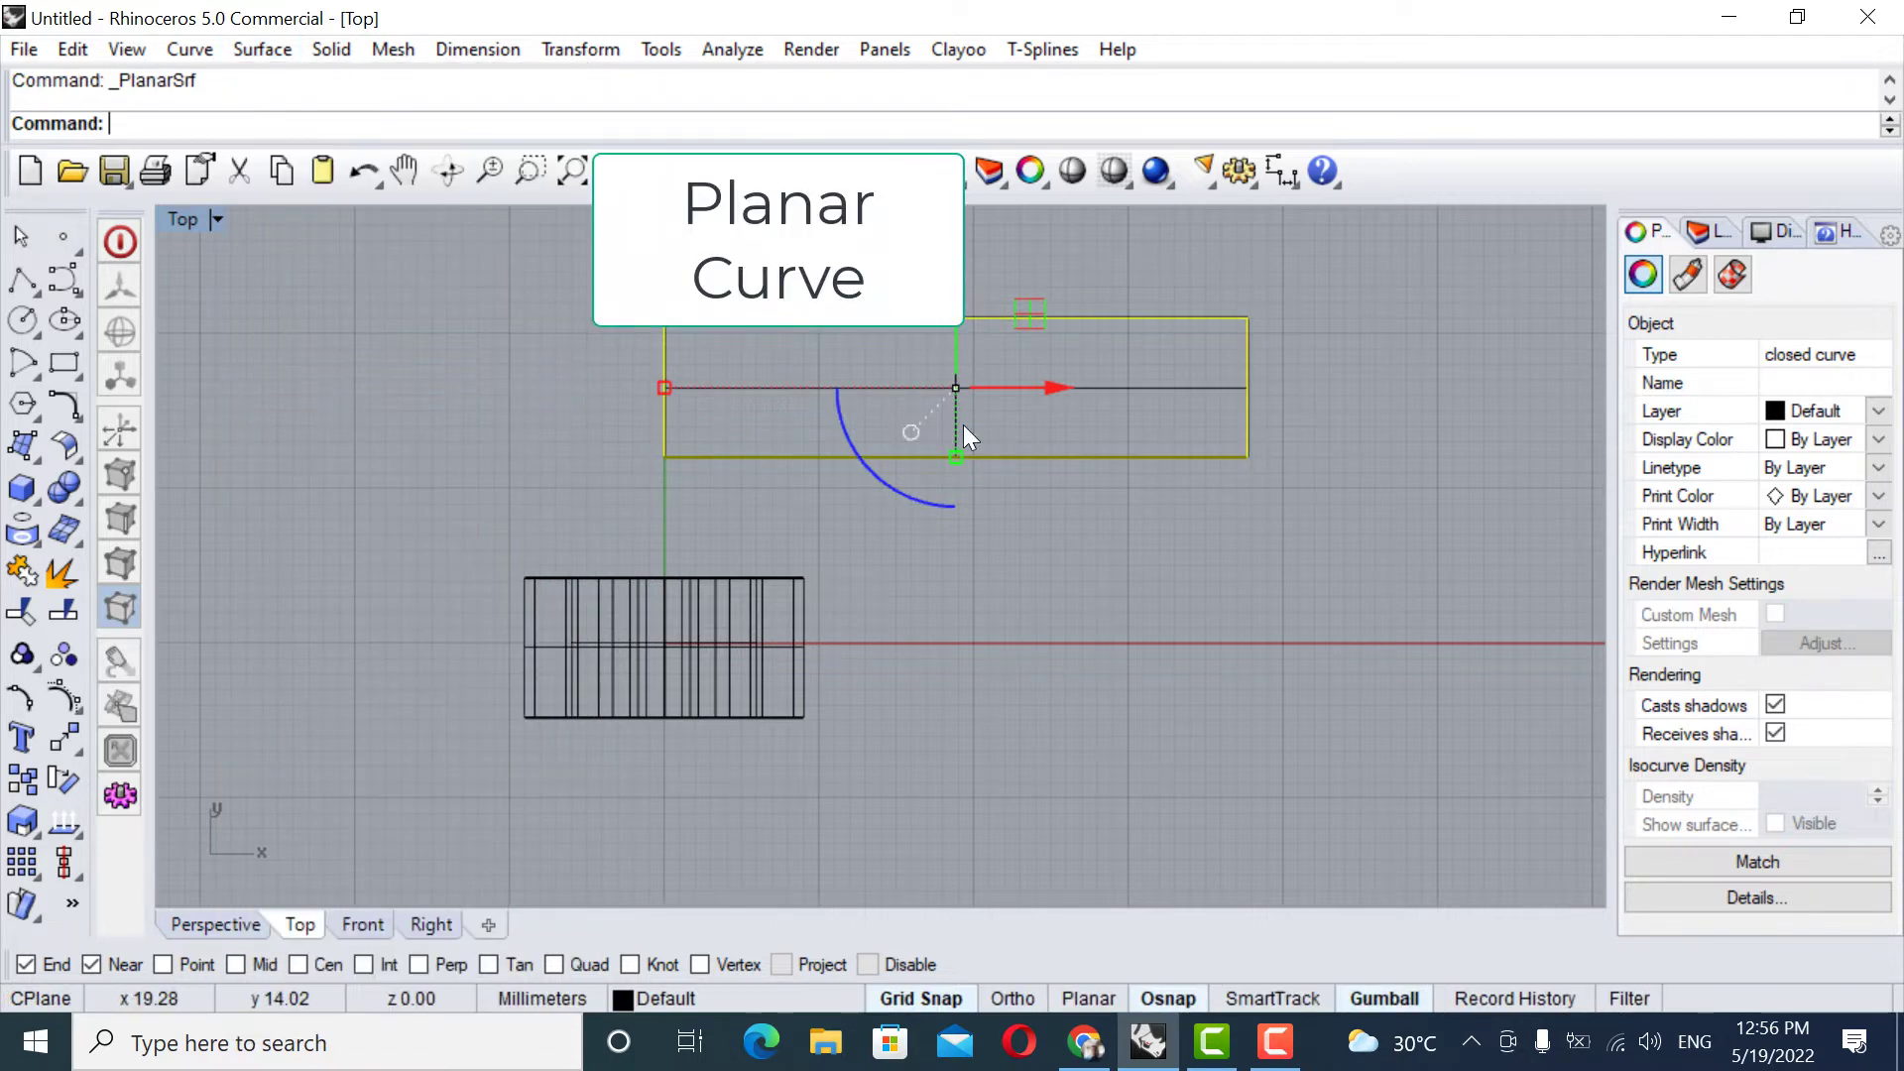
pyautogui.click(214, 218)
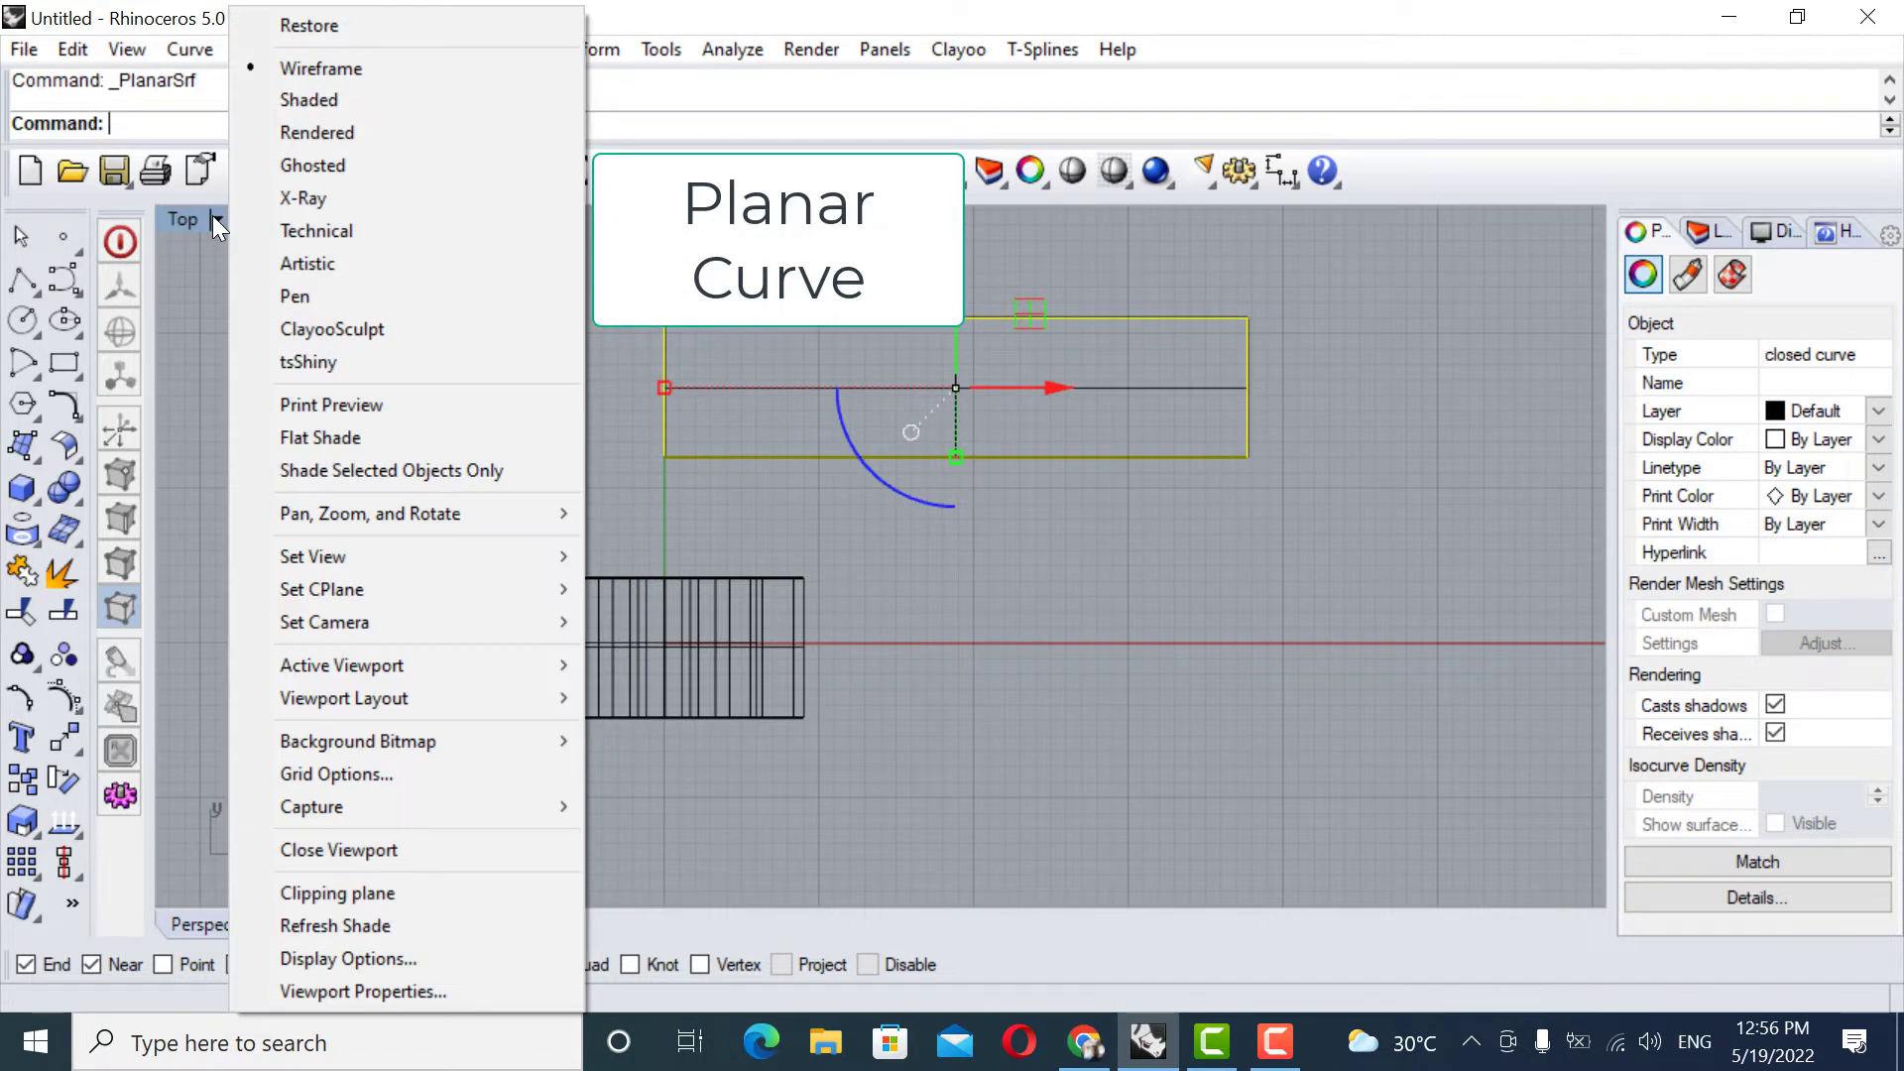
pyautogui.click(306, 99)
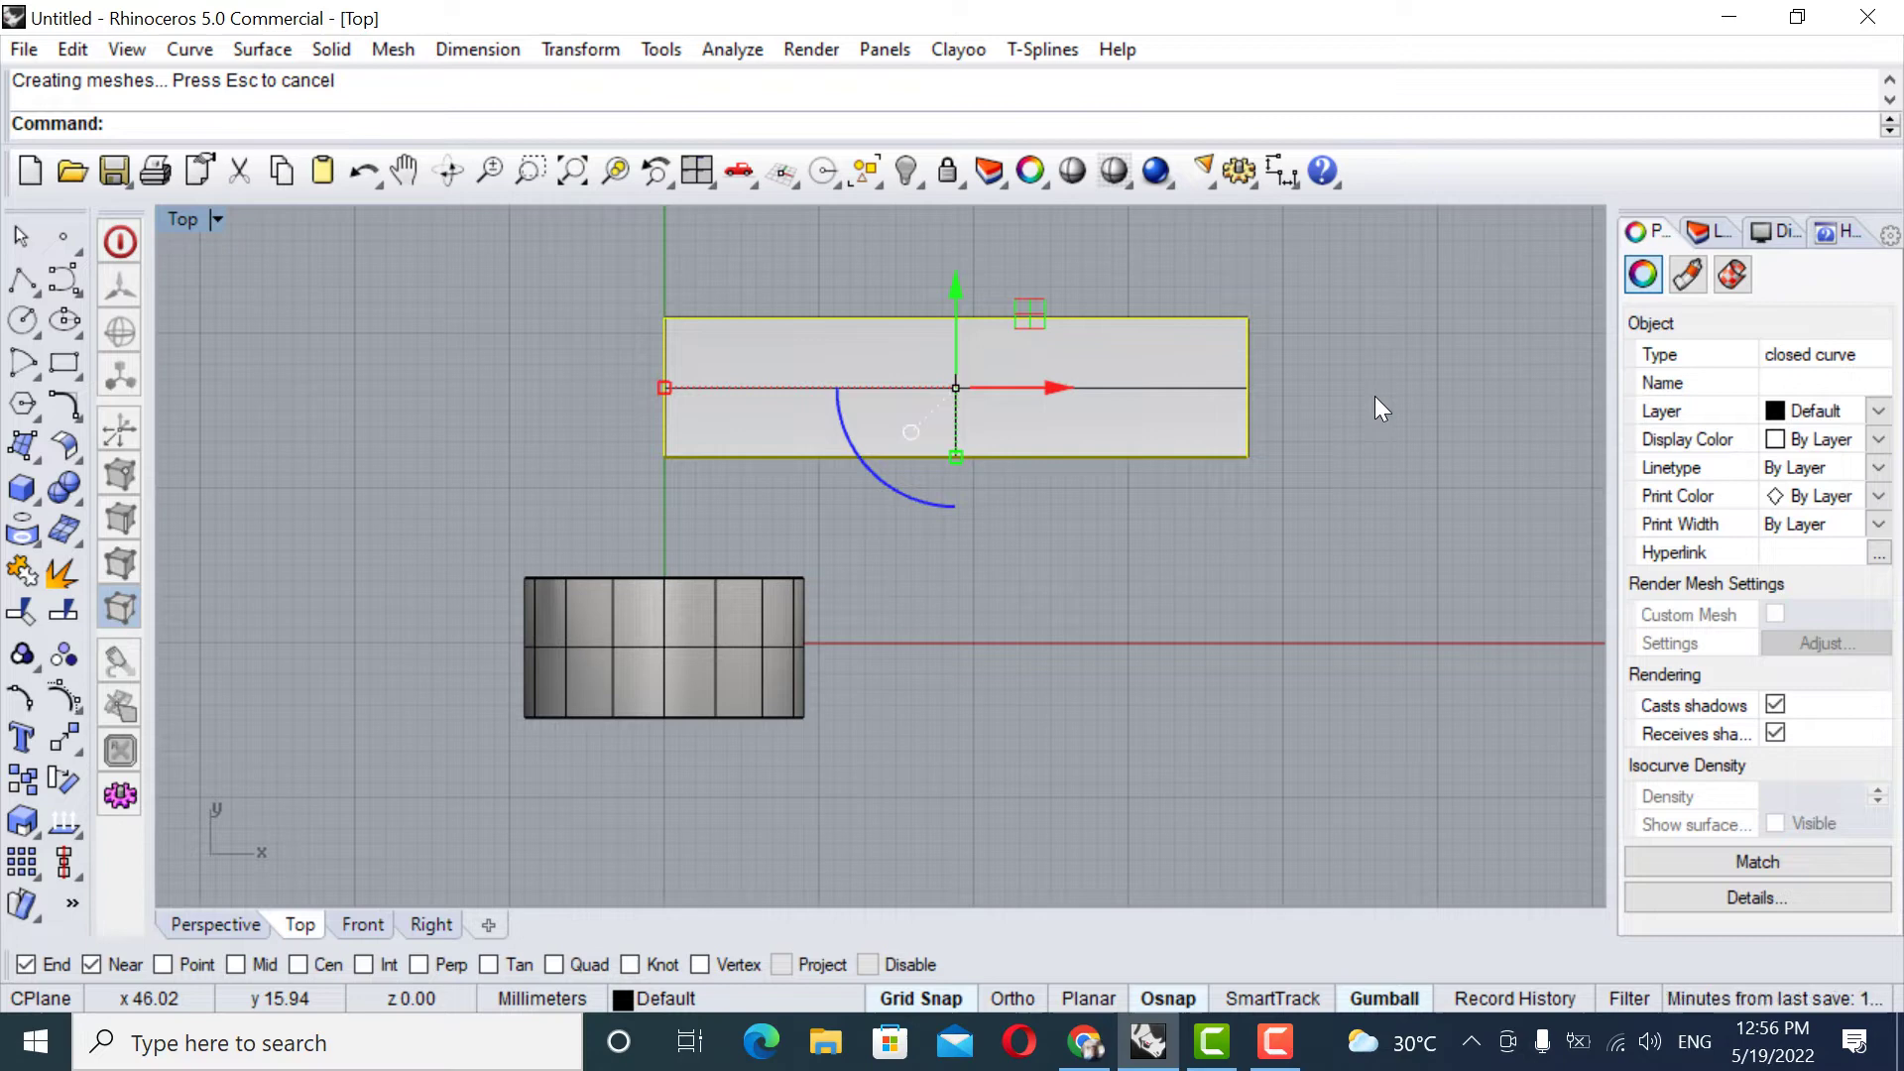
pyautogui.click(1364, 420)
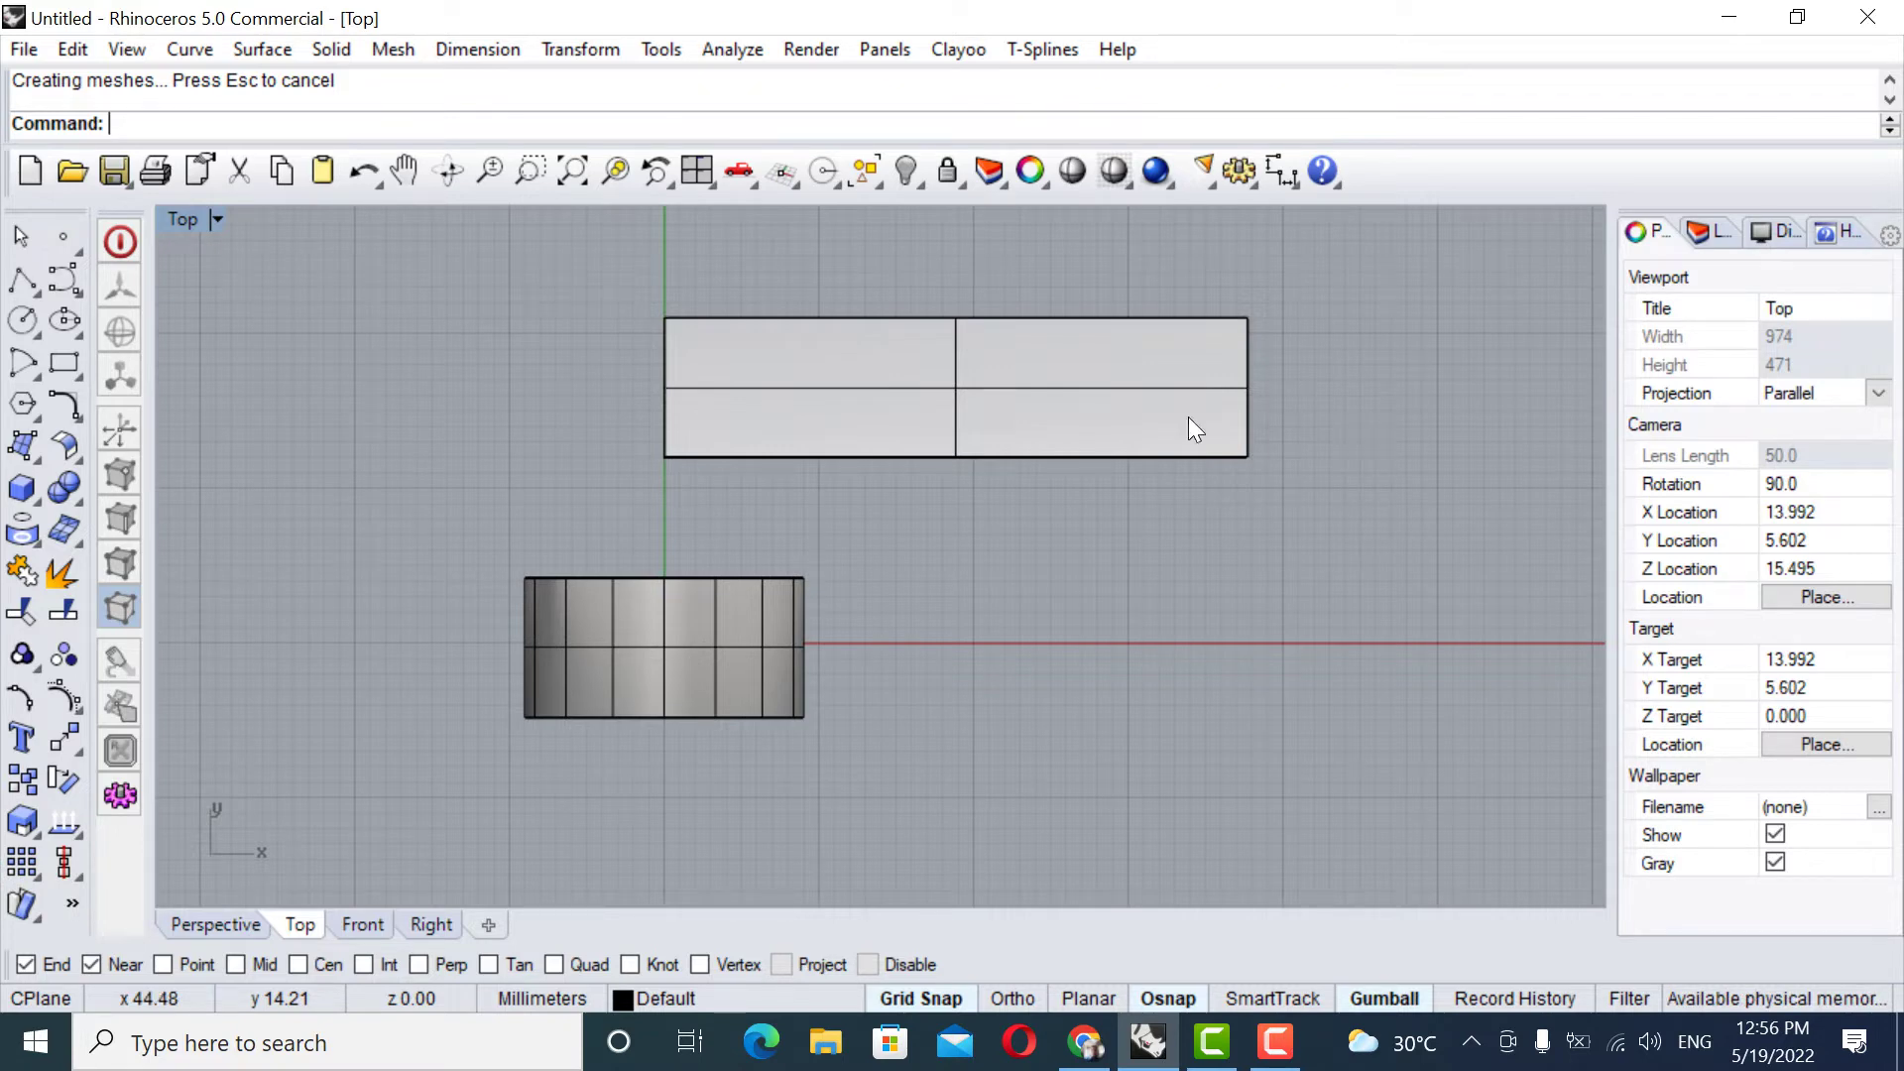
# Orbit the Perspective view to a lower angle, then return to a zoomed maximized Top view.
pyautogui.doubleClick(175, 215)
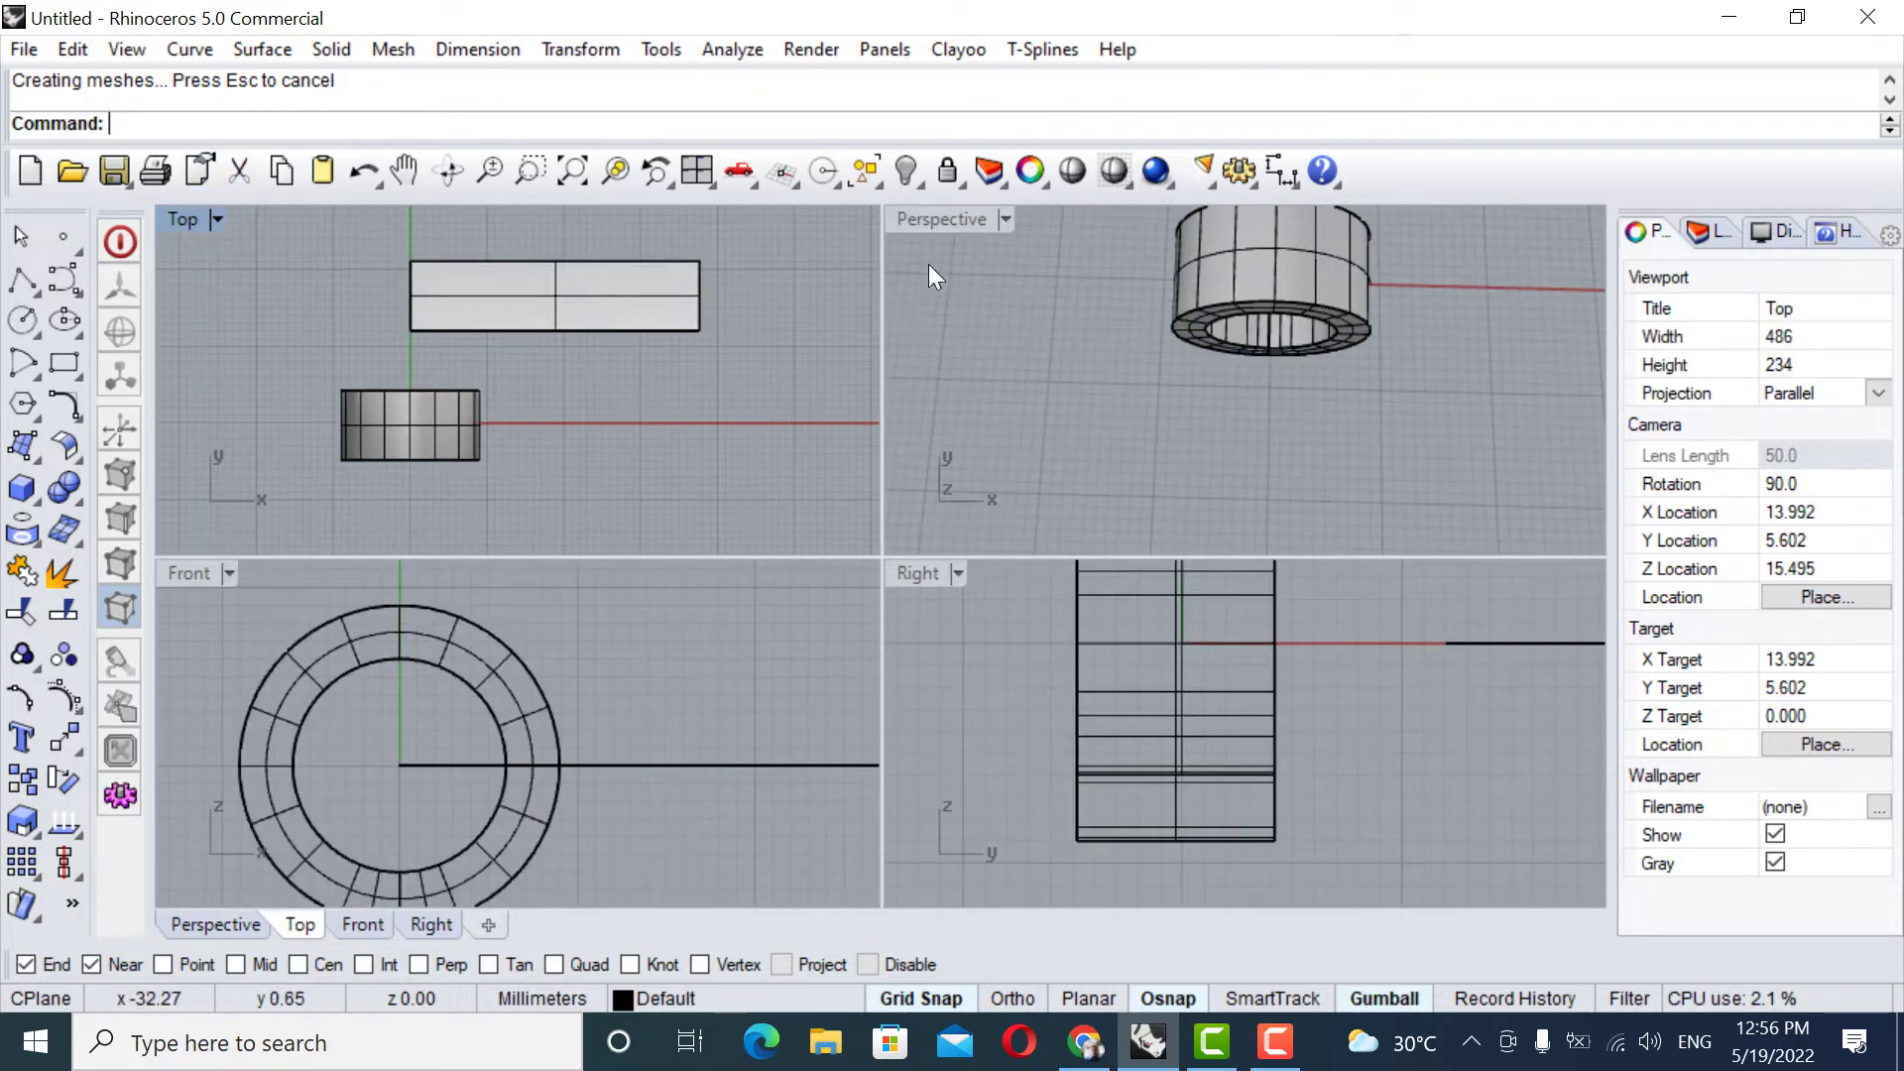
pyautogui.doubleClick(928, 213)
pyautogui.scroll(3, 948, 444)
pyautogui.moveTo(948, 445); pyautogui.dragTo(894, 341, button='right')
pyautogui.scroll(-3, 878, 400)
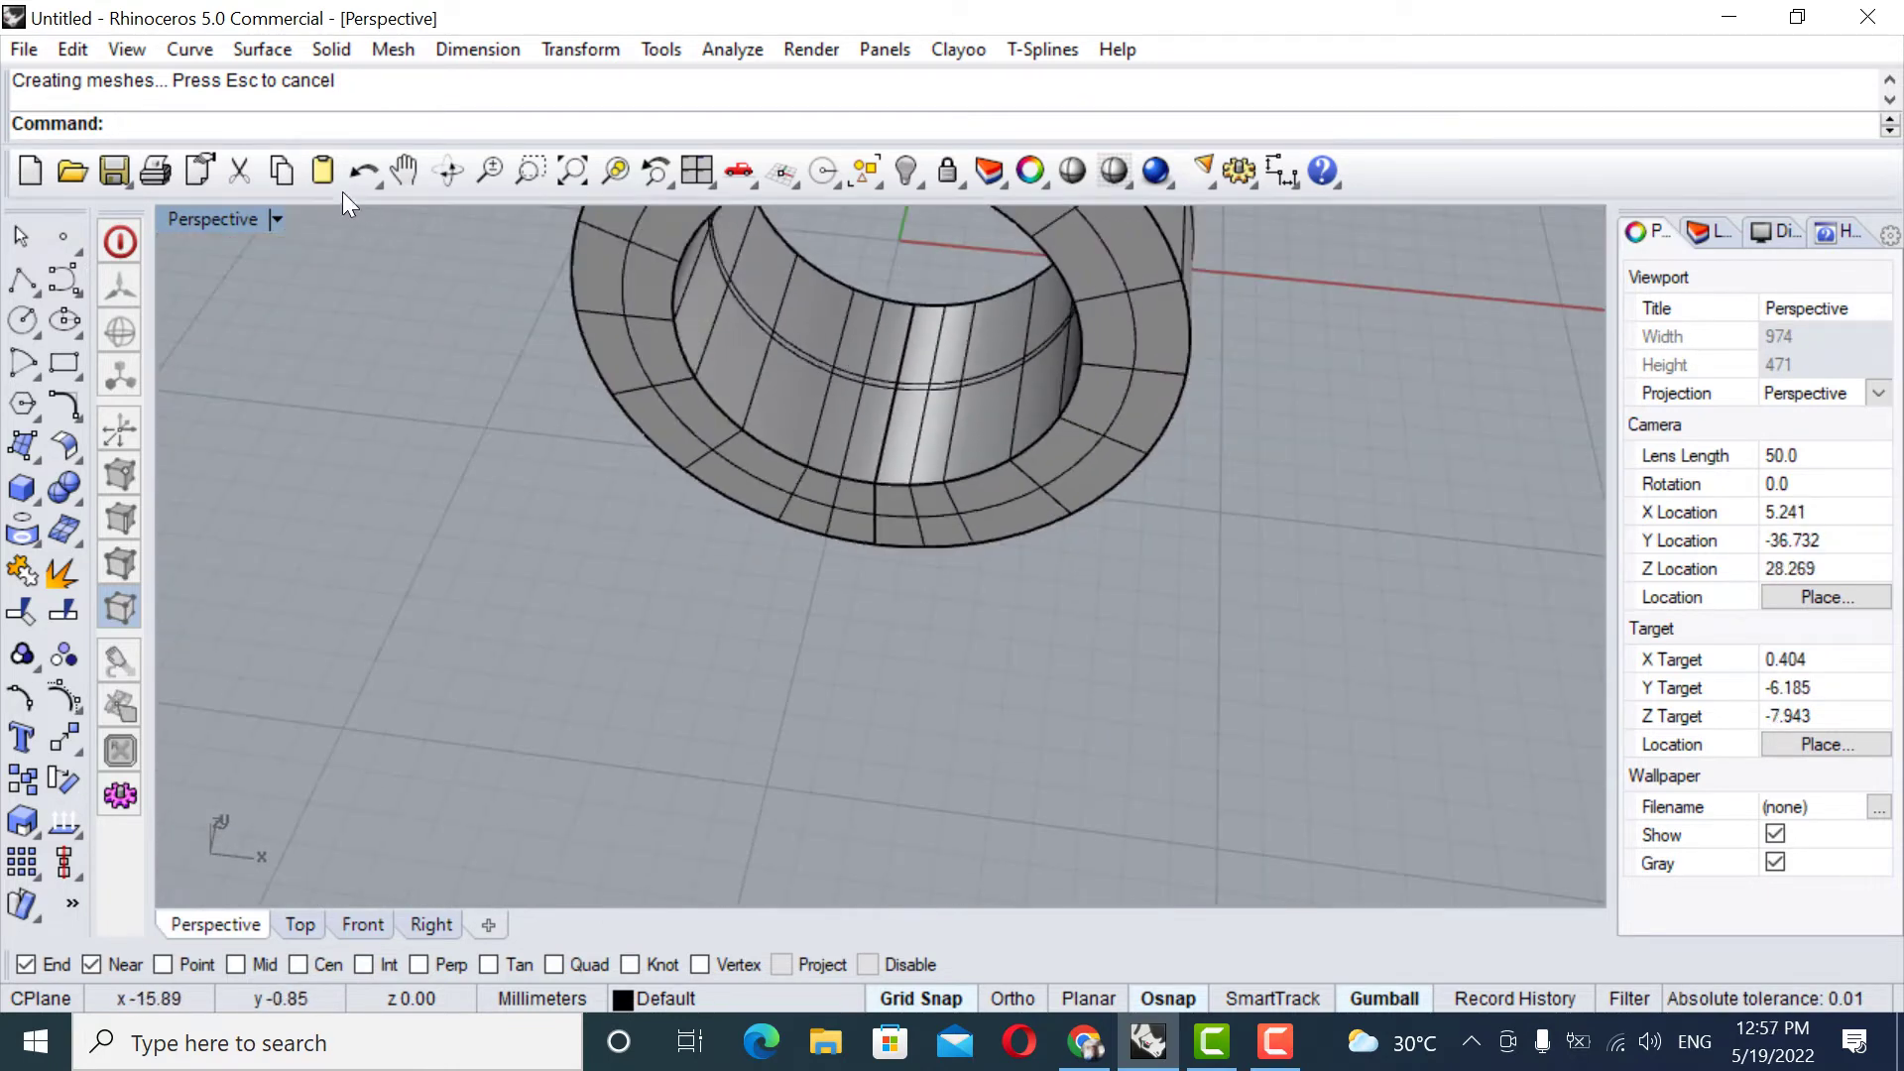
pyautogui.doubleClick(219, 216)
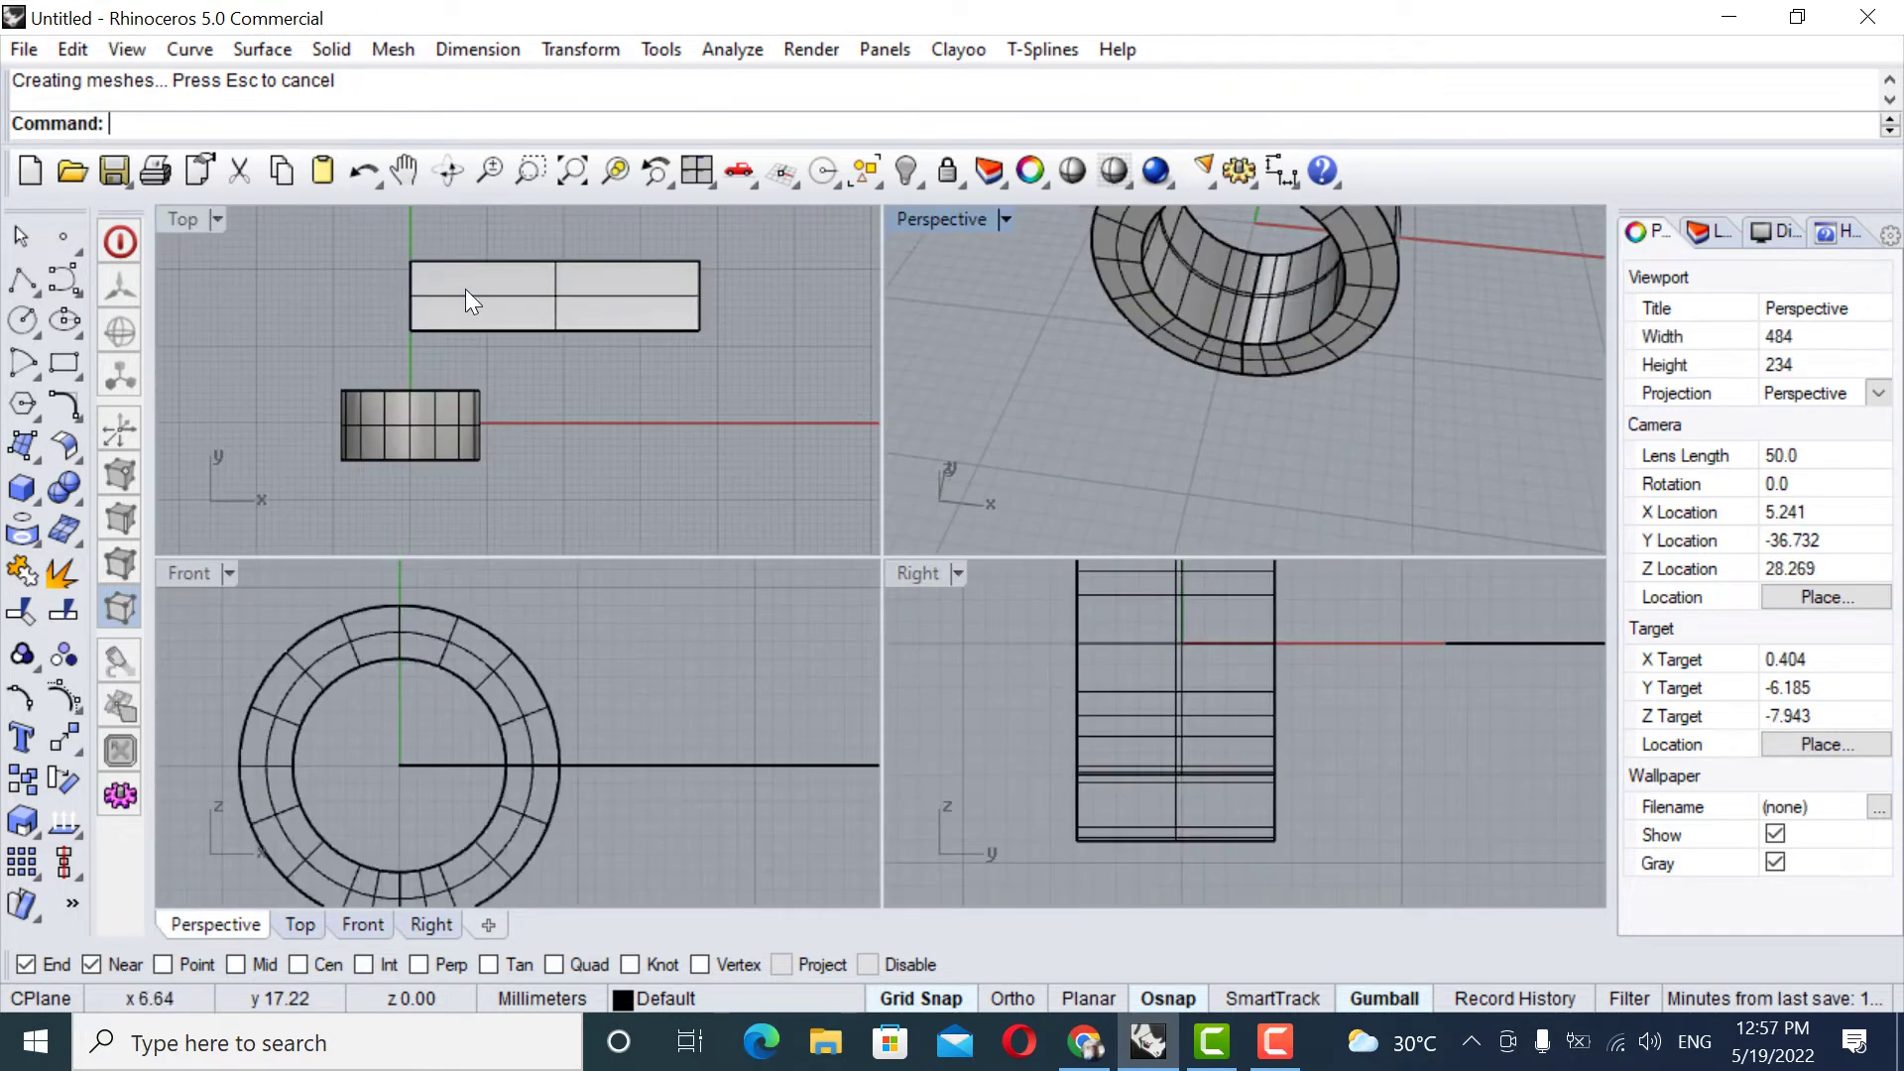
pyautogui.doubleClick(179, 219)
pyautogui.scroll(2, 906, 407)
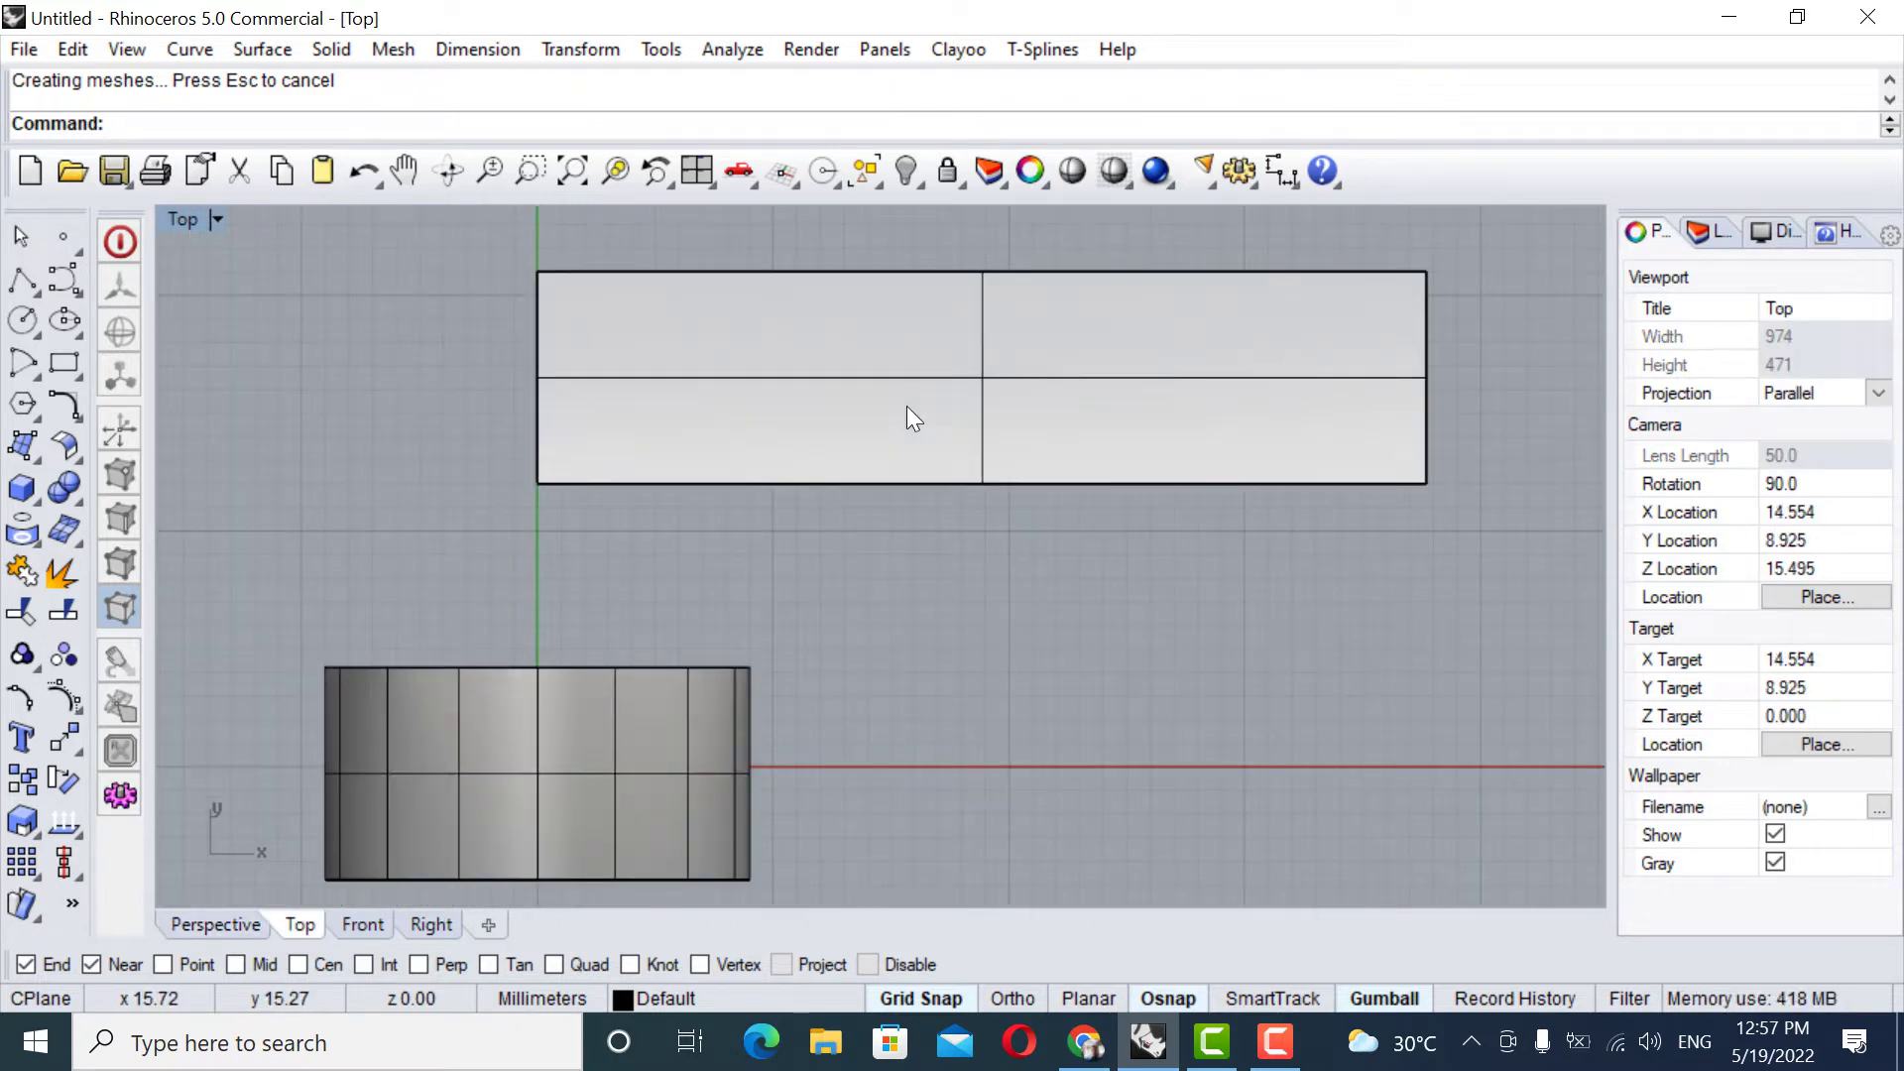
# Create Arial solid text '925 silver', height 1 and thickness 1, and place it on the flat band rectangle.
pyautogui.click(328, 50)
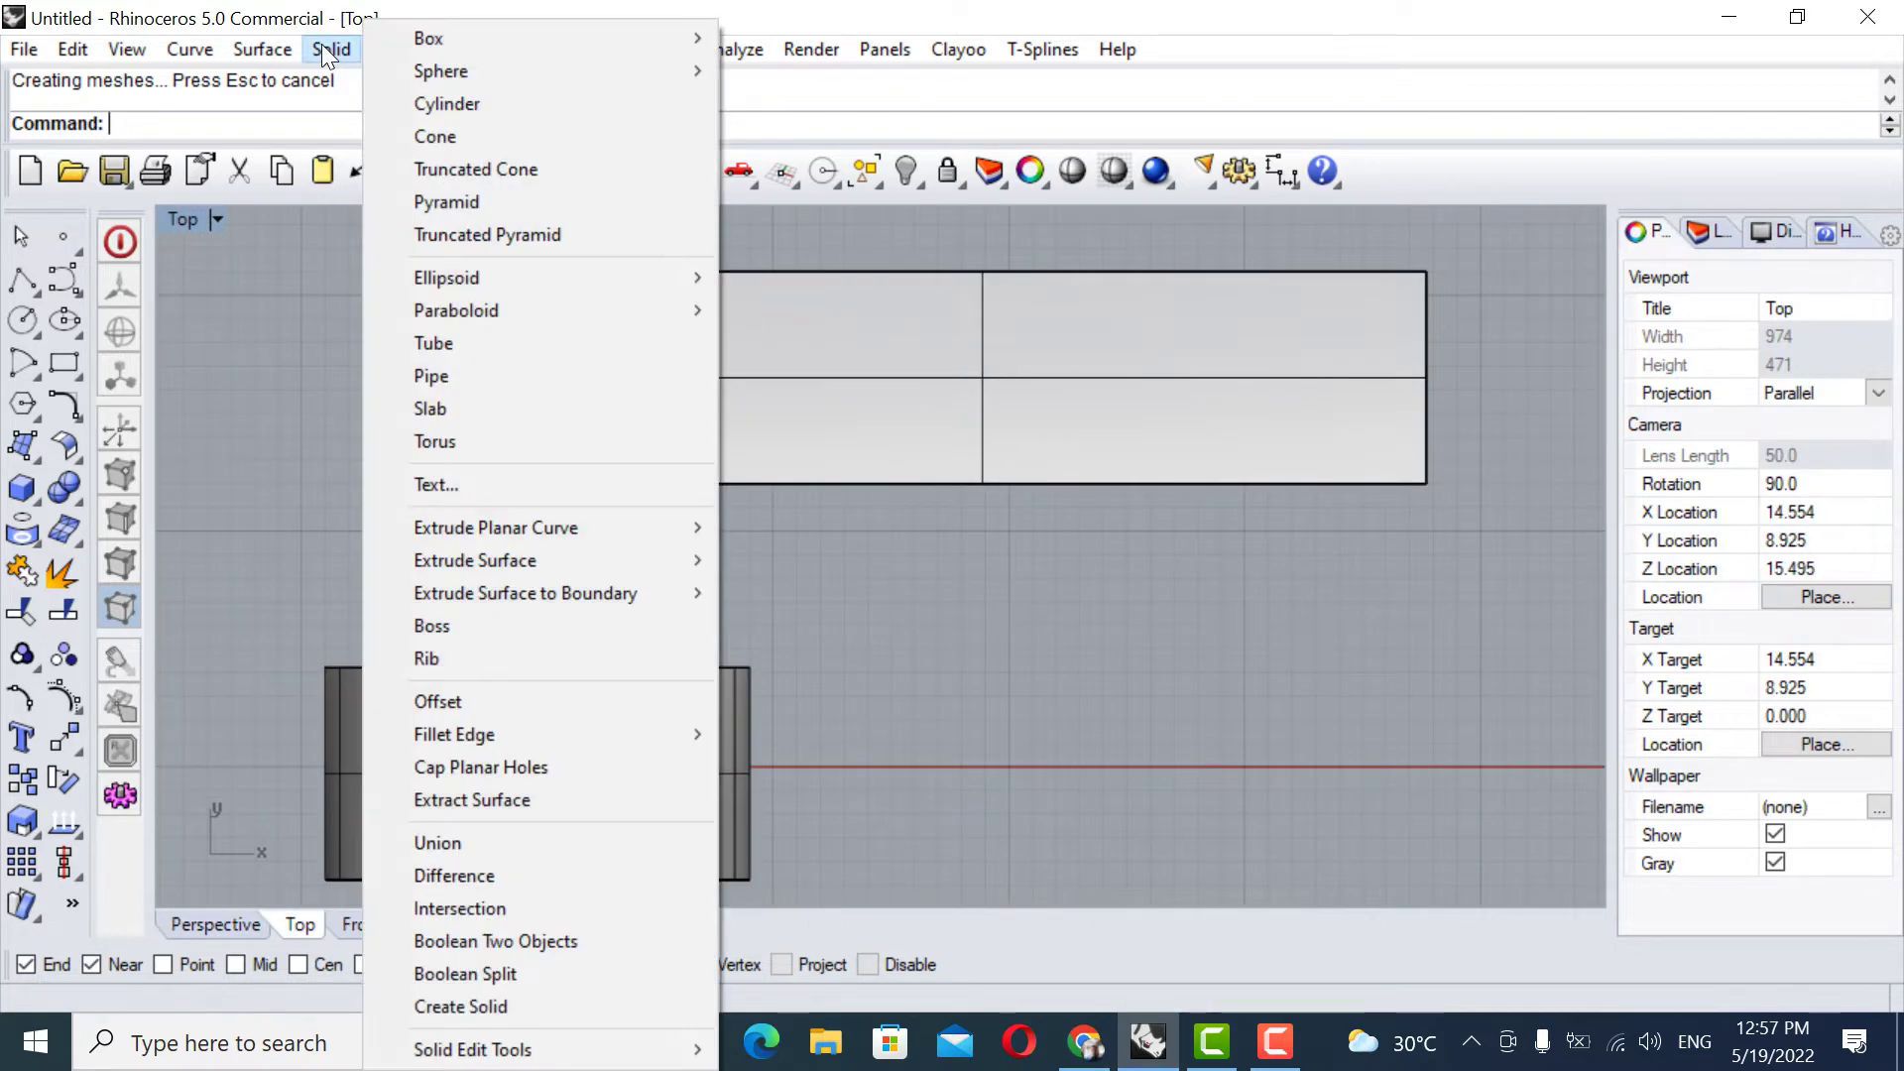
pyautogui.click(447, 487)
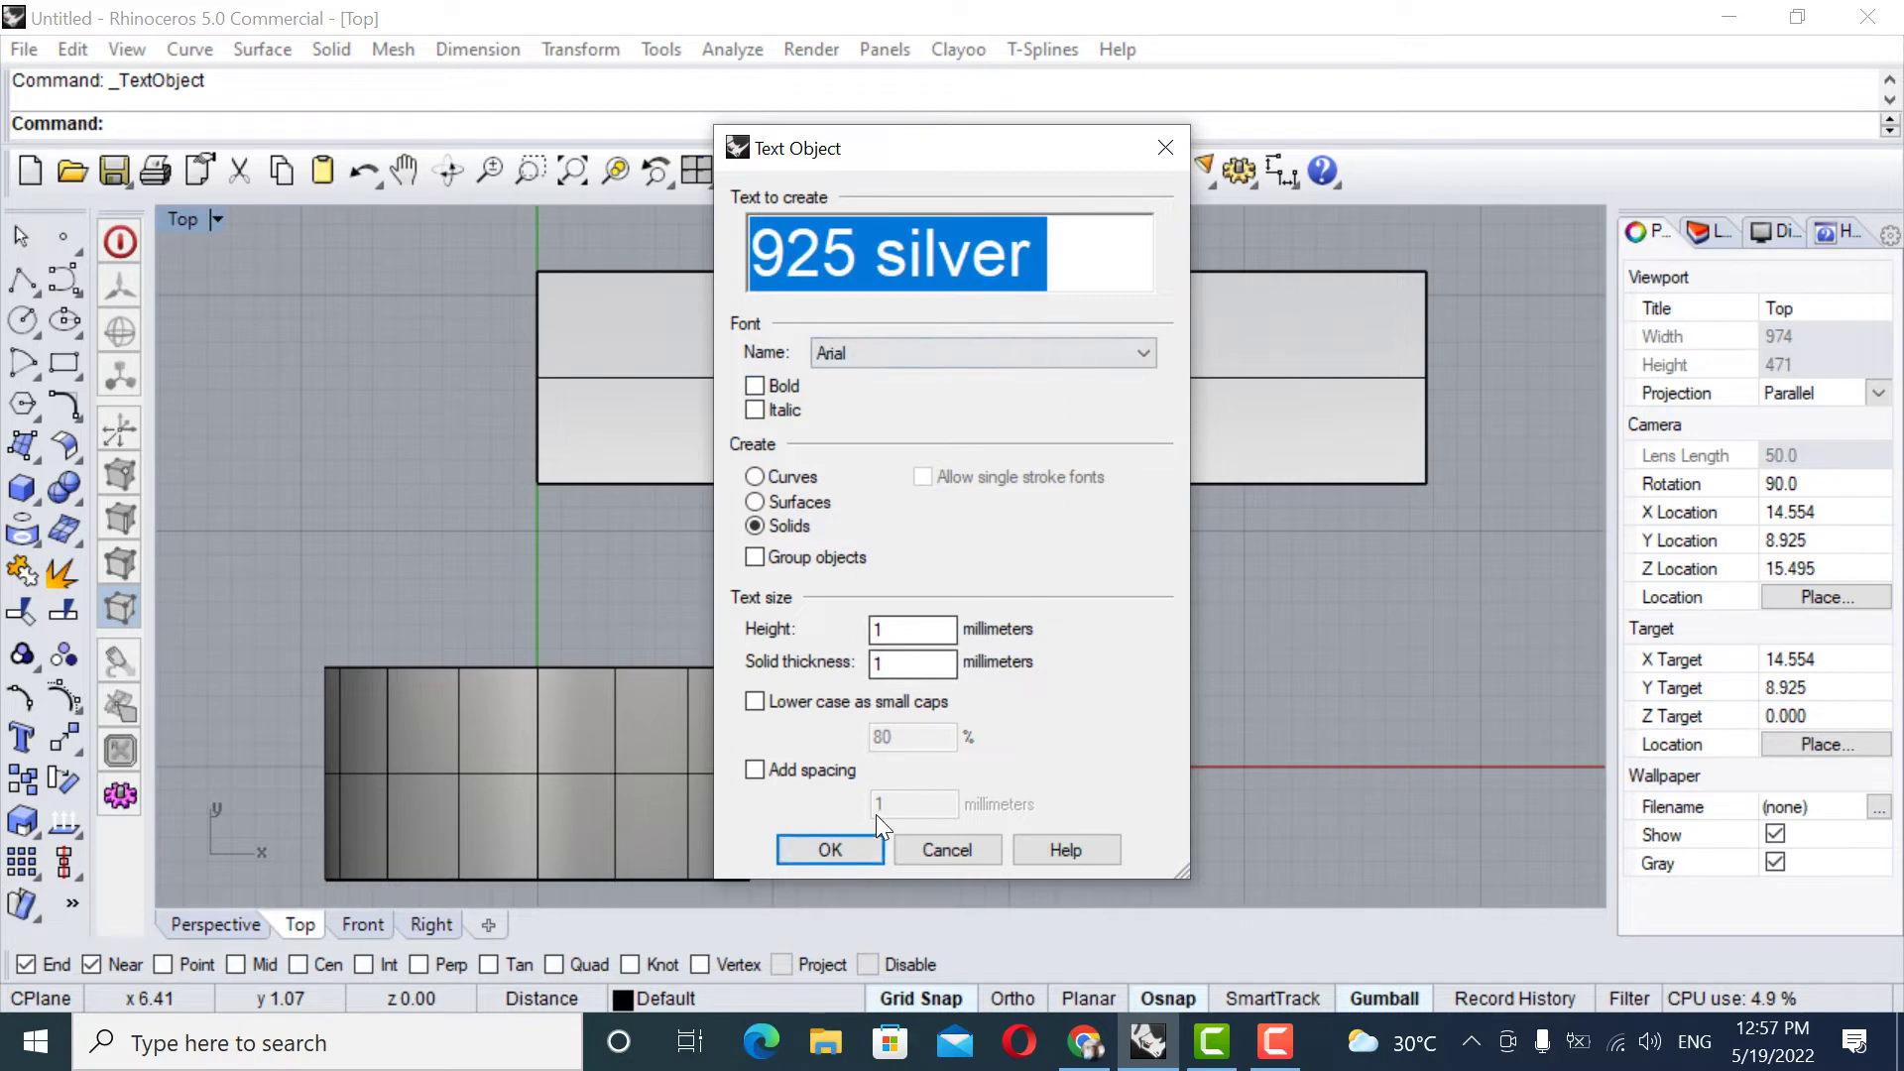
pyautogui.click(832, 853)
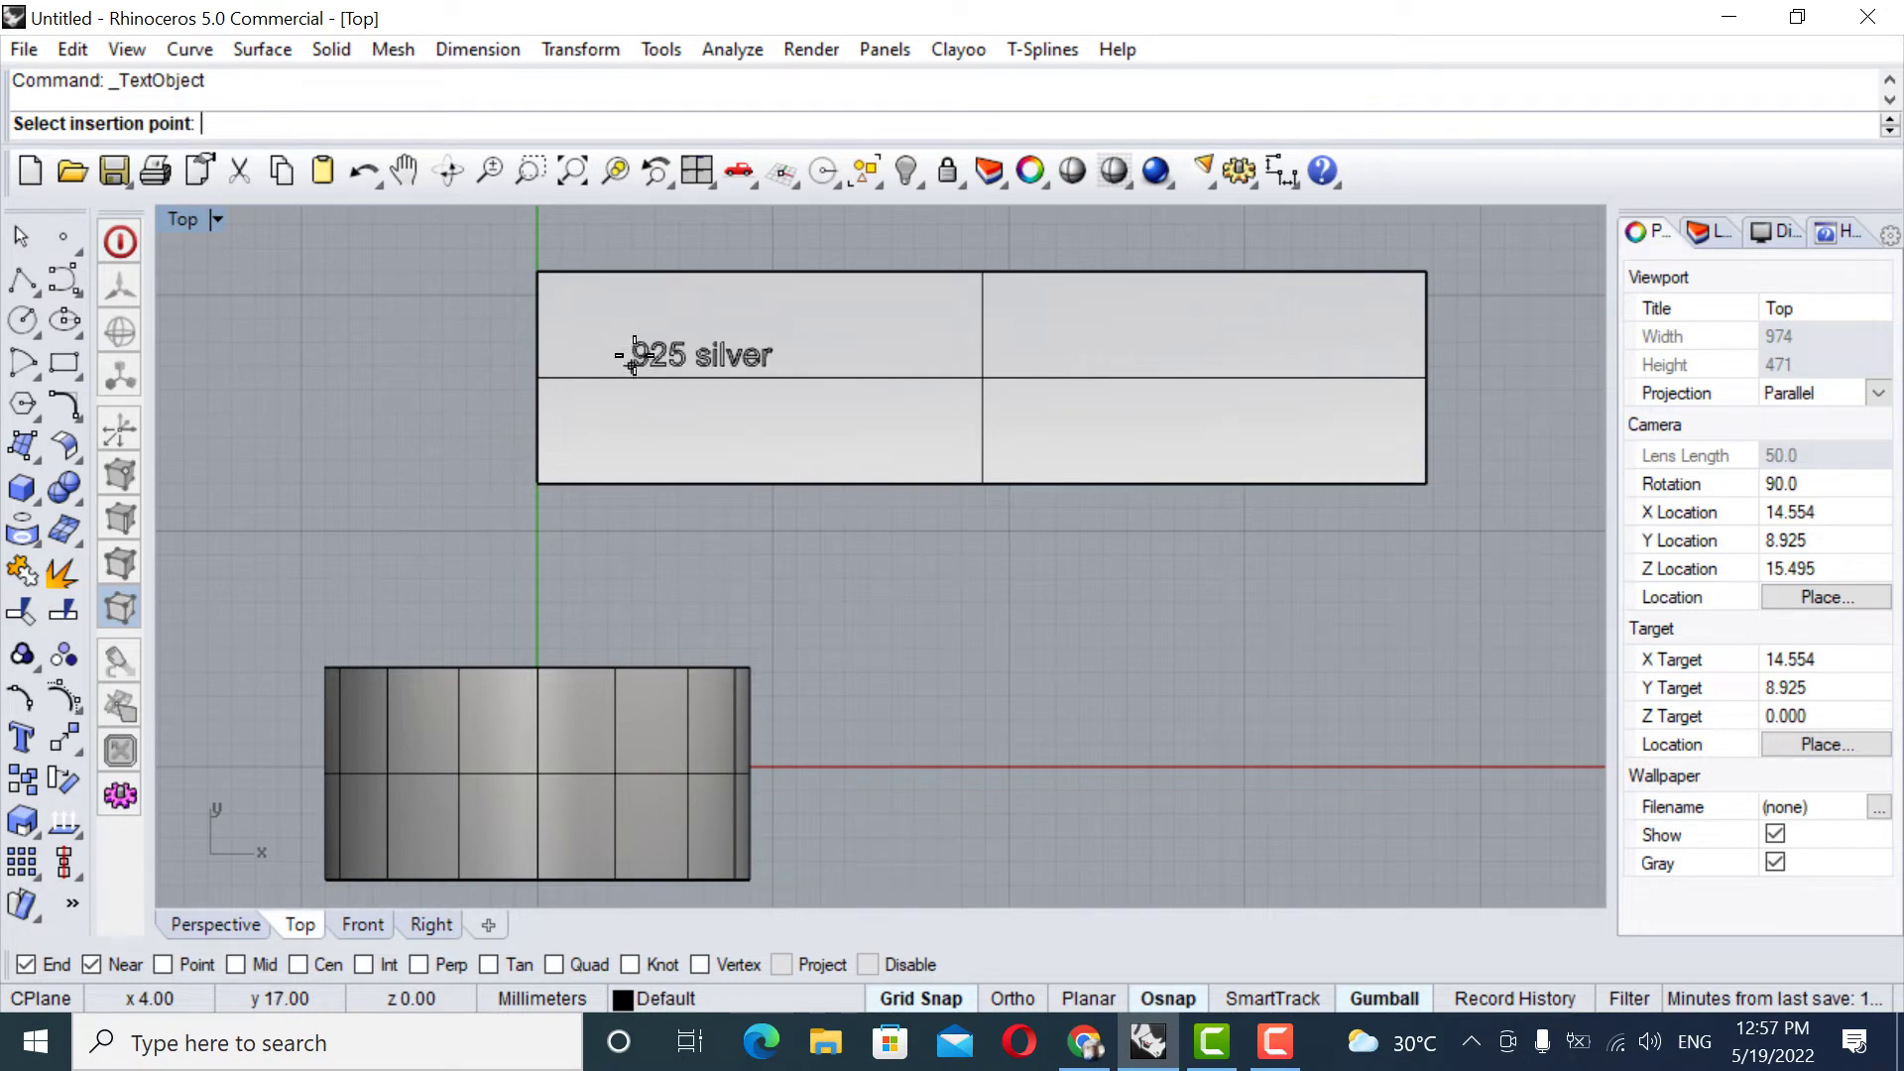
pyautogui.click(632, 356)
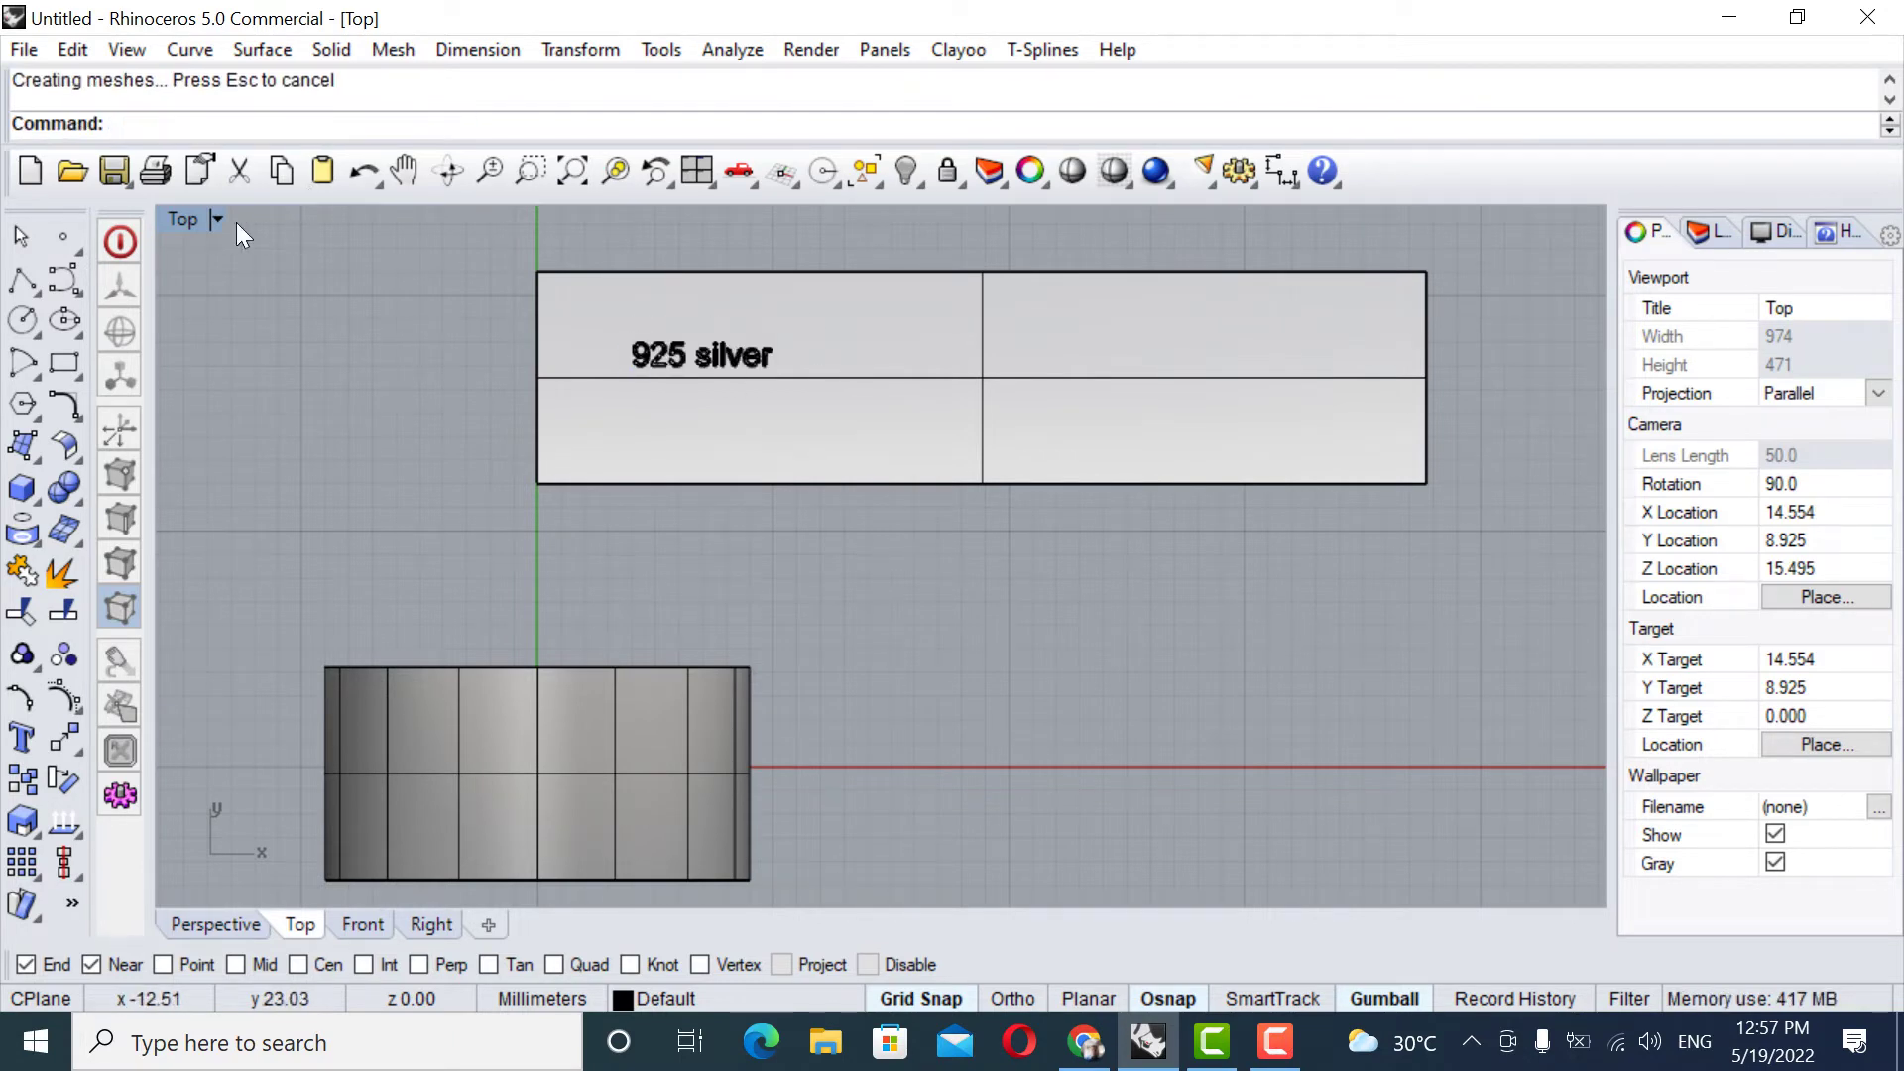
# Maximize the Right view and window-select the 925 silver text solids.
pyautogui.doubleClick(188, 222)
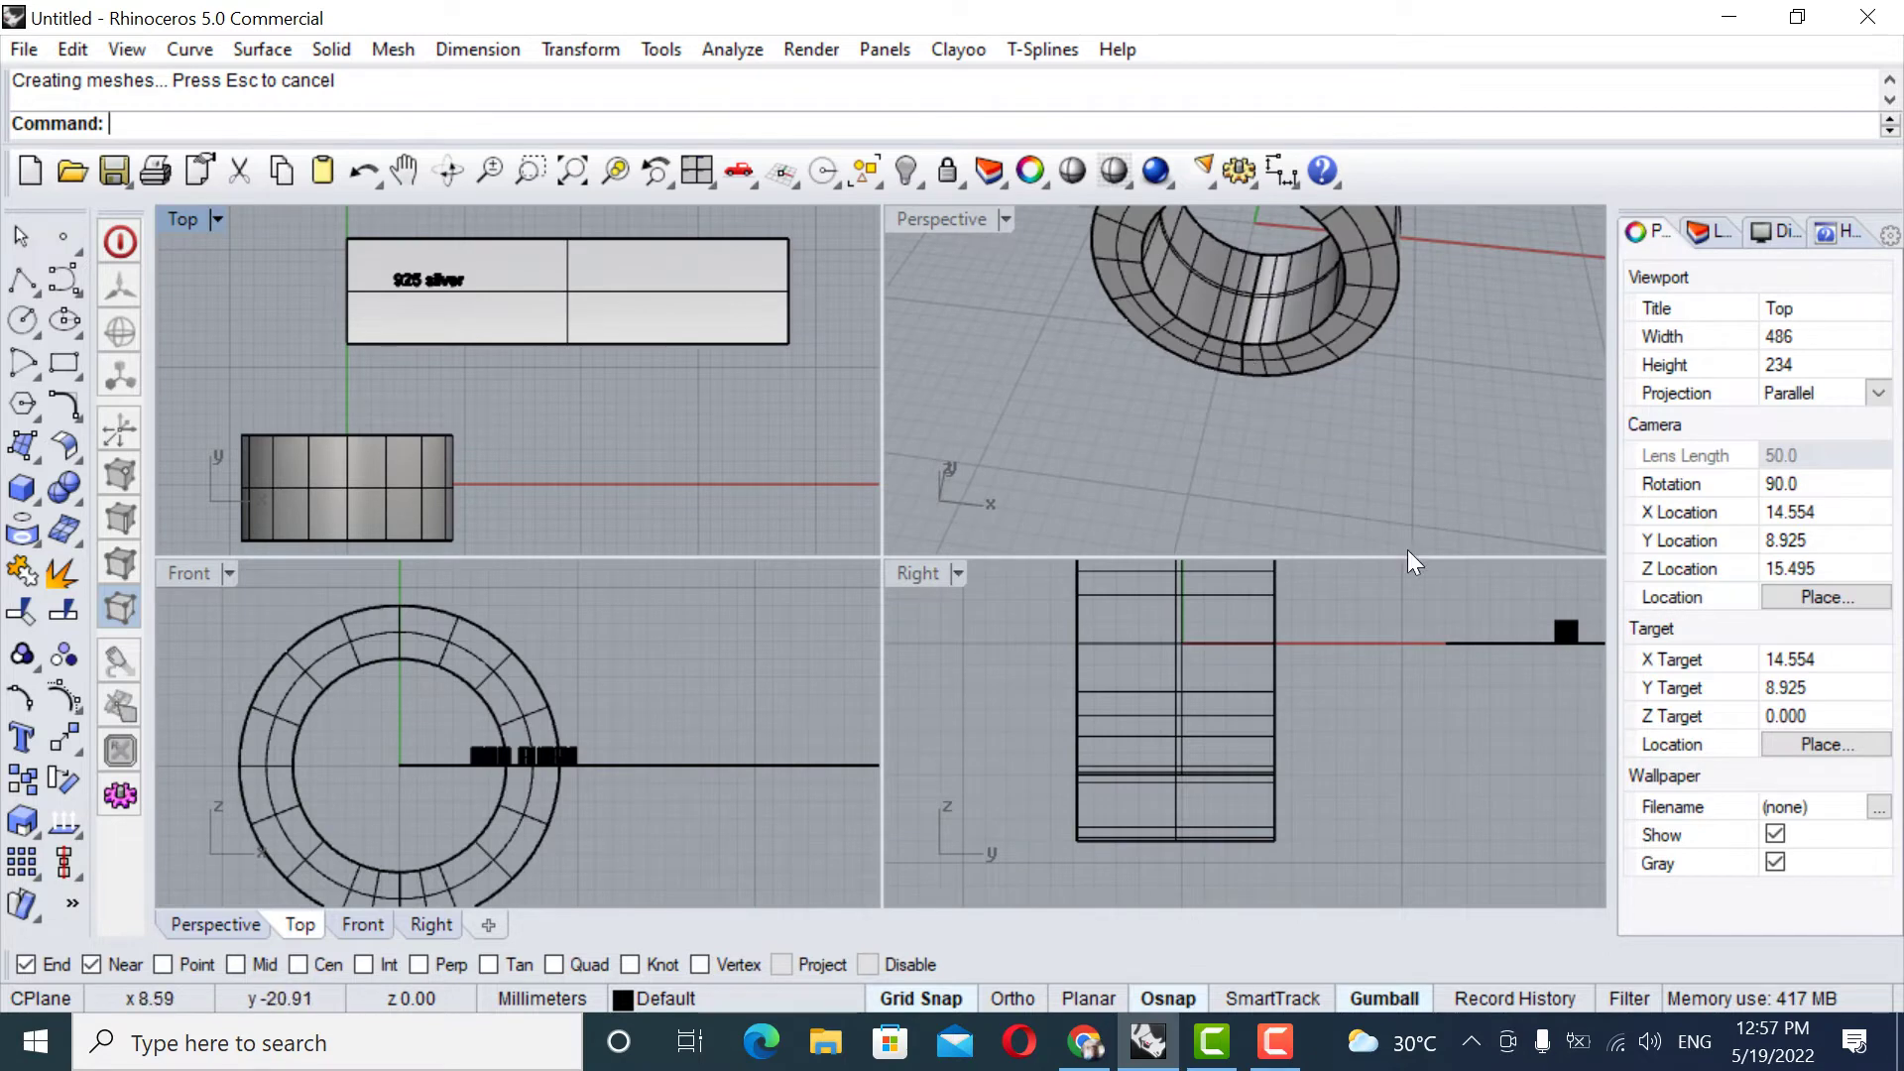
pyautogui.doubleClick(919, 573)
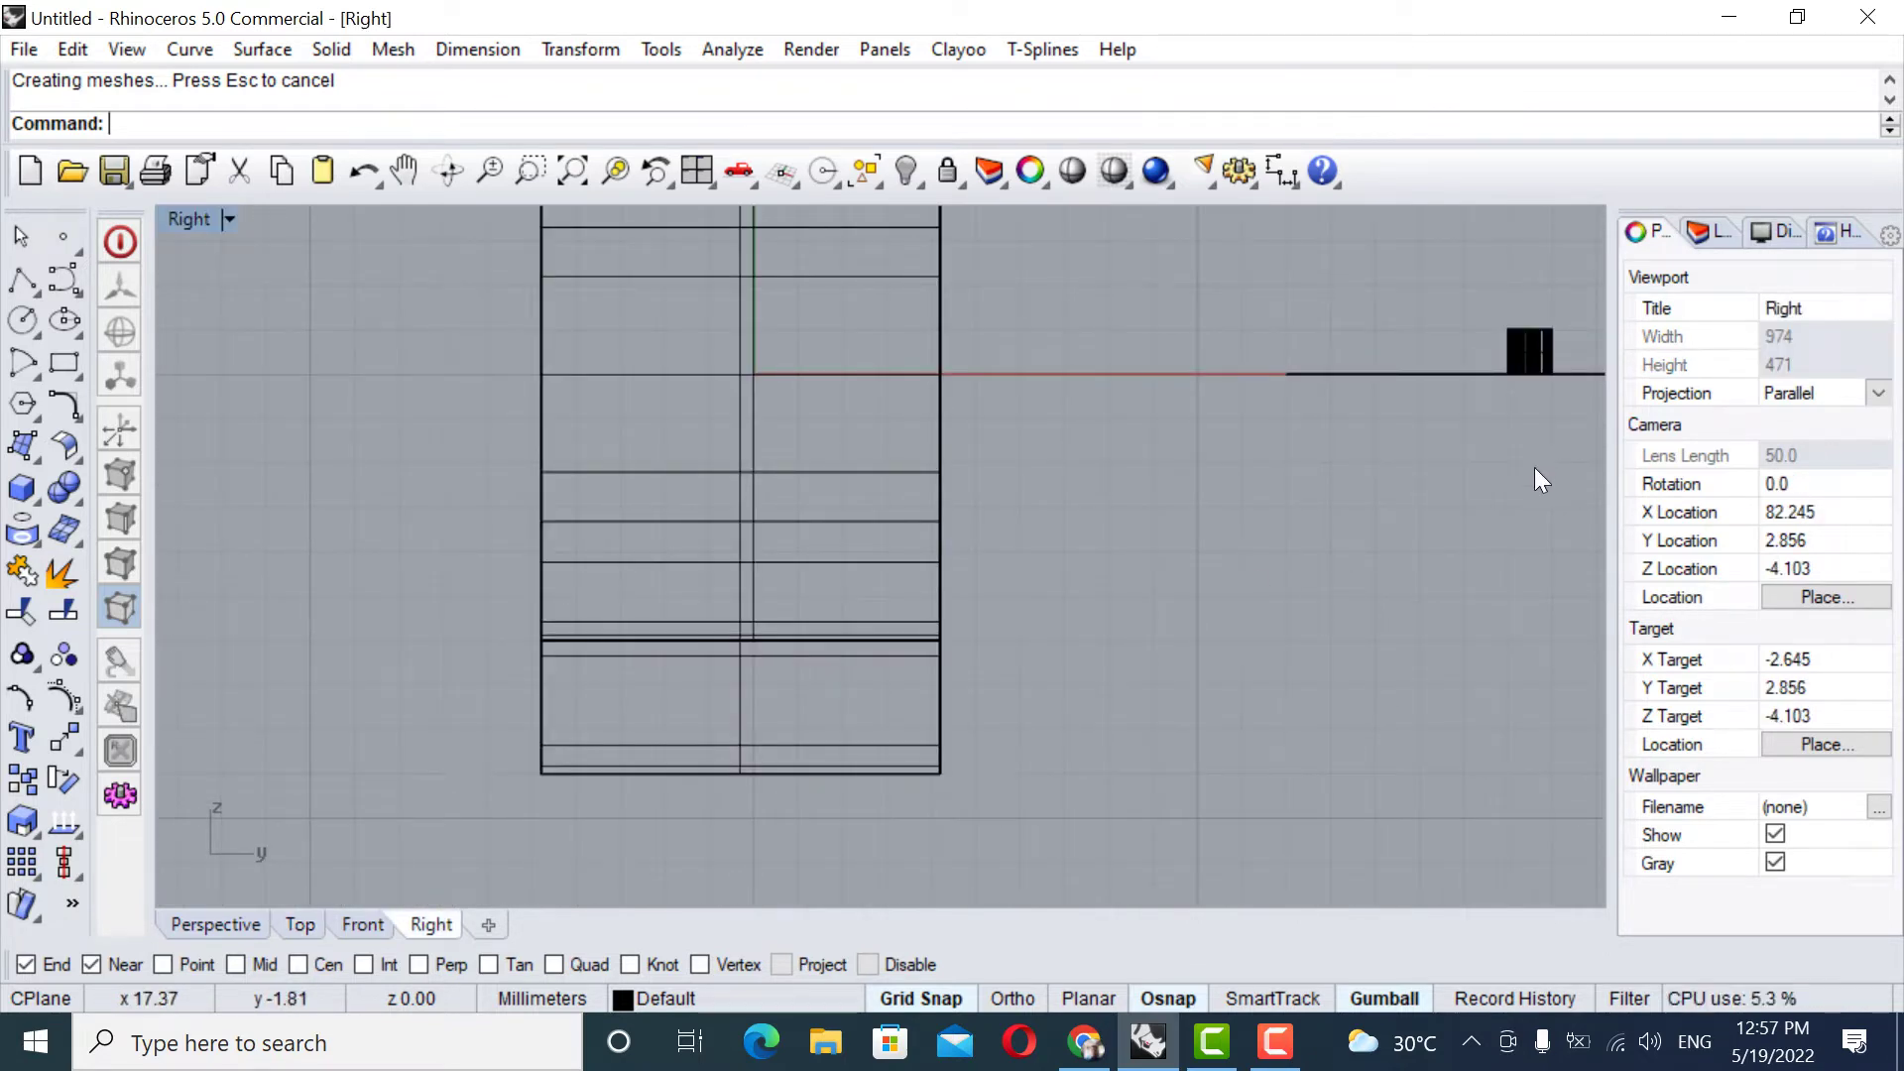
pyautogui.moveTo(1520, 499); pyautogui.dragTo(1313, 507, button='right')
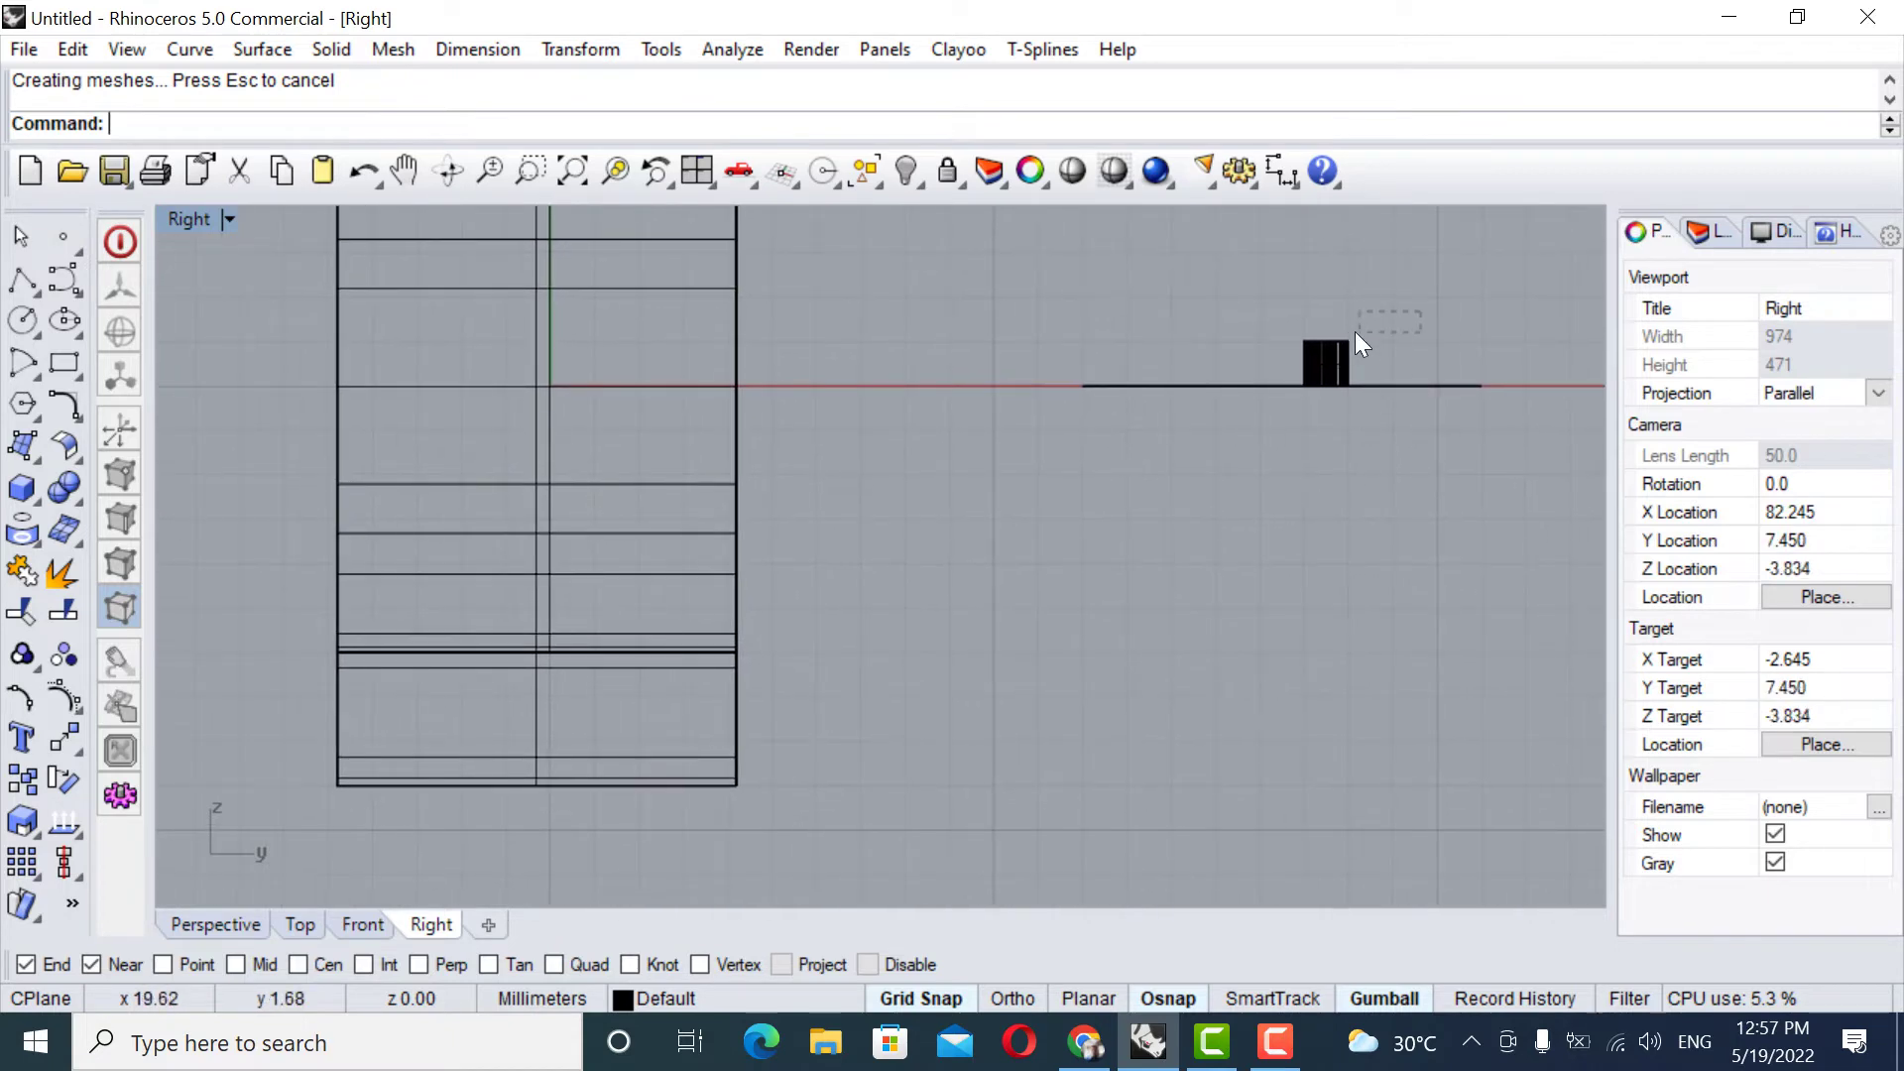
pyautogui.moveTo(1356, 332); pyautogui.dragTo(1234, 355)
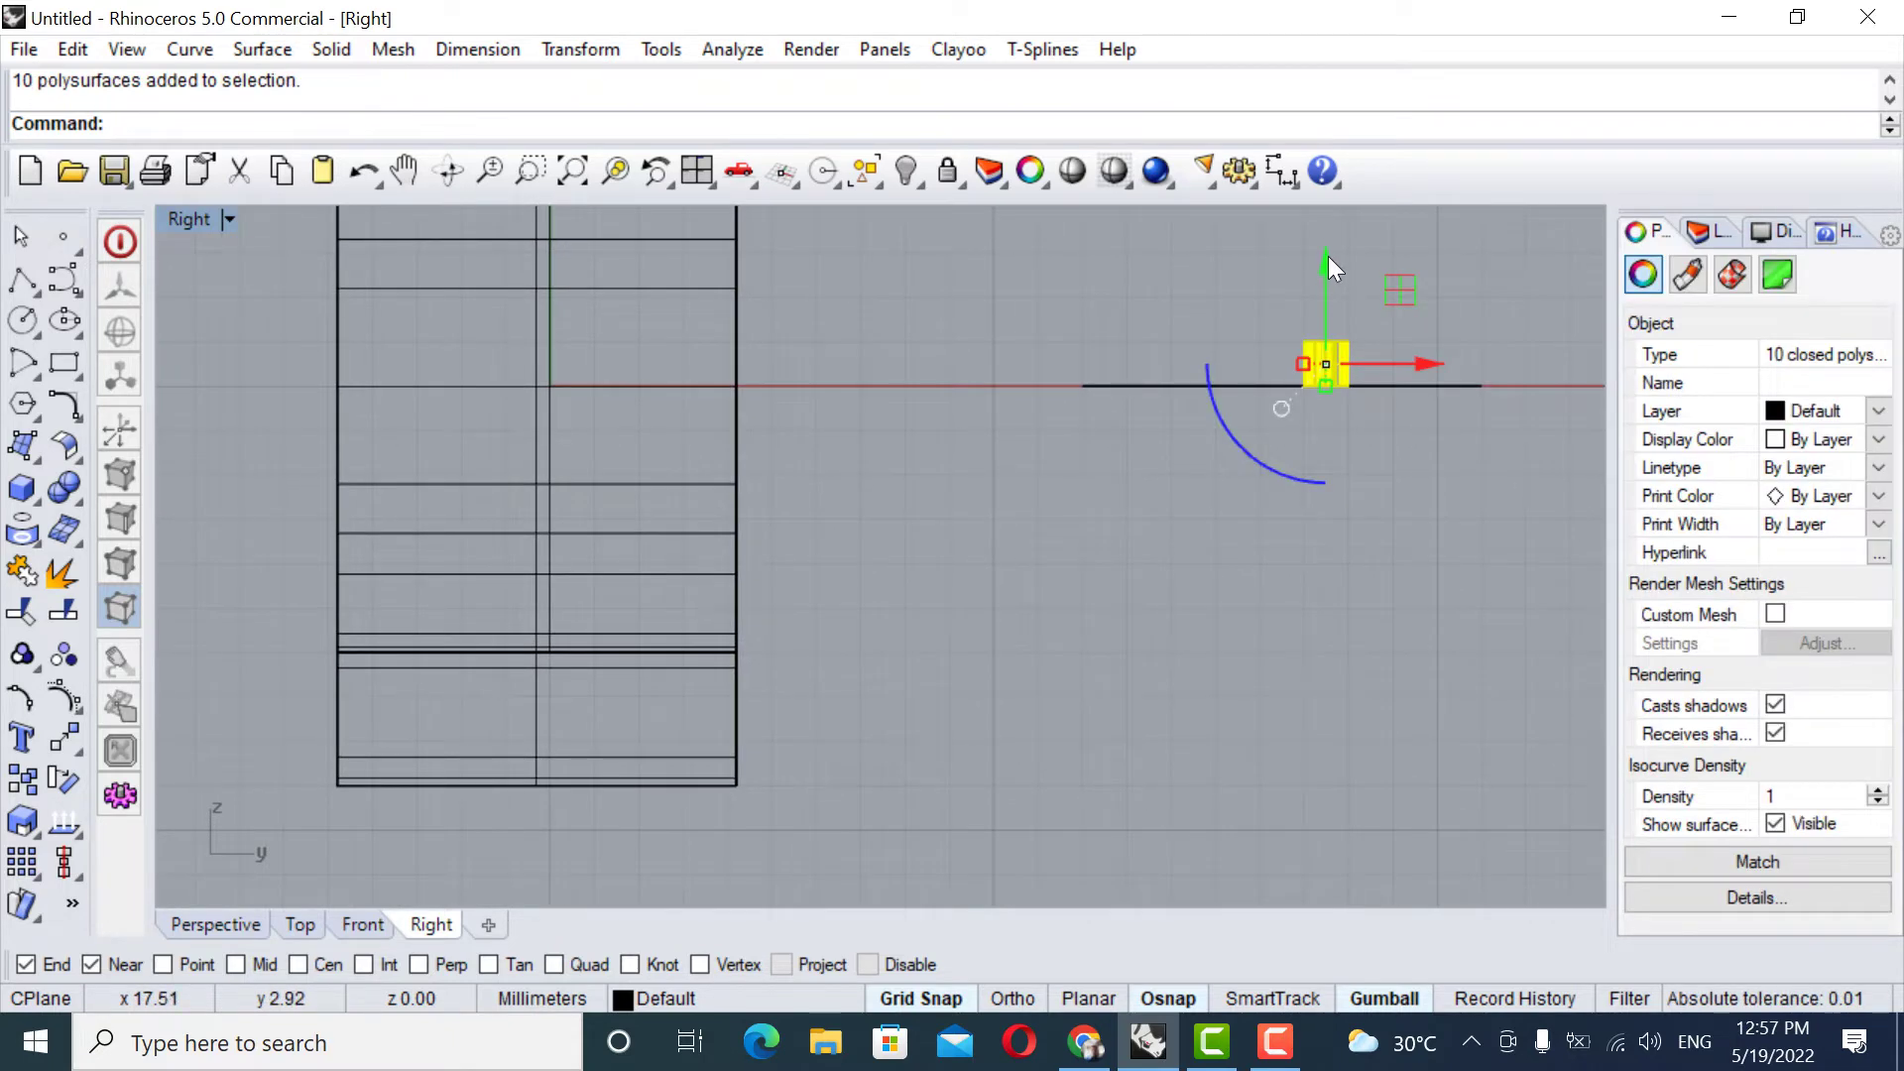
# Turn off Grid Snap and Osnap, then move the text vertically with the gumball to straddle the band.
pyautogui.moveTo(1329, 256); pyautogui.dragTo(1329, 300)
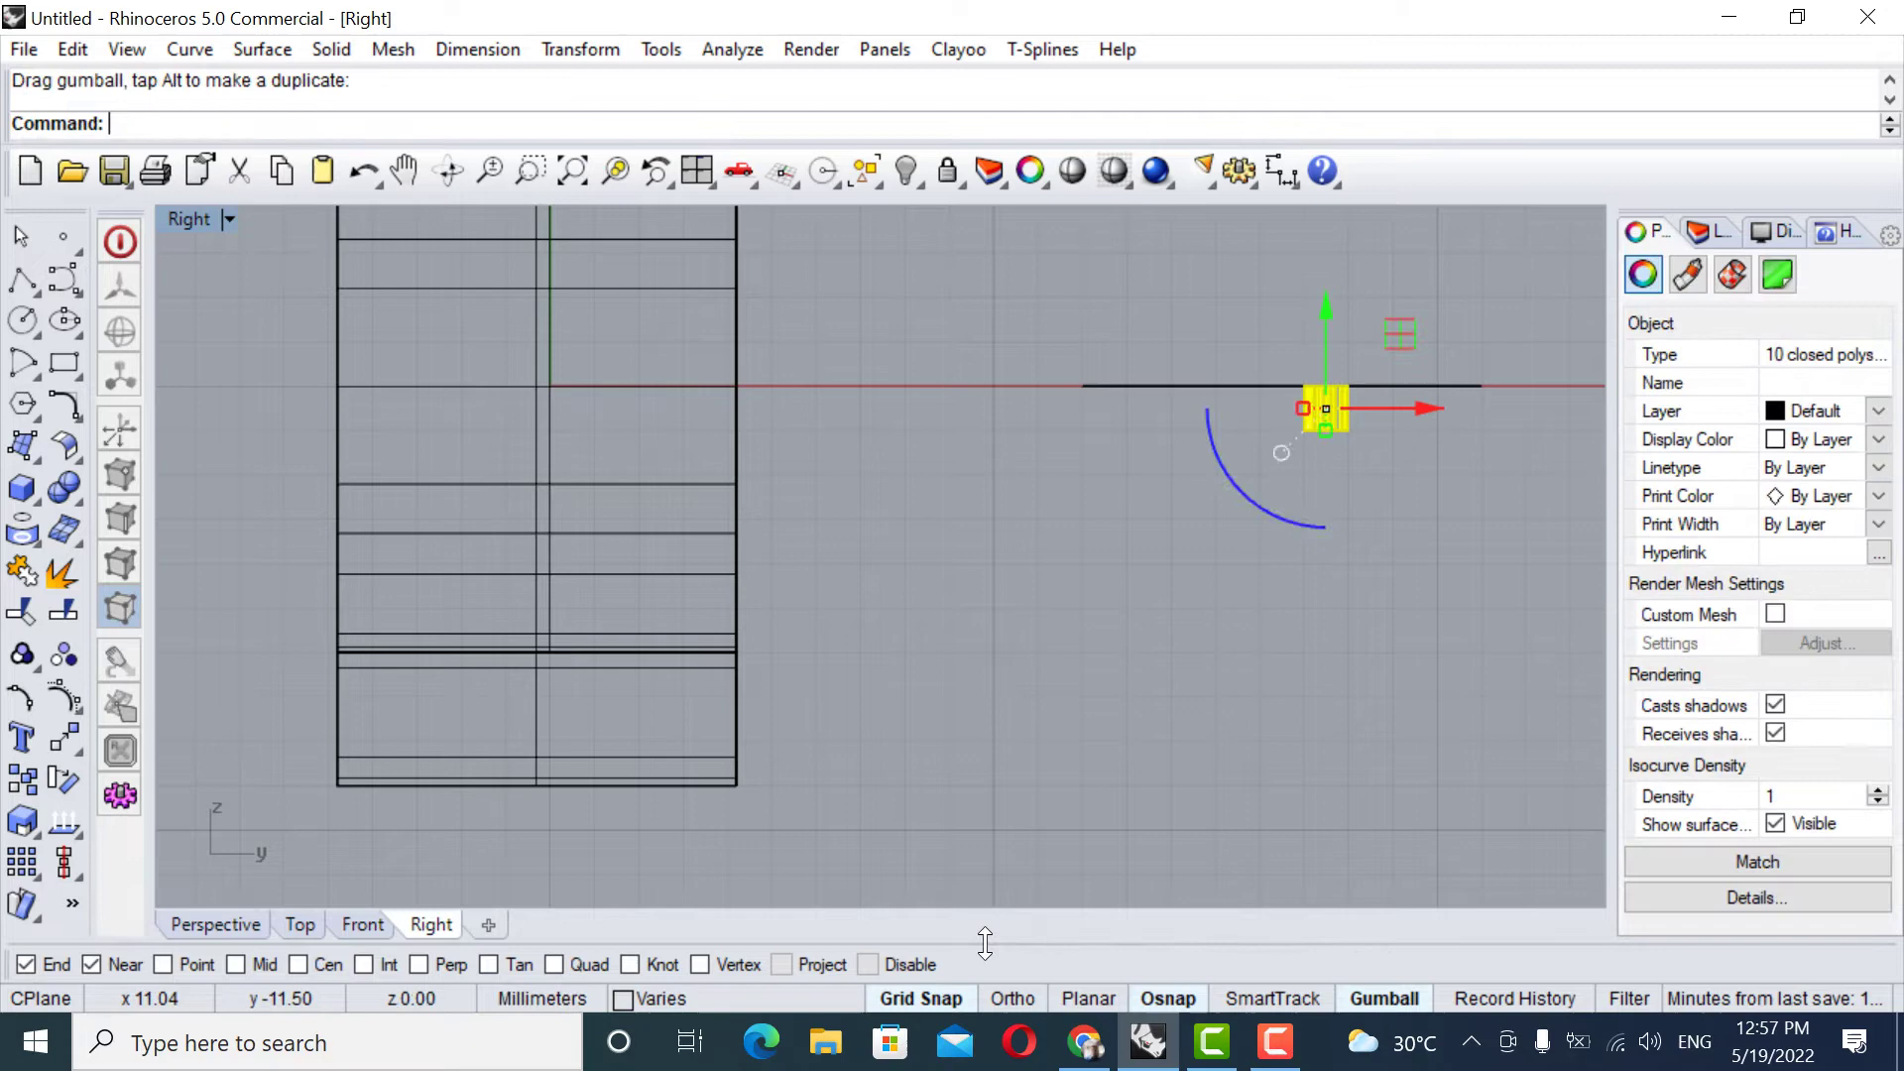
pyautogui.click(942, 998)
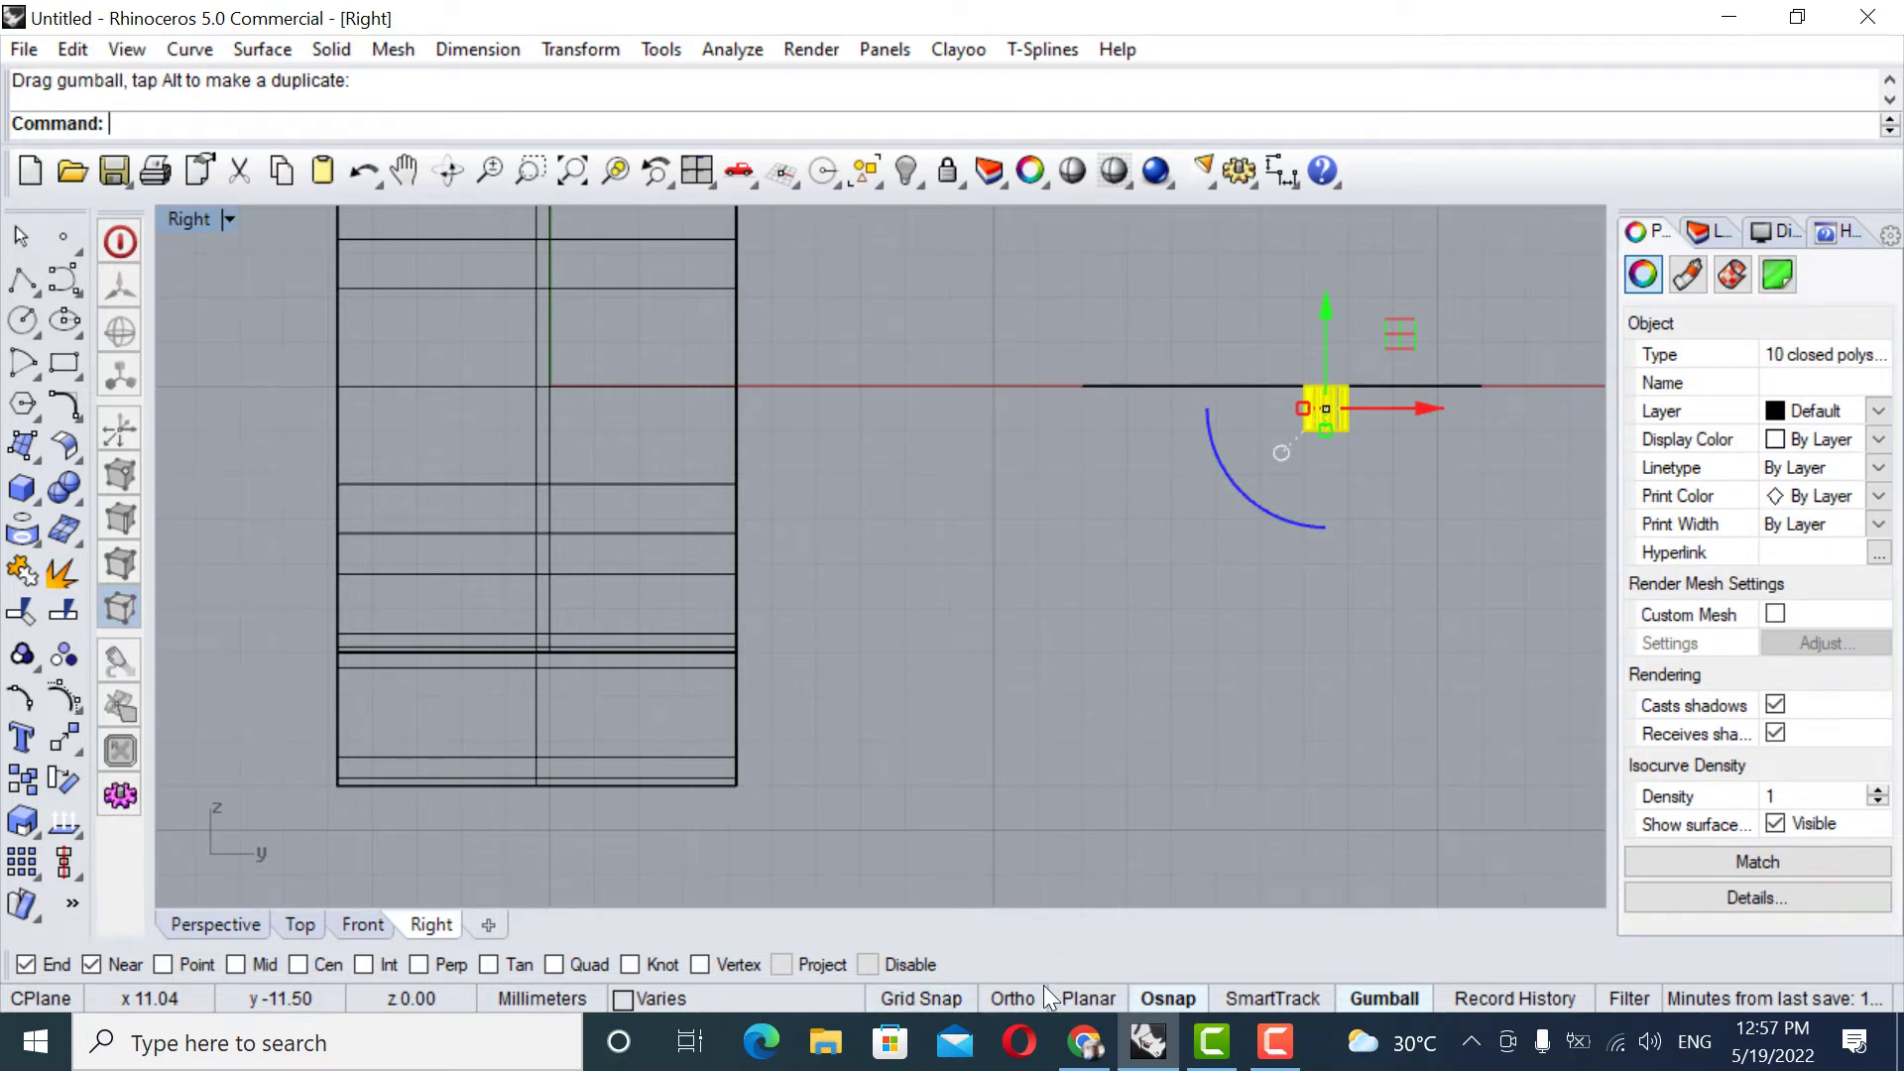
pyautogui.click(1177, 995)
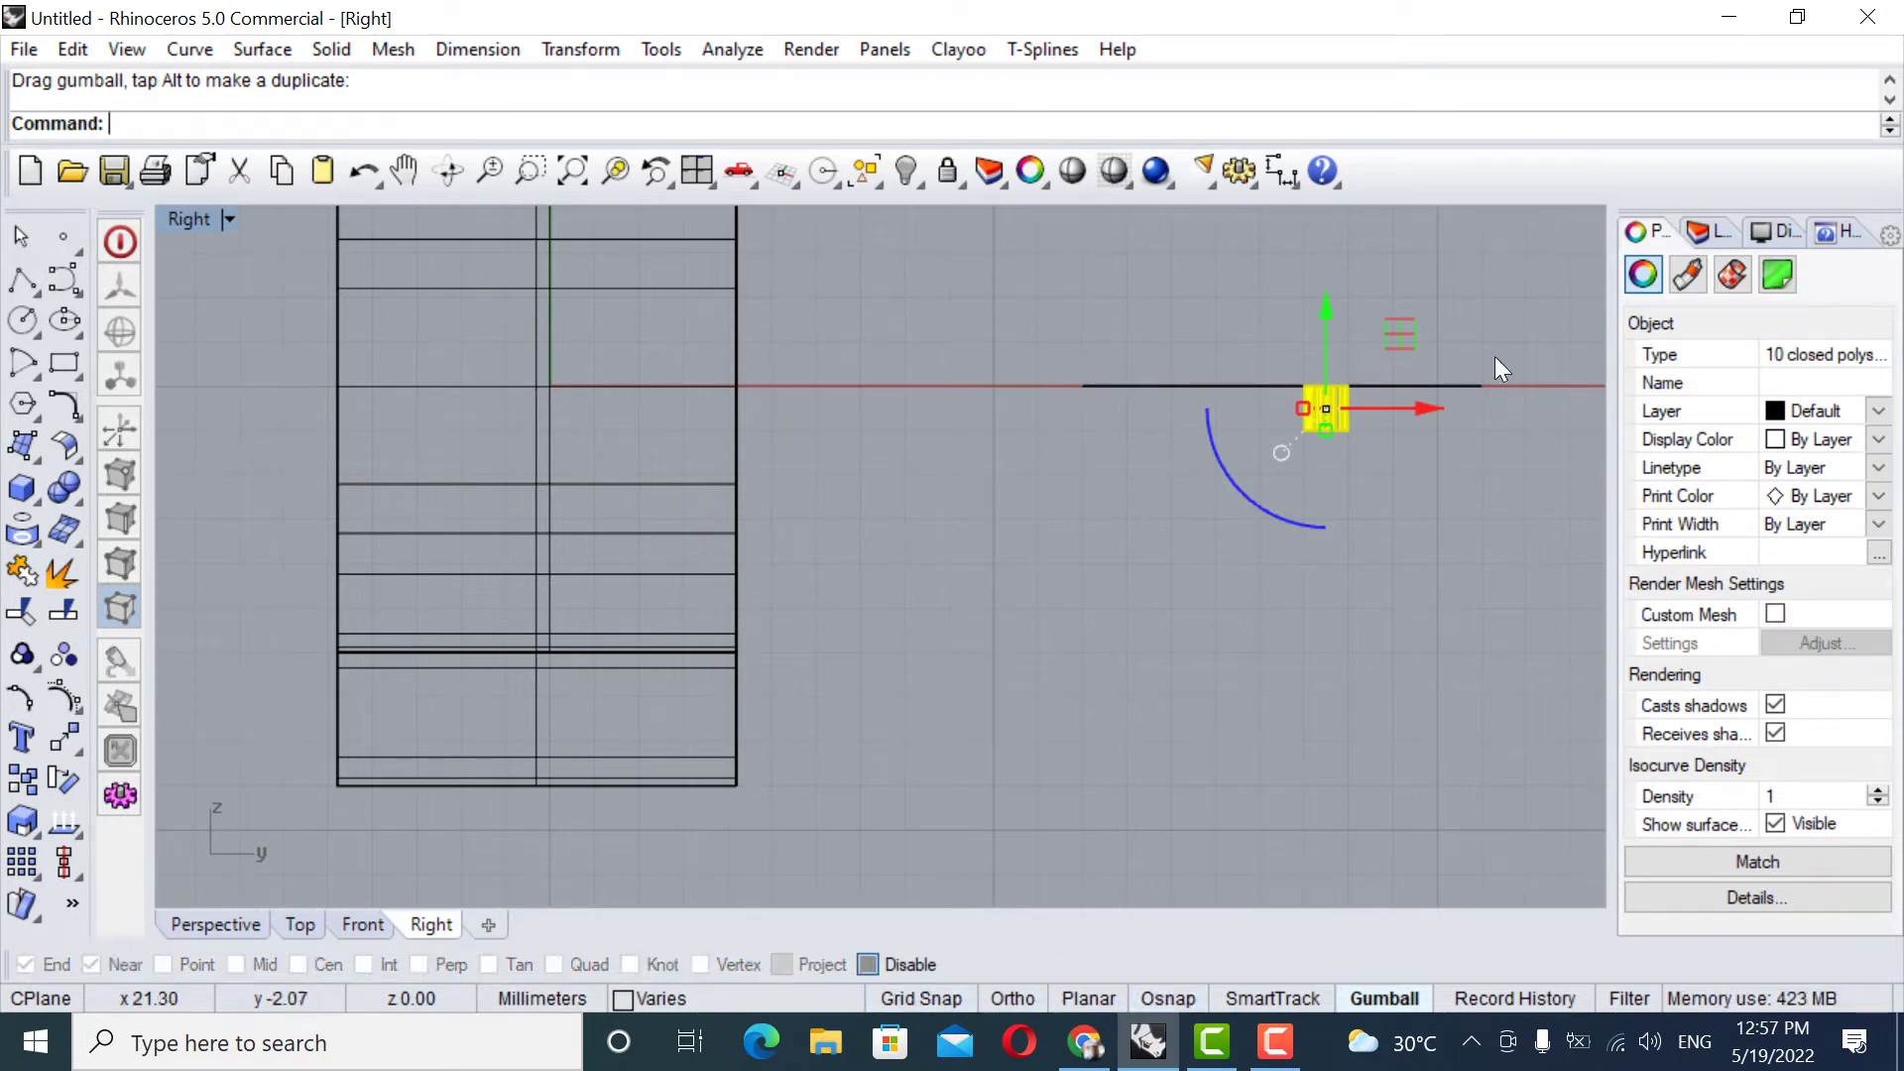
pyautogui.moveTo(1331, 318); pyautogui.dragTo(1331, 290)
pyautogui.click(1397, 548)
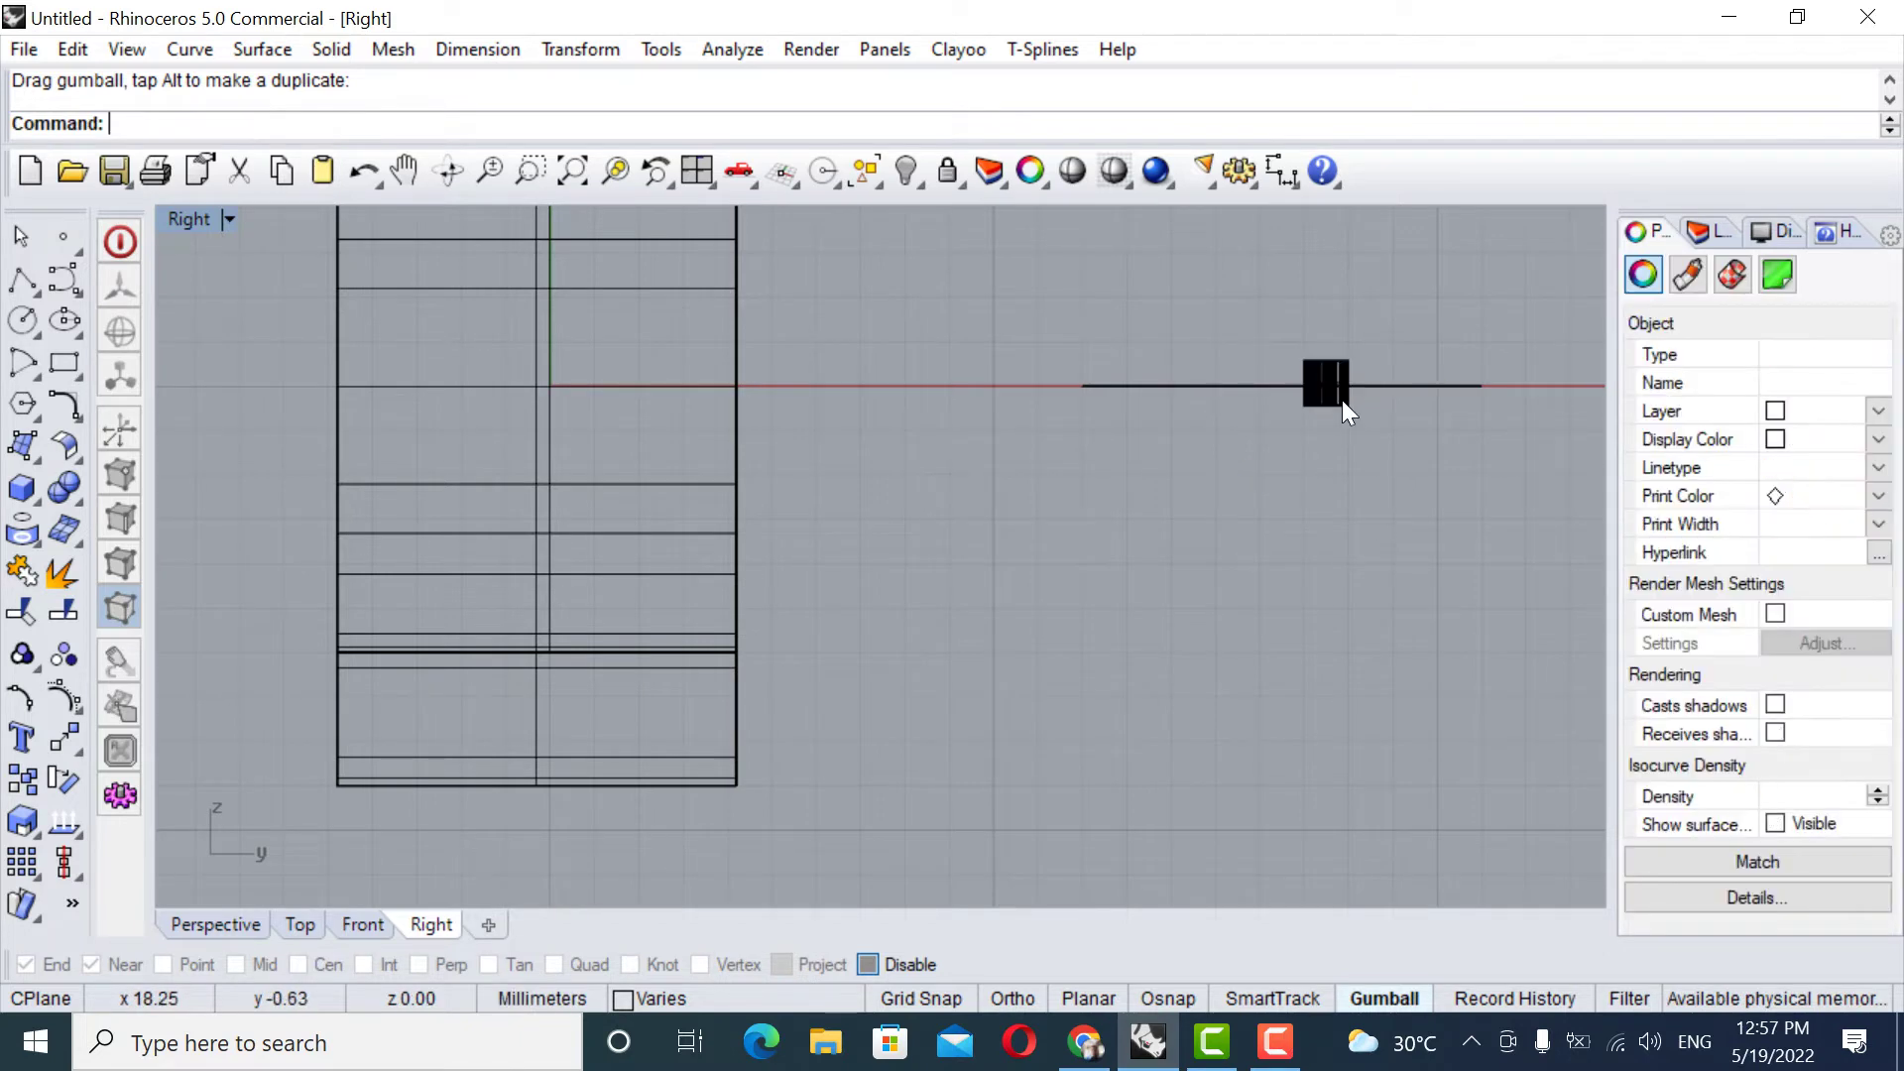
# Recenter the Right view on the ring and restore the four-viewport layout.
pyautogui.scroll(5, 1338, 399)
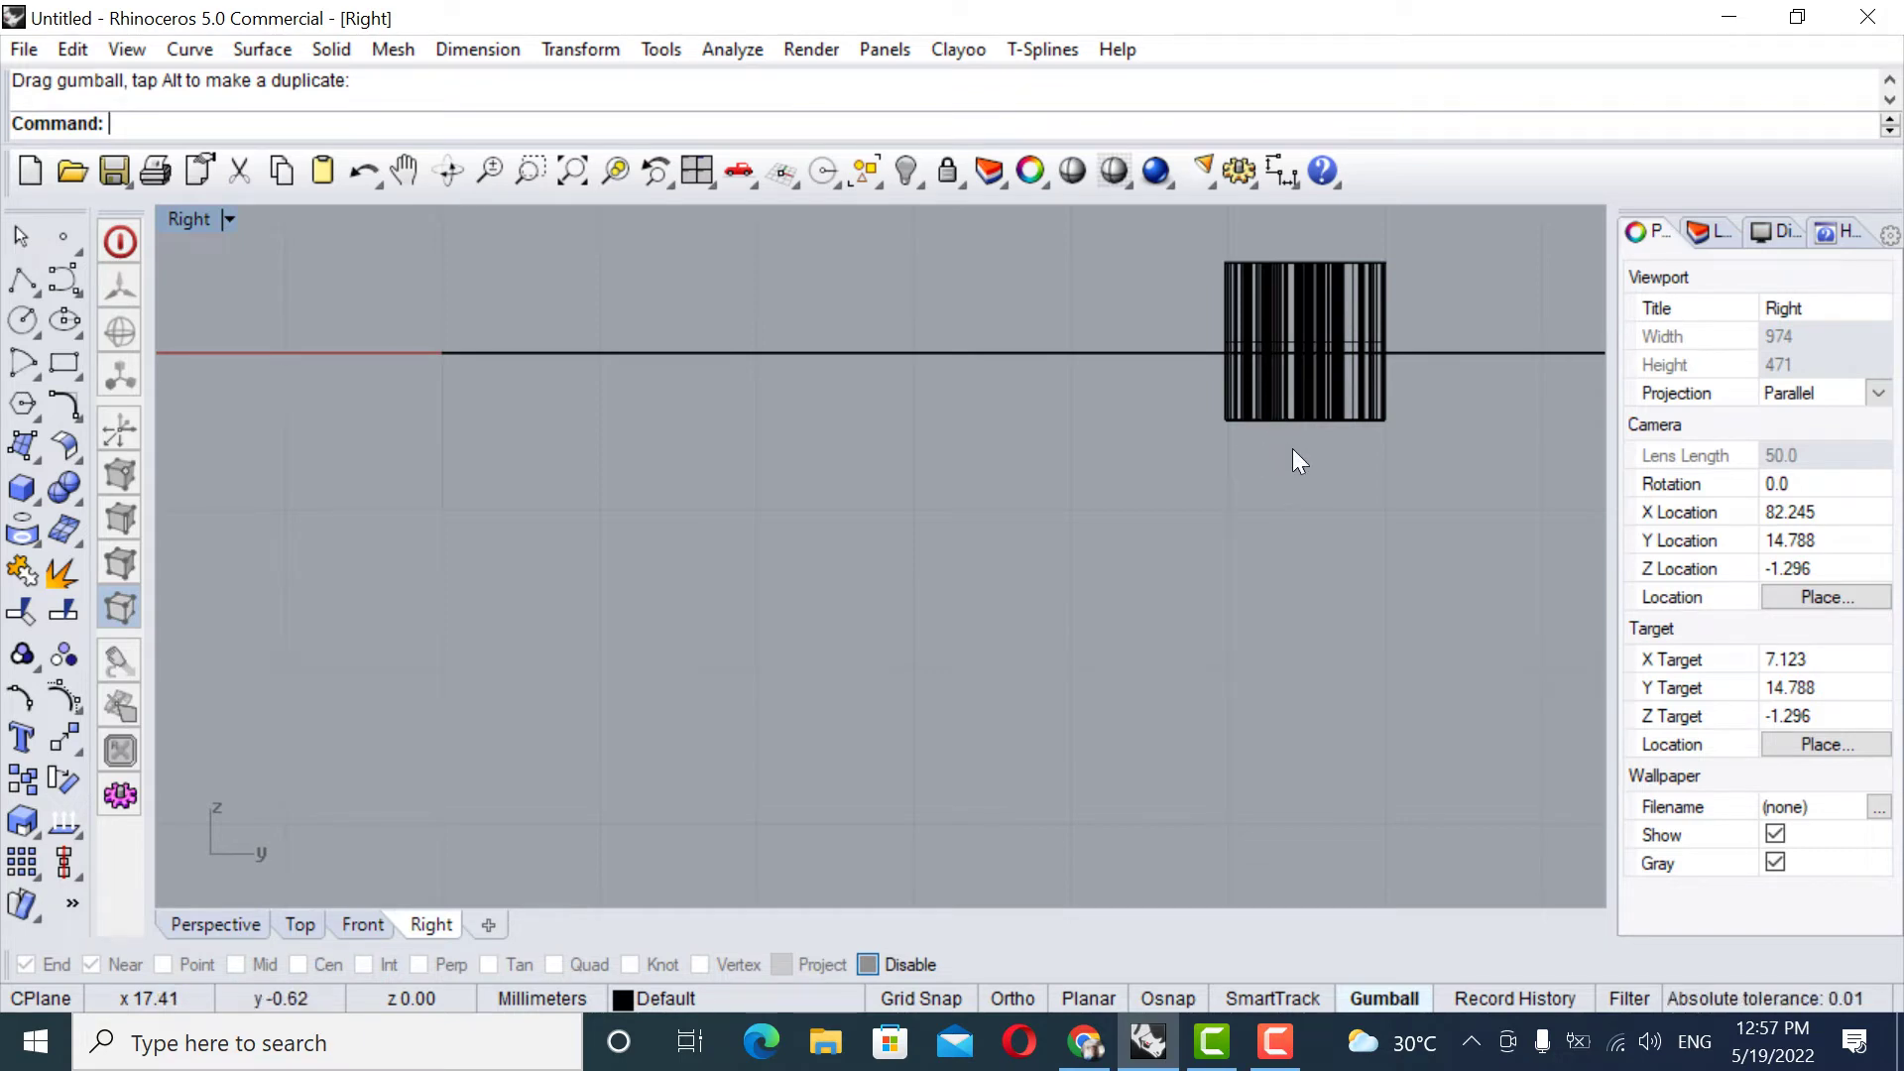
pyautogui.scroll(-4, 1185, 502)
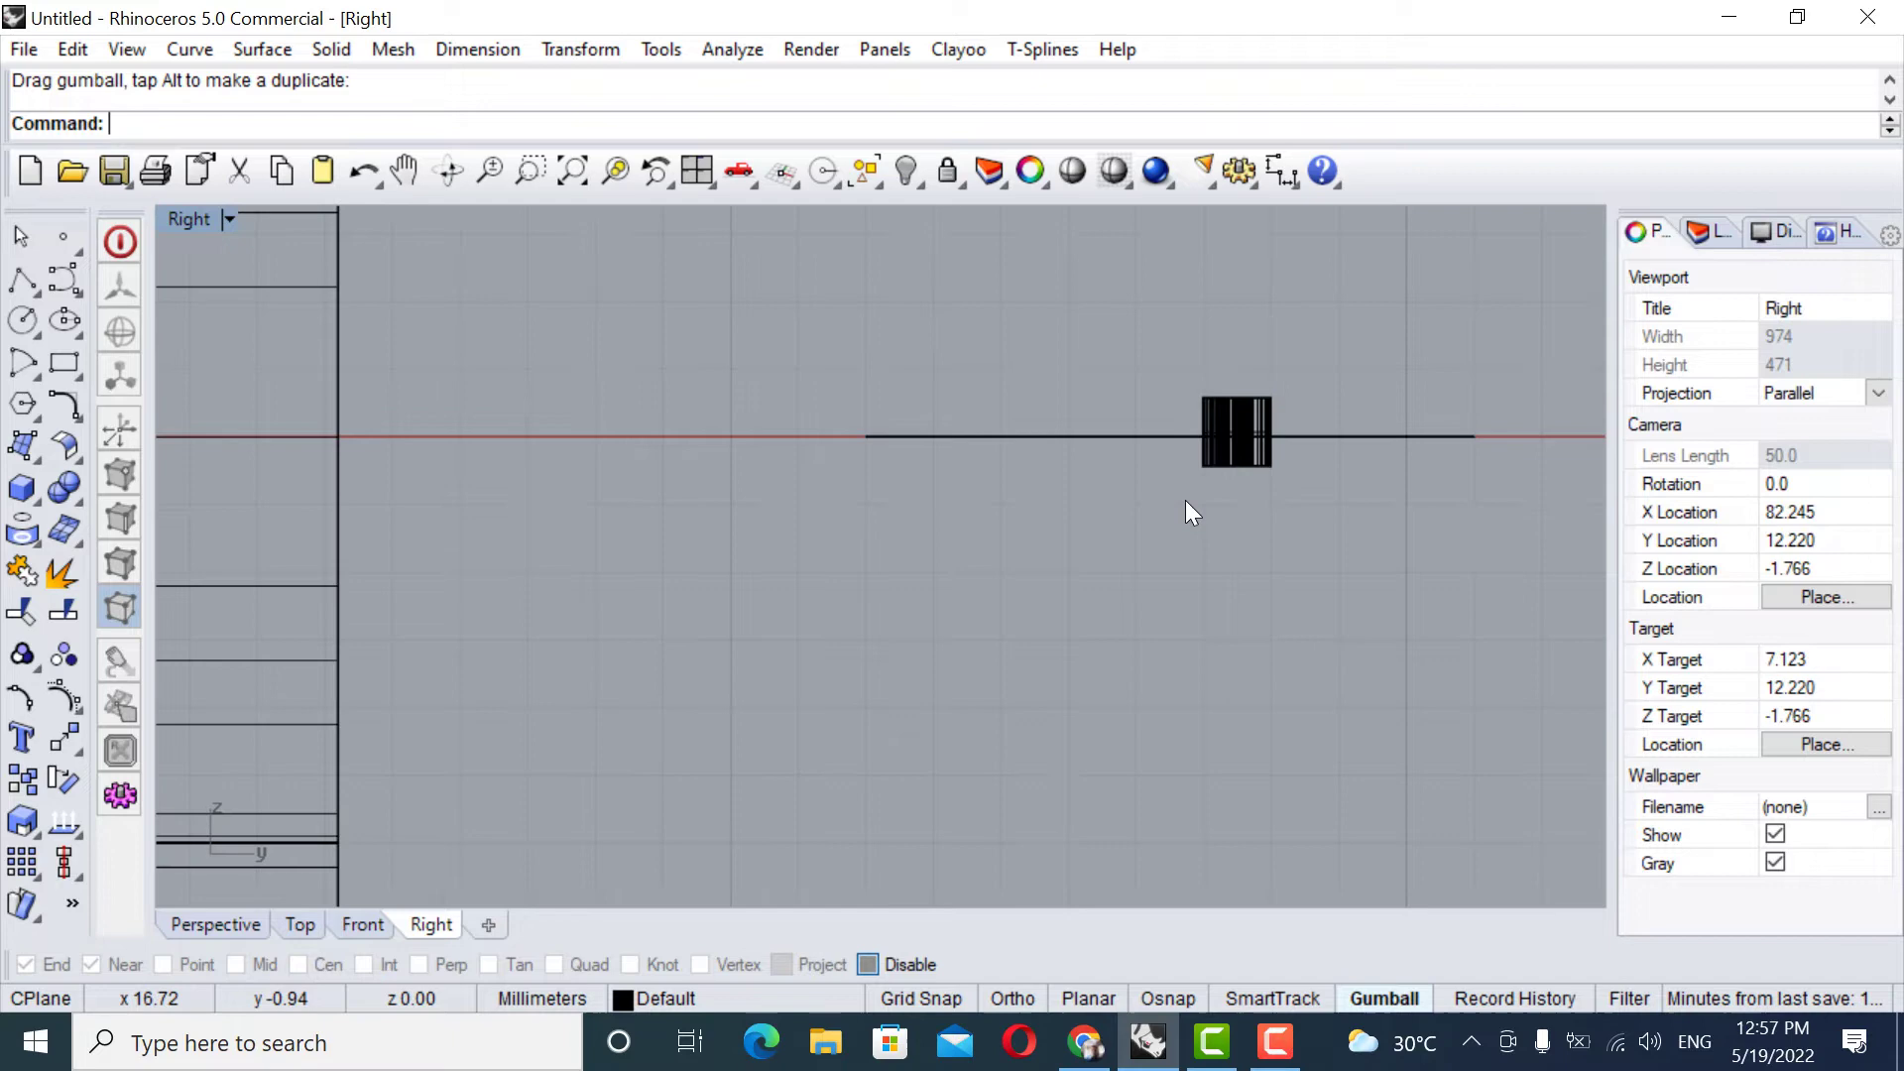
pyautogui.scroll(-3, 1186, 500)
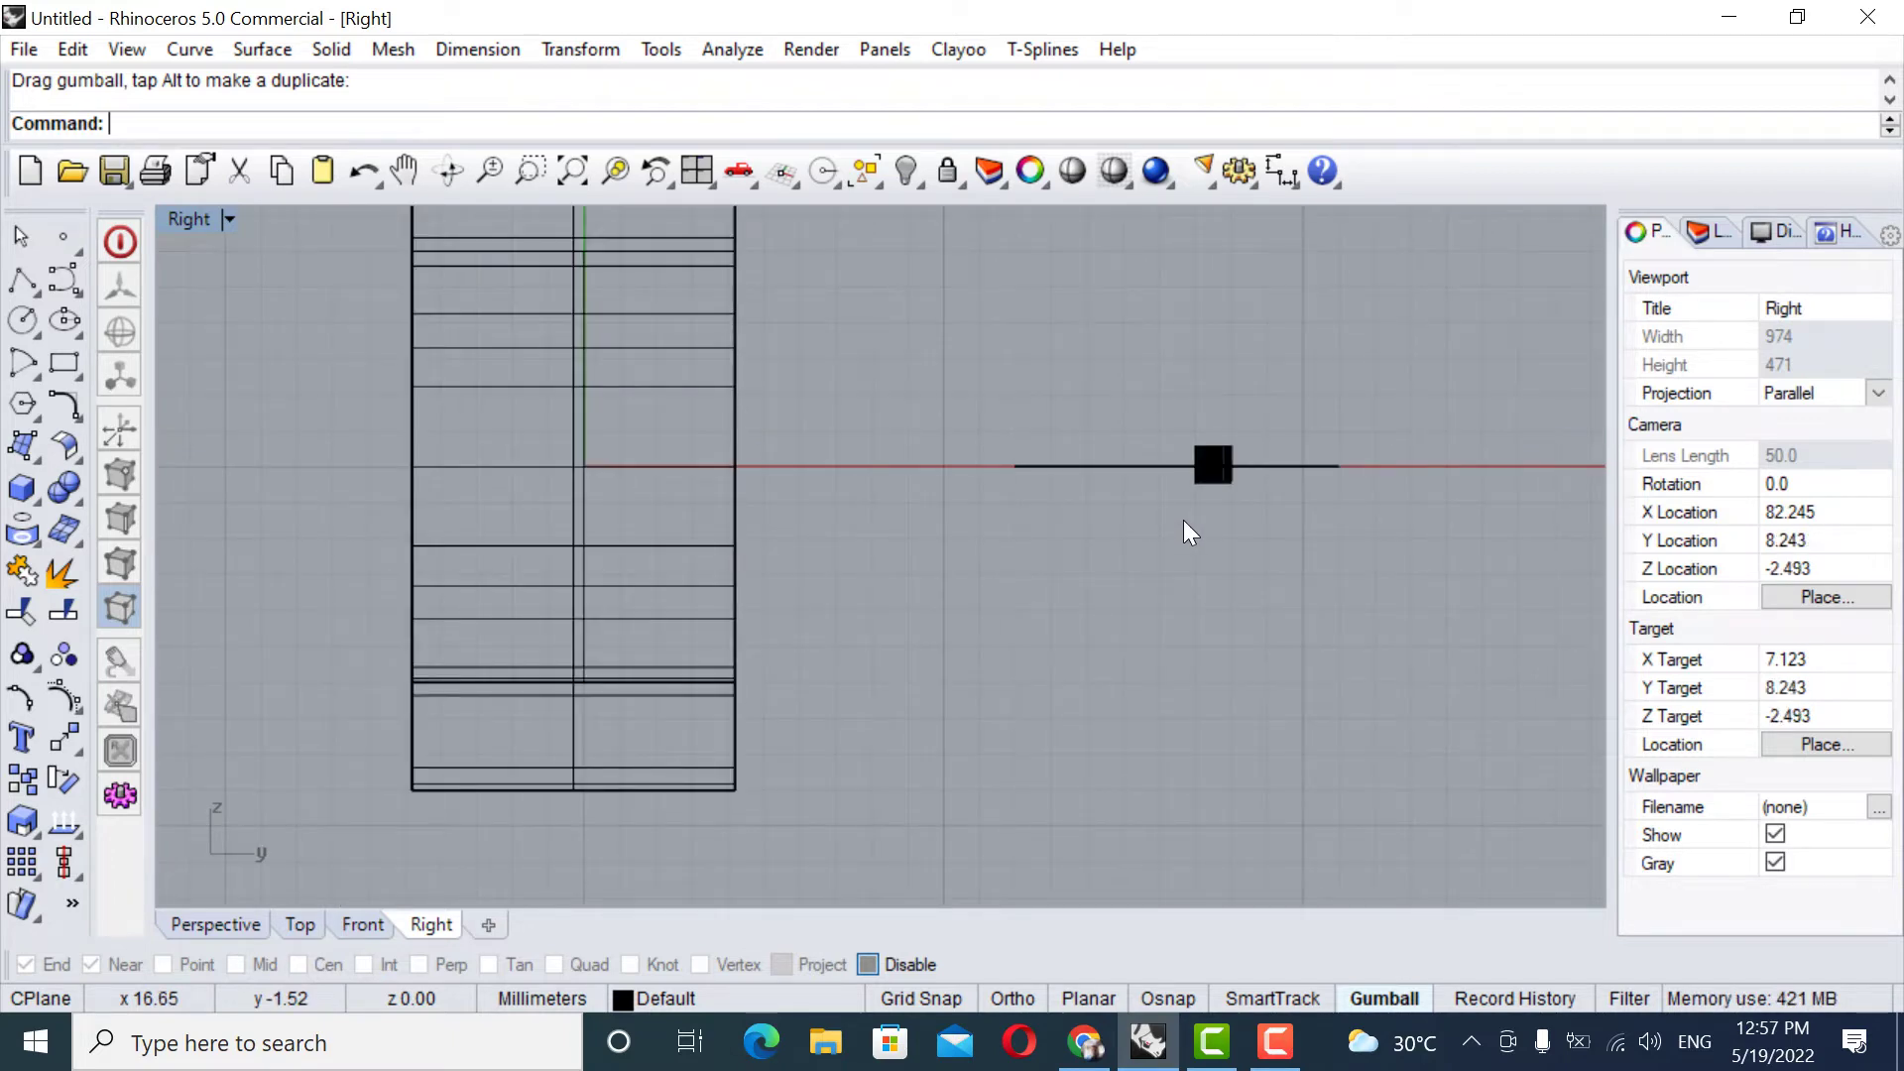
pyautogui.moveTo(1182, 520); pyautogui.dragTo(1368, 475, button='right')
pyautogui.doubleClick(186, 215)
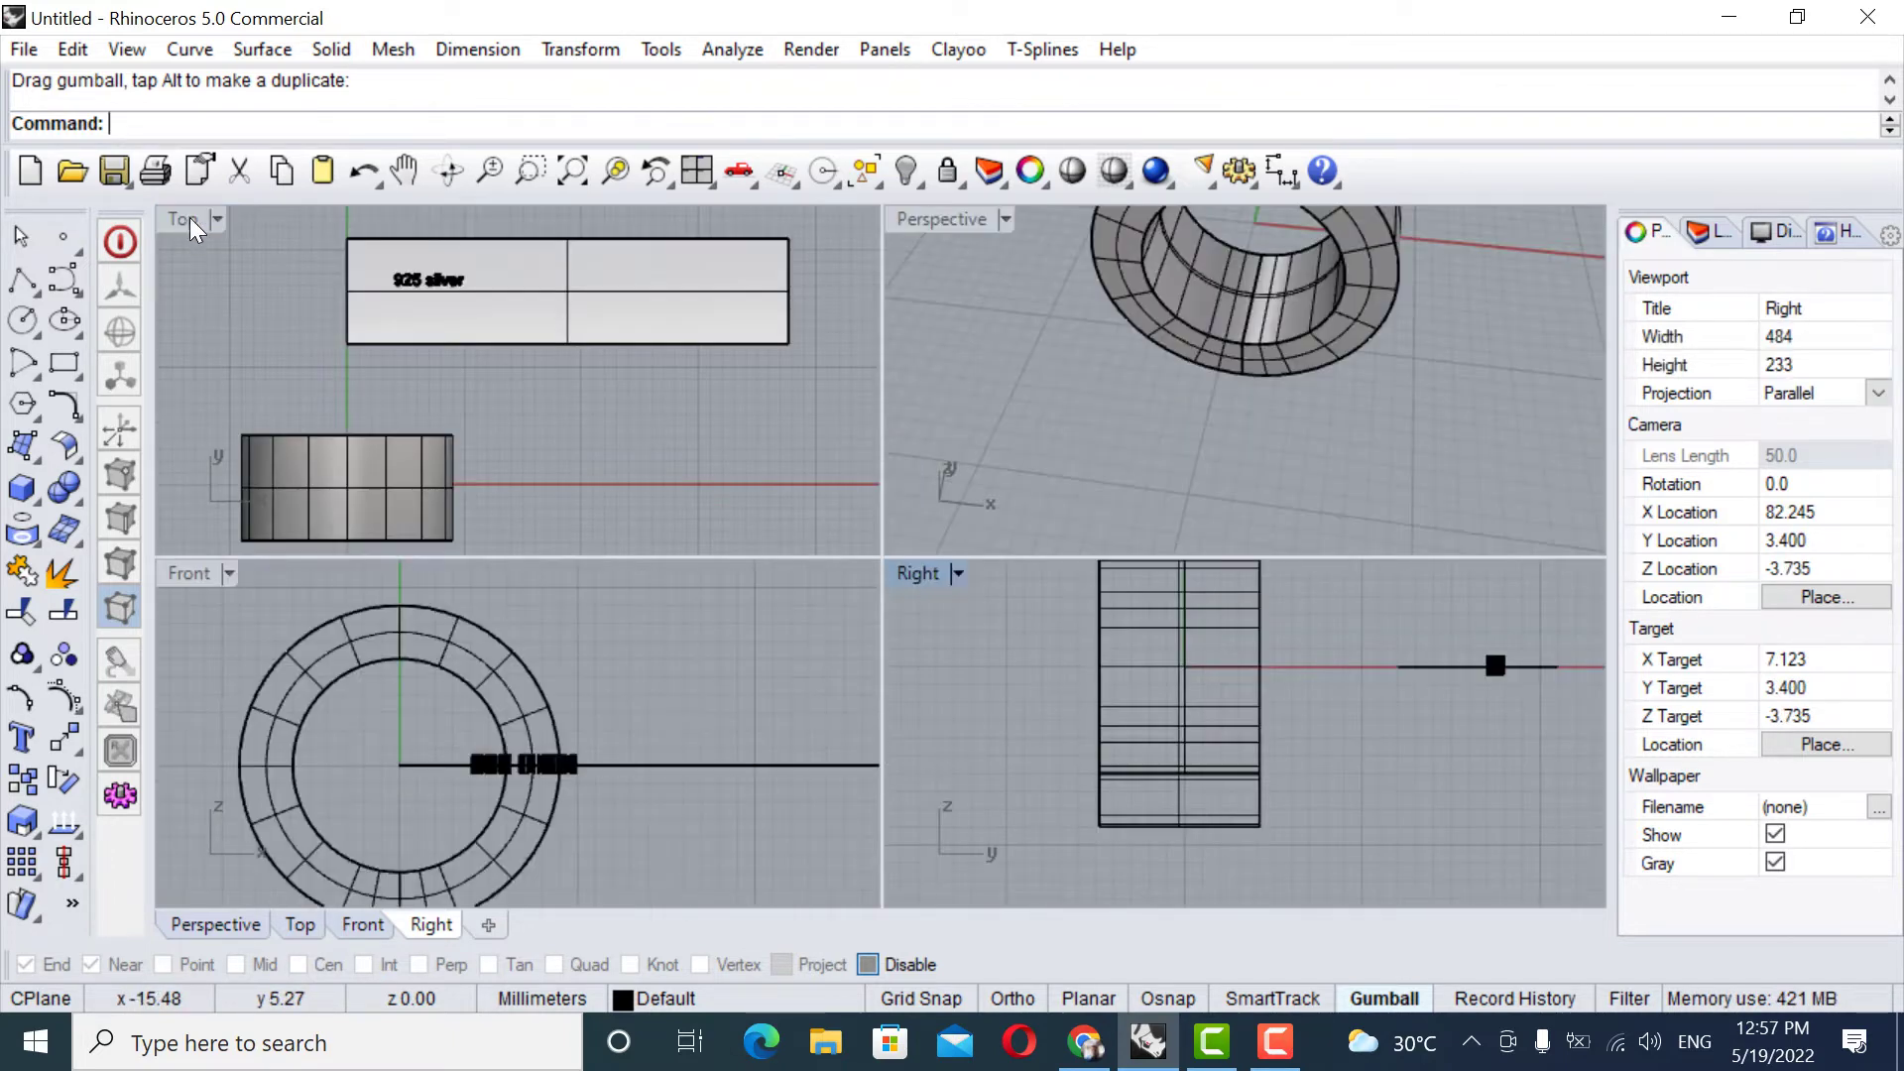
# Run FlowAlongSrf and crossing-select the 925 silver text solids in the Right view as the objects to flow.
pyautogui.scroll(5, 407, 277)
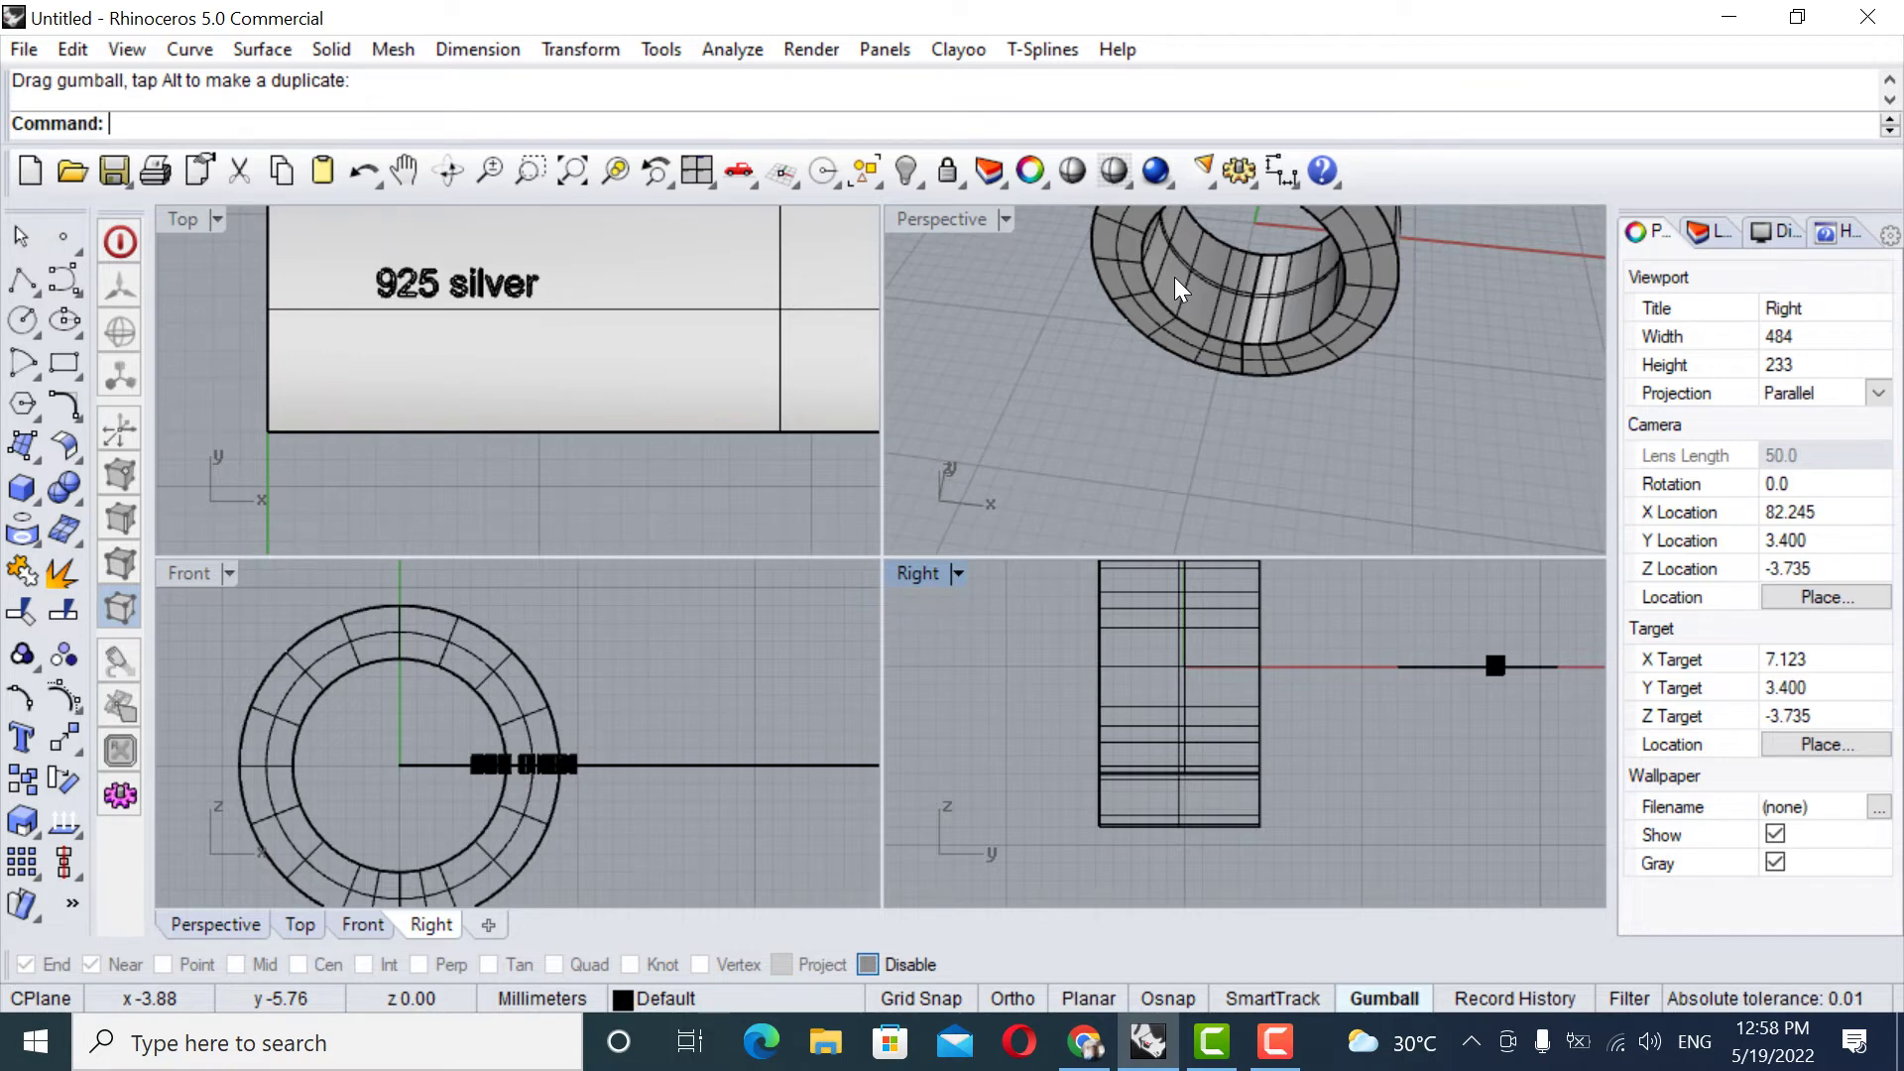
pyautogui.write('Flow')
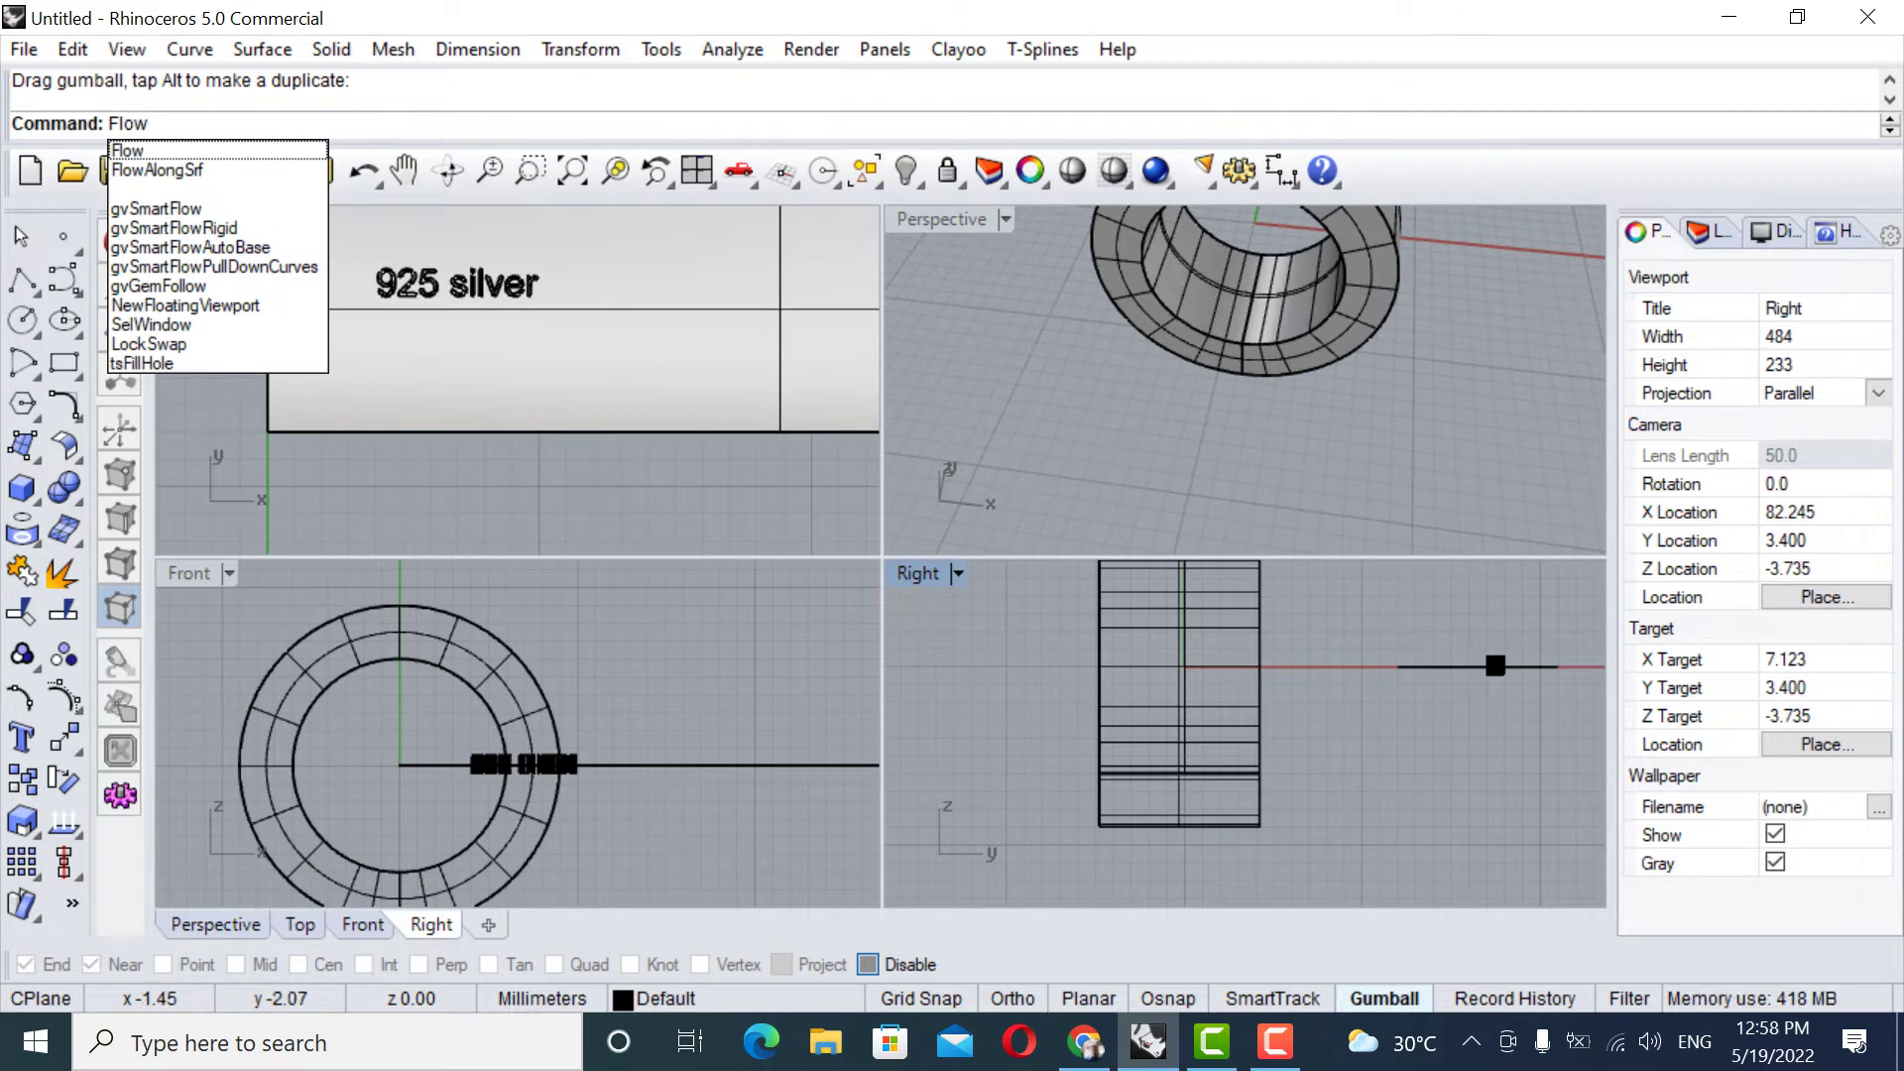
pyautogui.click(195, 172)
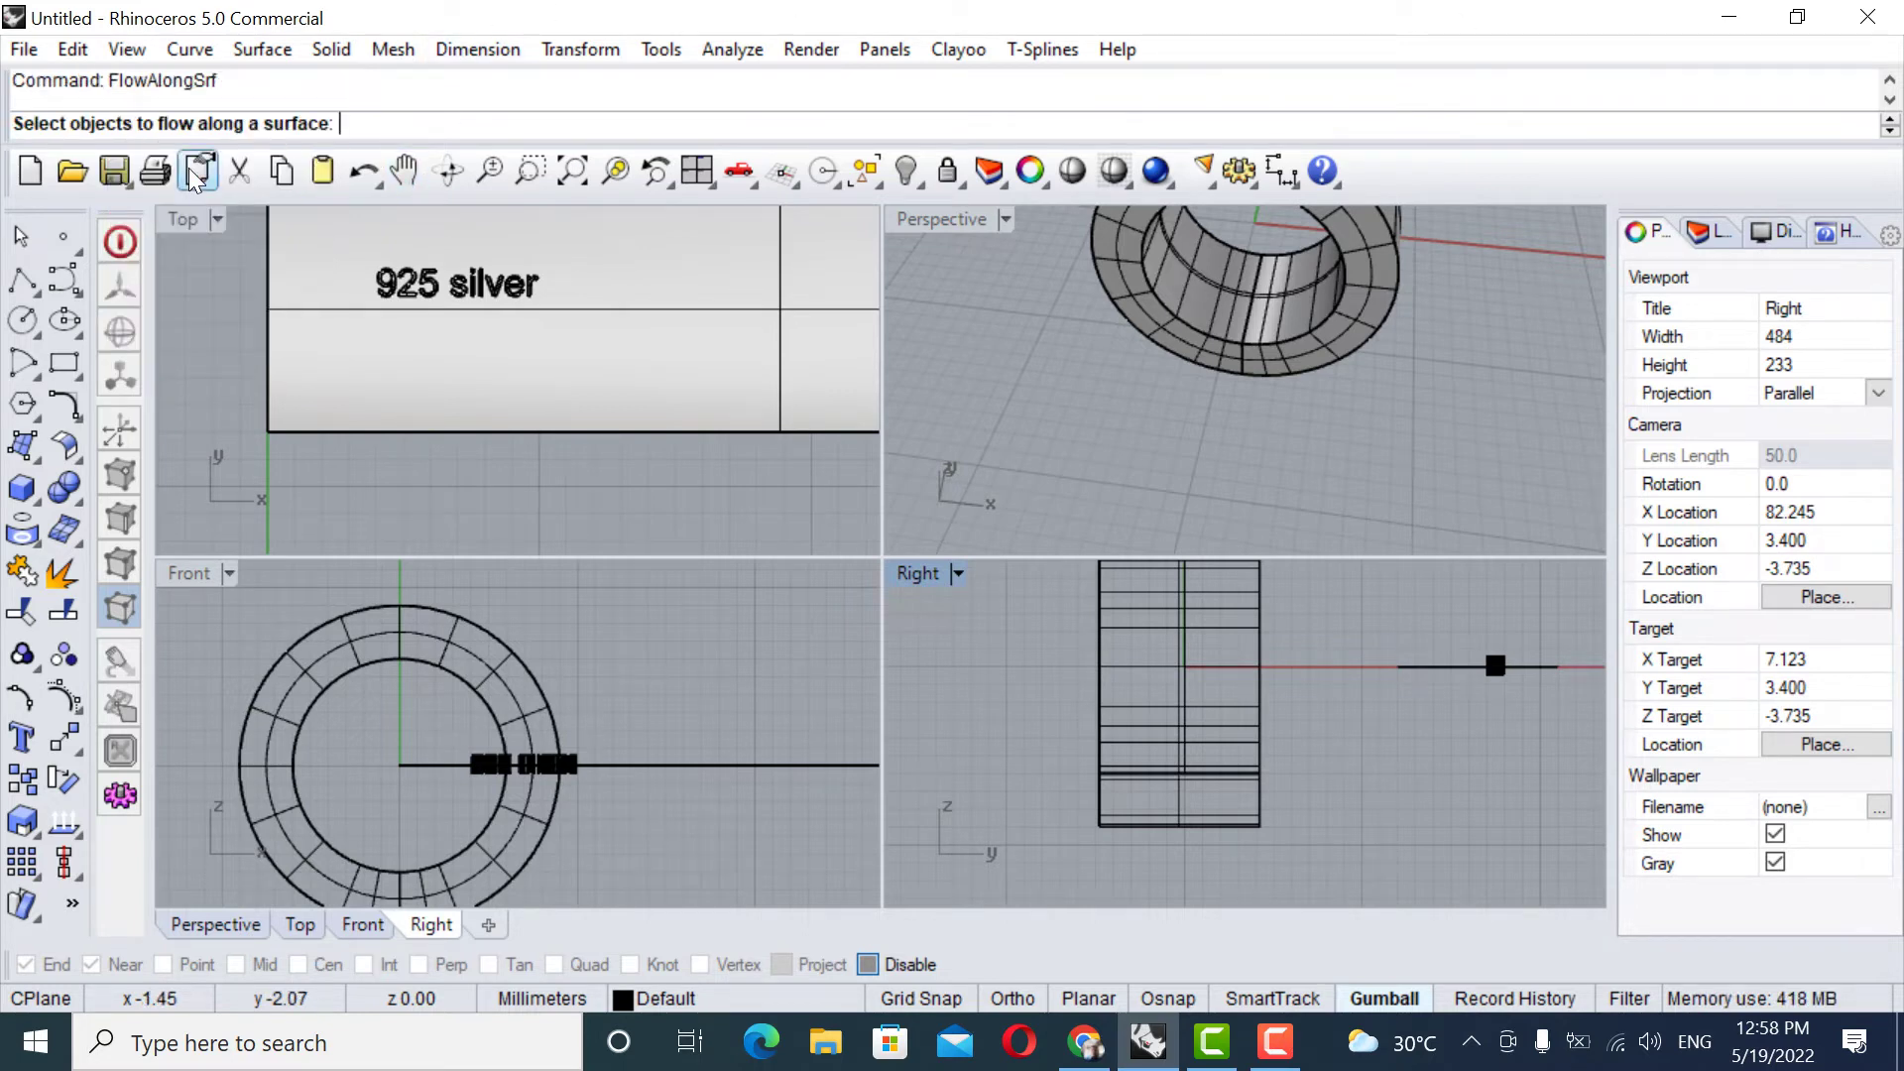
pyautogui.scroll(-2, 464, 312)
pyautogui.moveTo(463, 311); pyautogui.dragTo(576, 376, button='right')
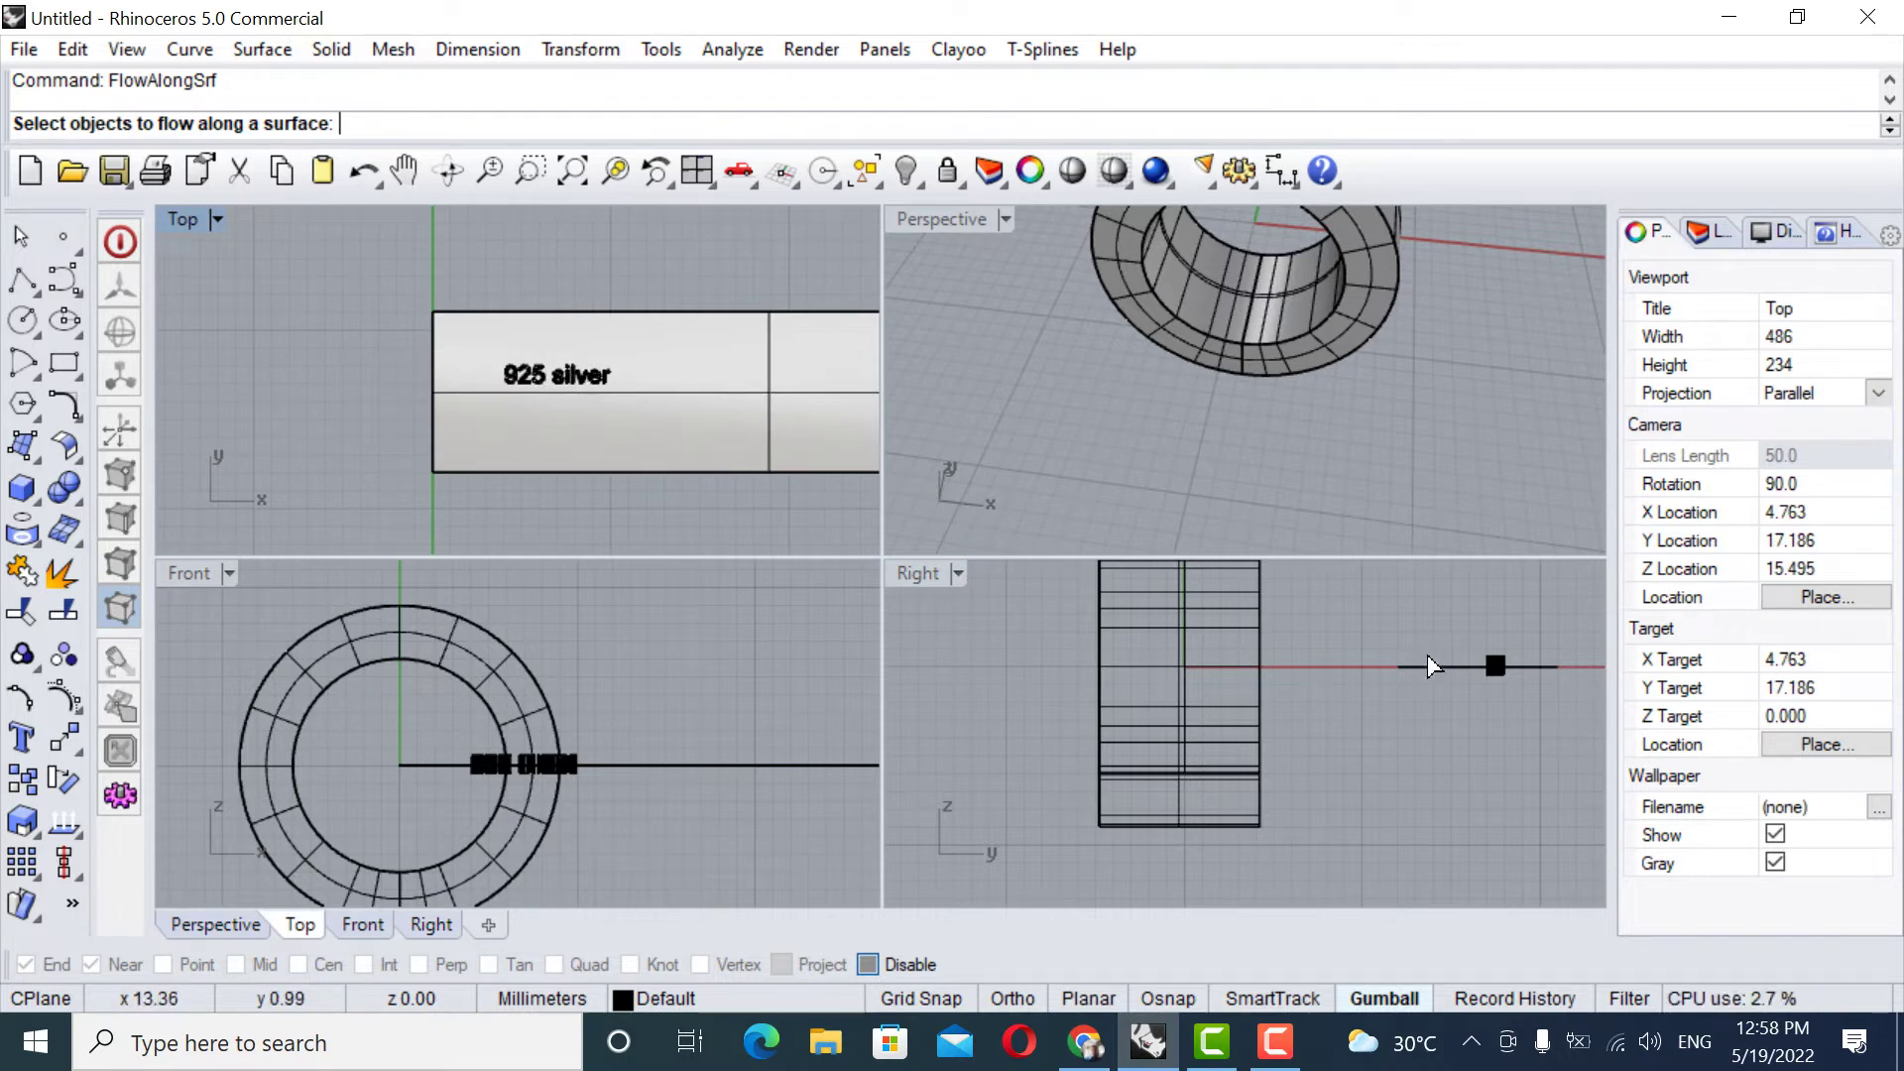
pyautogui.scroll(4, 1481, 647)
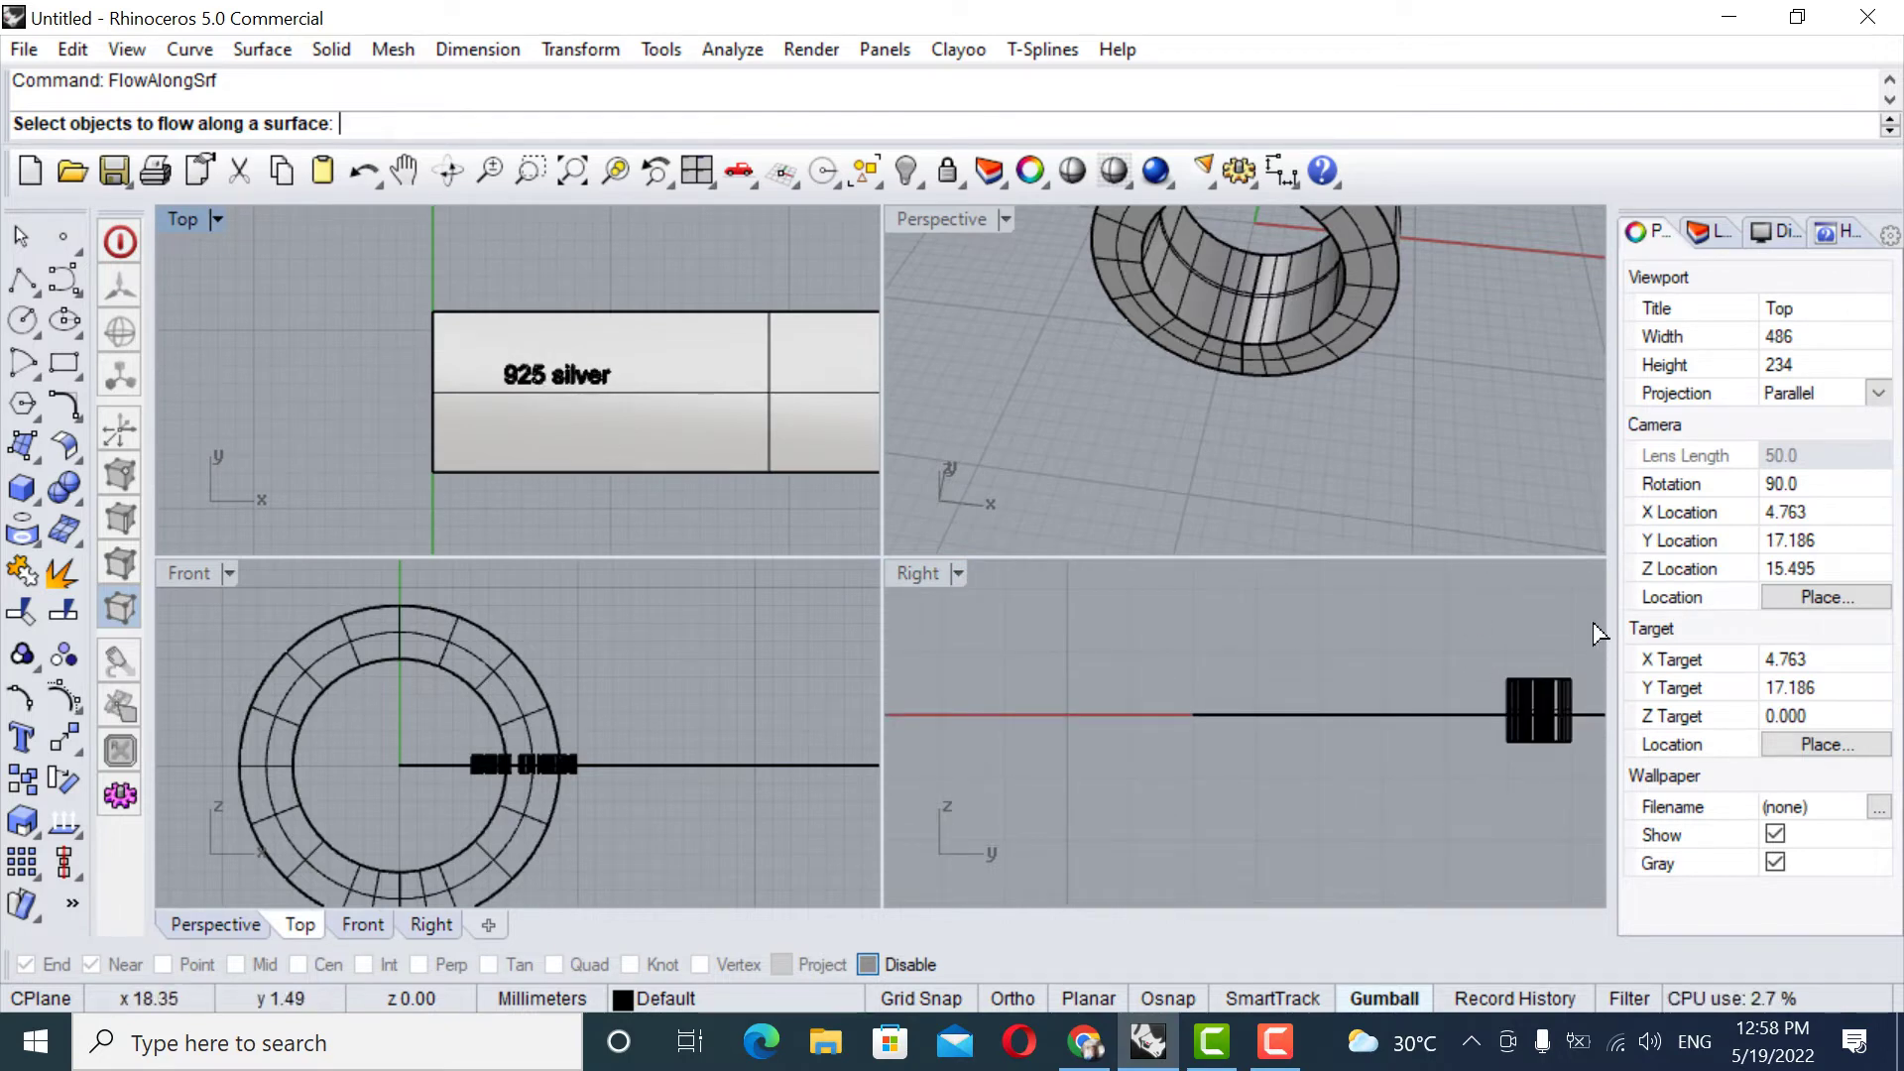
pyautogui.moveTo(1590, 599); pyautogui.dragTo(1495, 707)
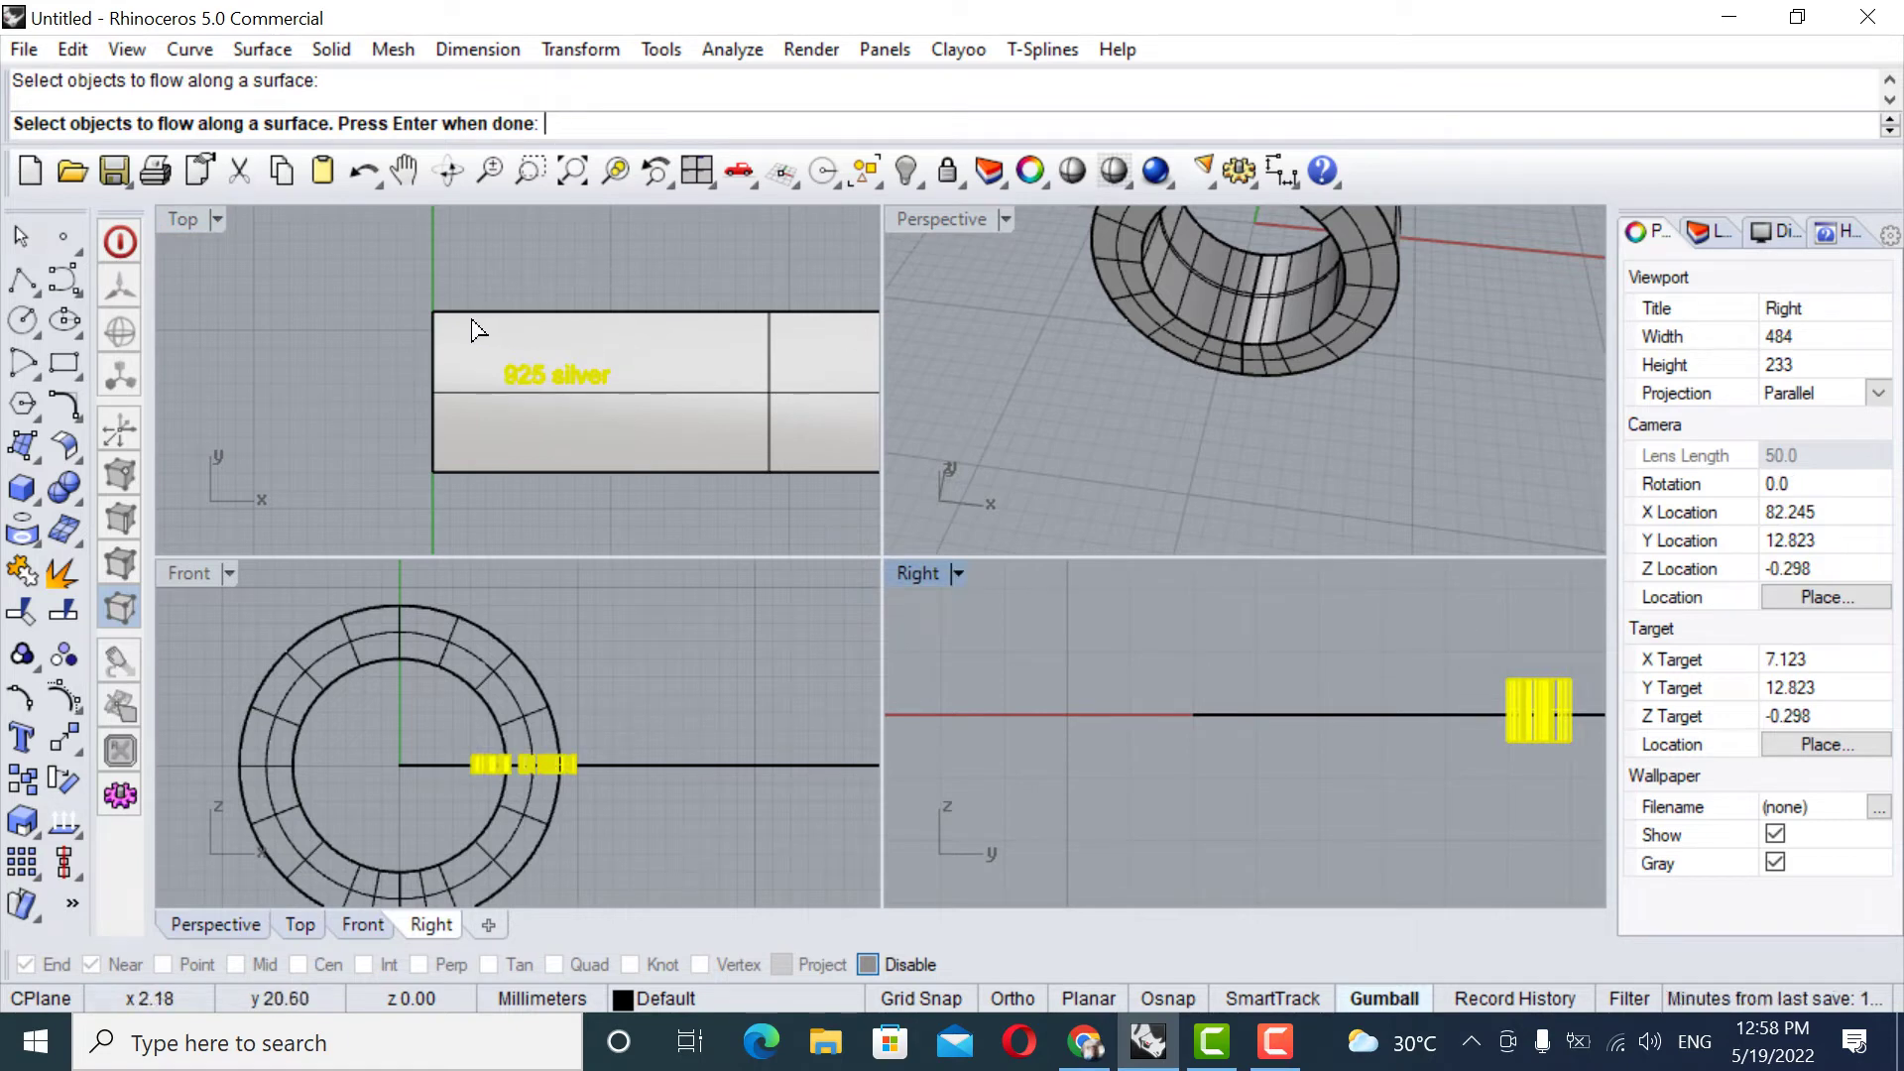
pyautogui.press('Return')
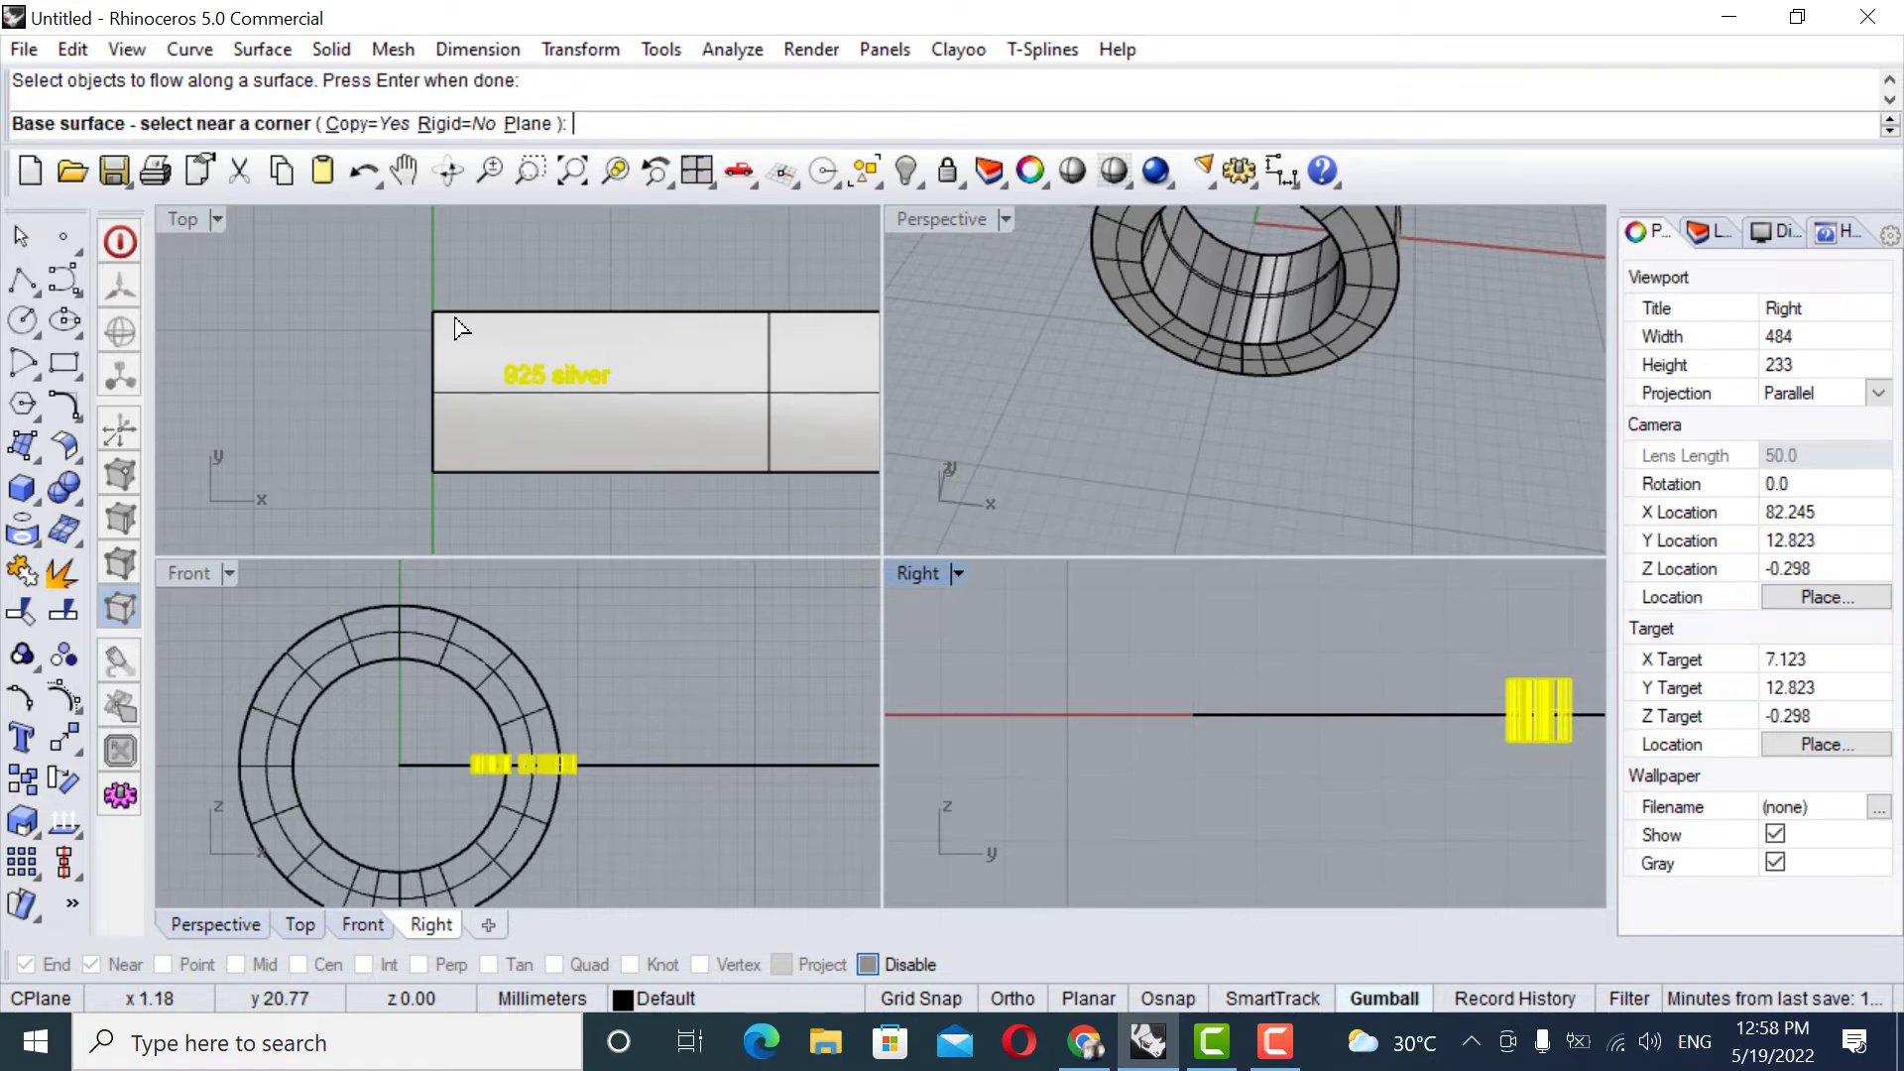
pyautogui.scroll(3, 442, 330)
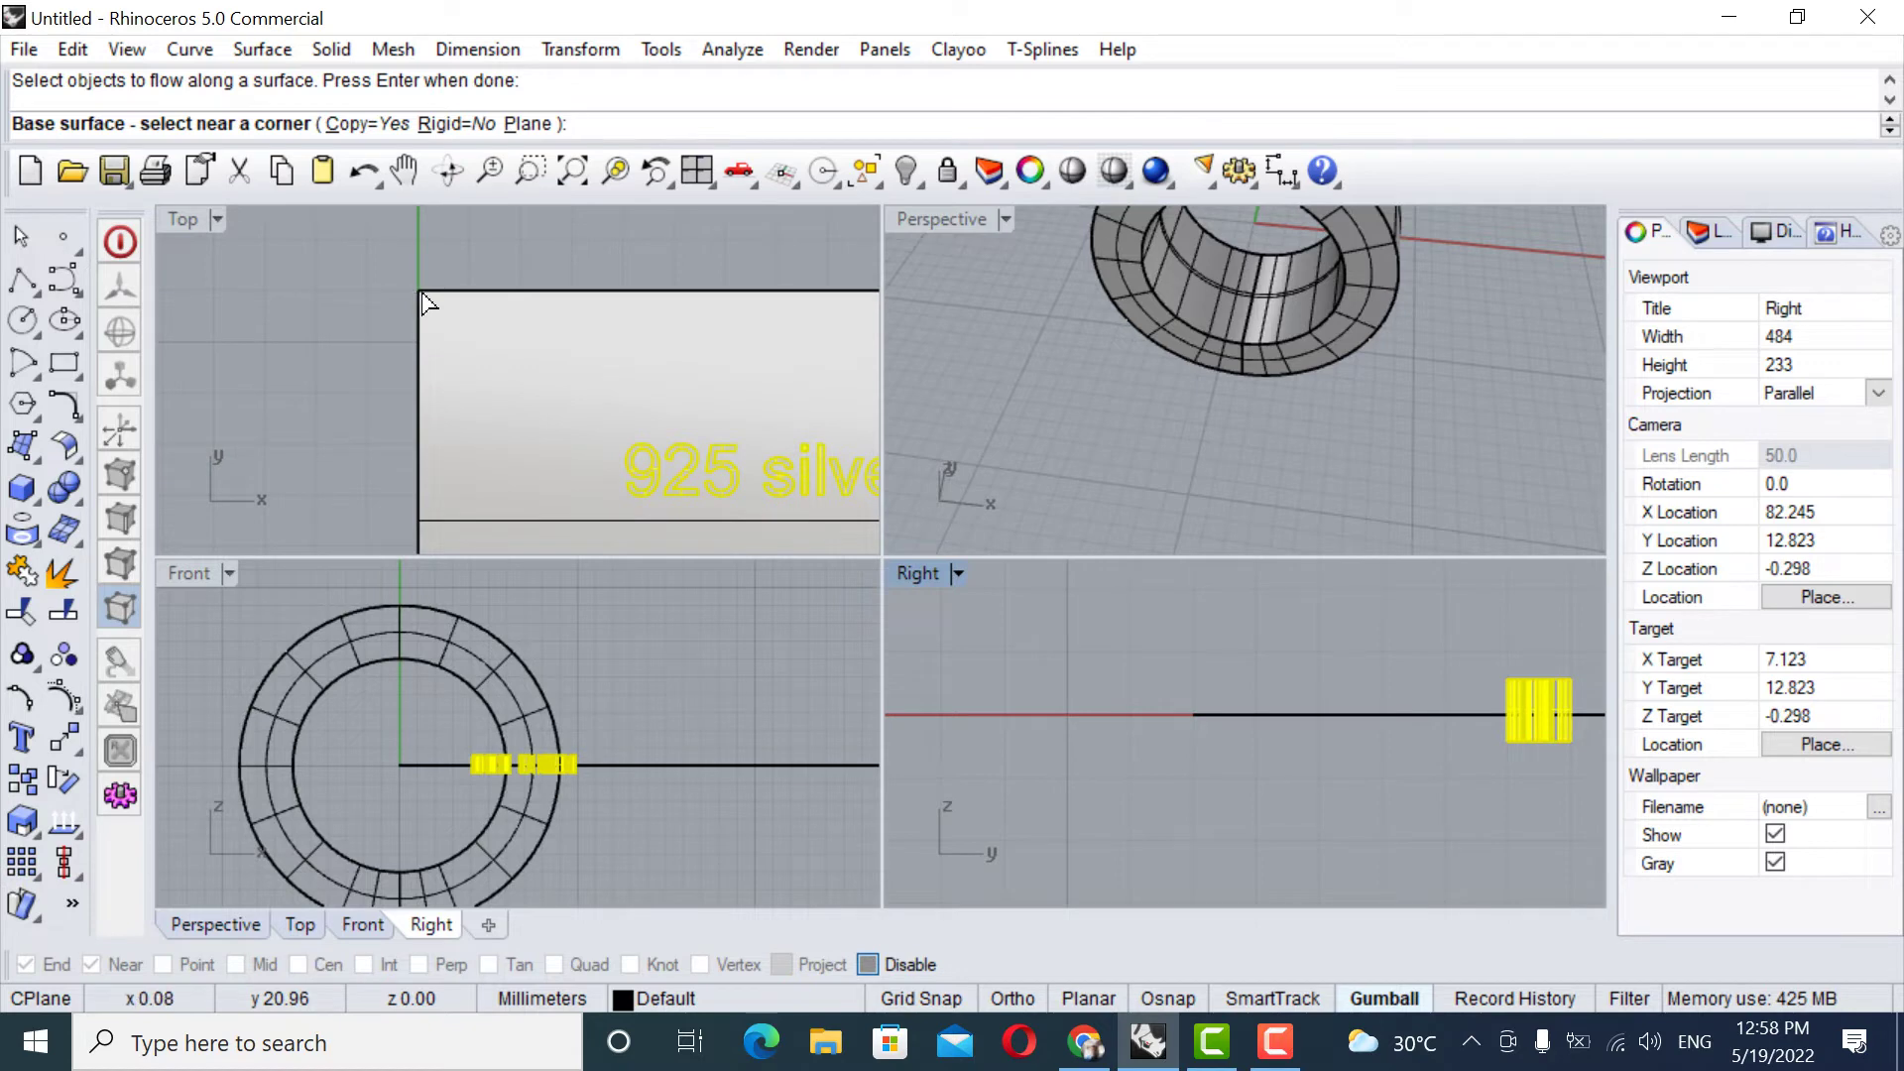
pyautogui.scroll(2, 424, 302)
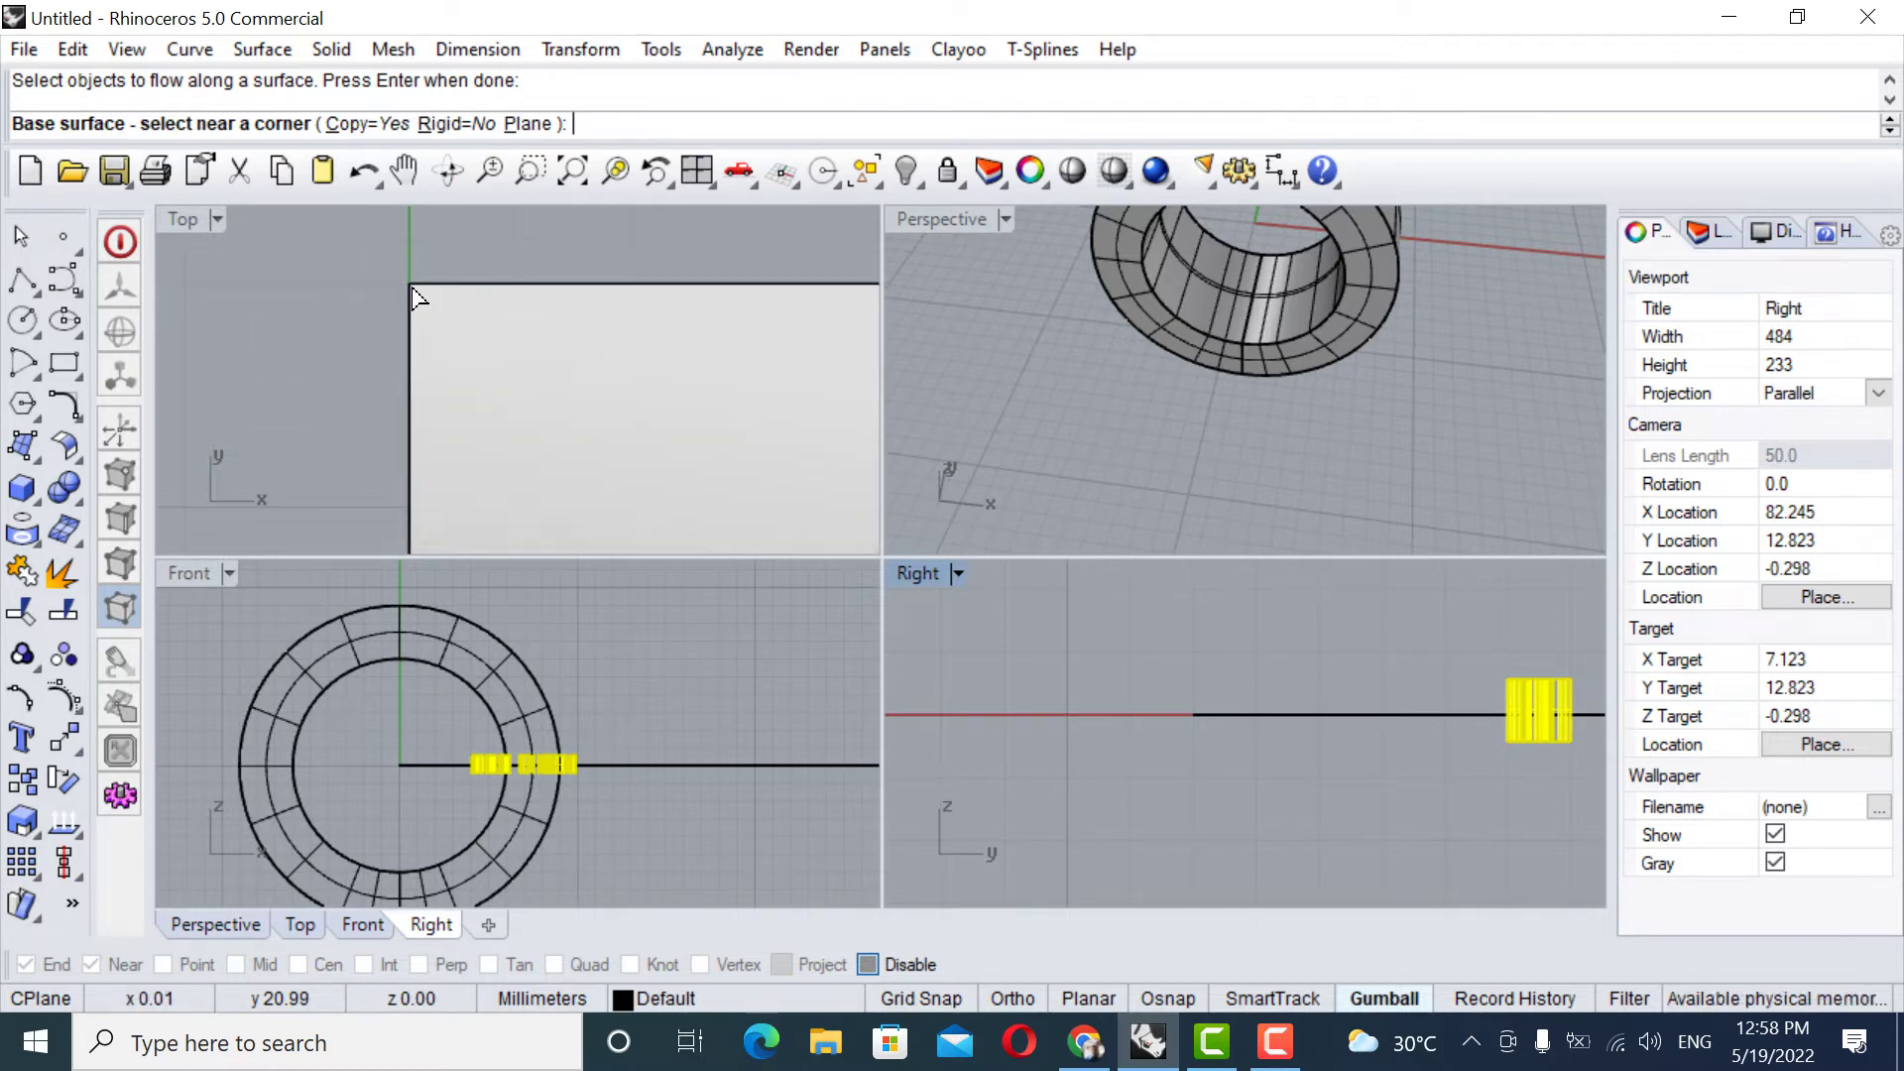
# Pick the flat band as base surface and the ring's inner surface as target, then zoom in to inspect.
pyautogui.click(412, 290)
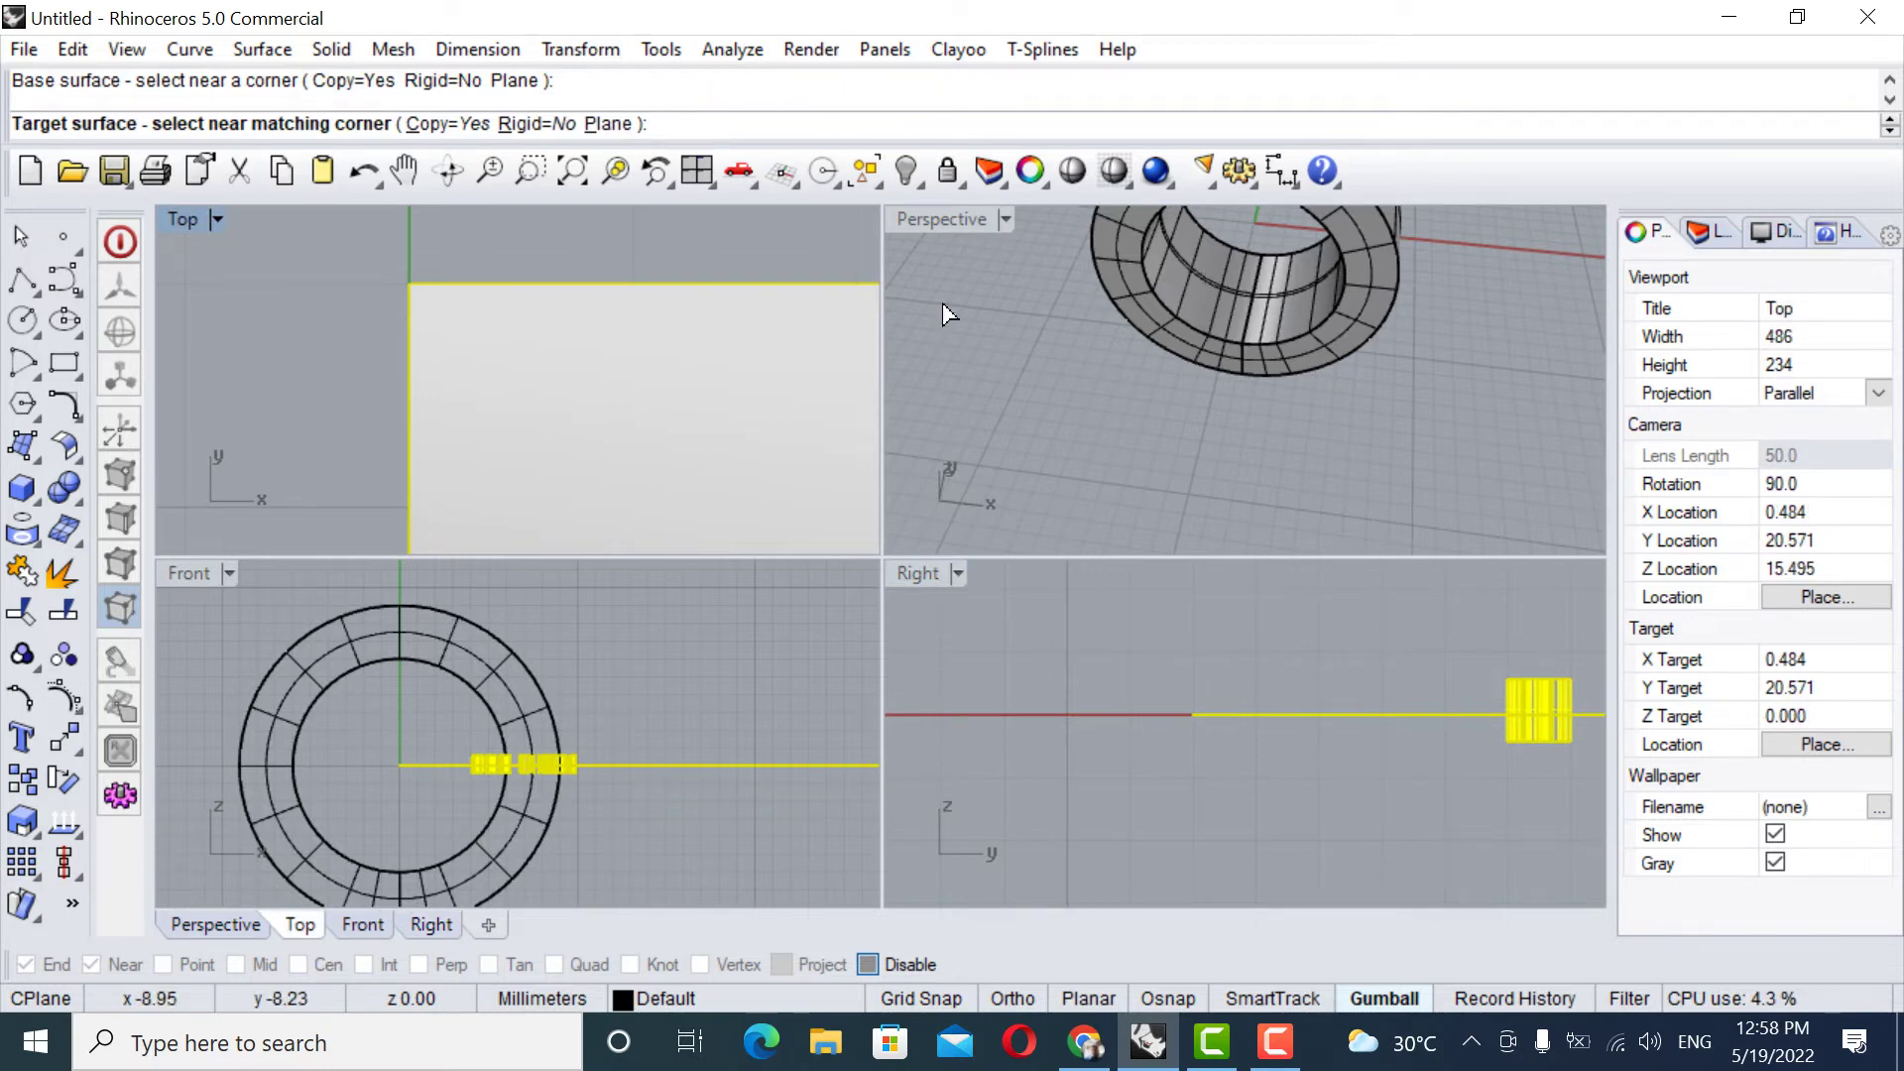
pyautogui.moveTo(1241, 325); pyautogui.dragTo(1299, 294, button='right')
pyautogui.scroll(4, 1251, 316)
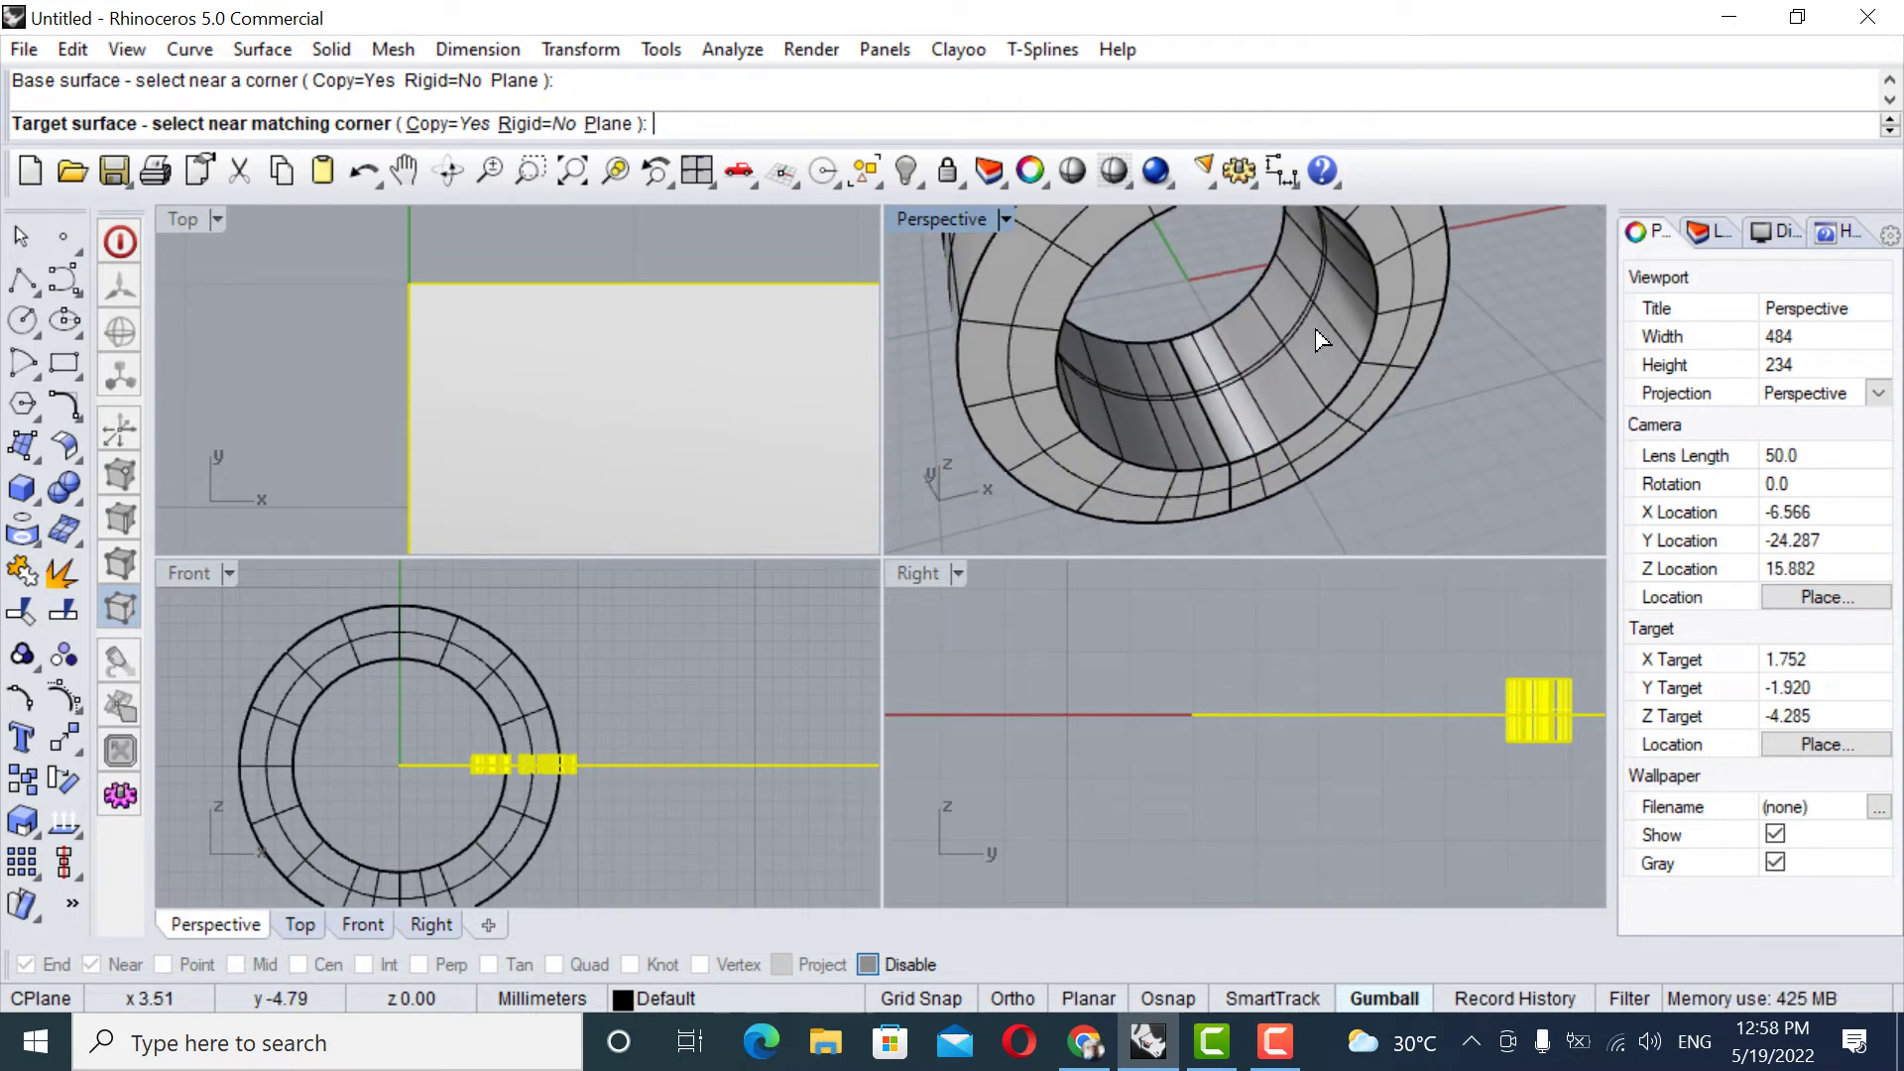
pyautogui.scroll(4, 1321, 314)
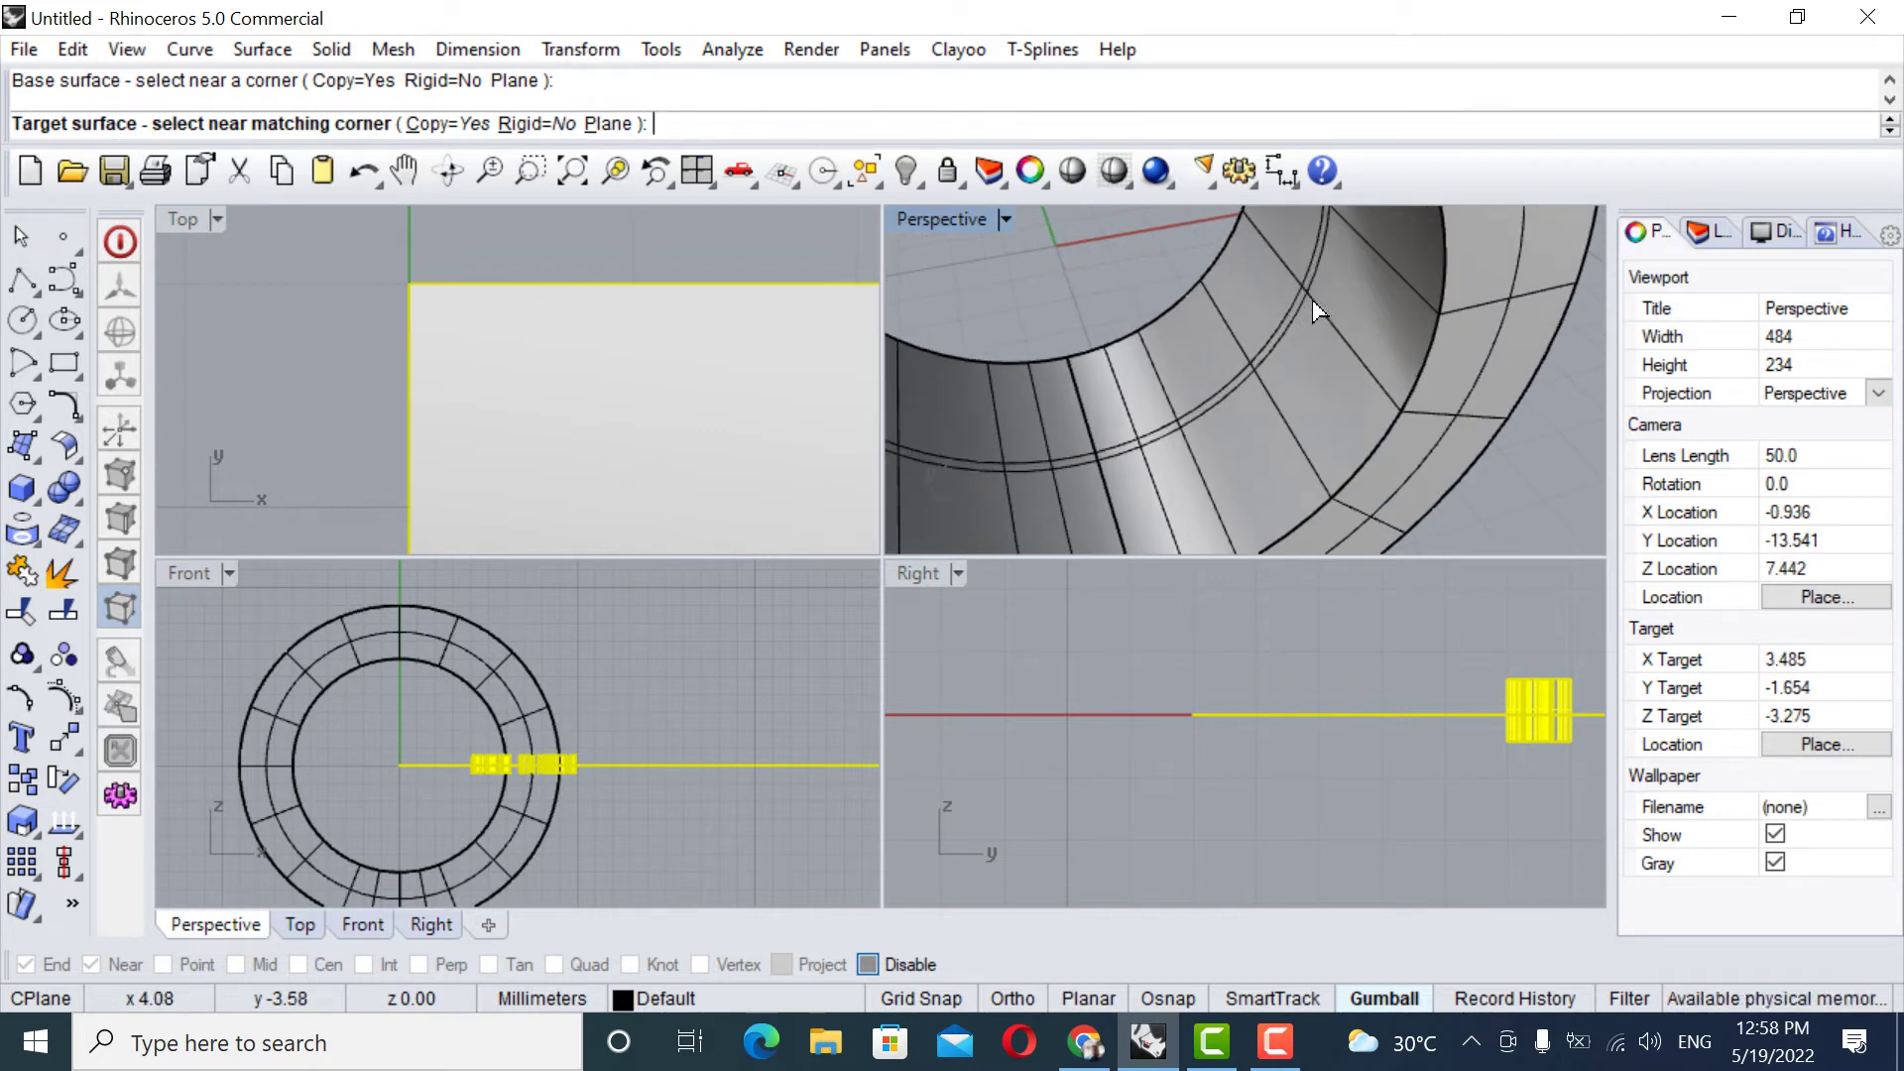
pyautogui.click(1312, 299)
pyautogui.scroll(3, 1297, 350)
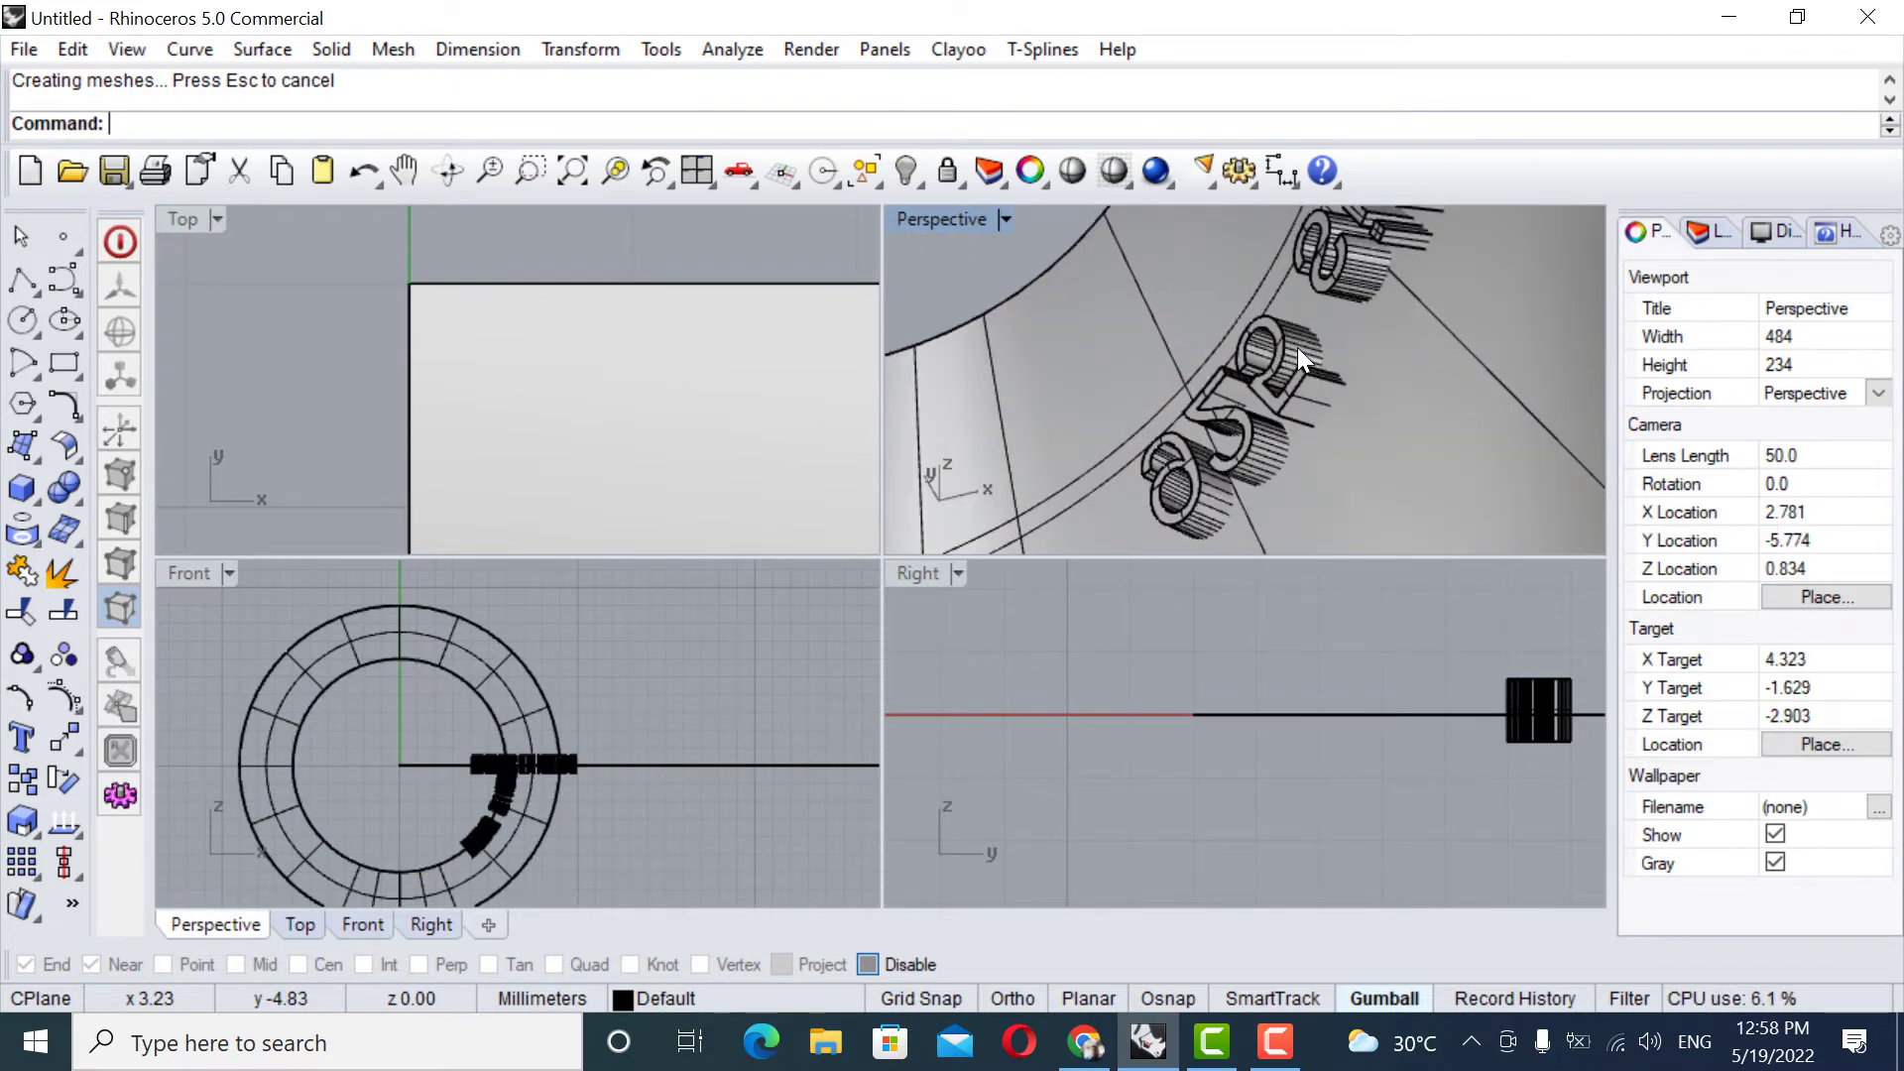
pyautogui.scroll(-3, 1298, 352)
pyautogui.scroll(-5, 1298, 350)
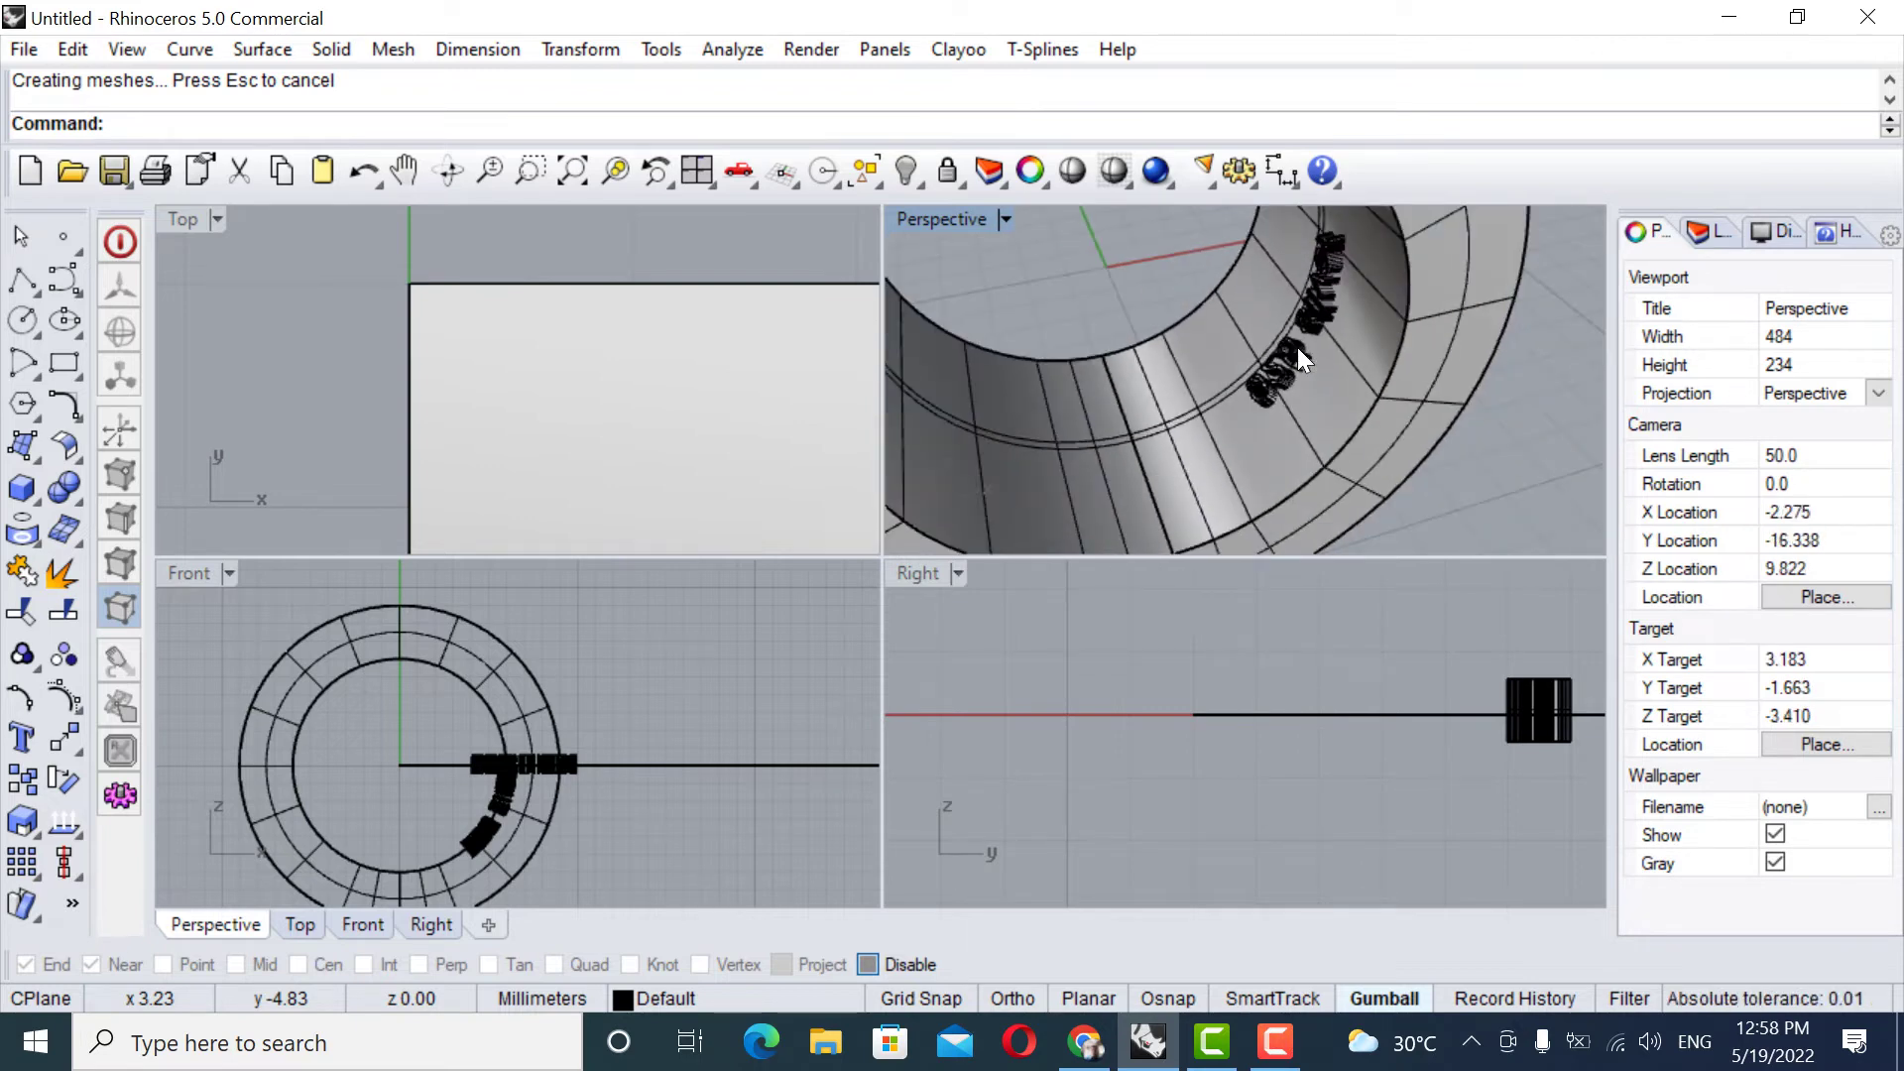
pyautogui.scroll(5, 1297, 348)
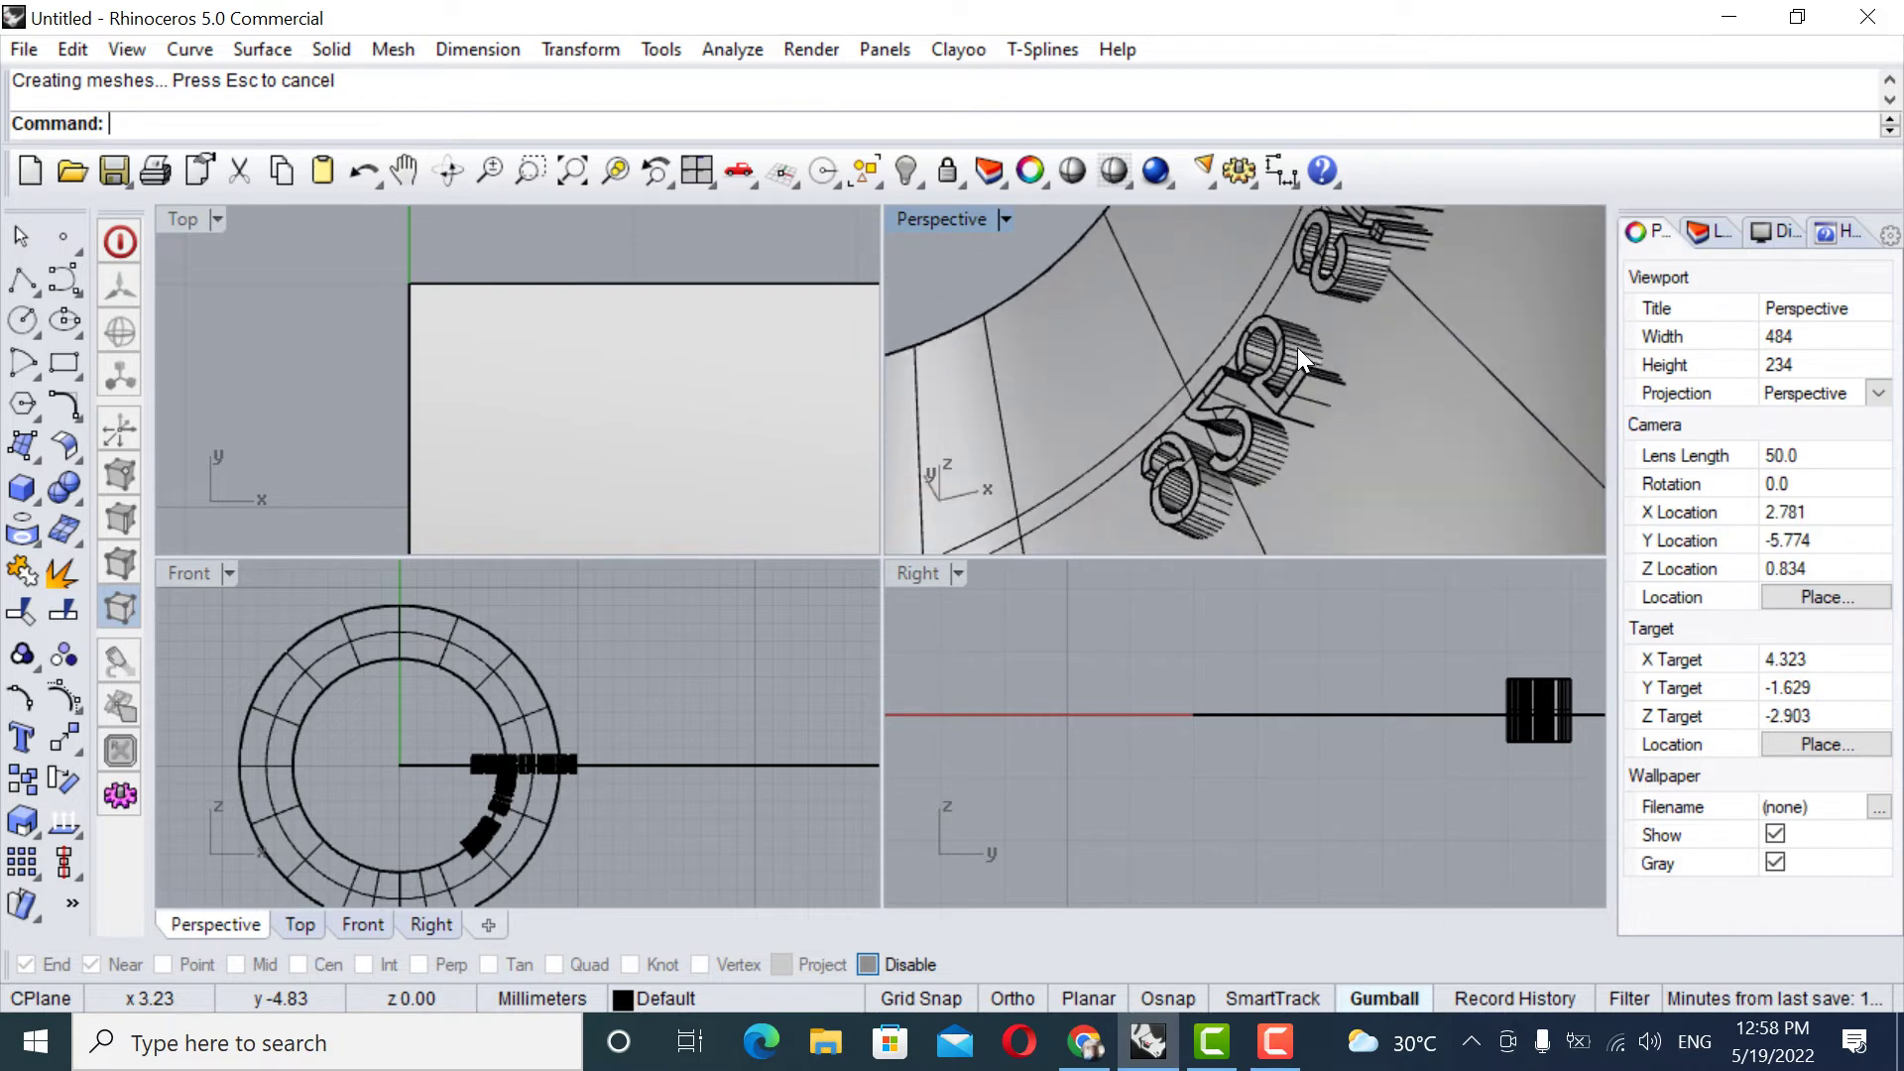
pyautogui.scroll(-3, 1298, 346)
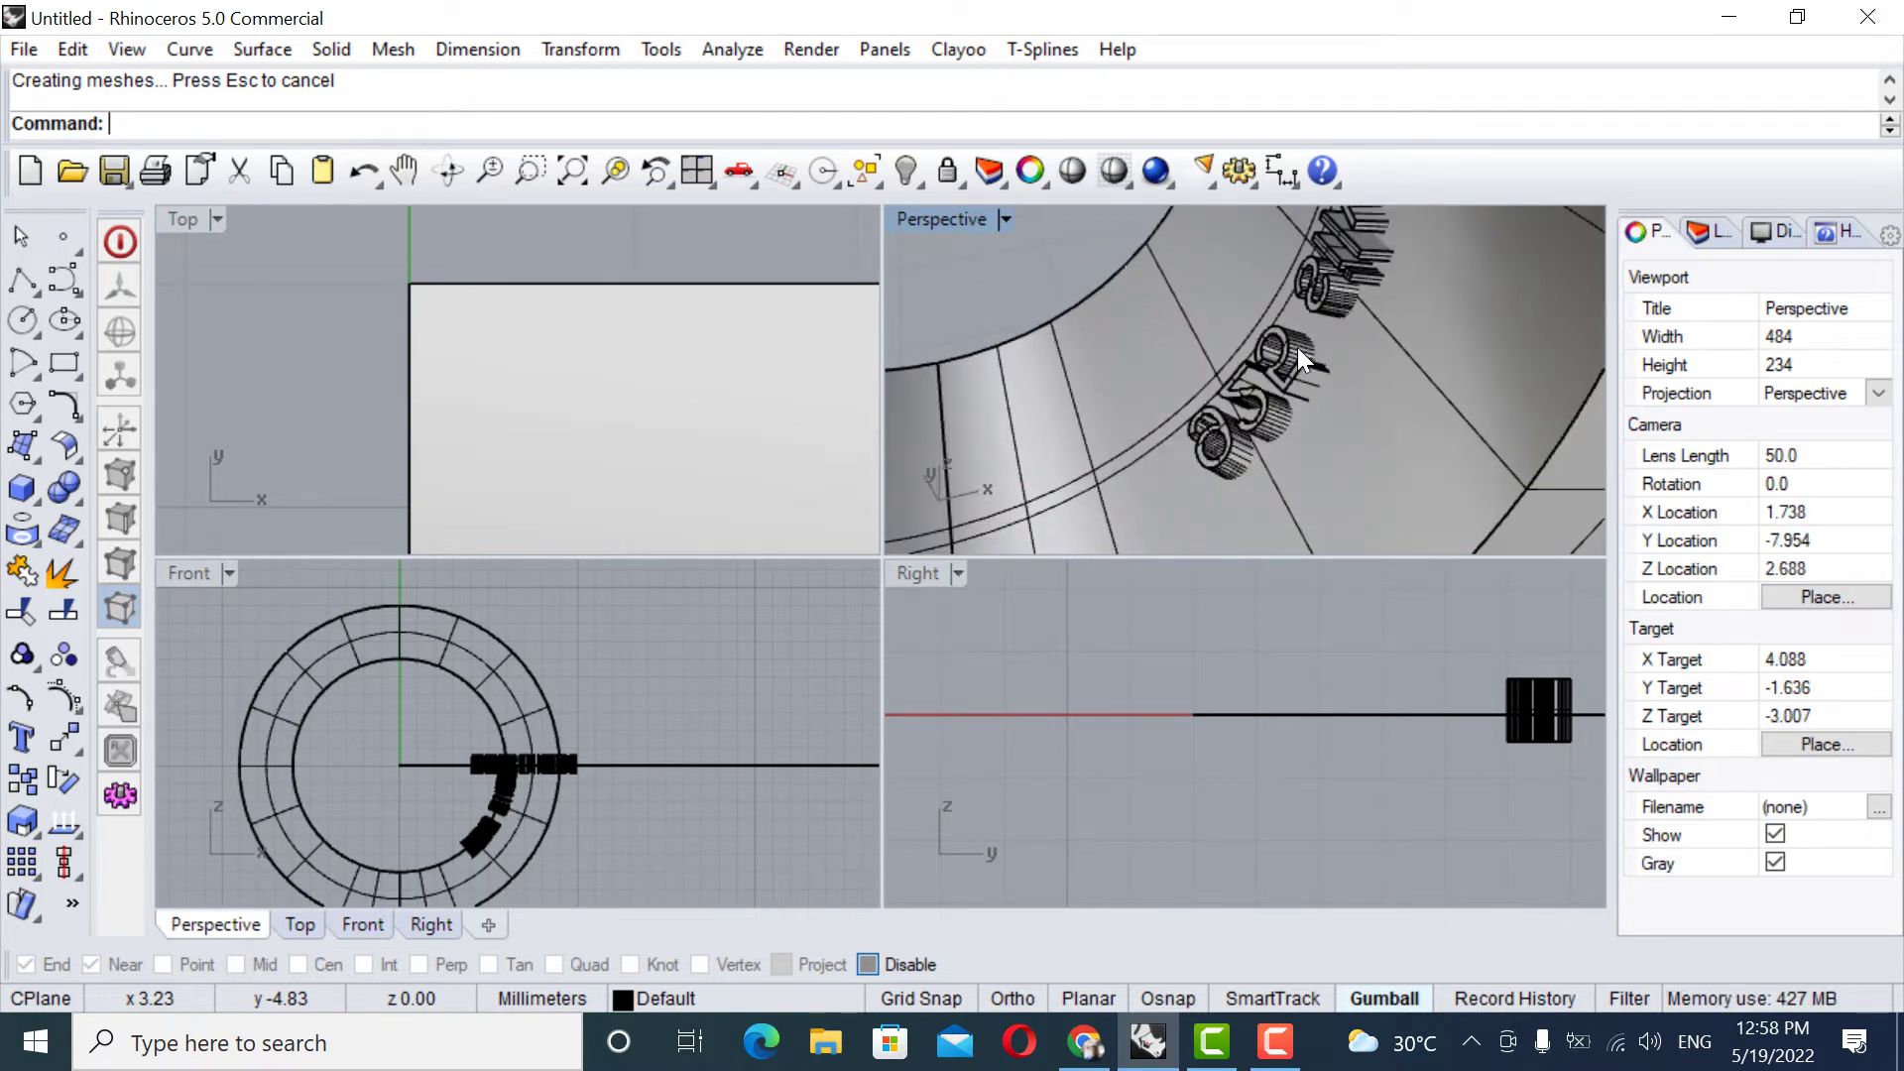
# Undo the first flow, reselect the ten text solids and restart FlowAlongSrf.
pyautogui.hotkey('ctrl', 'z')
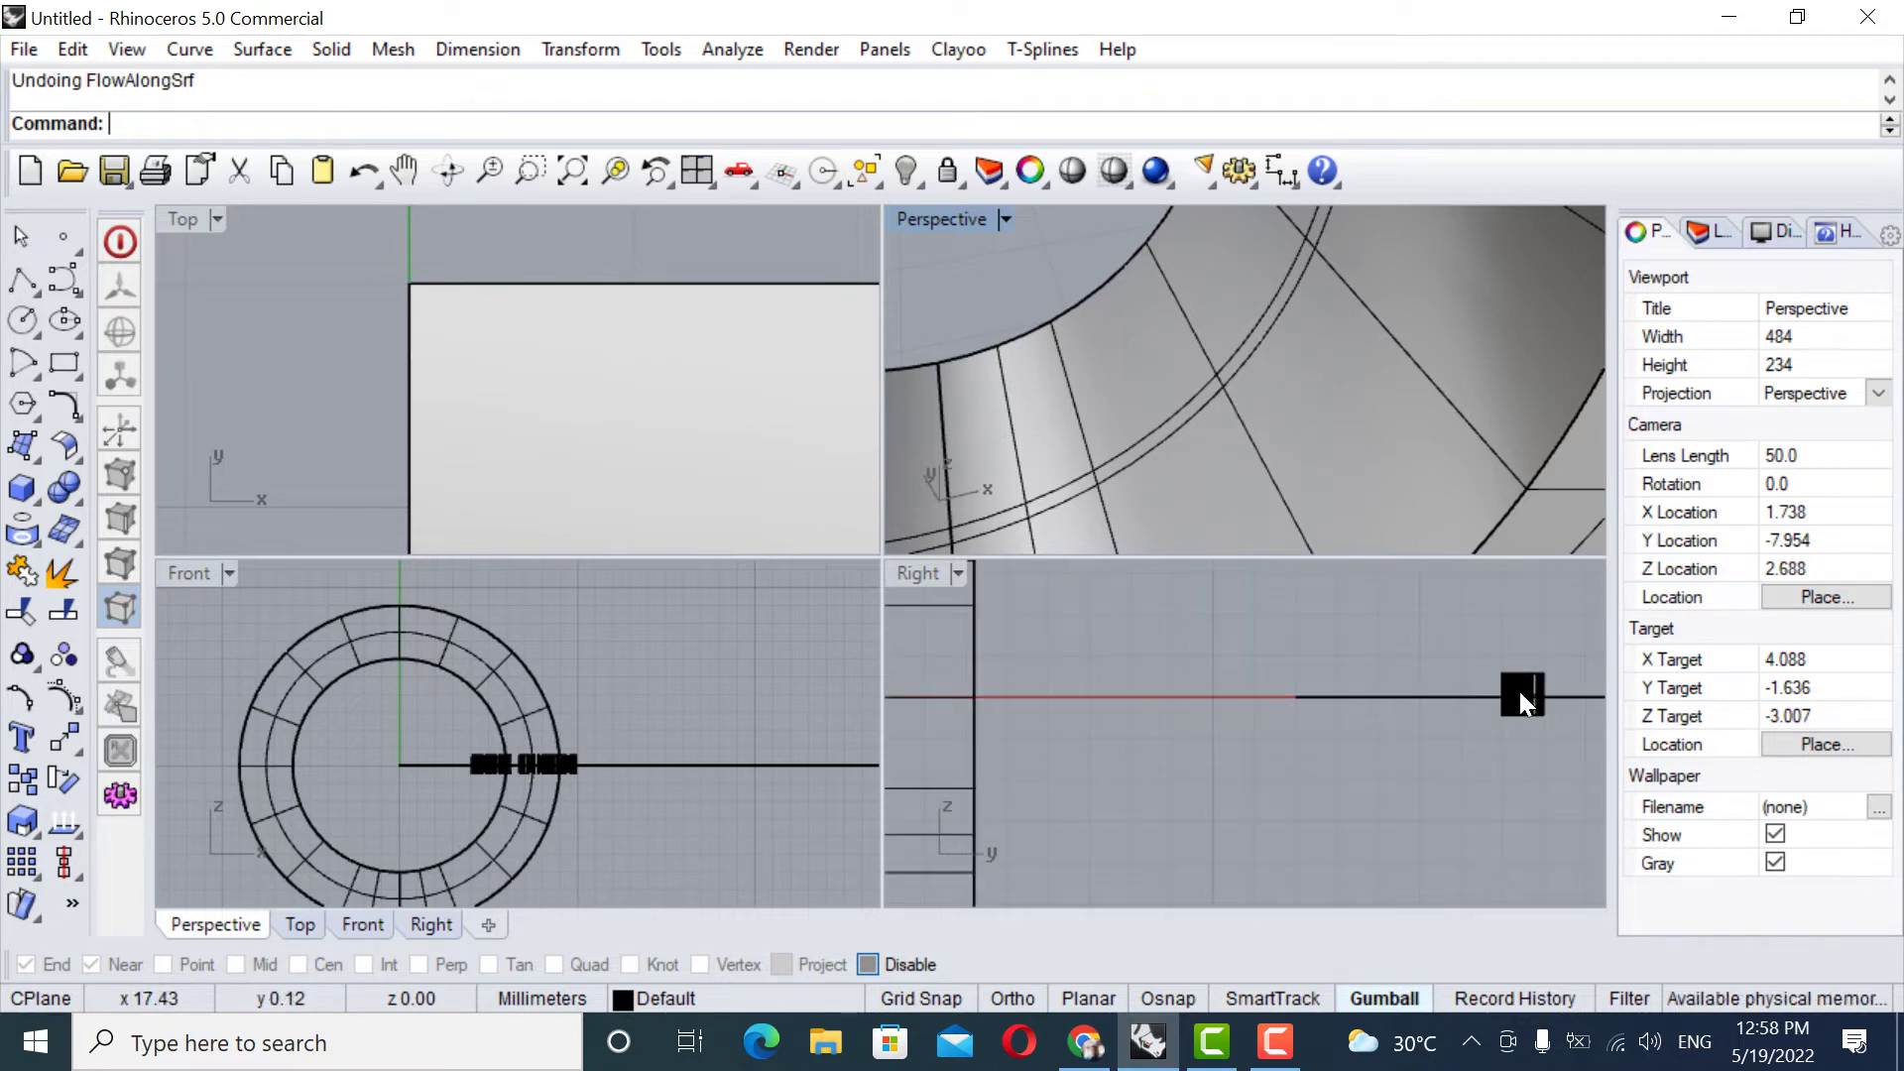
pyautogui.moveTo(1519, 692); pyautogui.dragTo(1418, 669, button='right')
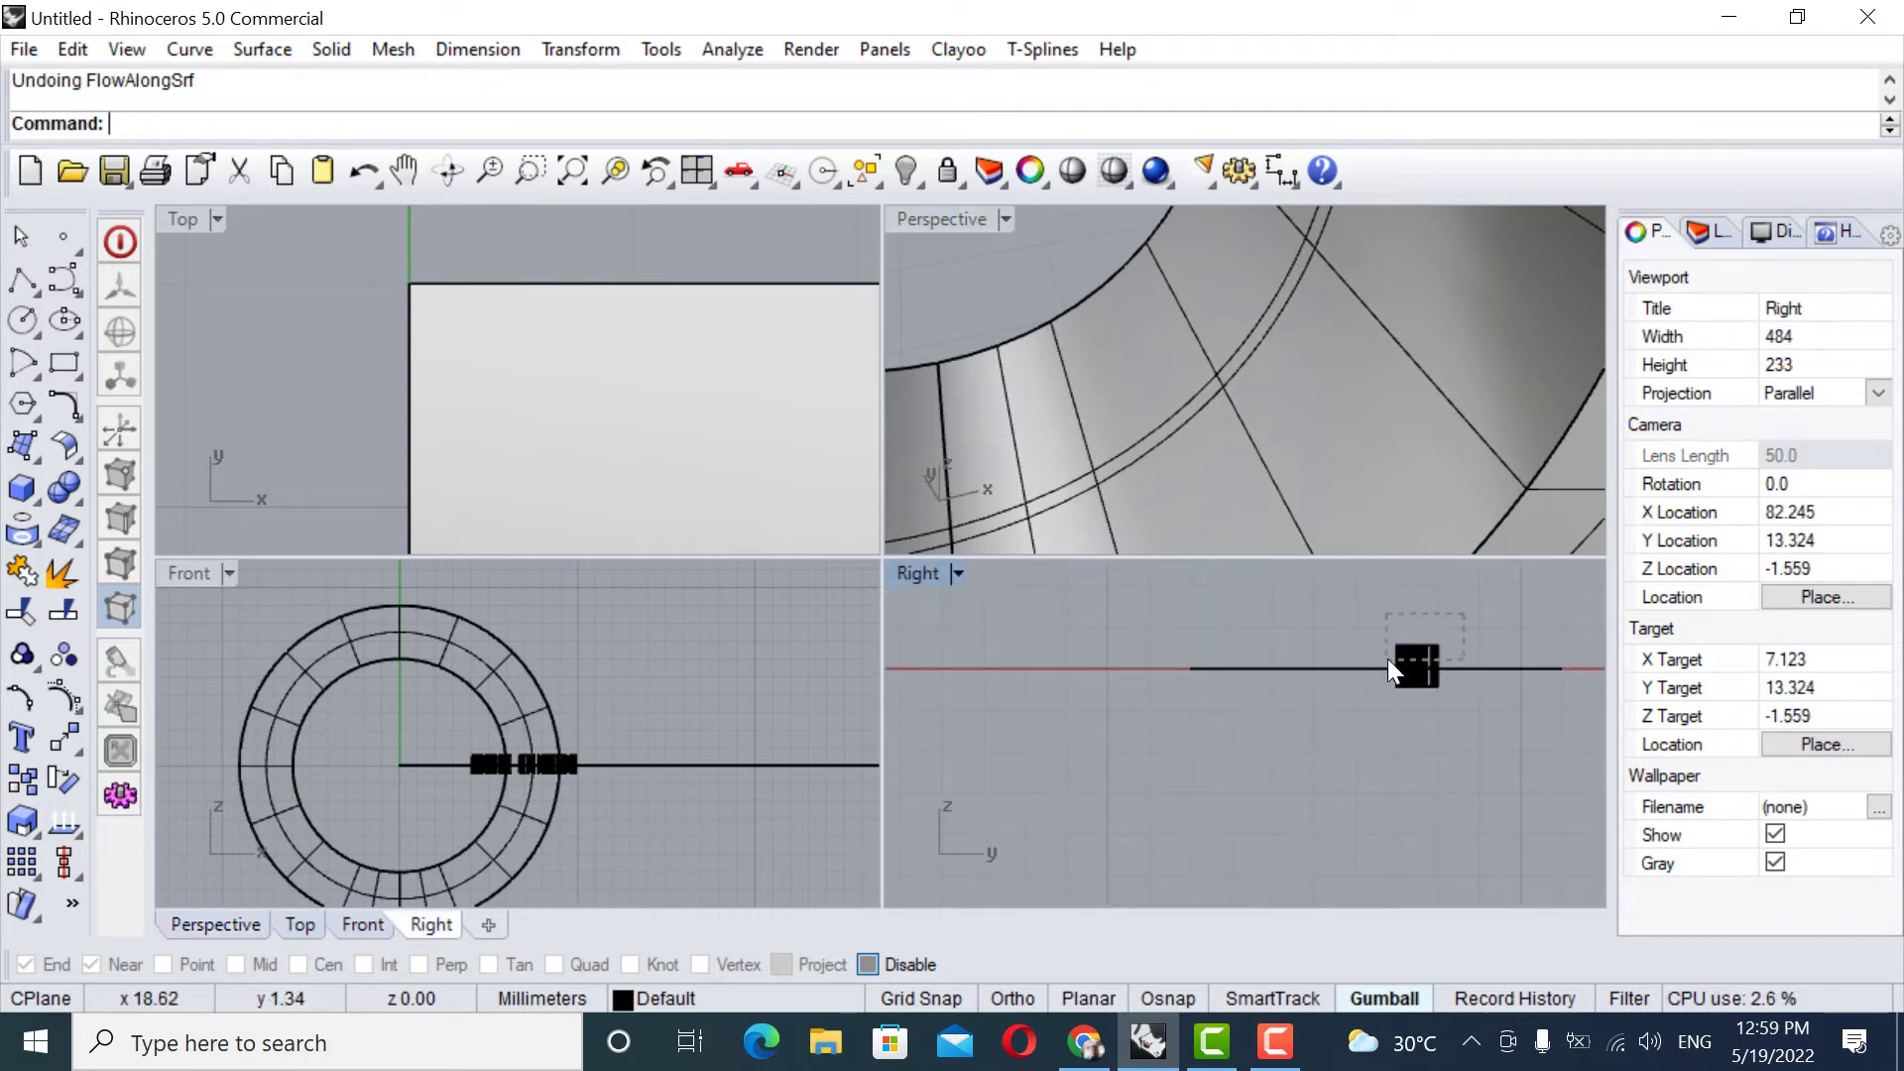
pyautogui.moveTo(1389, 659); pyautogui.dragTo(1389, 660)
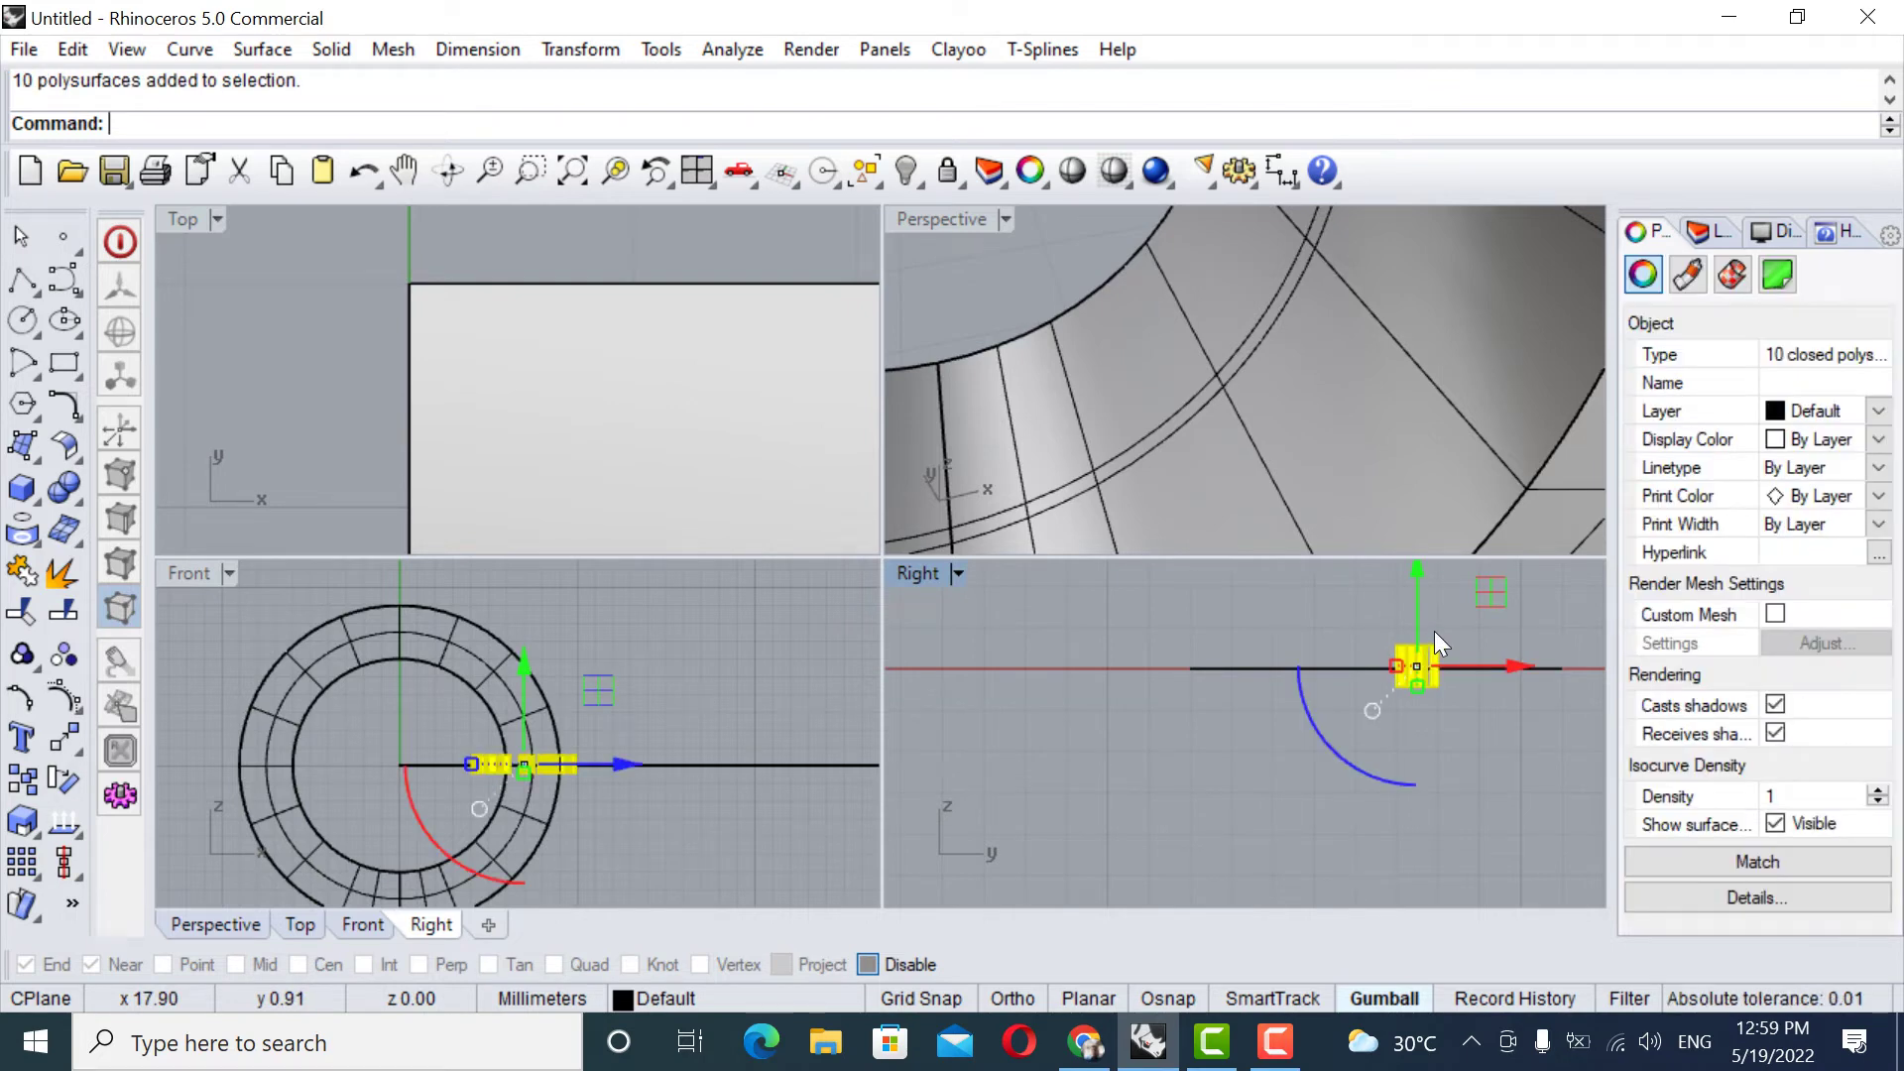
pyautogui.write('FlowAlongSrf')
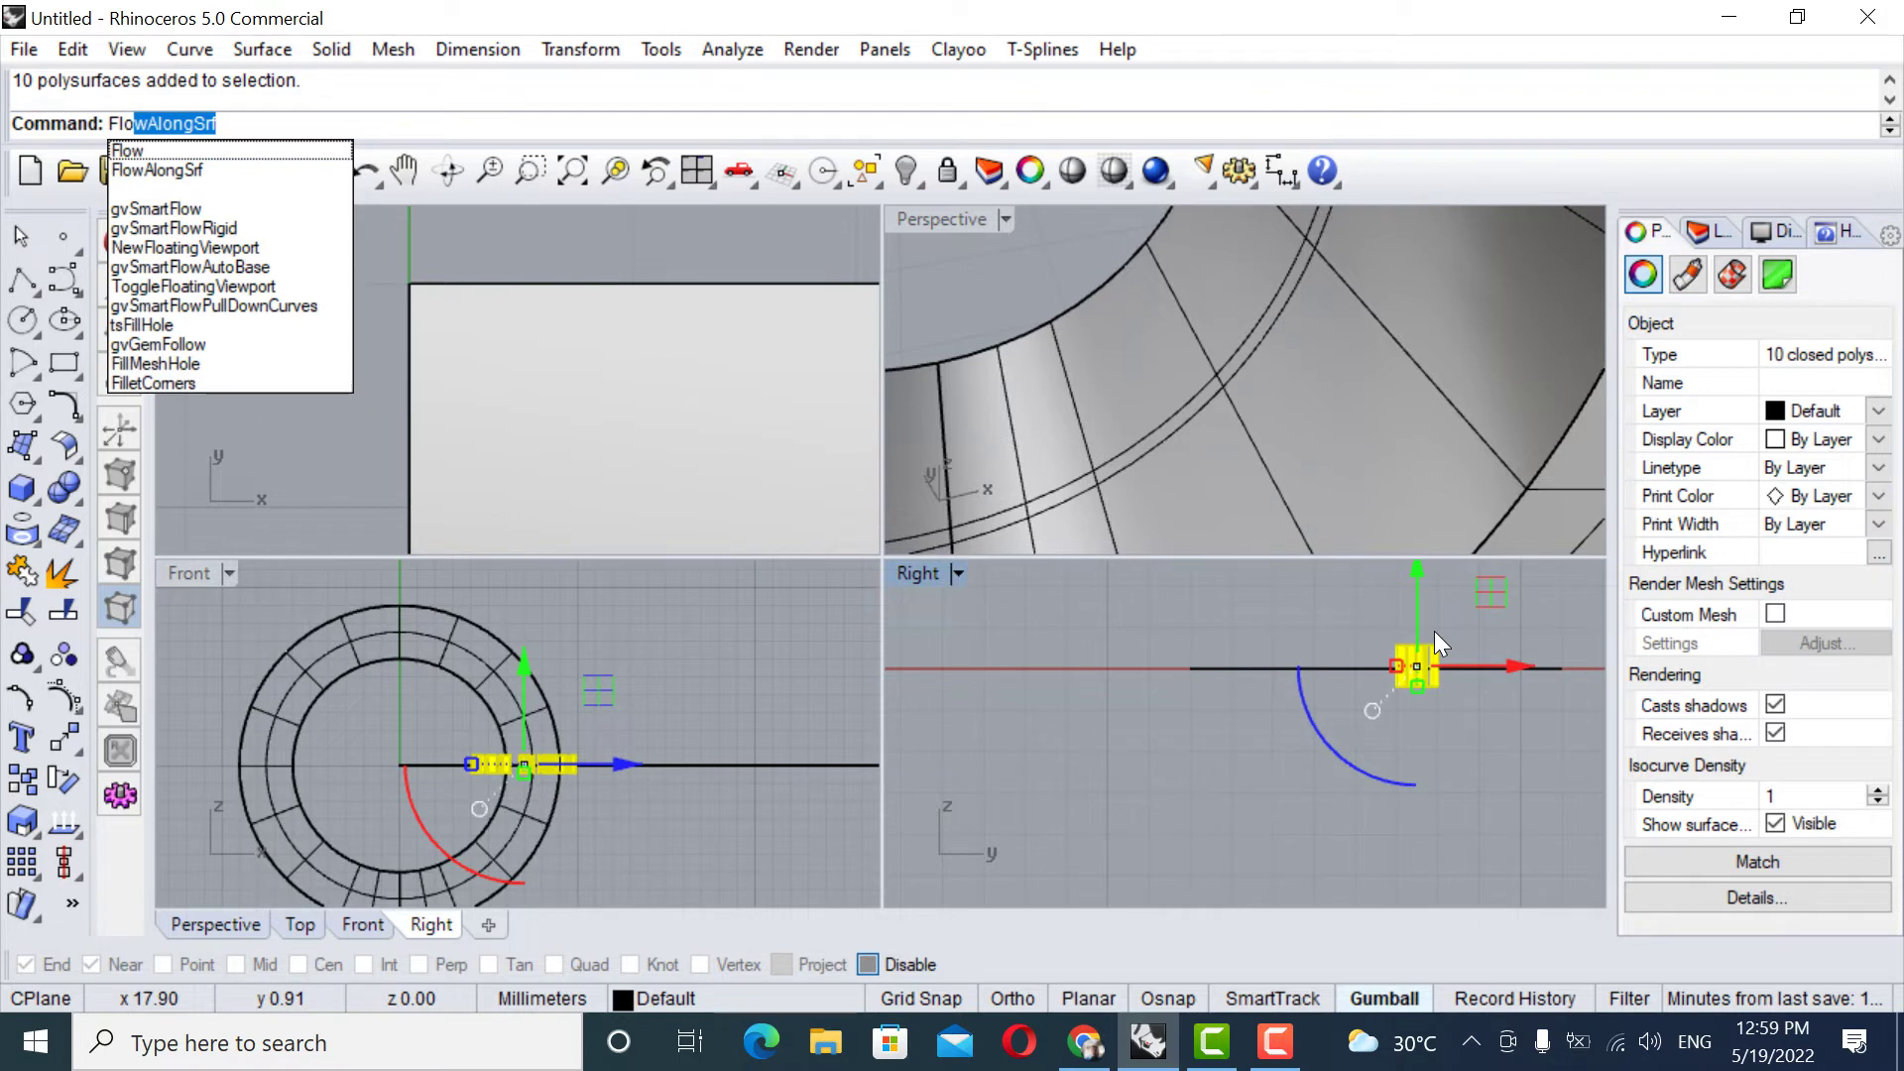
pyautogui.press('Return')
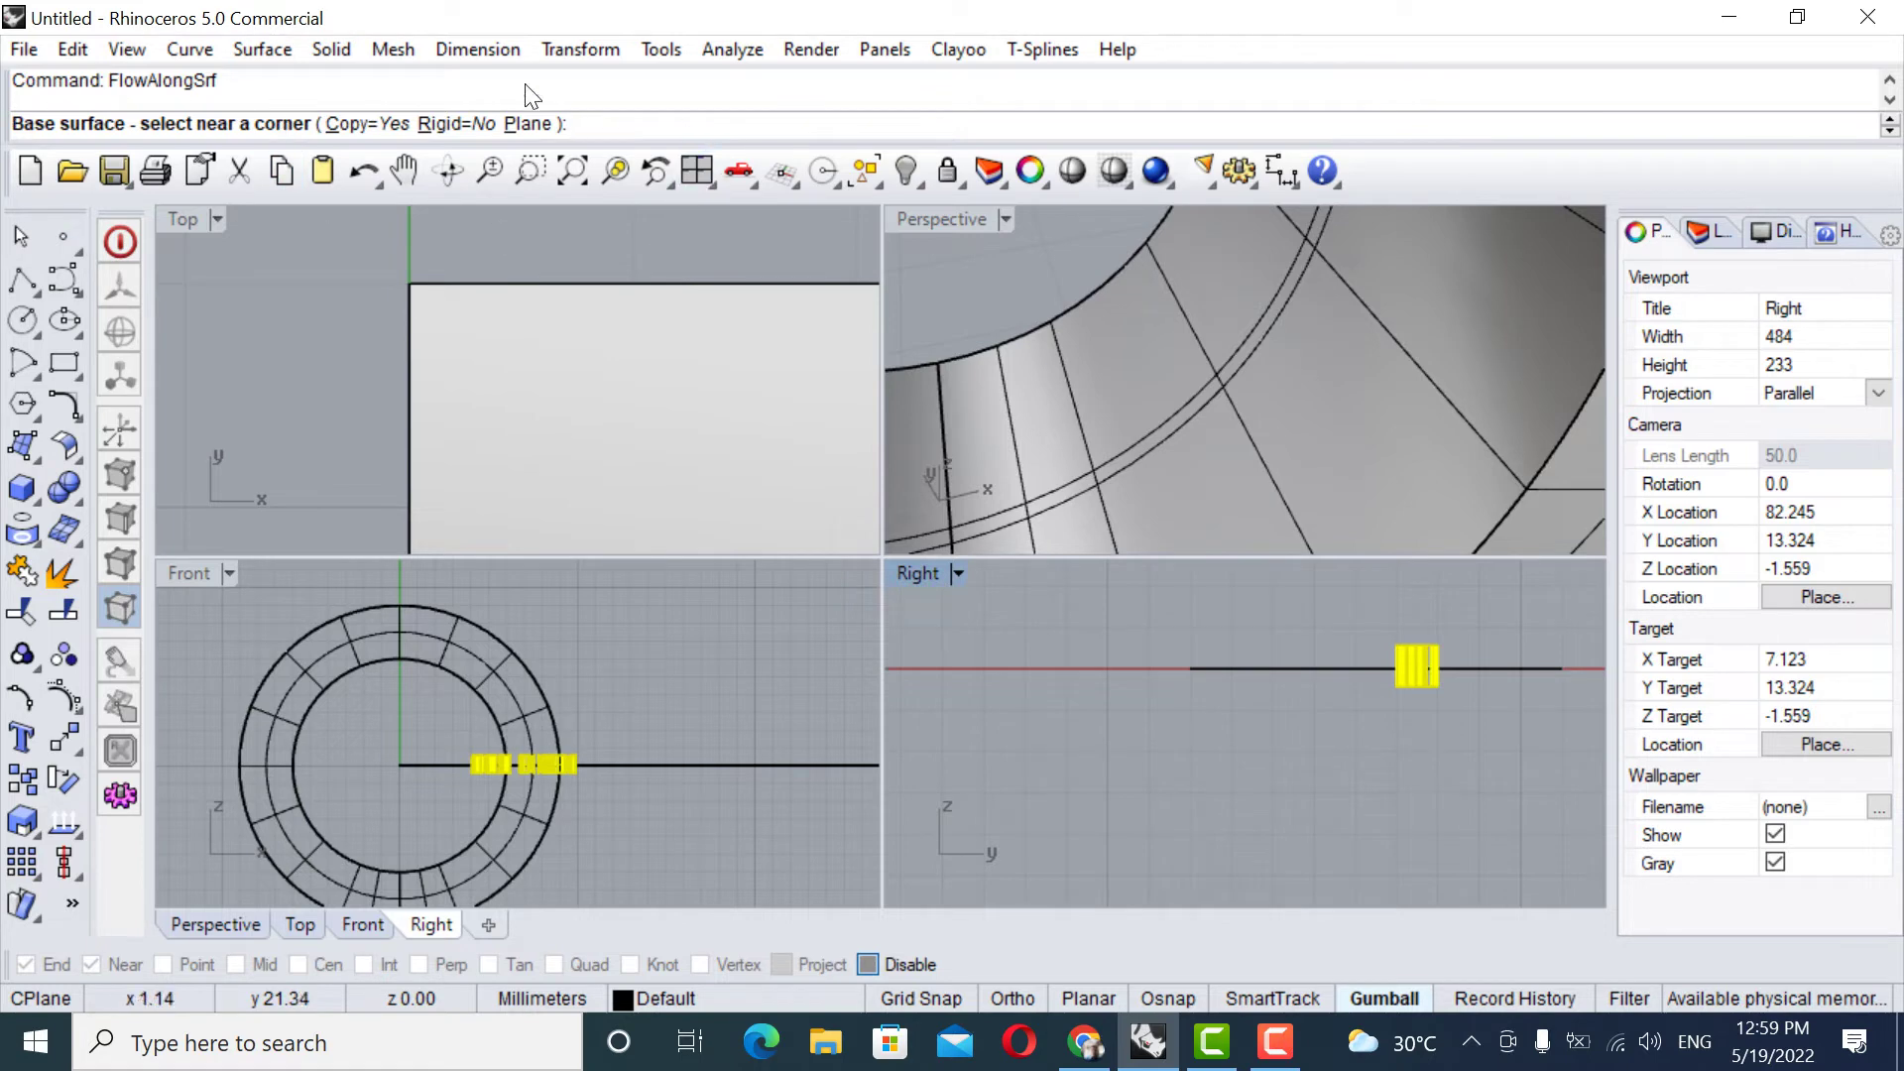
# Flow from the flat rectangle onto the ring's inner wall, then undo the misplaced result.
pyautogui.click(428, 307)
pyautogui.moveTo(989, 314); pyautogui.dragTo(985, 356, button='right')
pyautogui.scroll(3, 1194, 383)
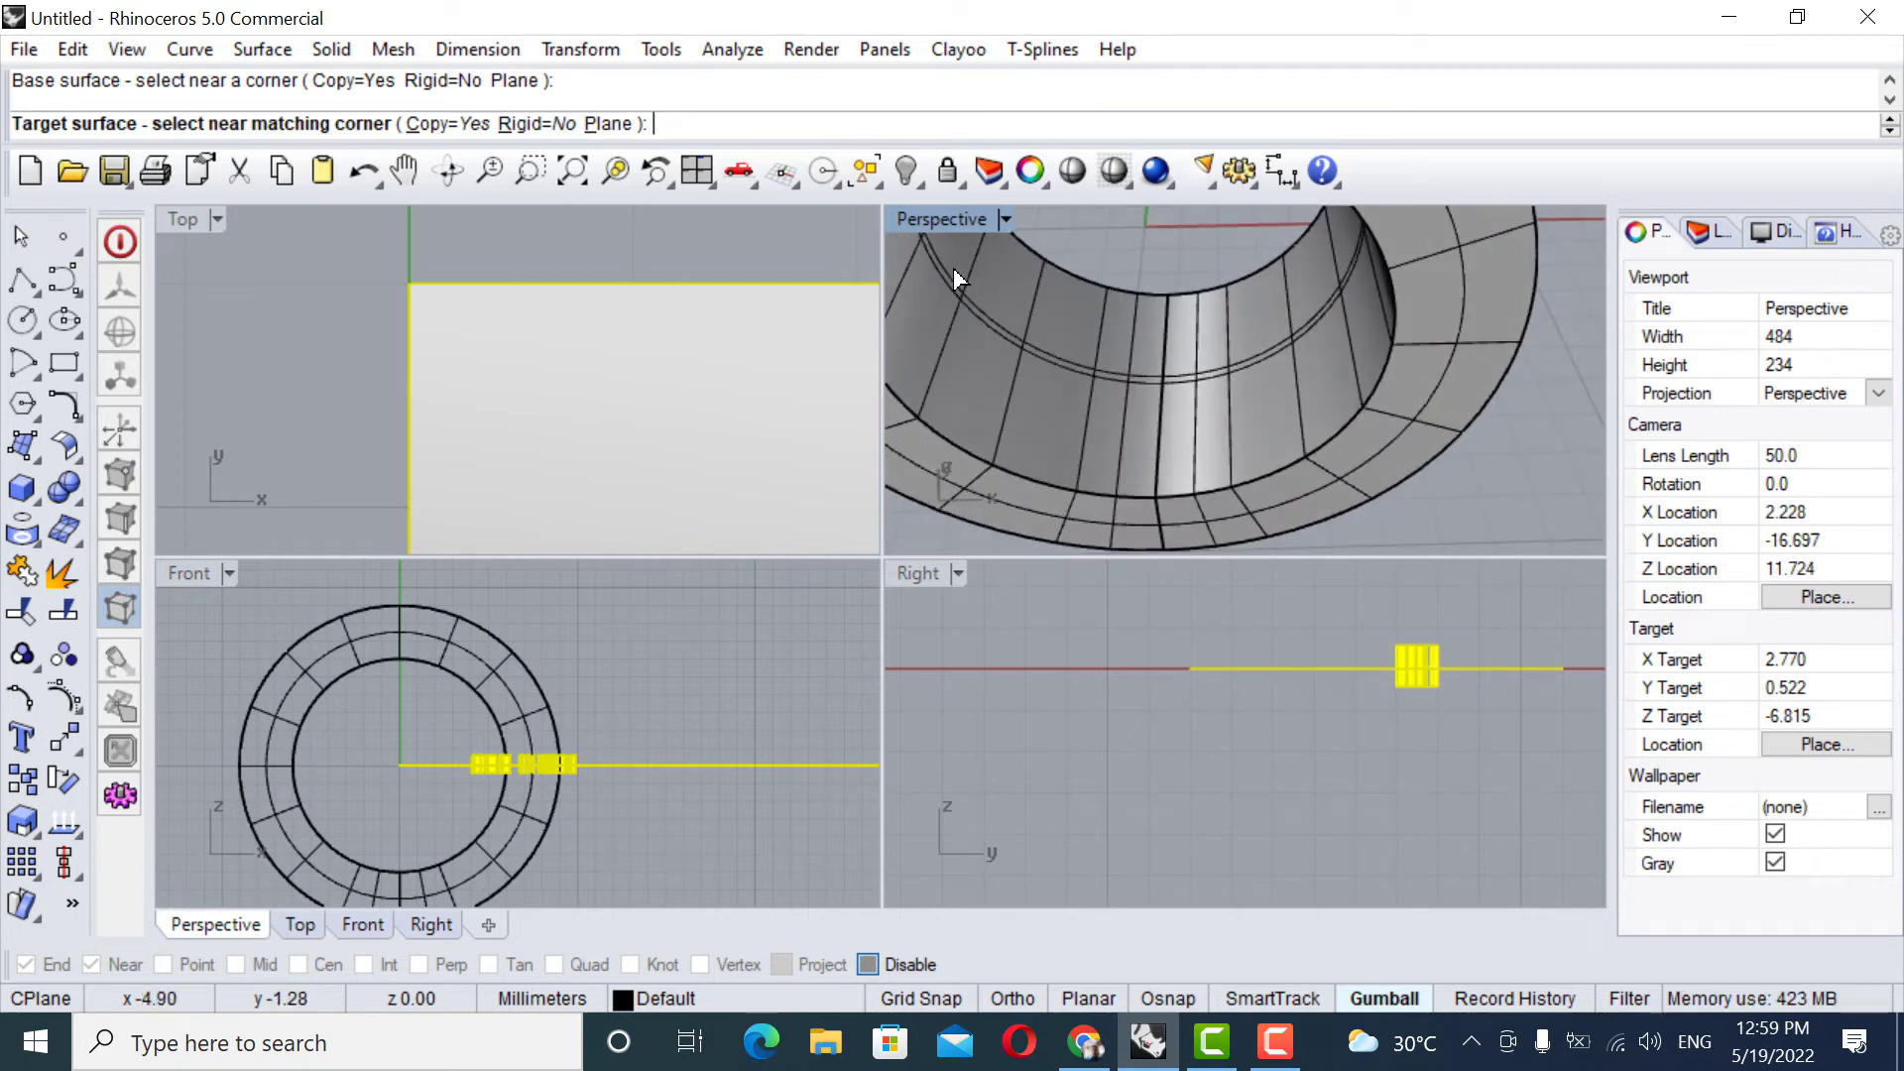
pyautogui.click(995, 314)
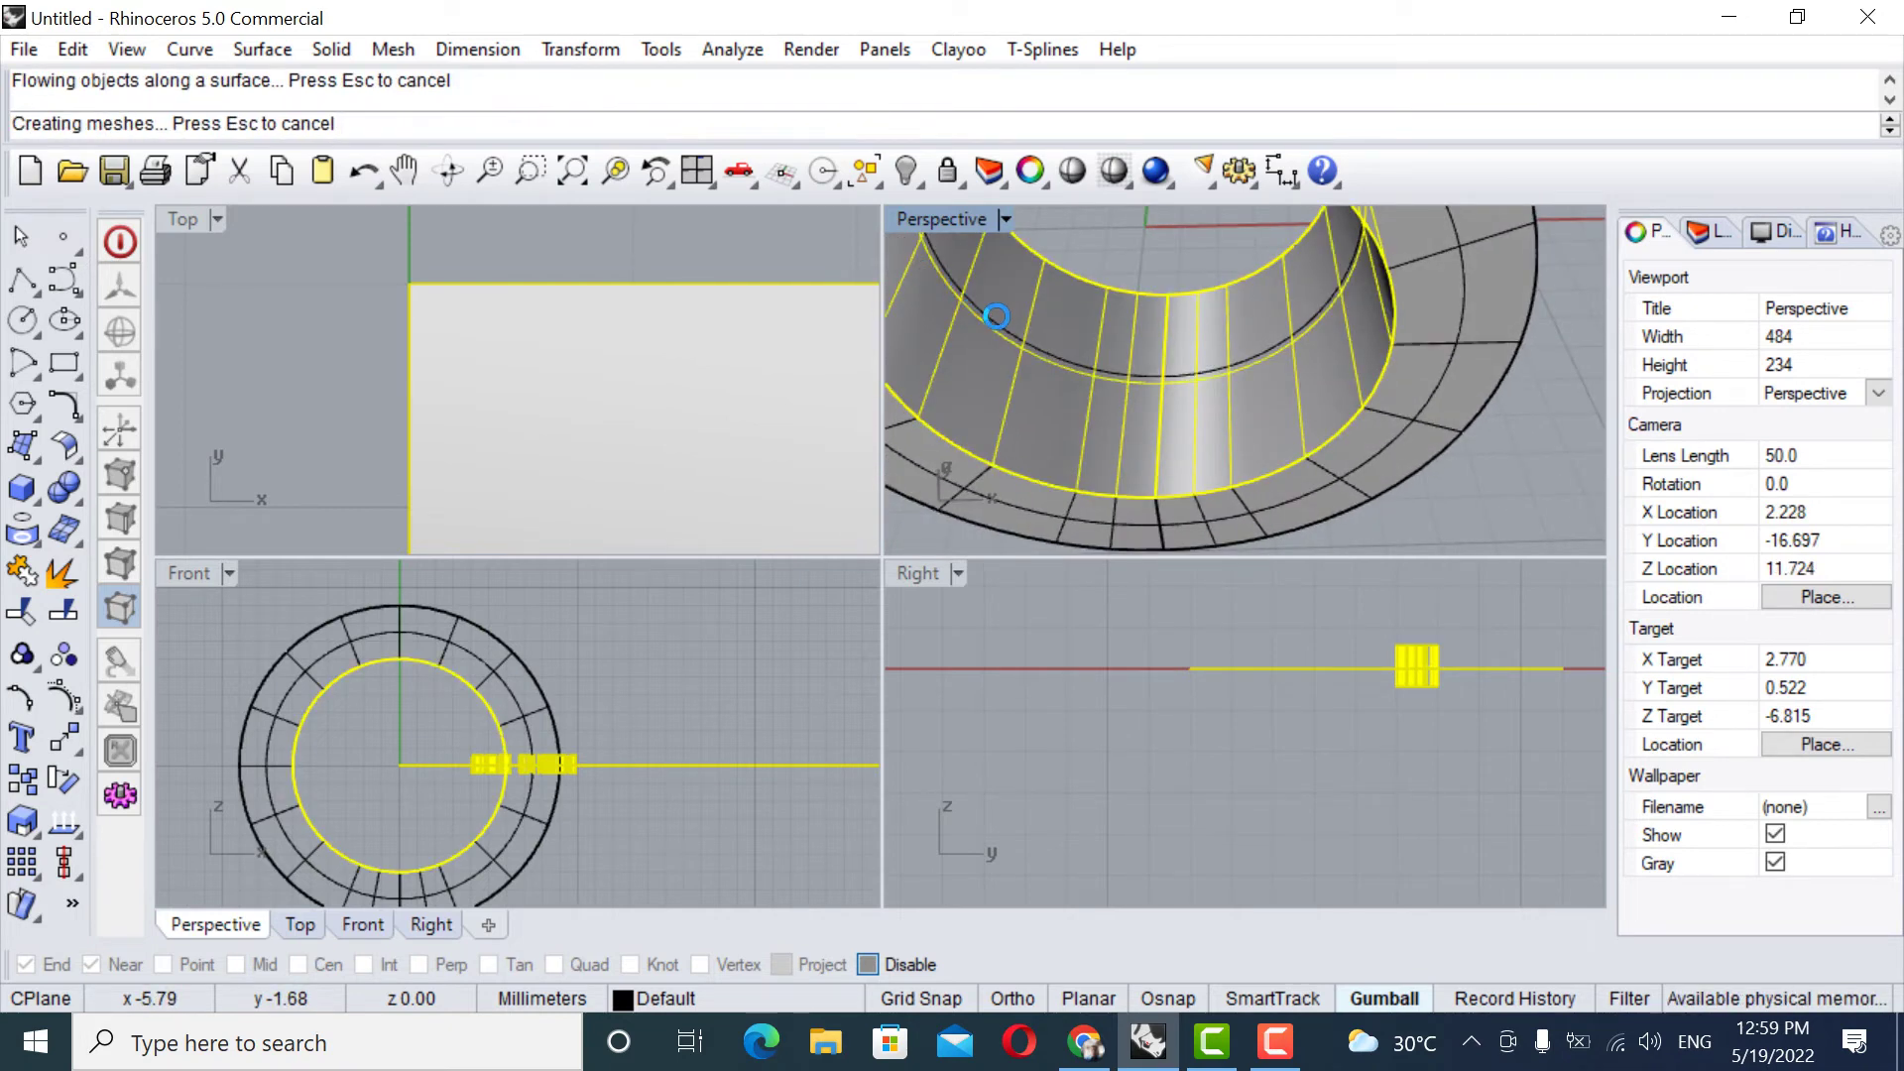
pyautogui.scroll(2, 1022, 351)
pyautogui.scroll(-2, 1021, 351)
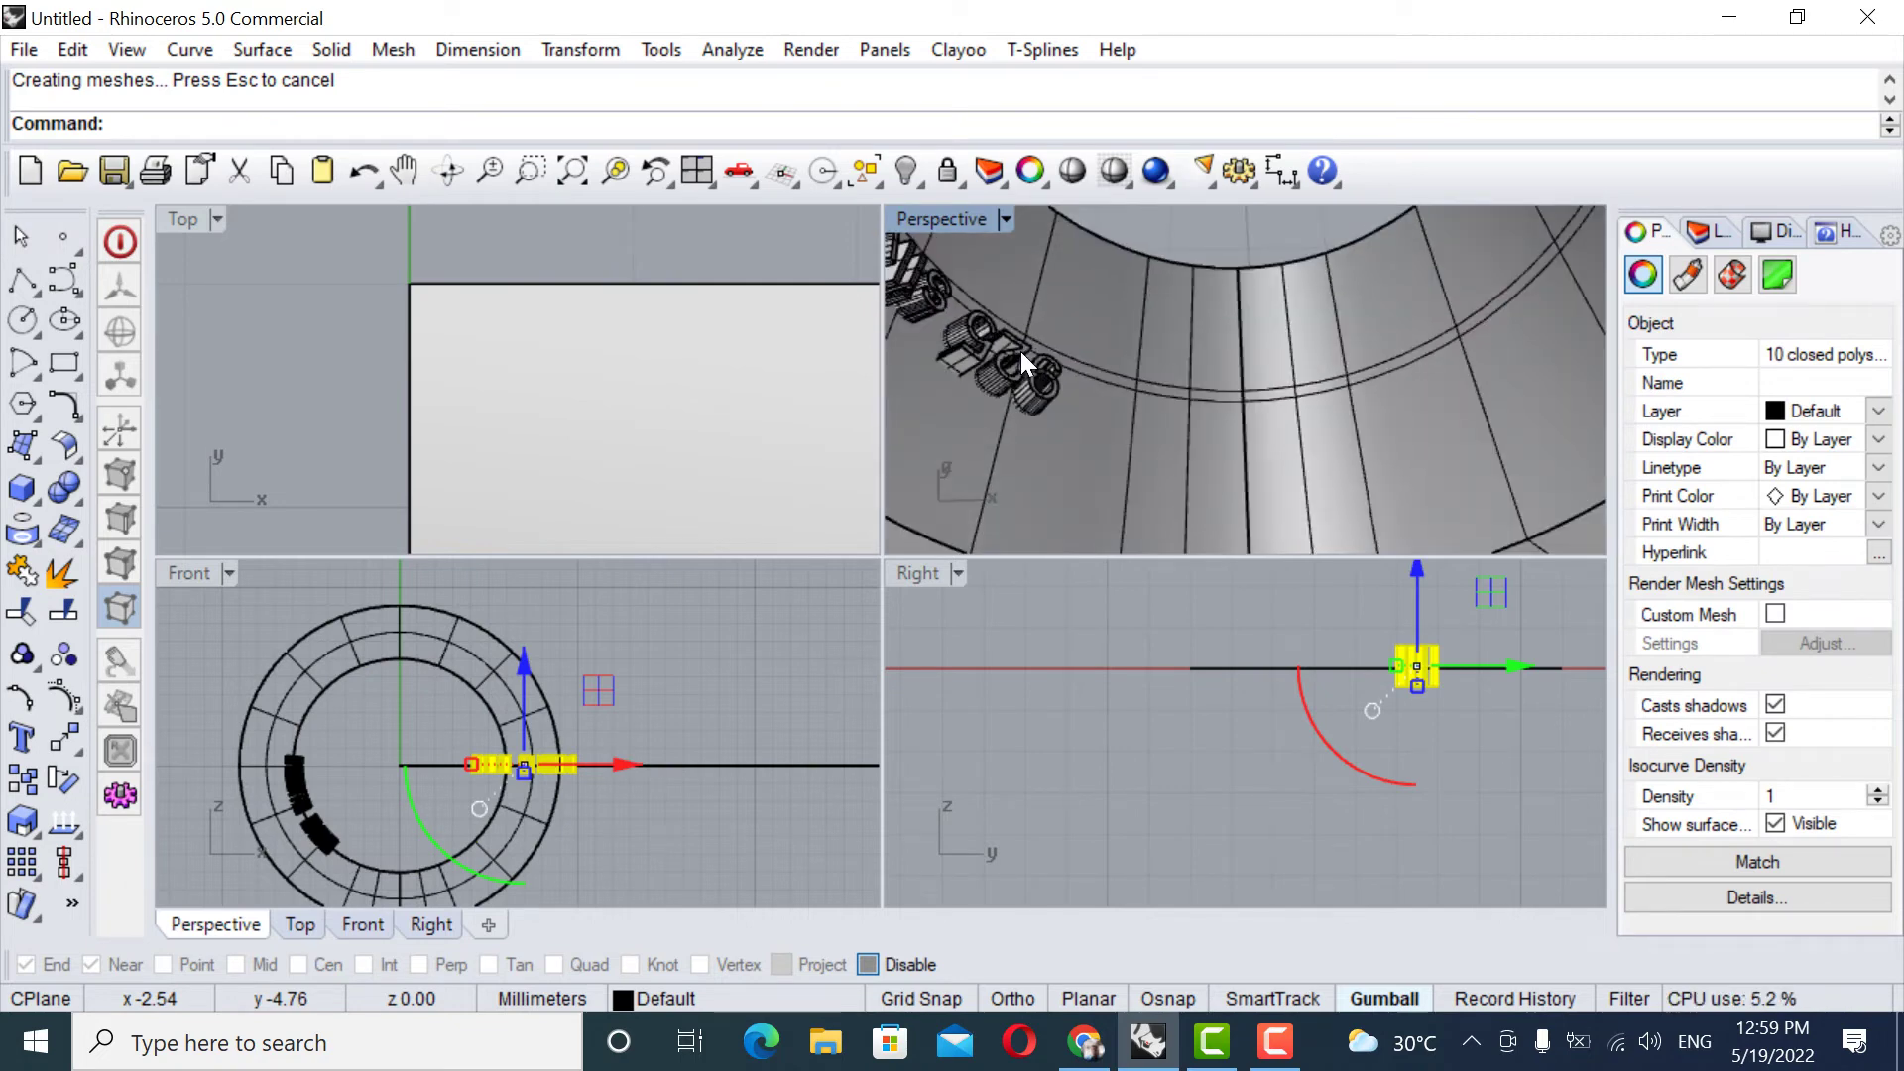
pyautogui.hotkey('ctrl', 'z')
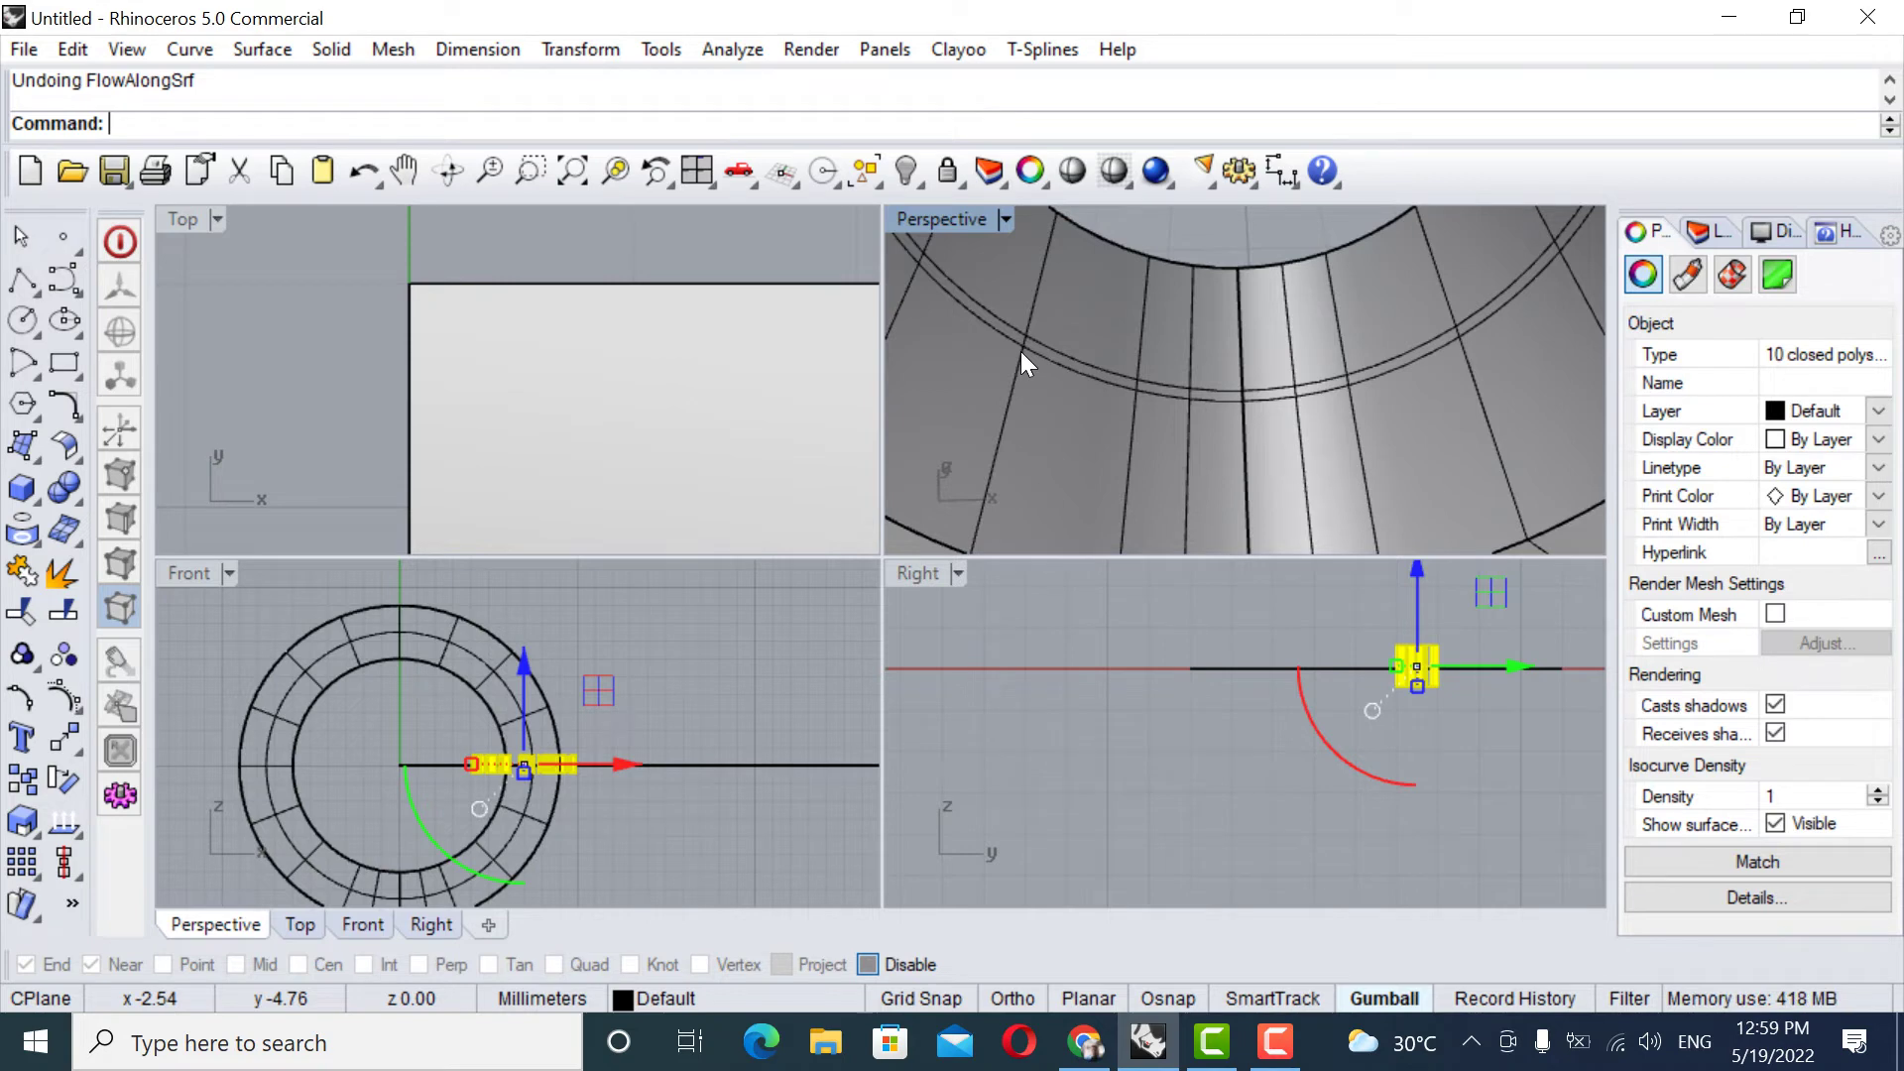
# Retry the flow picking the ring's inner wall near the matching corner, and undo it again.
pyautogui.press('Return')
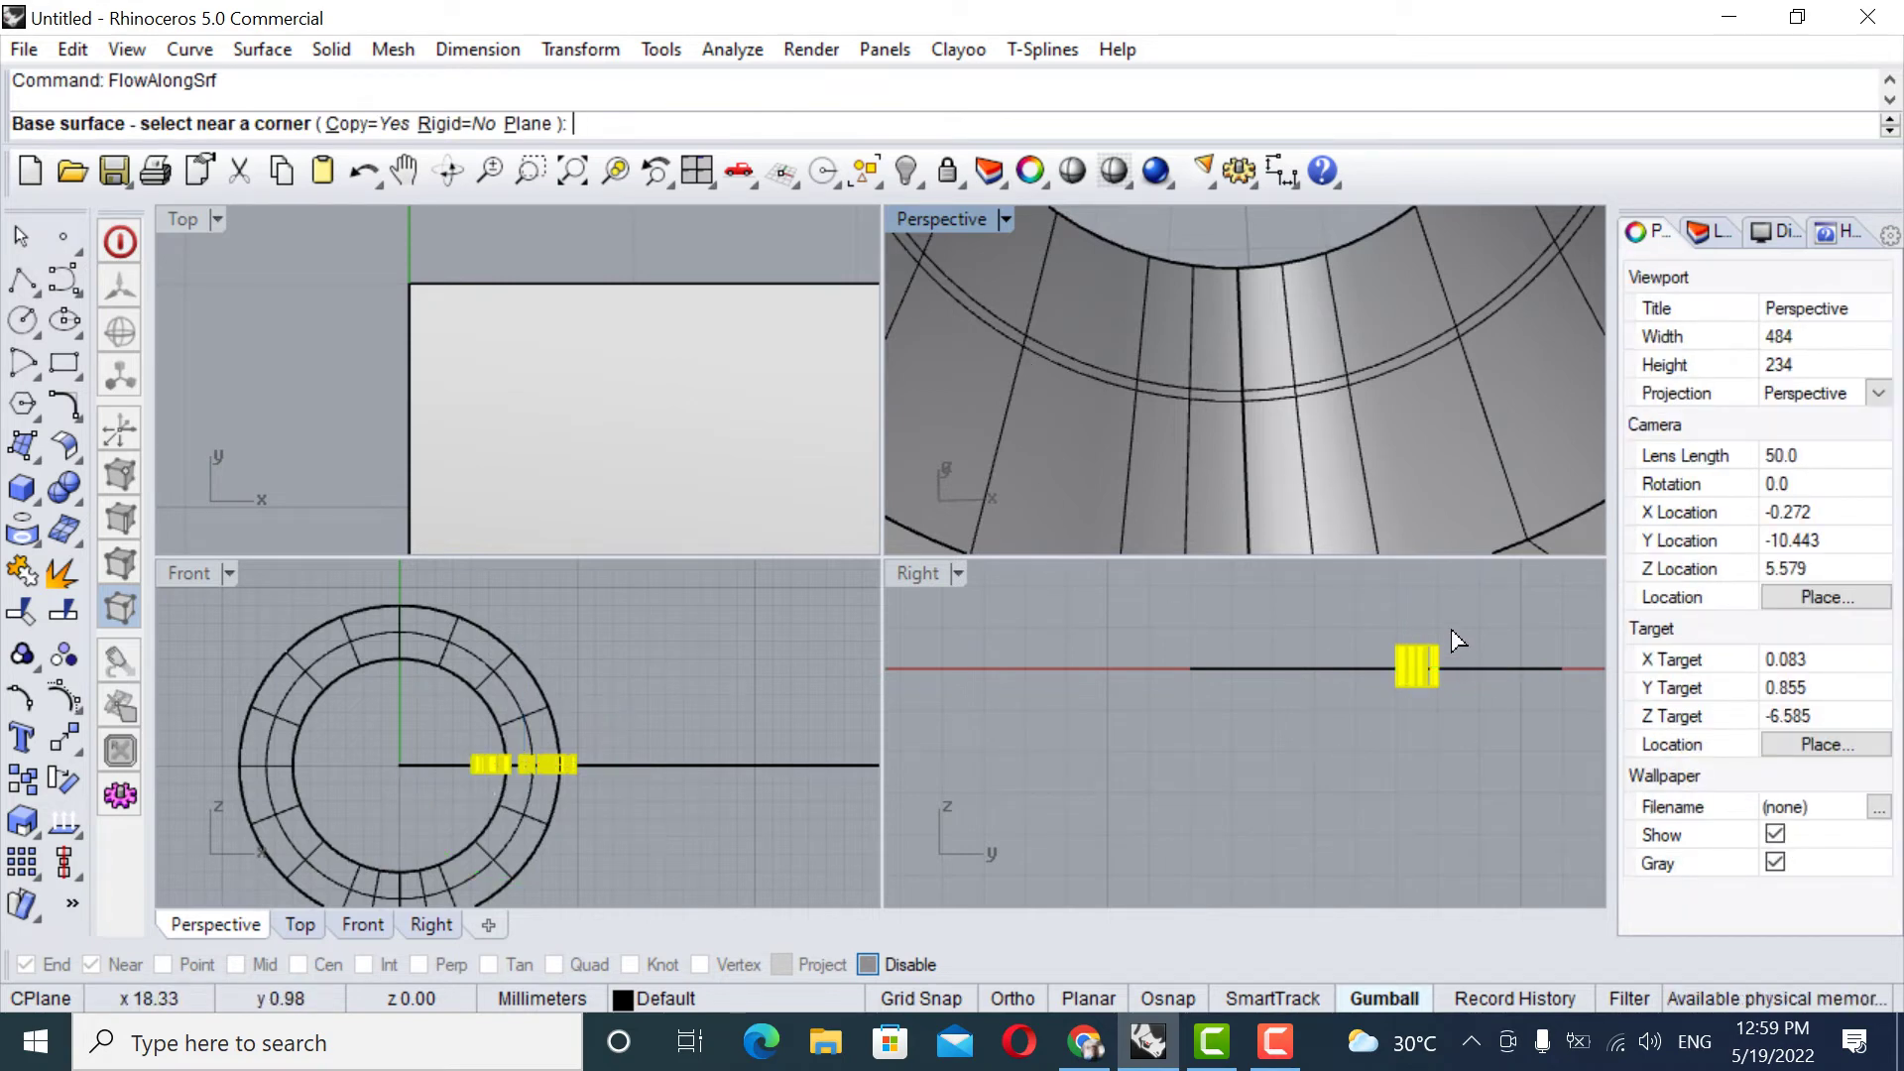
pyautogui.click(415, 311)
pyautogui.scroll(-3, 1032, 314)
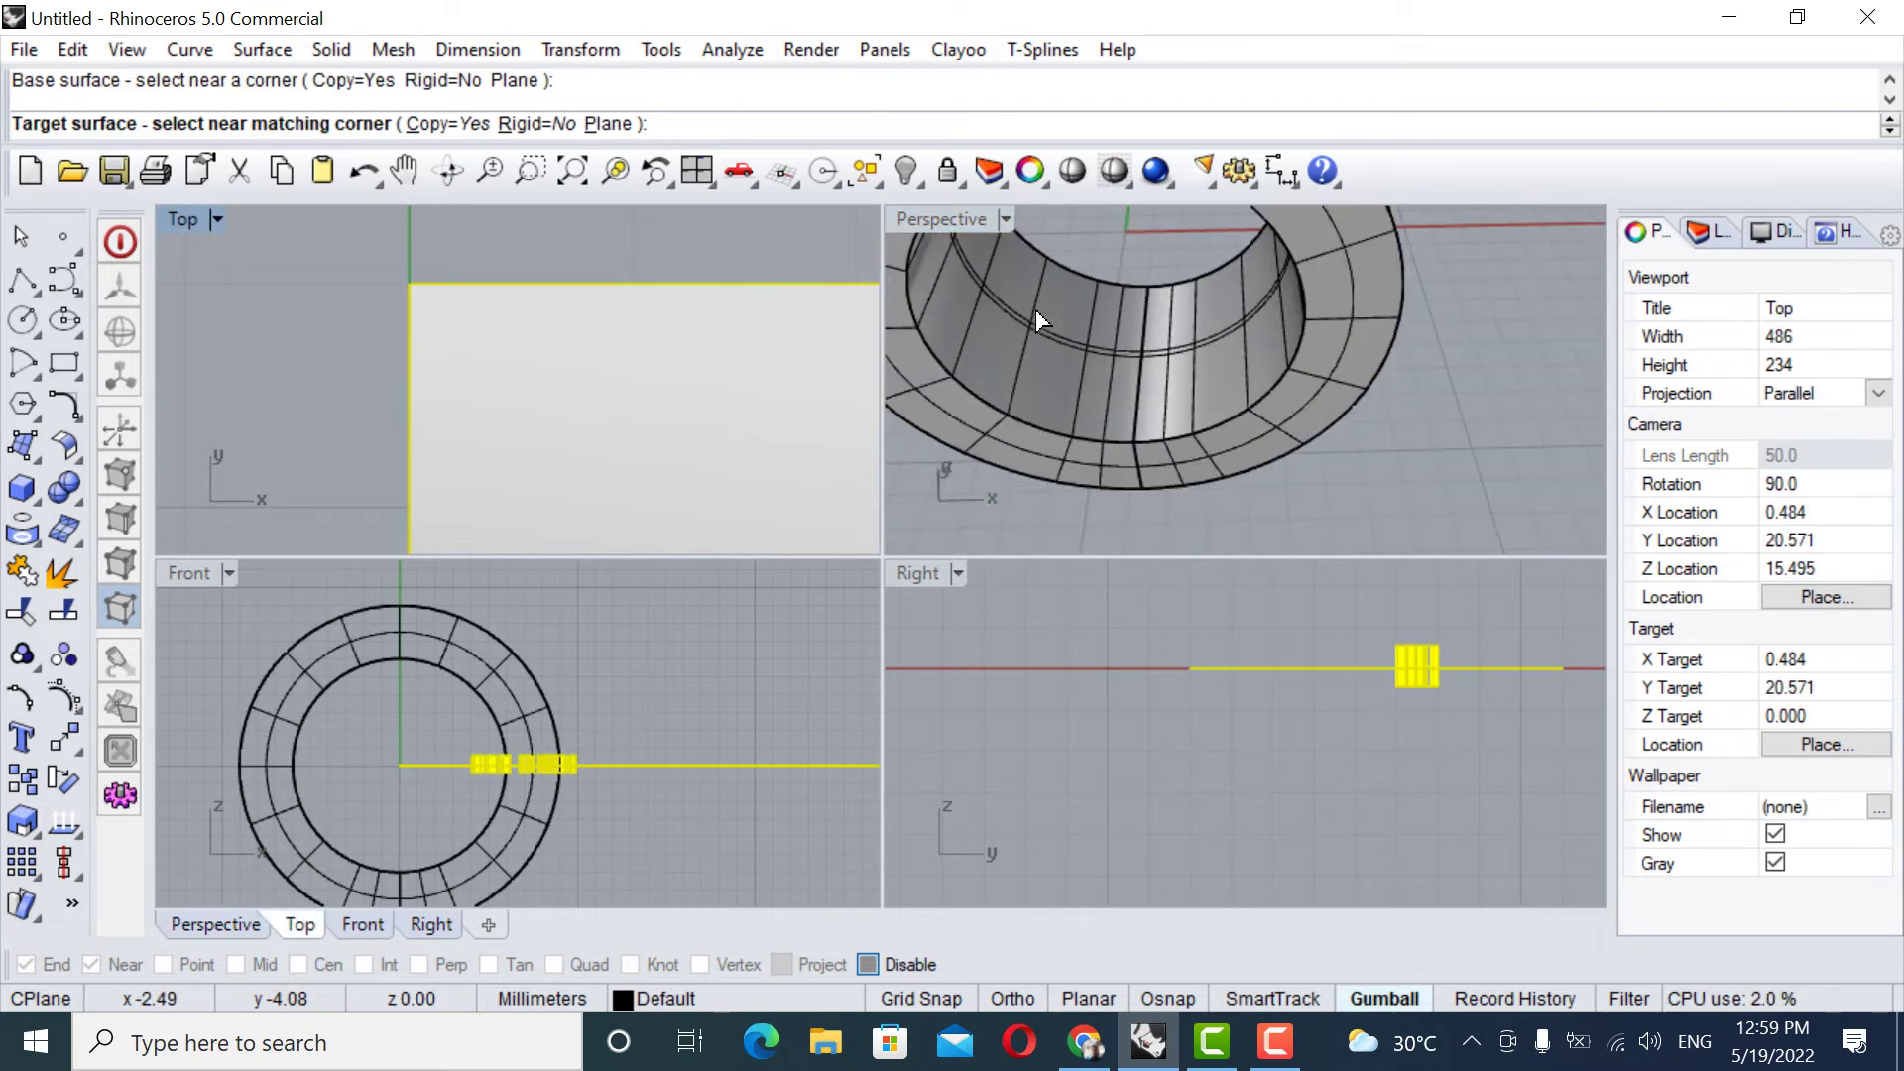
pyautogui.keyDown('shift'); pyautogui.moveTo(1032, 312); pyautogui.dragTo(1320, 421, button='right'); pyautogui.keyUp('shift')
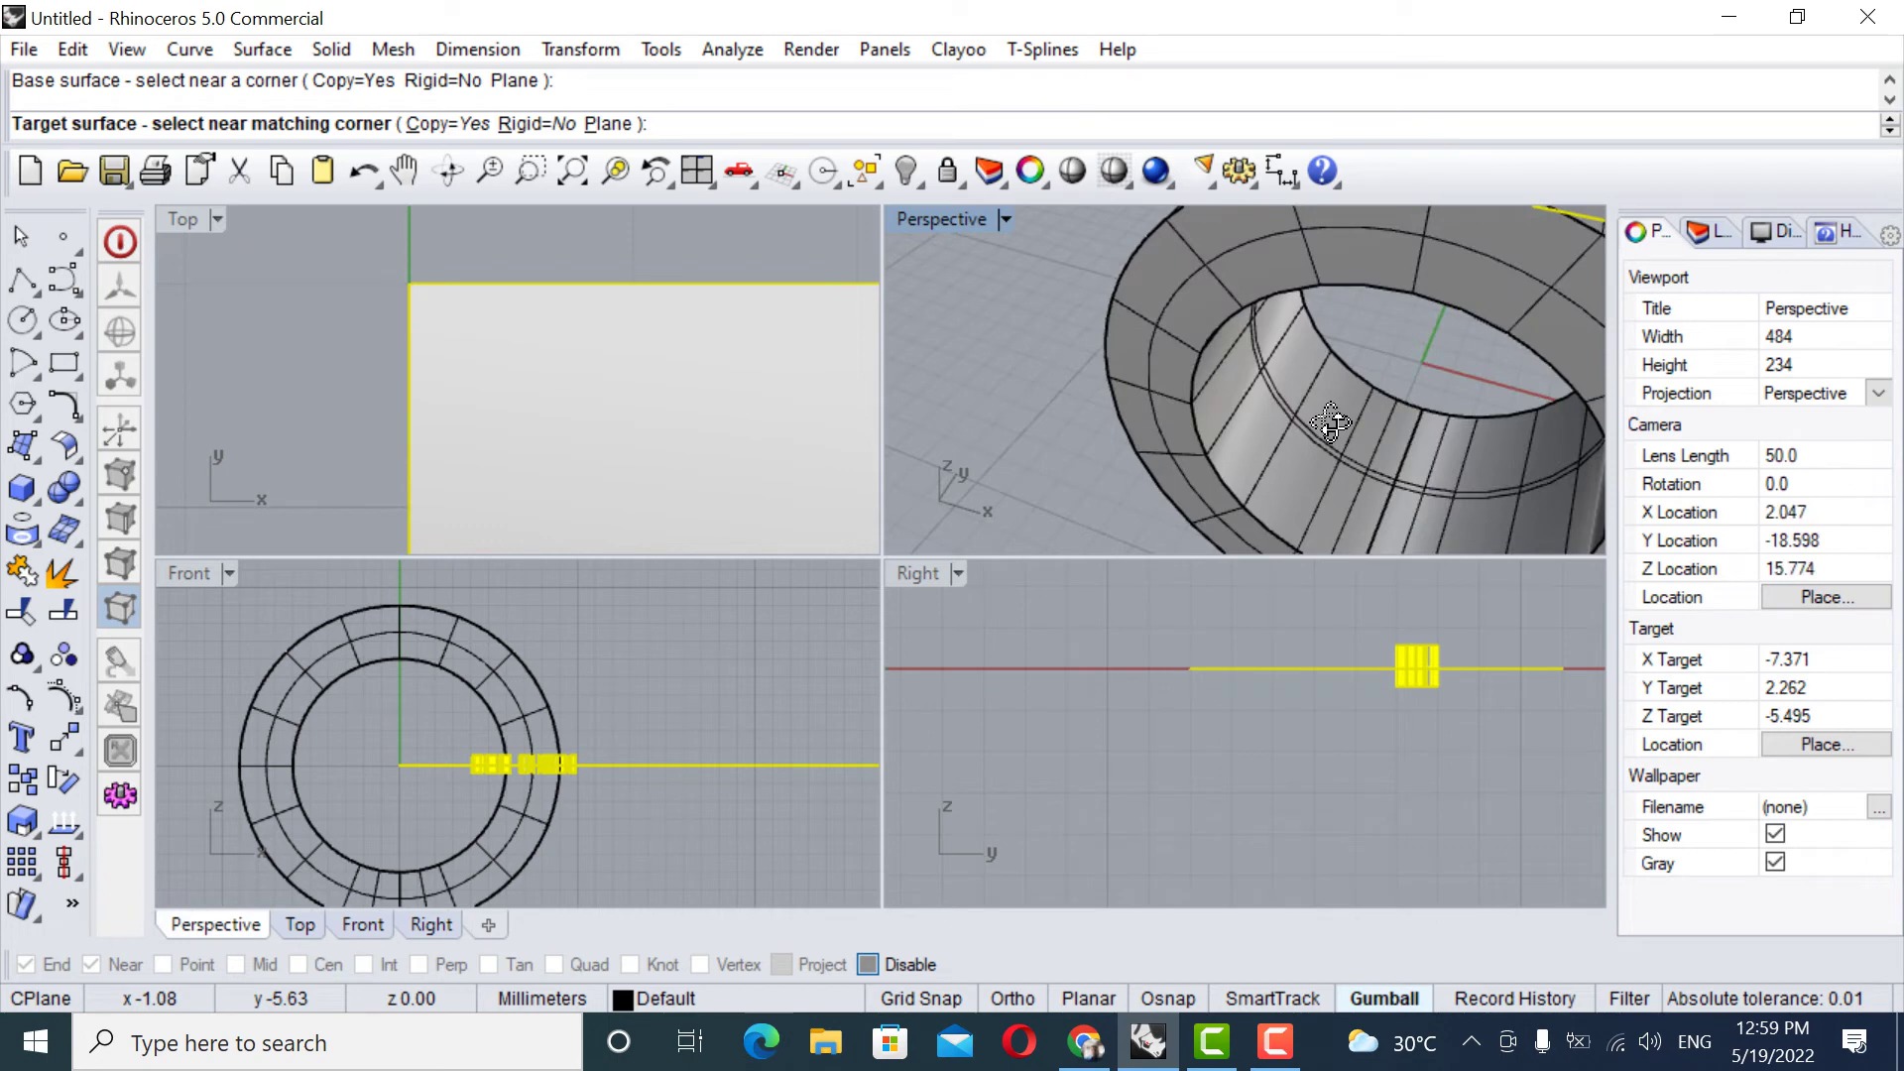
pyautogui.click(1302, 343)
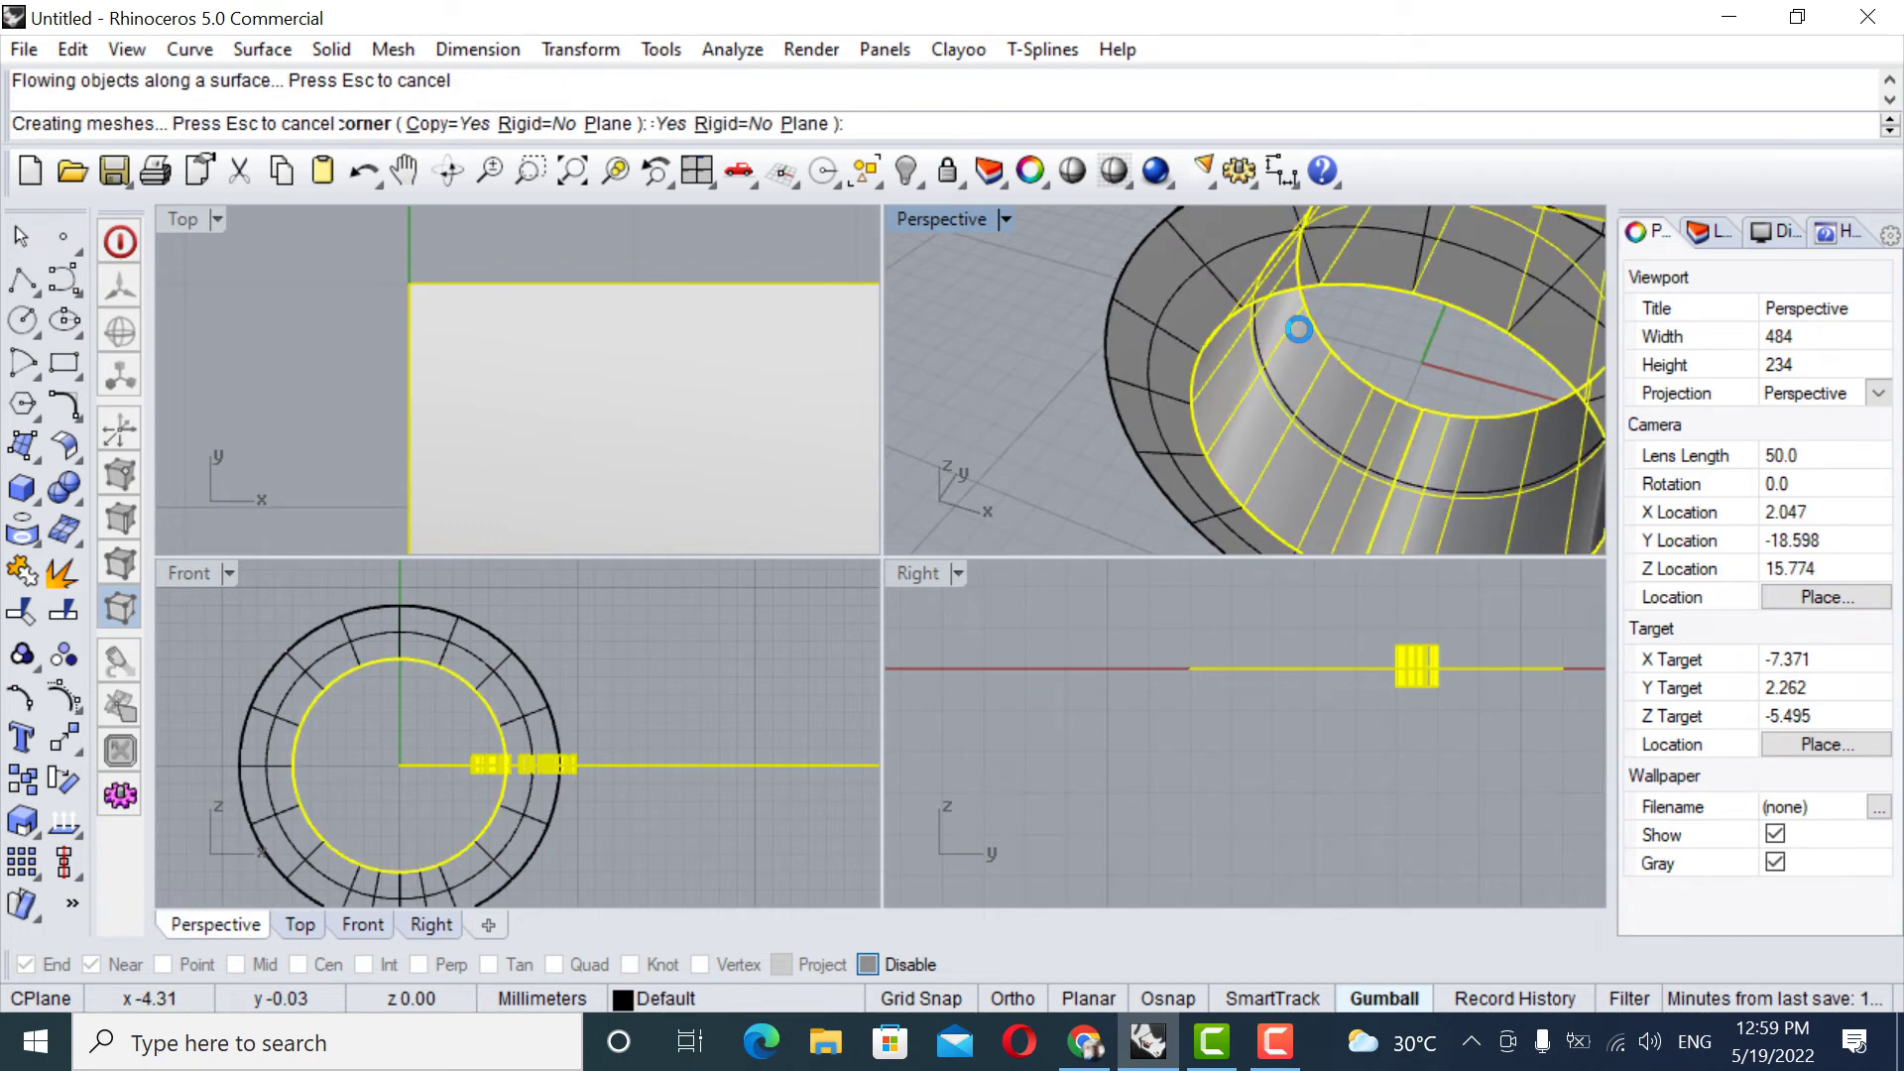
pyautogui.scroll(3, 1294, 367)
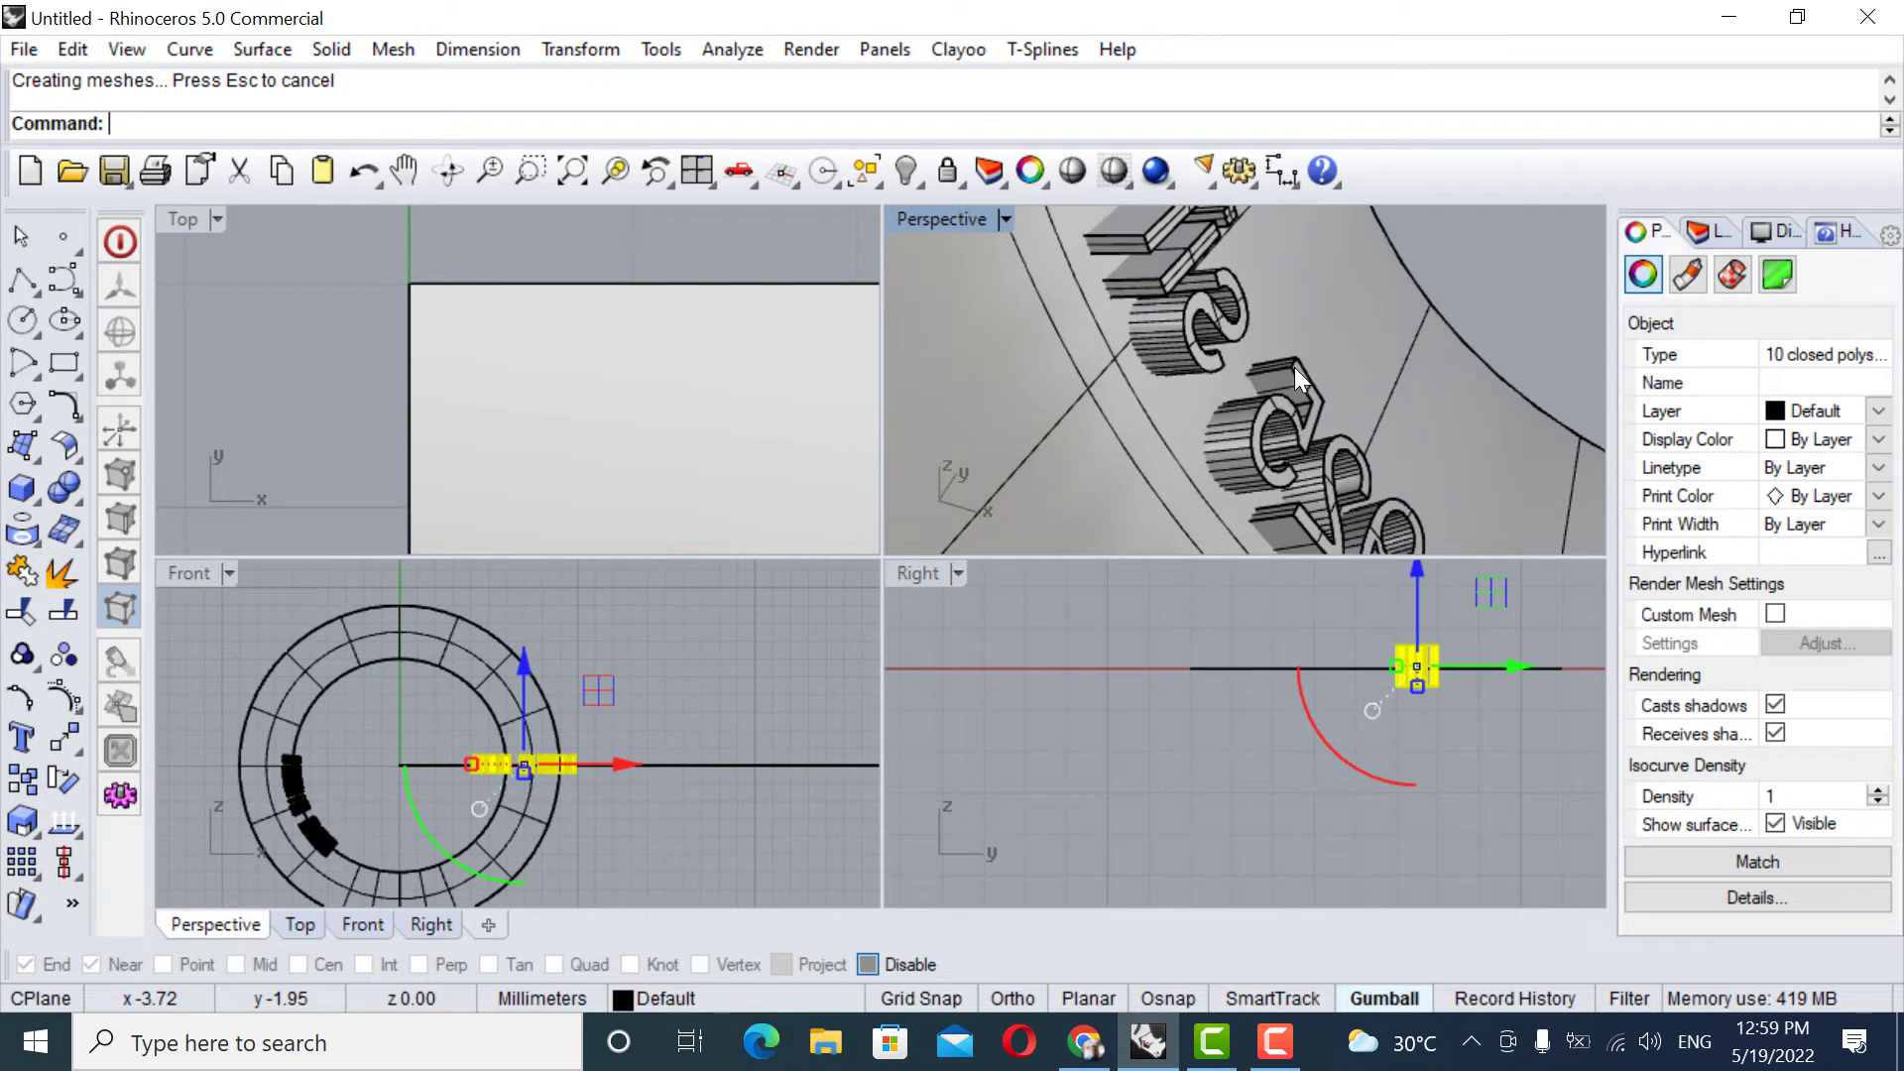
pyautogui.scroll(-2, 1294, 367)
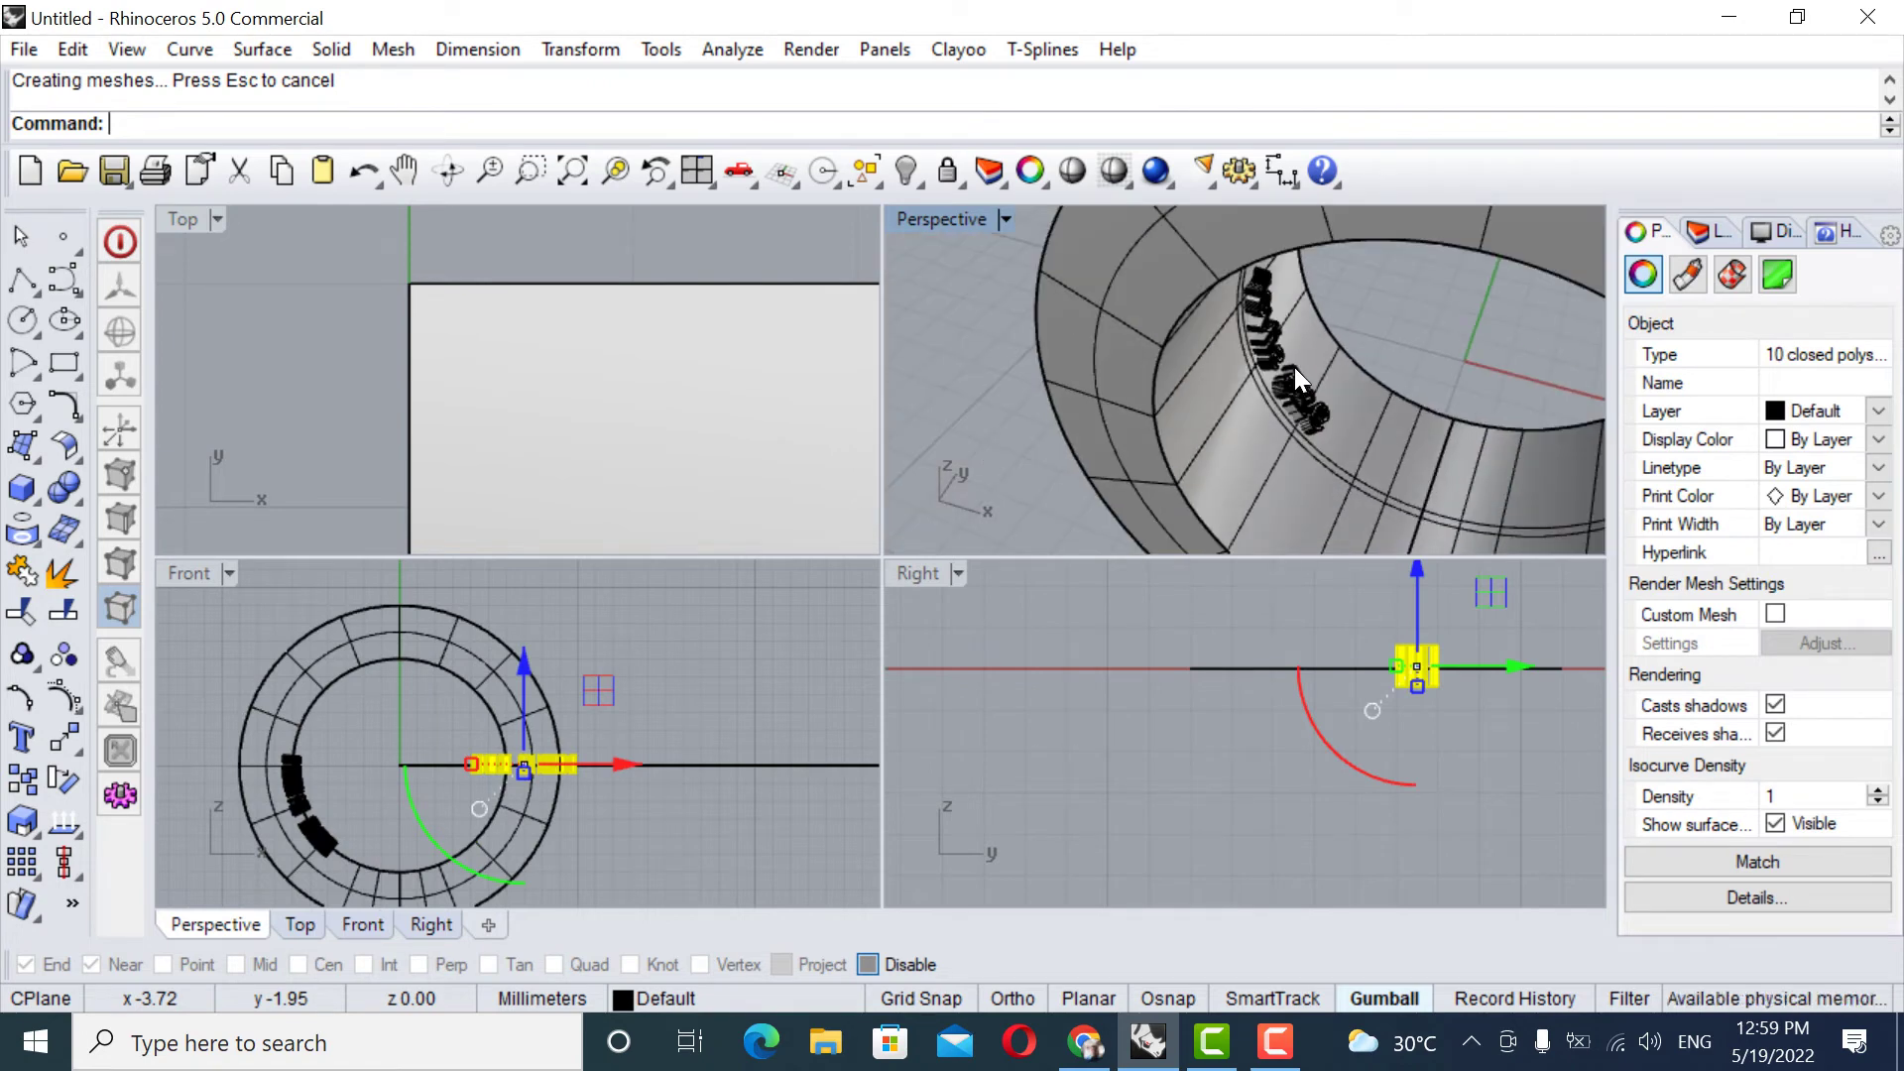
pyautogui.hotkey('ctrl', 'z')
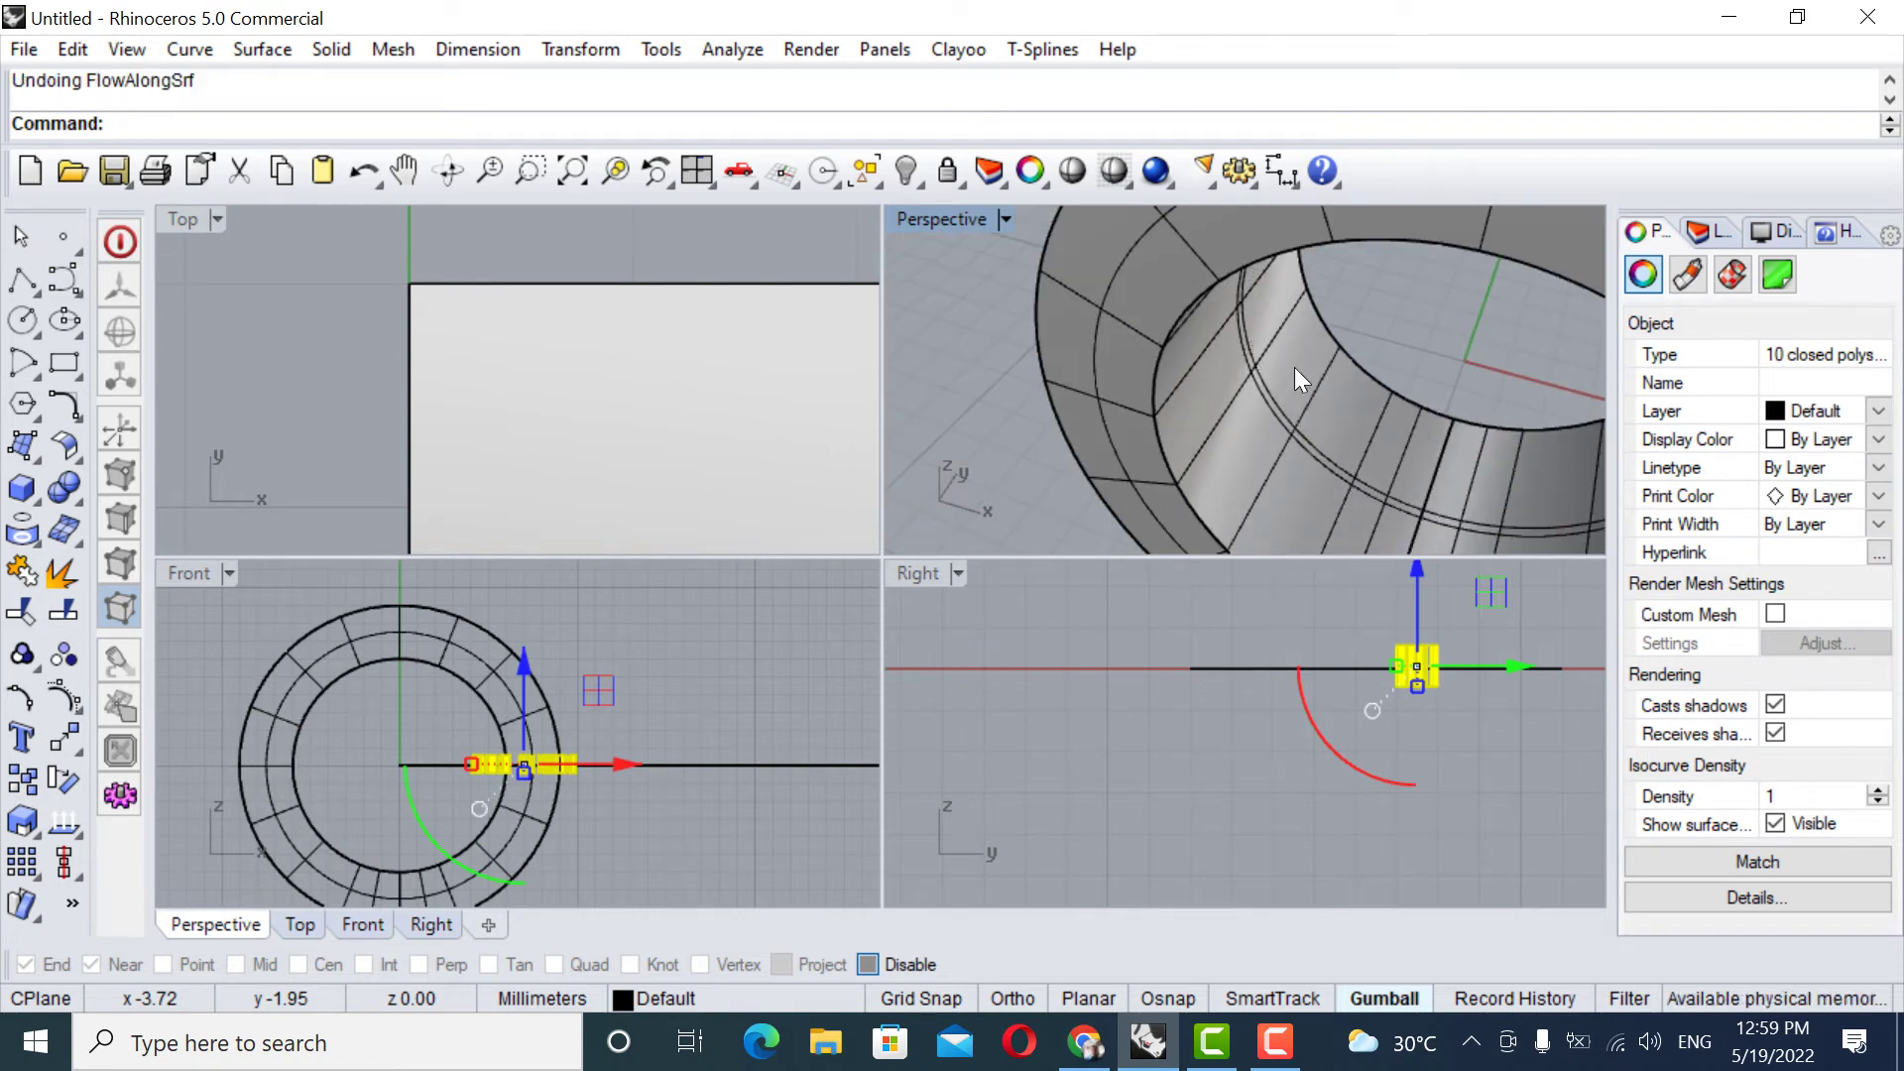
# Flow the text again, picking the rectangle near its top-left corner and the ring's inner wall.
pyautogui.press('Return')
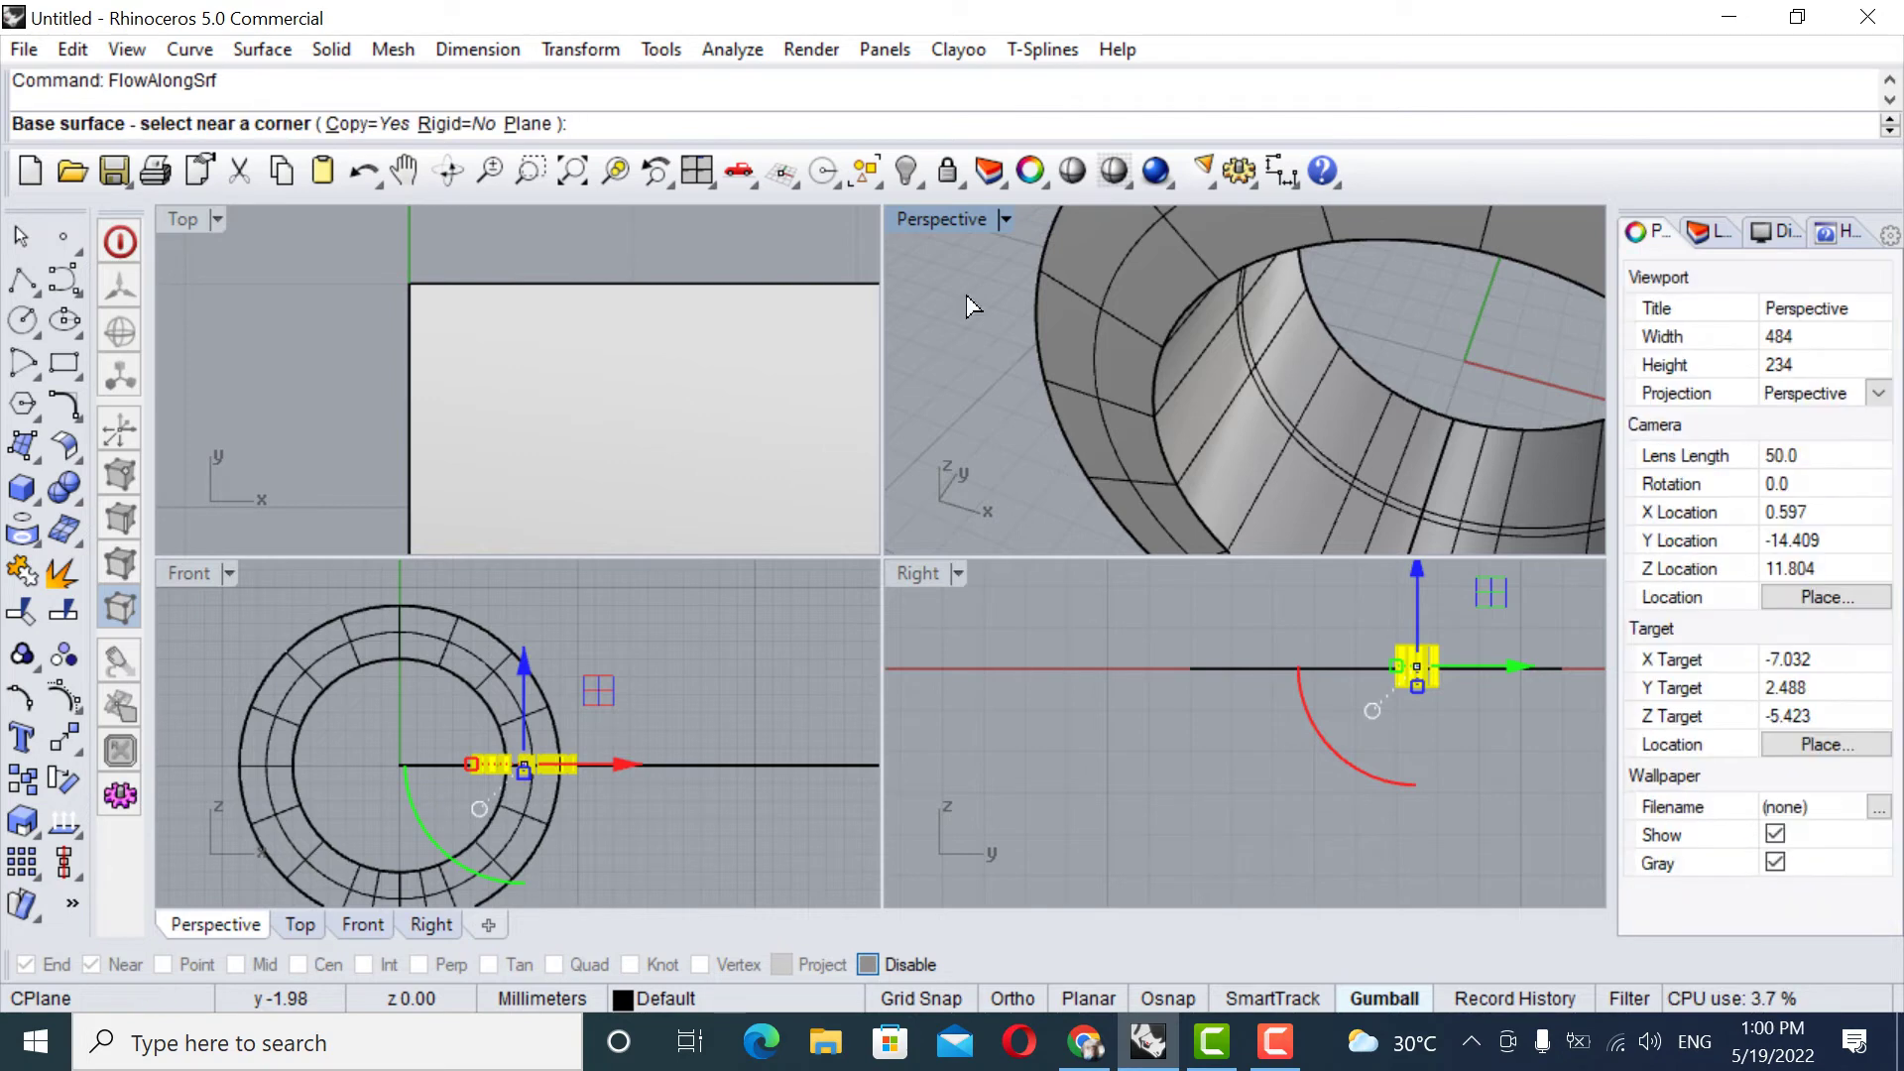
pyautogui.click(417, 302)
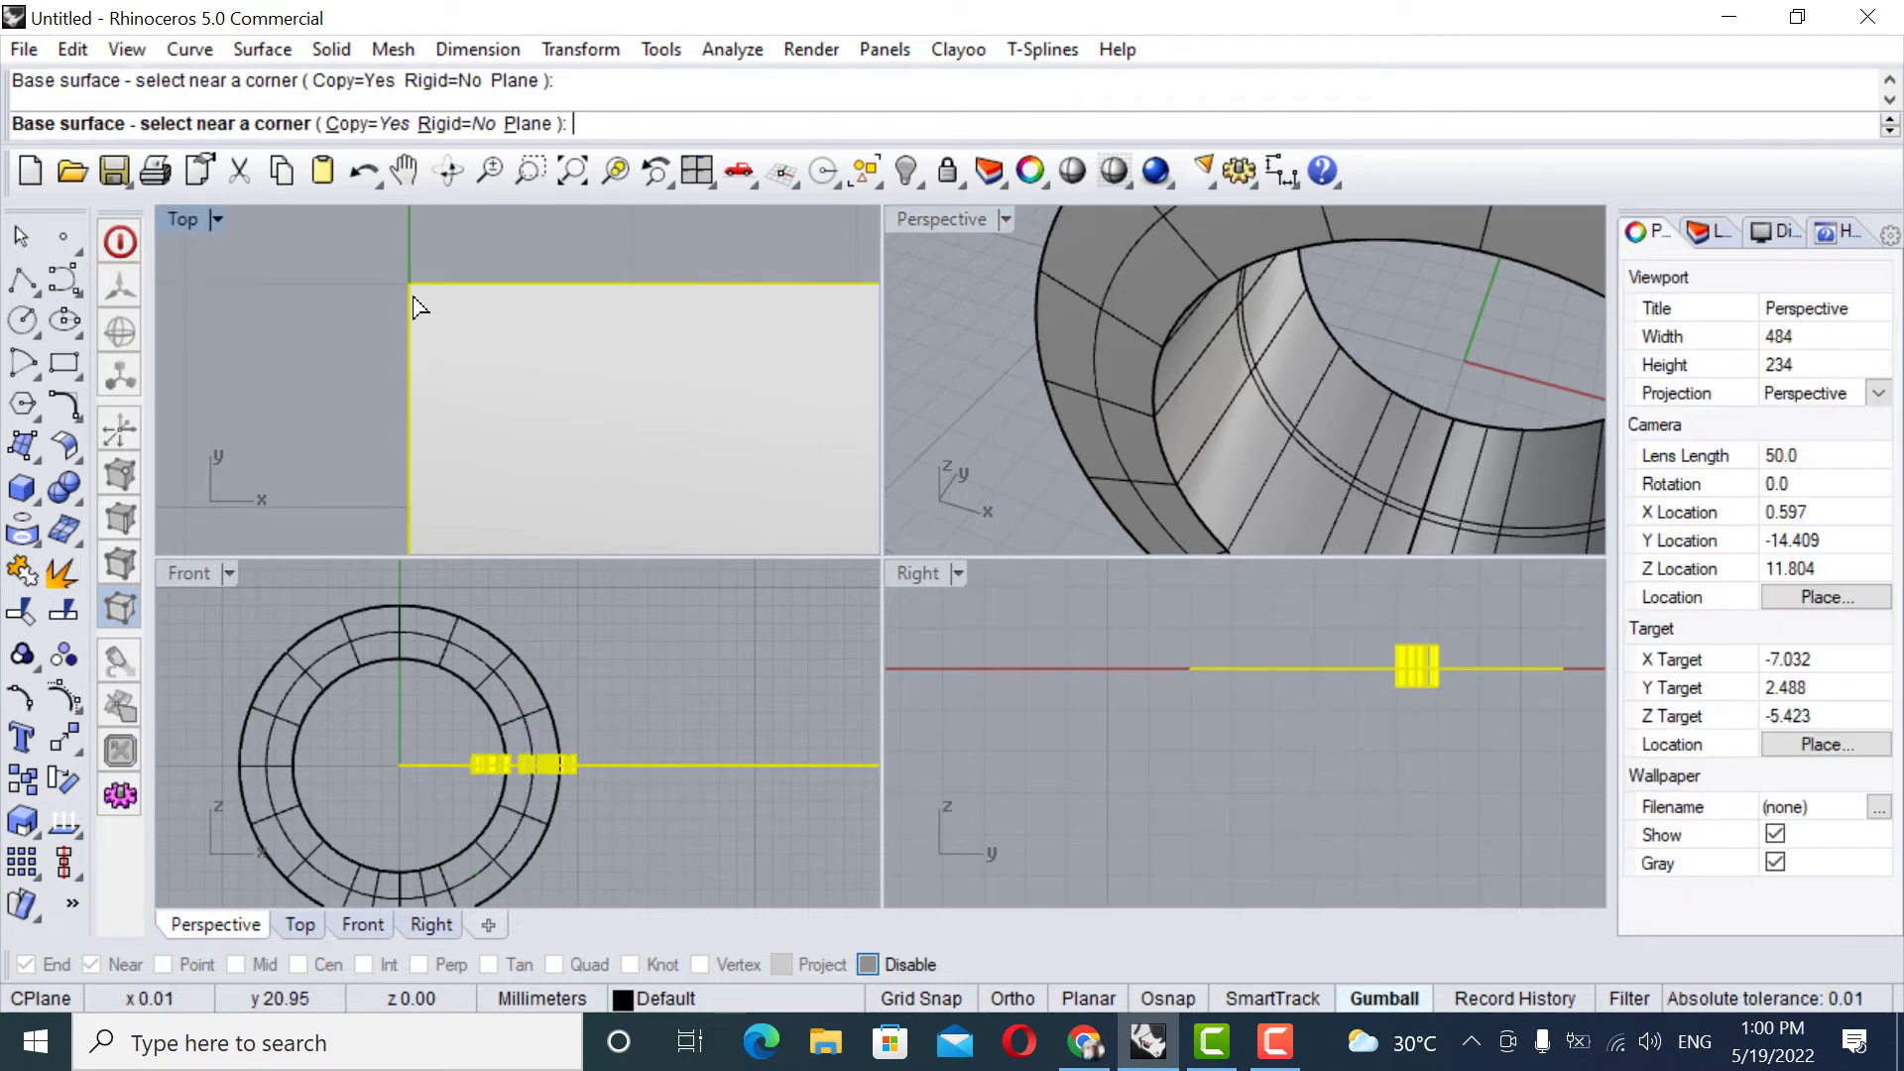
pyautogui.click(417, 302)
pyautogui.scroll(-5, 1472, 400)
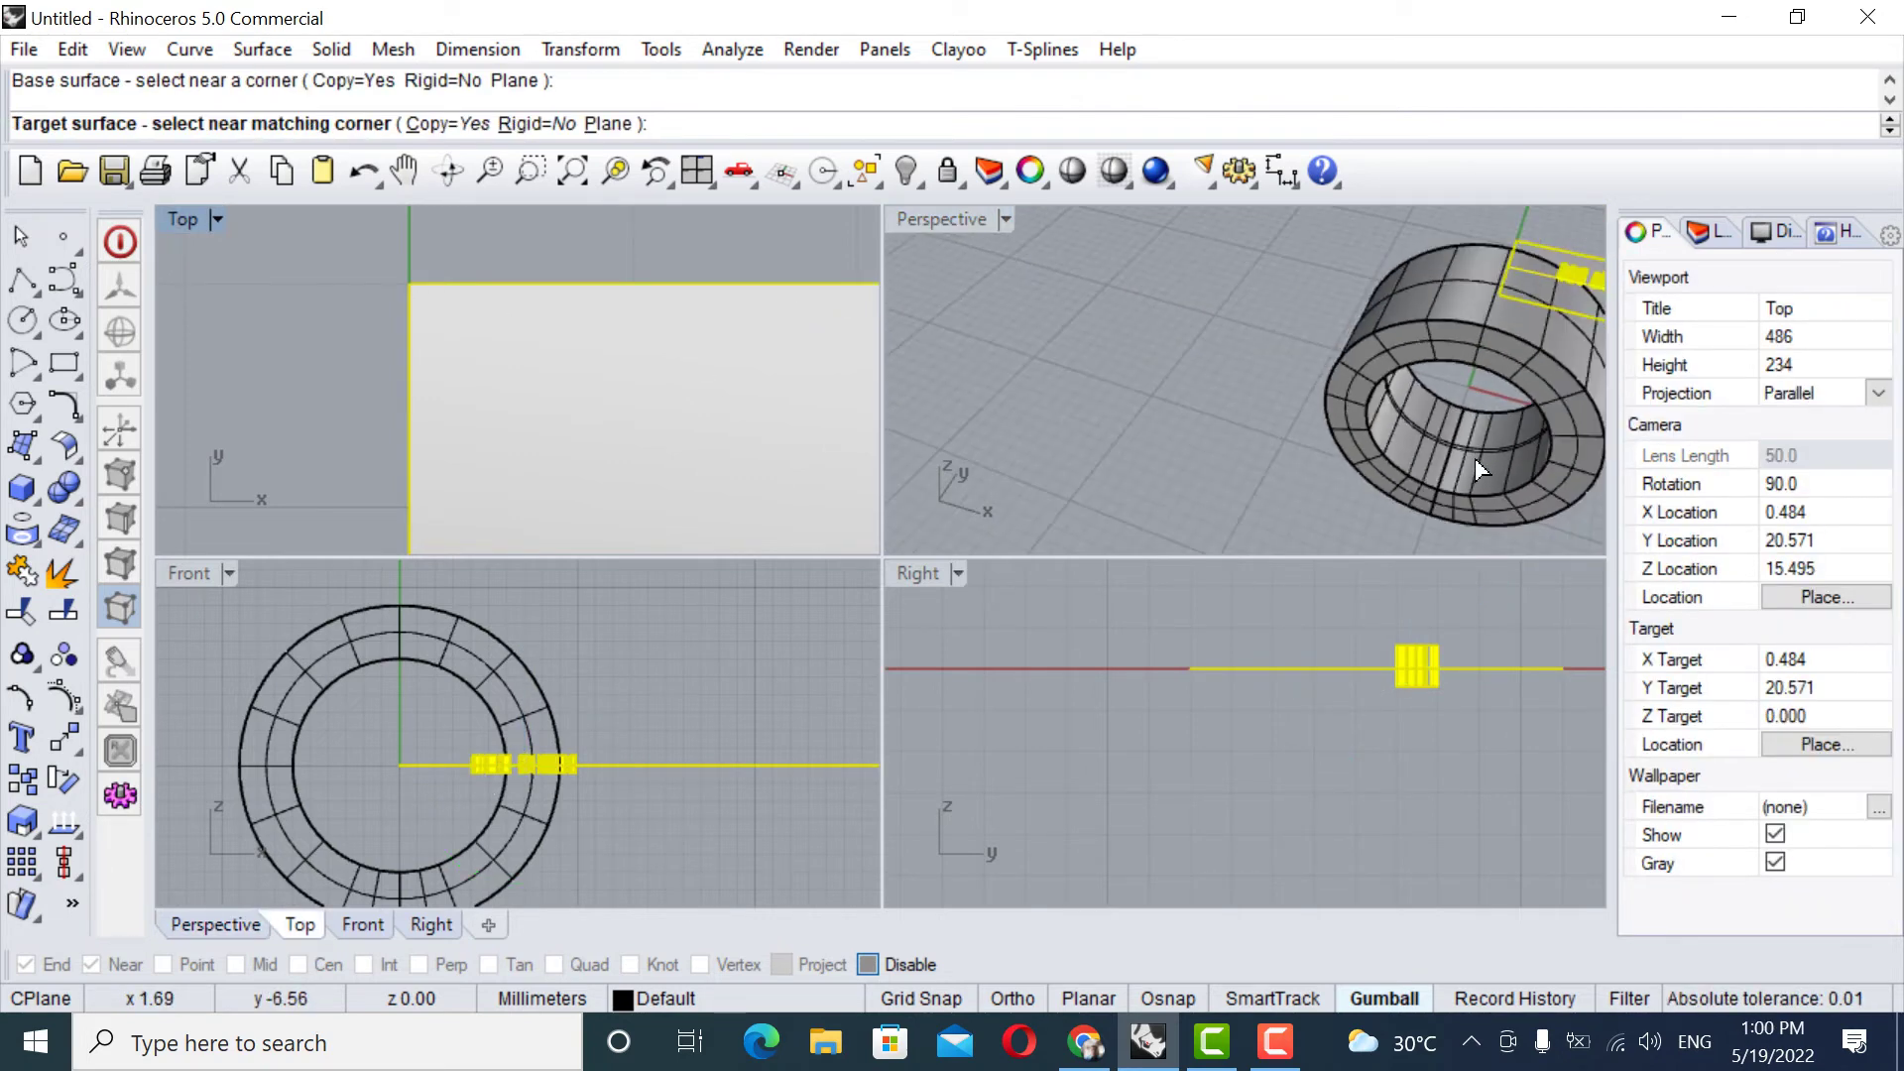
pyautogui.scroll(8, 1474, 458)
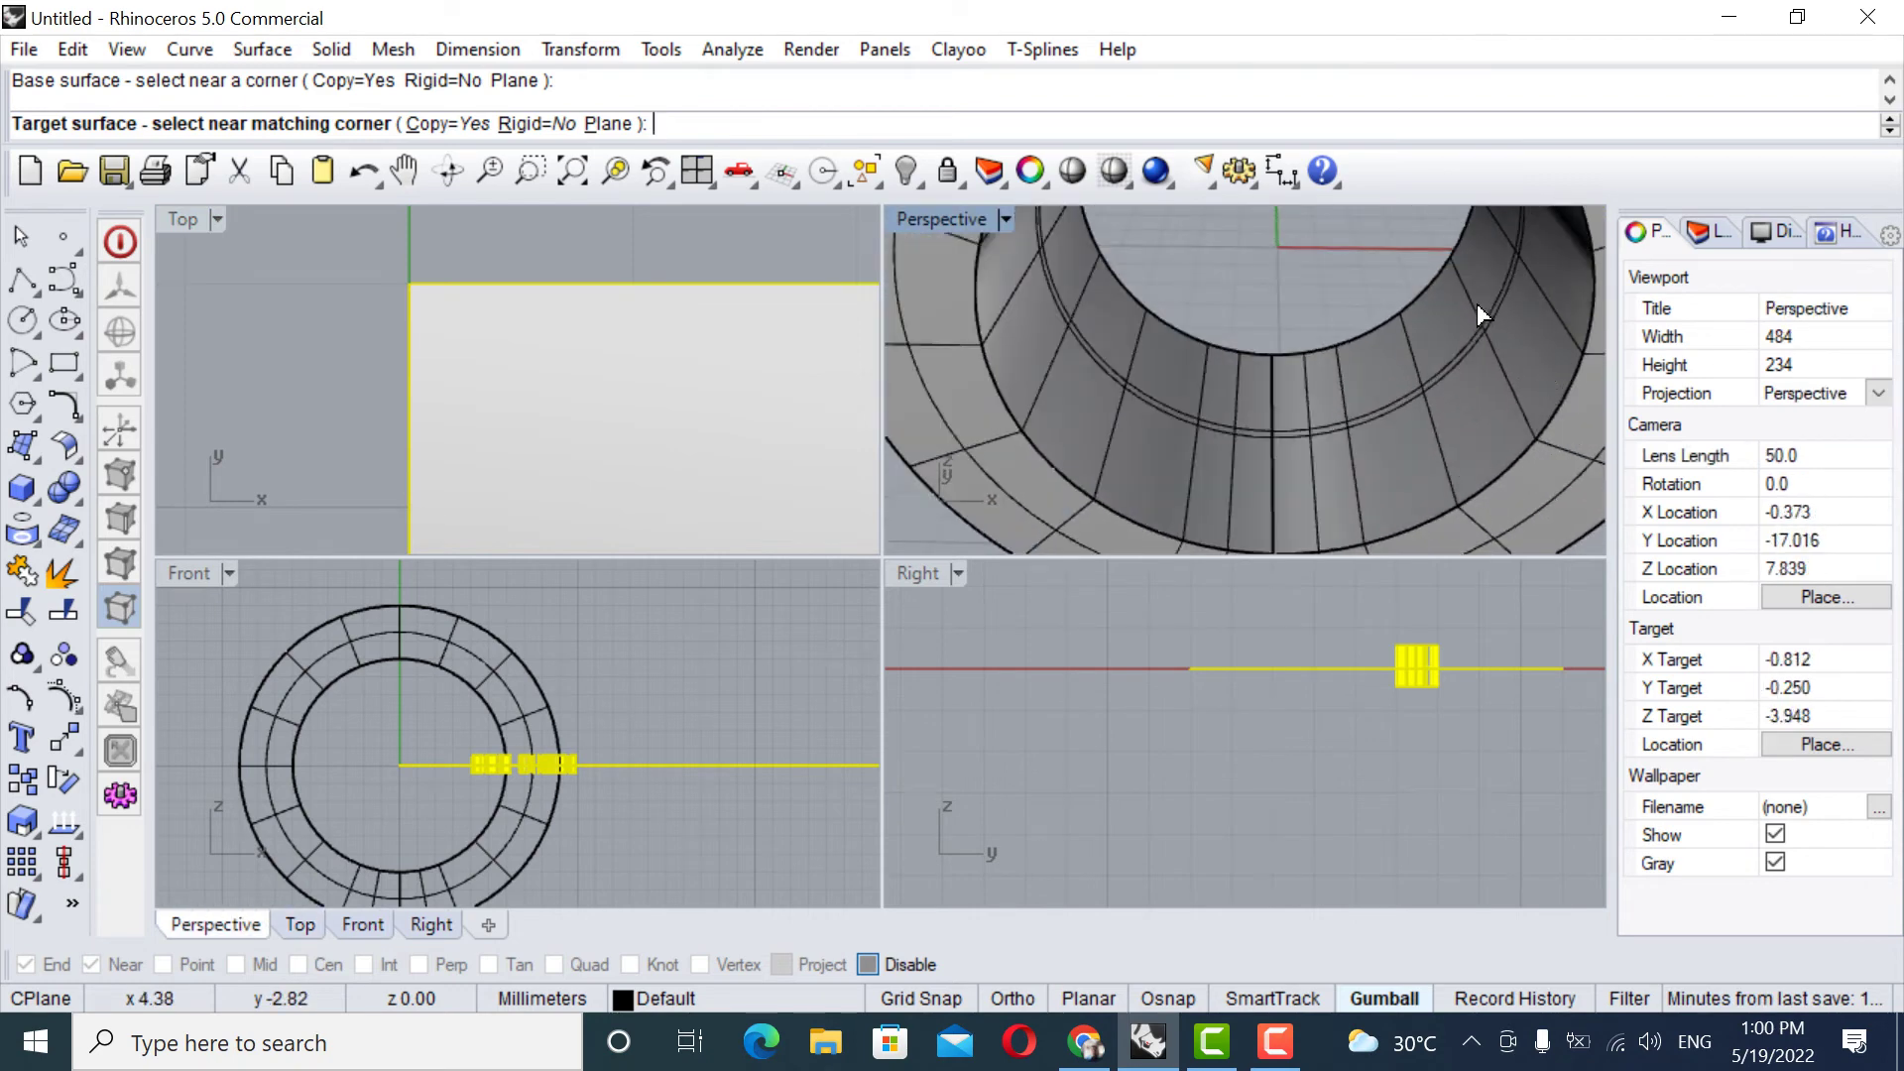
pyautogui.click(1489, 279)
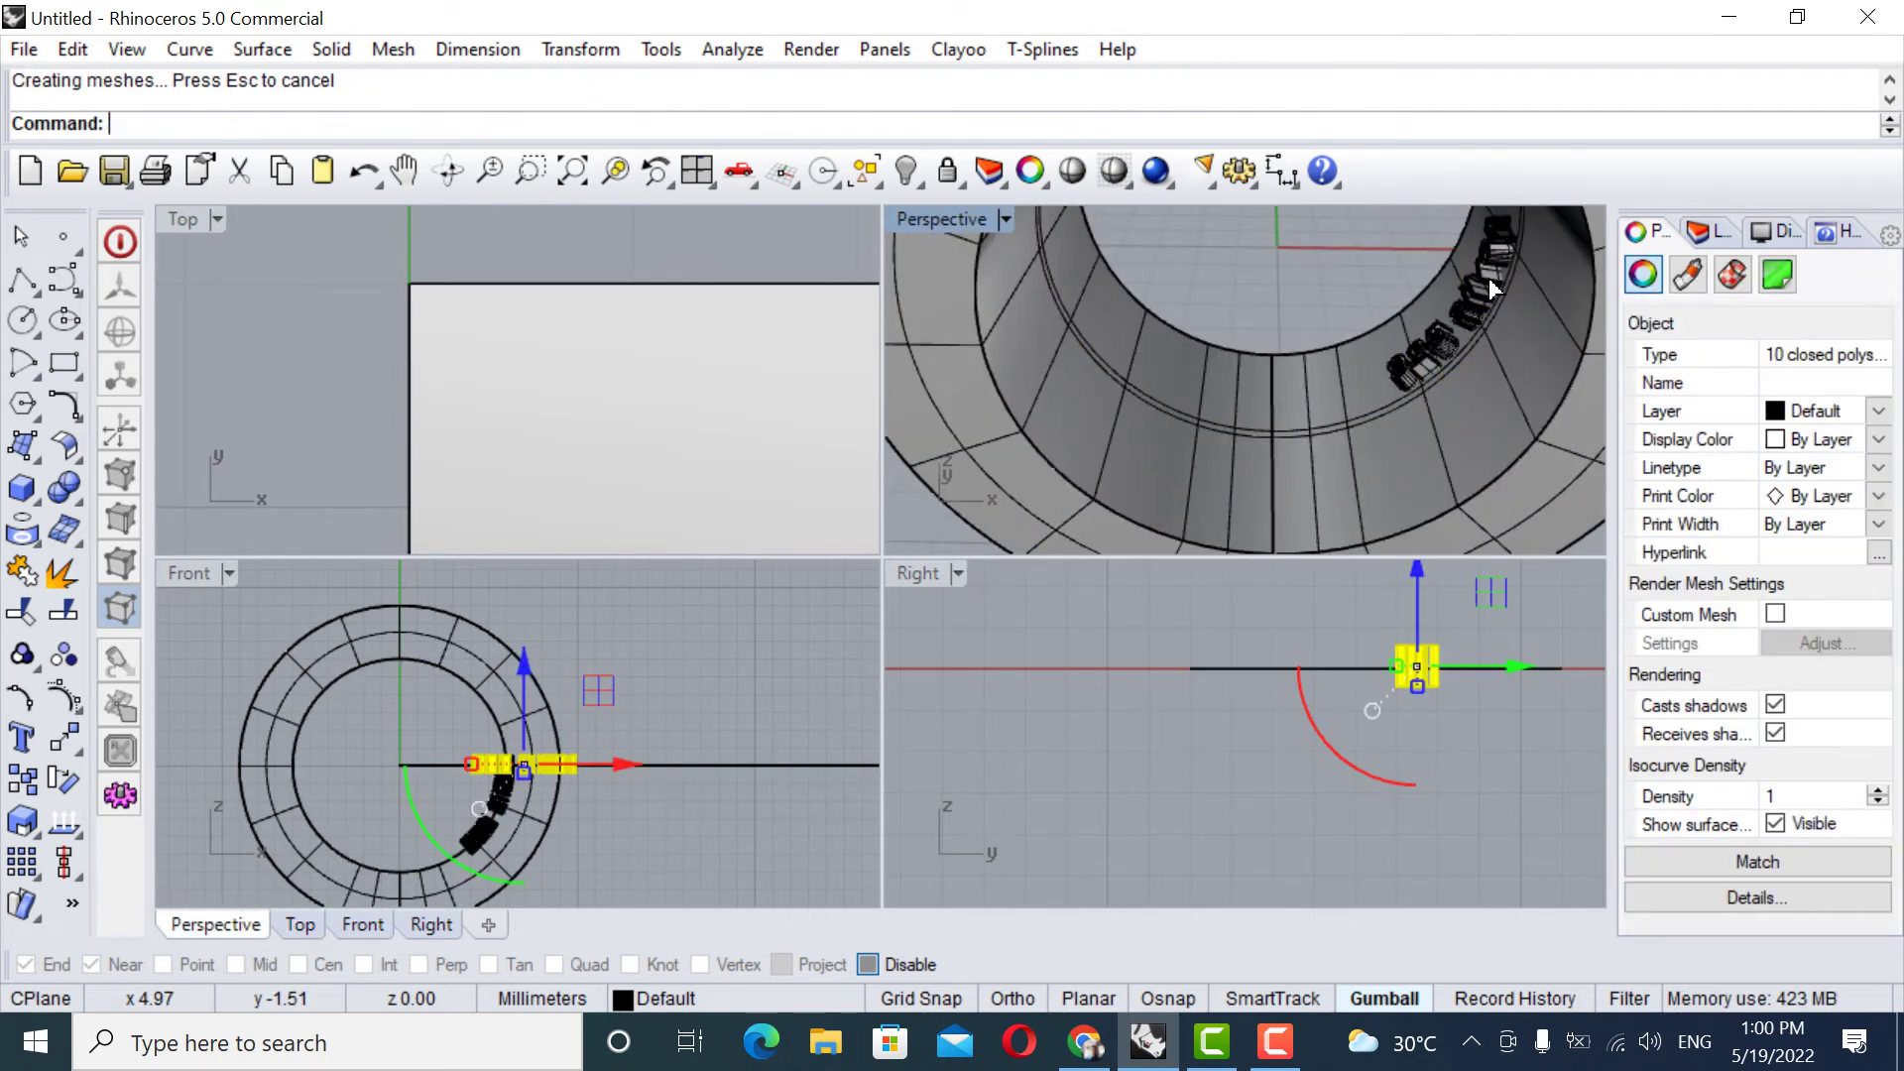
pyautogui.scroll(5, 1473, 295)
pyautogui.scroll(2, 1474, 295)
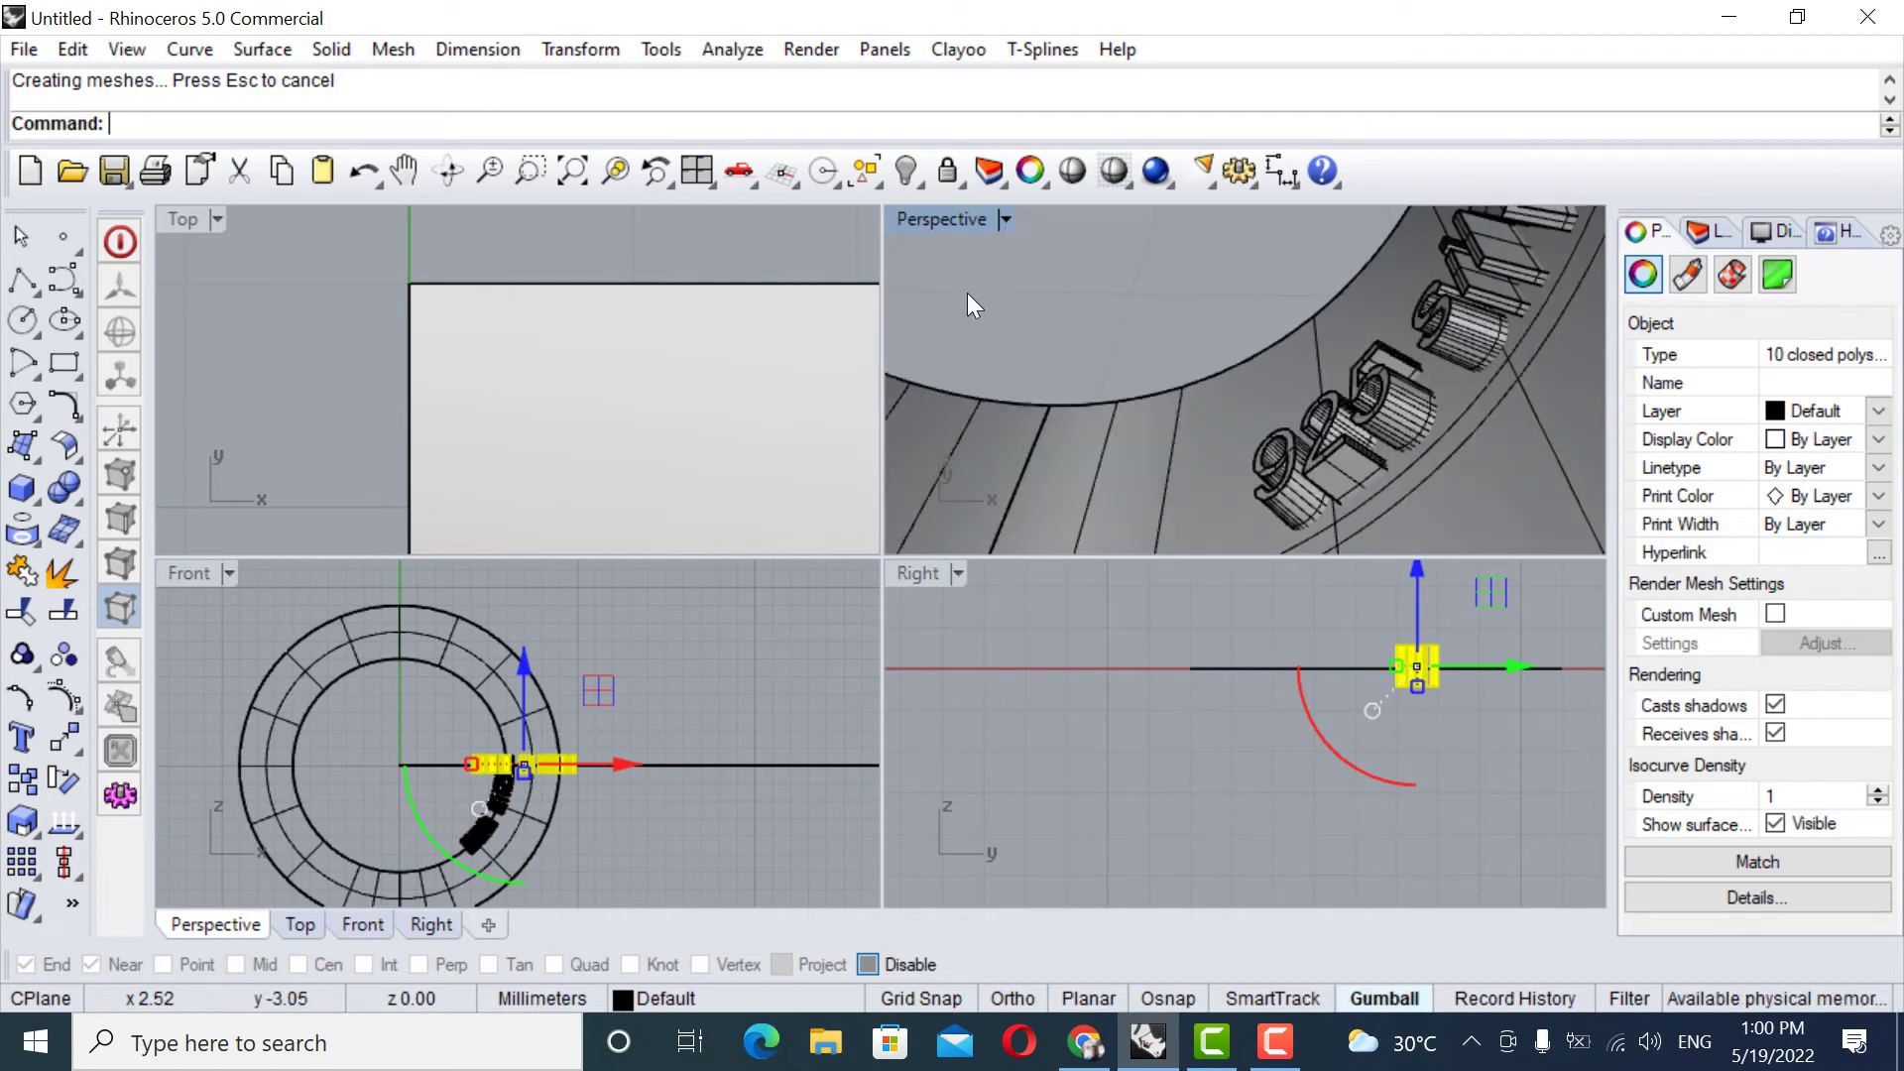
# Maximize the Perspective view and orbit around the ring to check the wrapped lettering.
pyautogui.doubleClick(946, 219)
pyautogui.scroll(-6, 1347, 458)
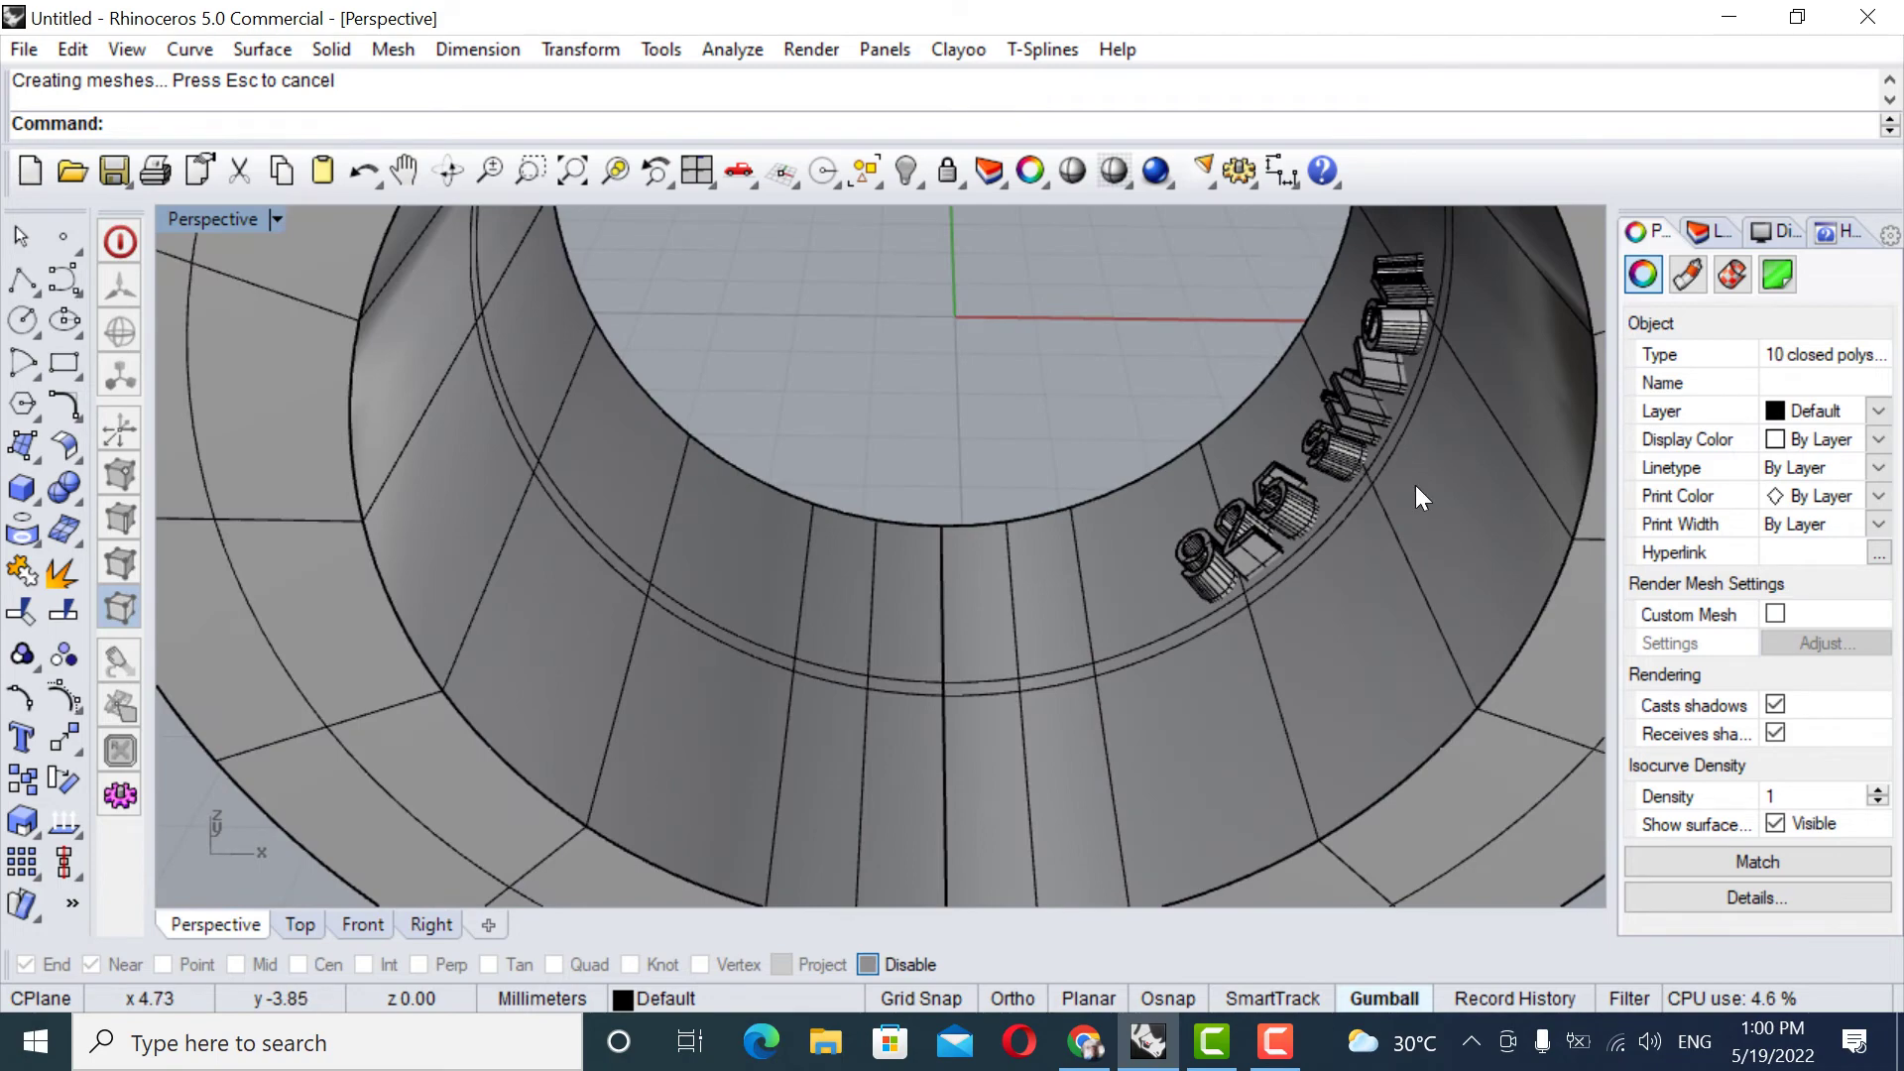
pyautogui.moveTo(1415, 485); pyautogui.dragTo(1262, 473, button='right')
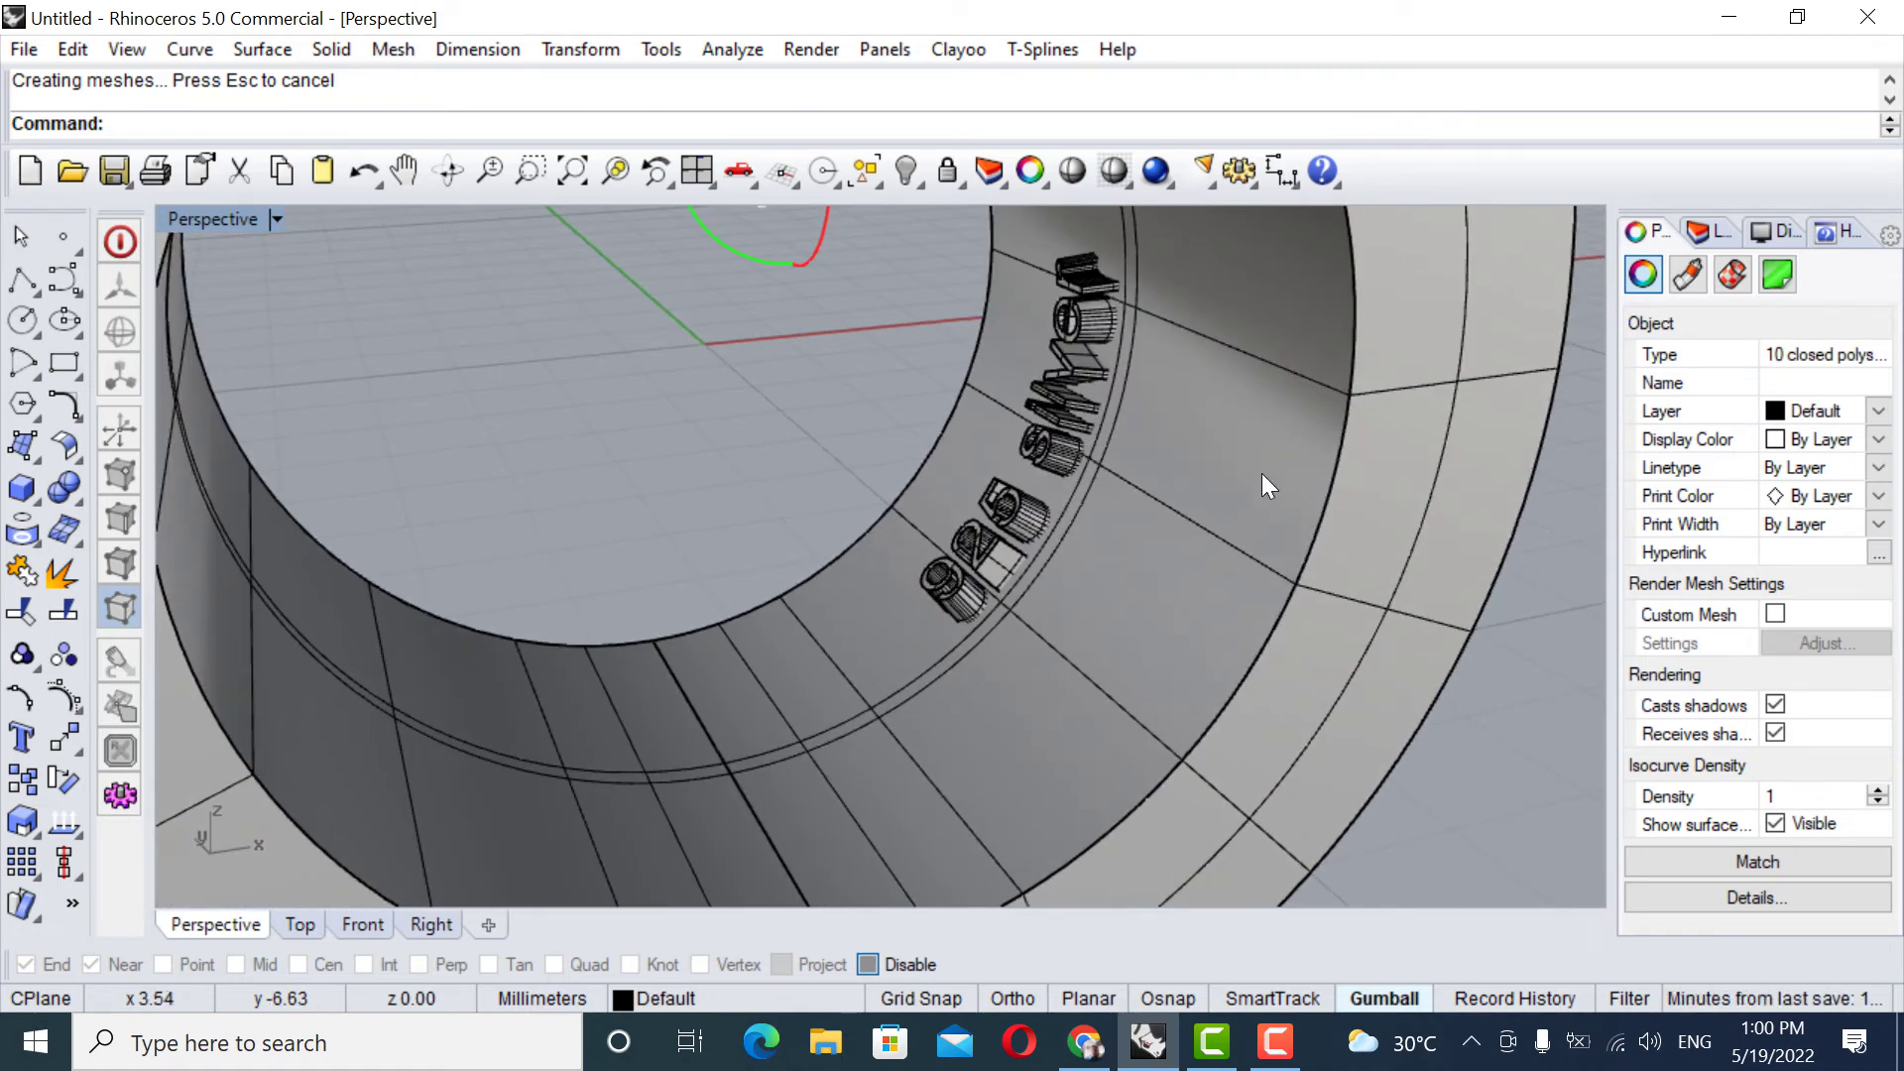
pyautogui.scroll(2, 1120, 482)
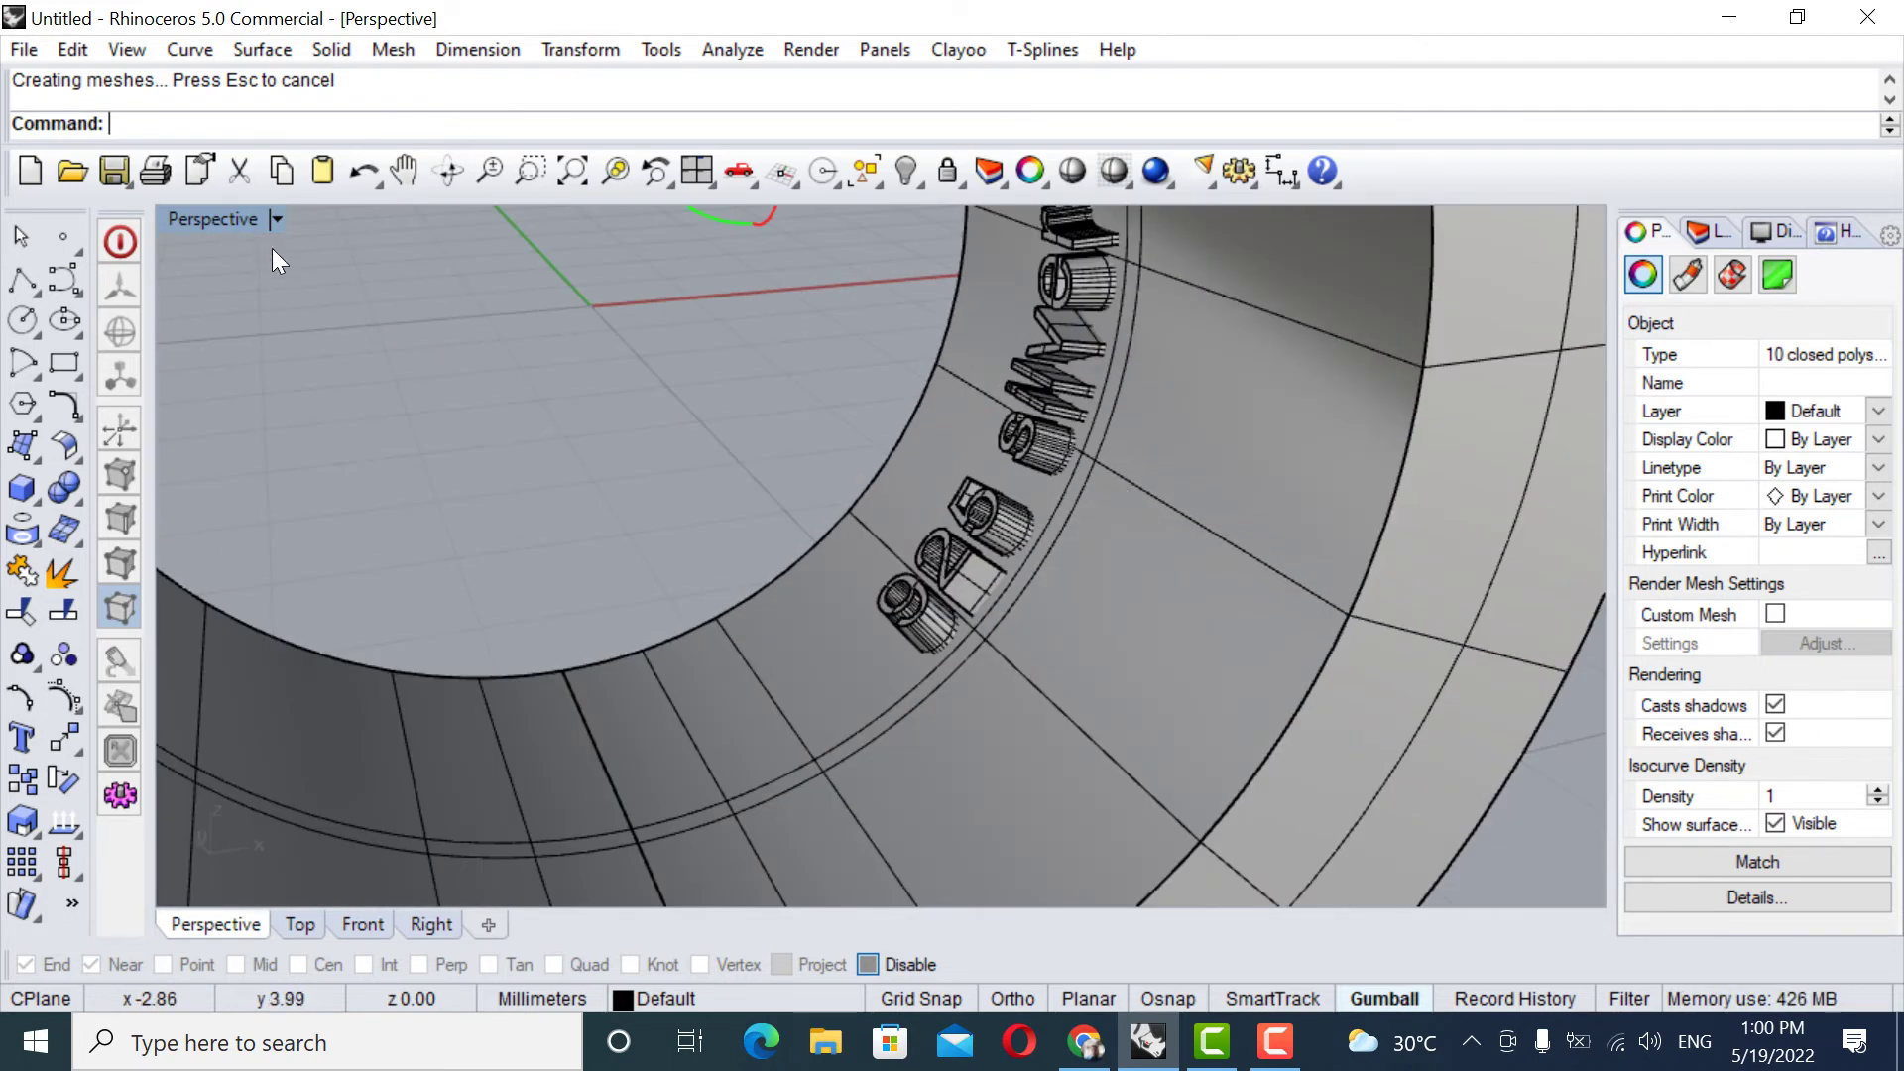
pyautogui.click(277, 218)
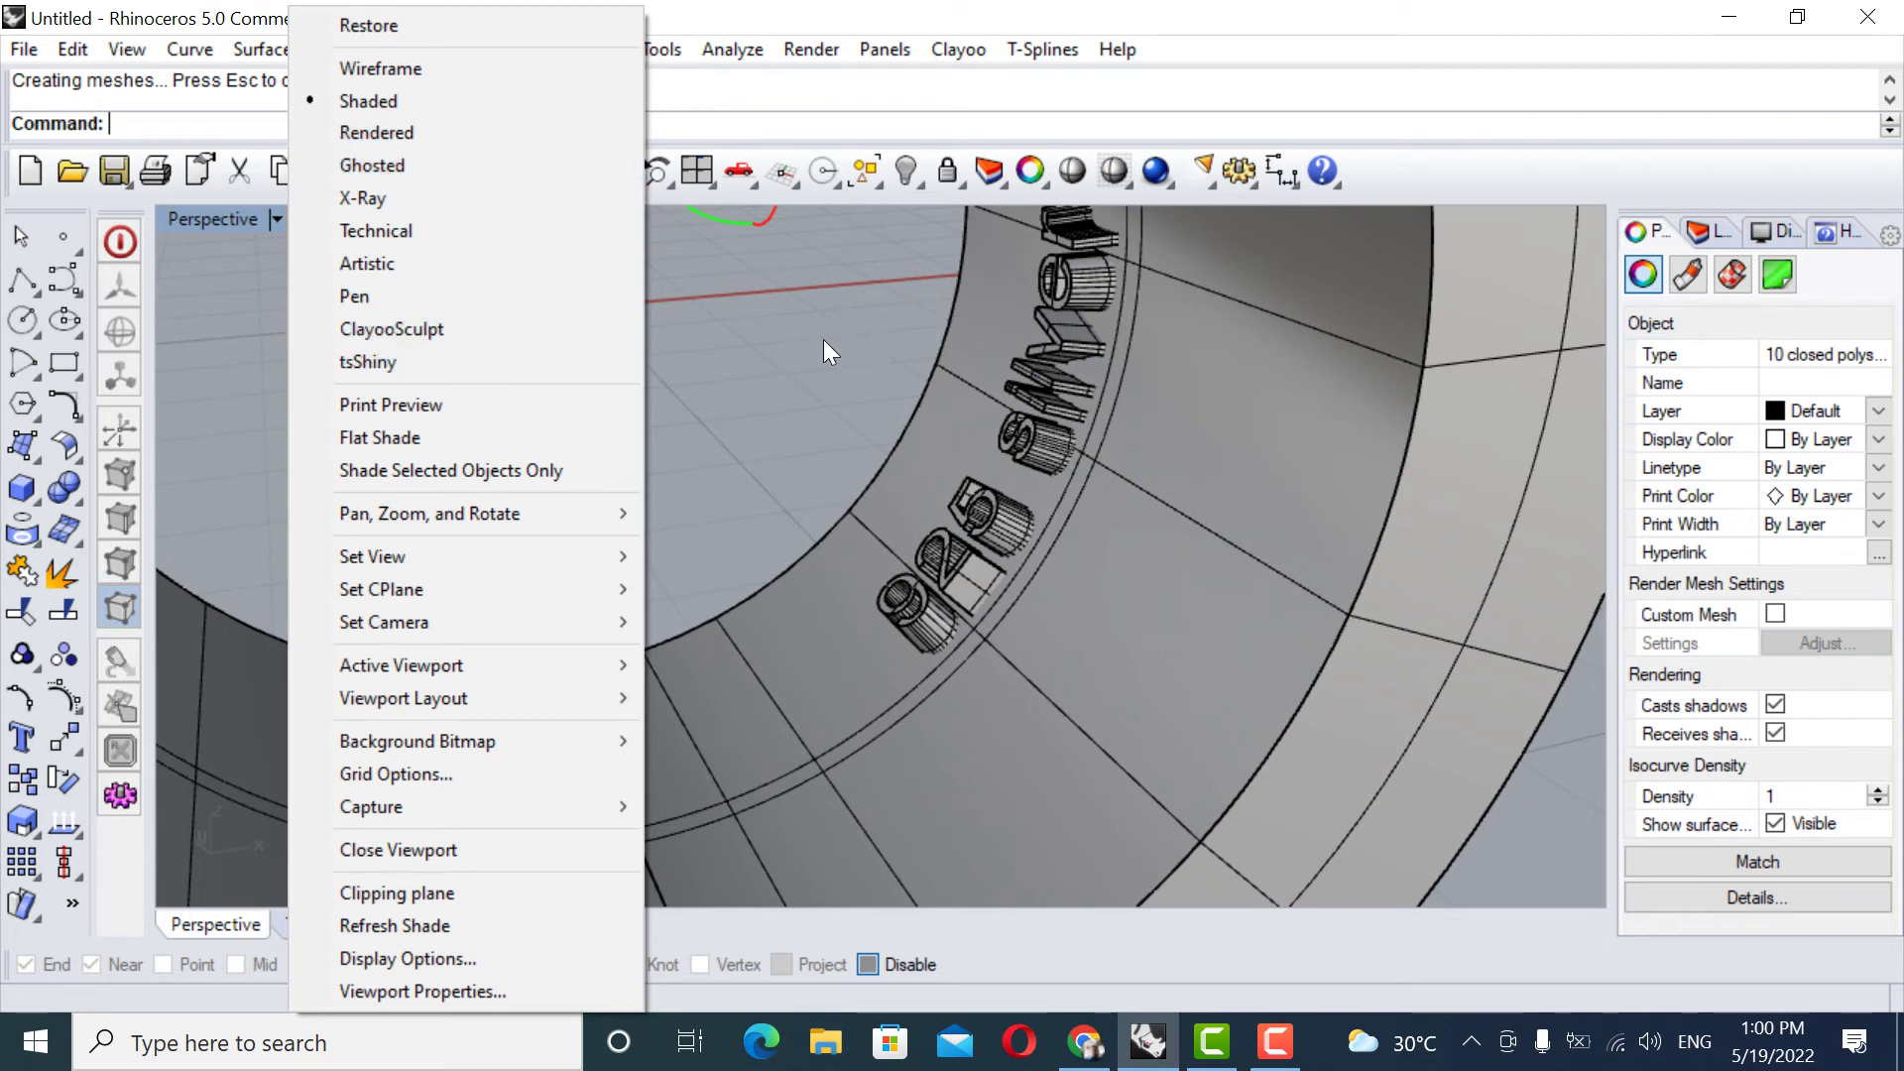
pyautogui.click(756, 342)
pyautogui.scroll(2, 909, 462)
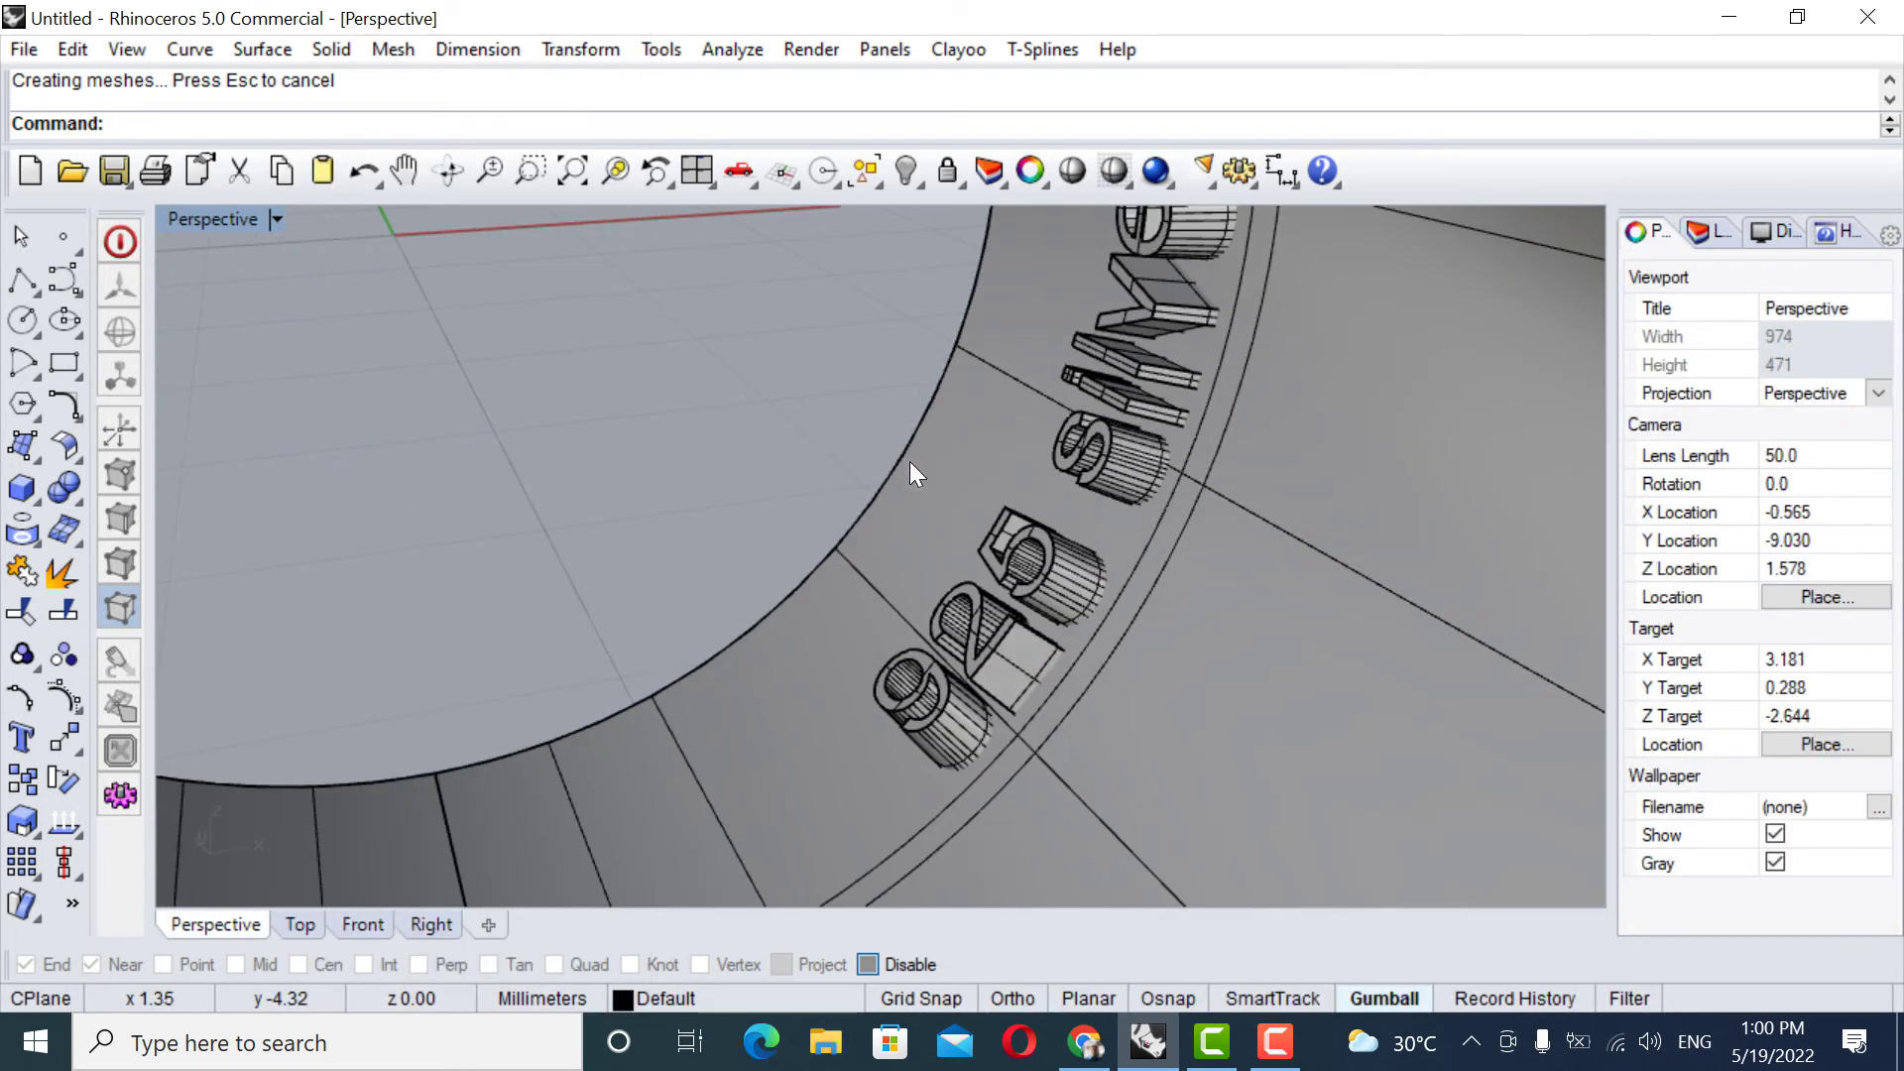
pyautogui.click(950, 719)
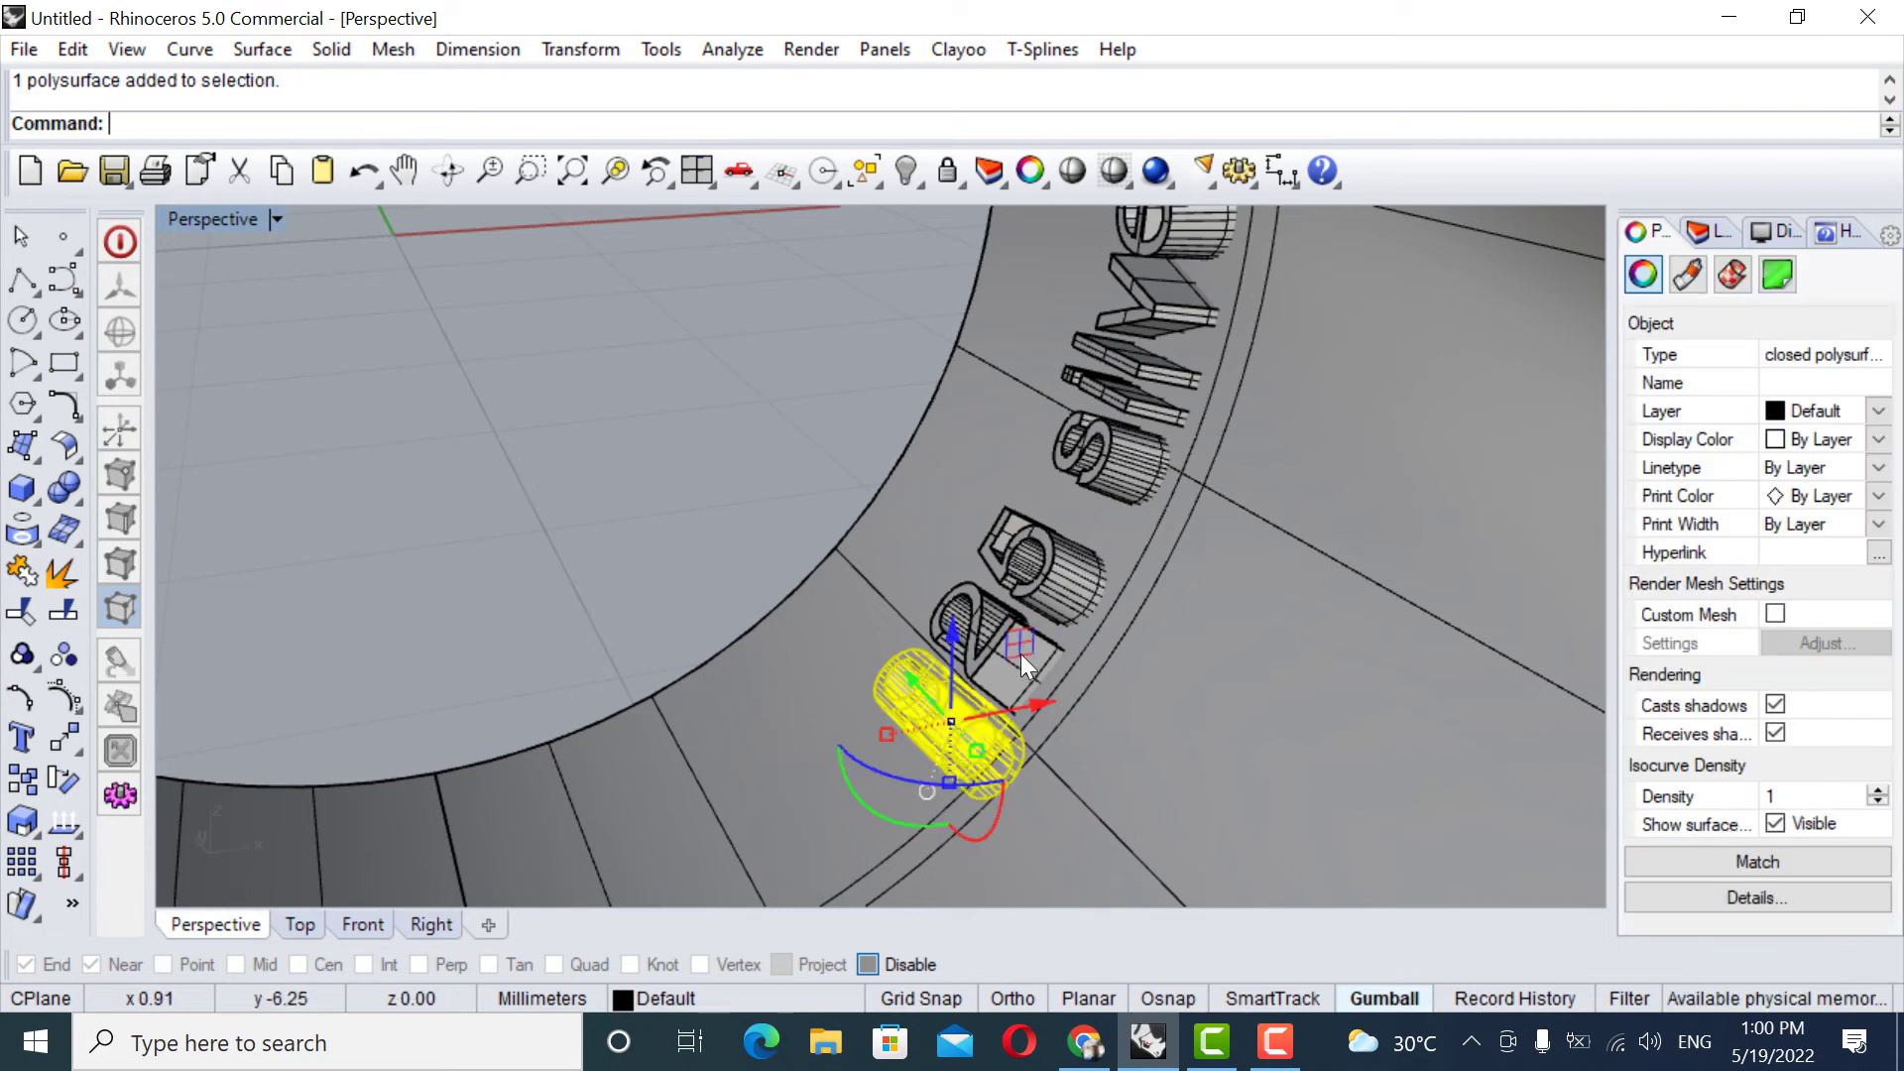
pyautogui.keyDown('shift'); pyautogui.click(1021, 654); pyautogui.keyUp('shift')
pyautogui.keyDown('shift'); pyautogui.click(1056, 569); pyautogui.keyUp('shift')
pyautogui.keyDown('shift'); pyautogui.click(1132, 463); pyautogui.keyUp('shift')
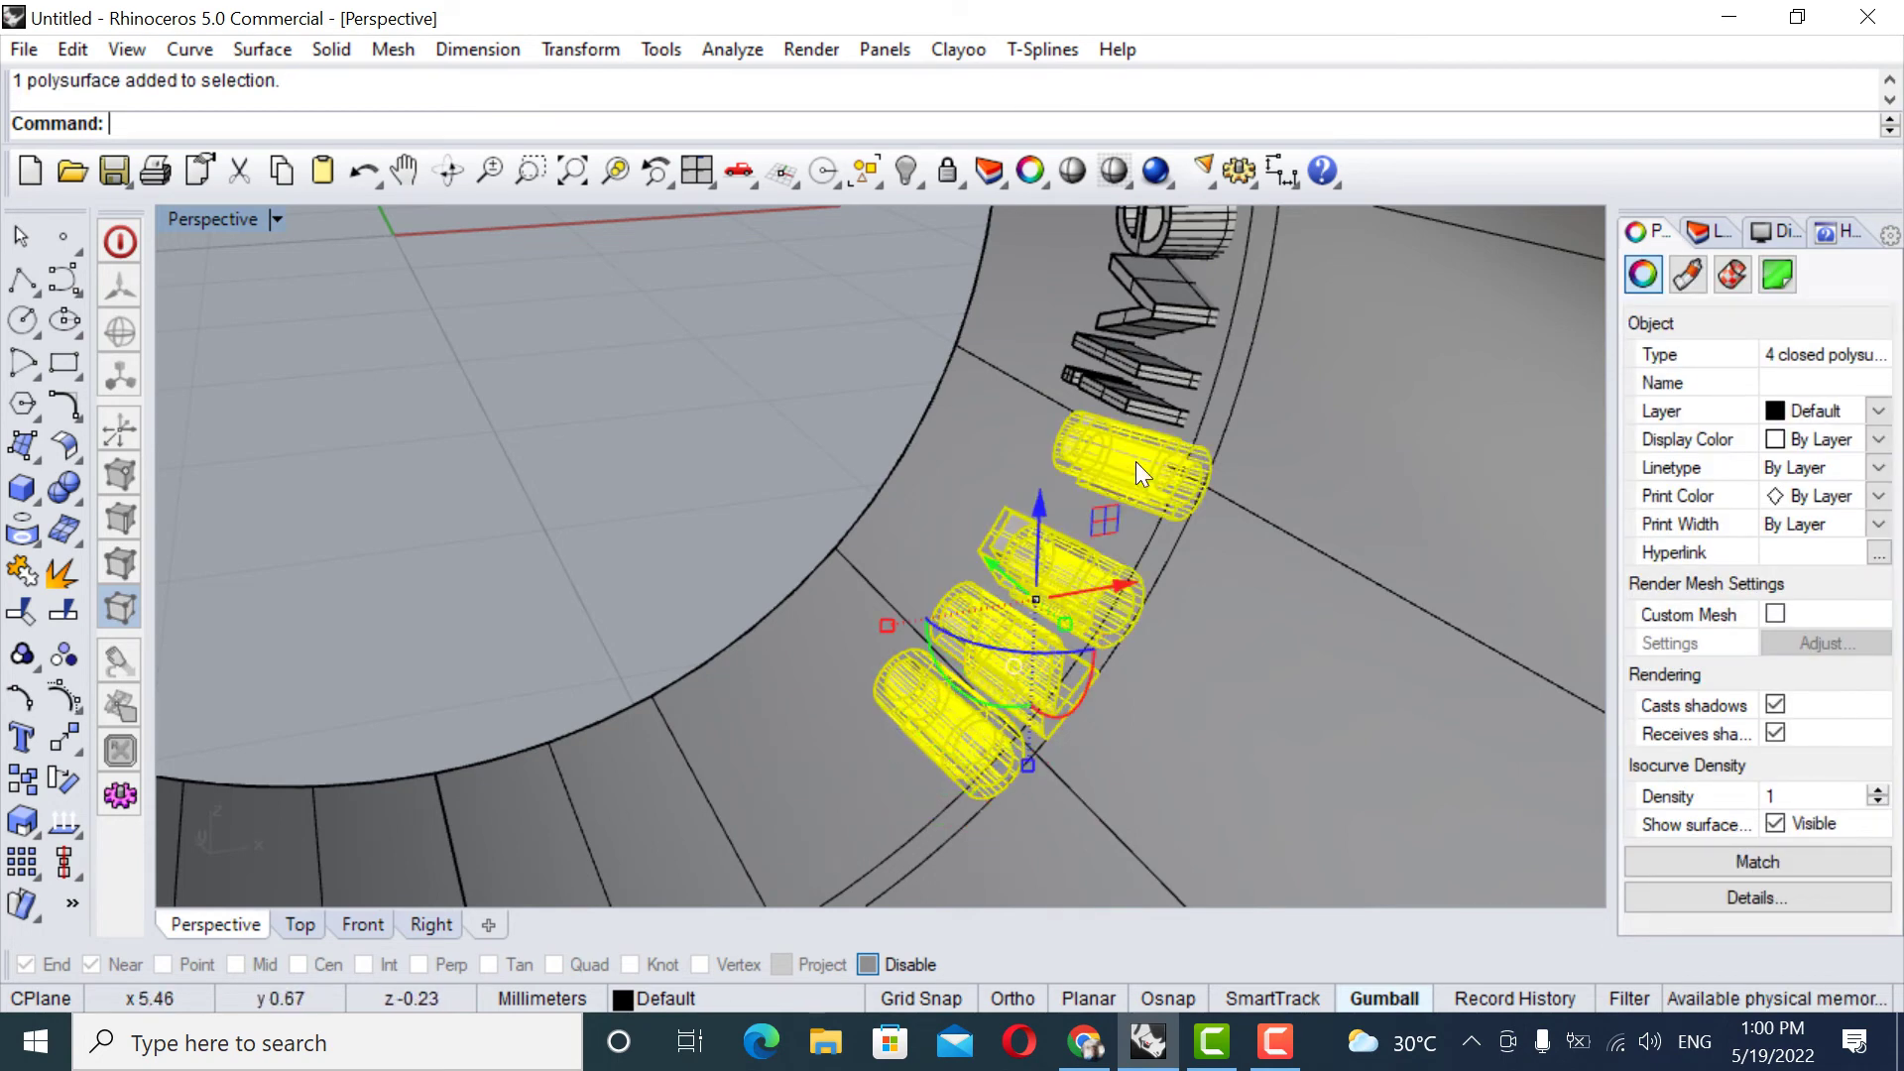
pyautogui.keyDown('shift'); pyautogui.moveTo(1135, 461); pyautogui.dragTo(1016, 543, button='right'); pyautogui.keyUp('shift')
pyautogui.keyDown('shift'); pyautogui.click(995, 508); pyautogui.keyUp('shift')
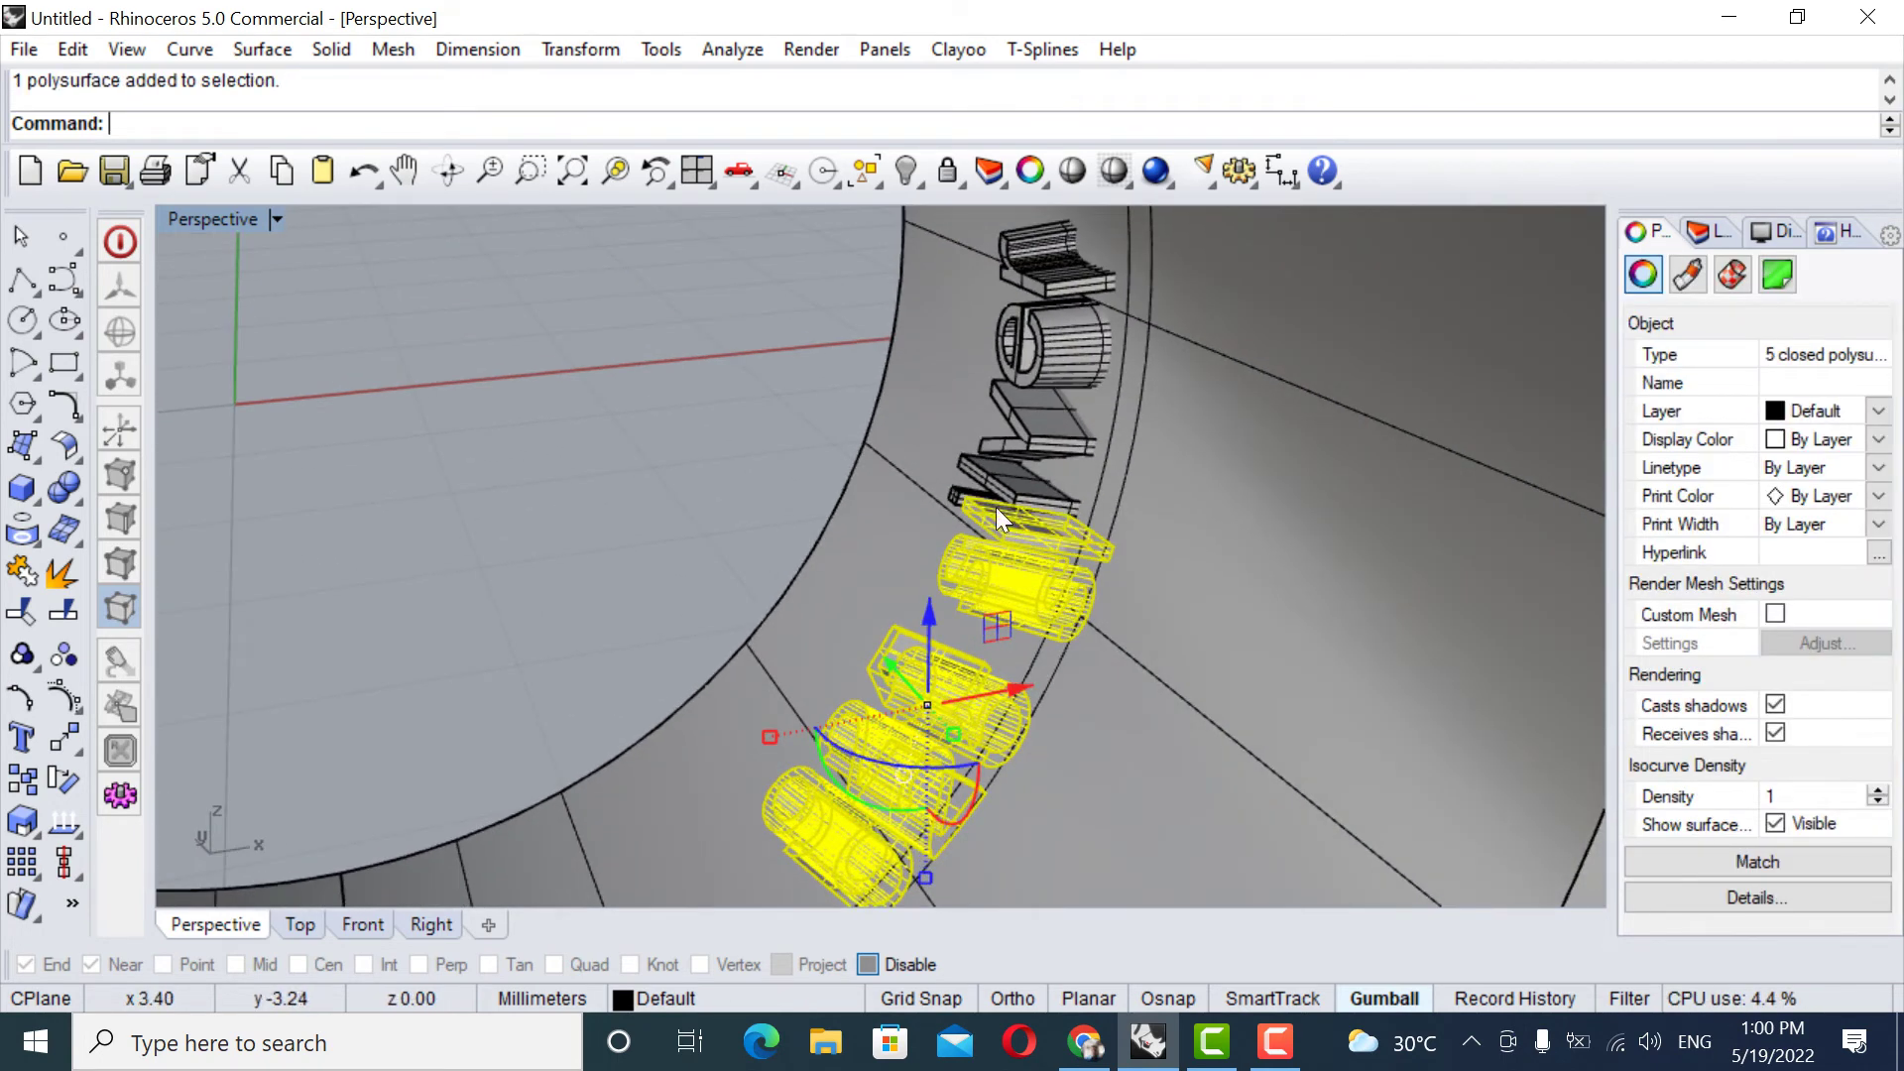
pyautogui.scroll(5, 940, 463)
pyautogui.keyDown('shift'); pyautogui.click(938, 463); pyautogui.keyUp('shift')
pyautogui.keyDown('shift'); pyautogui.click(1031, 408); pyautogui.keyUp('shift')
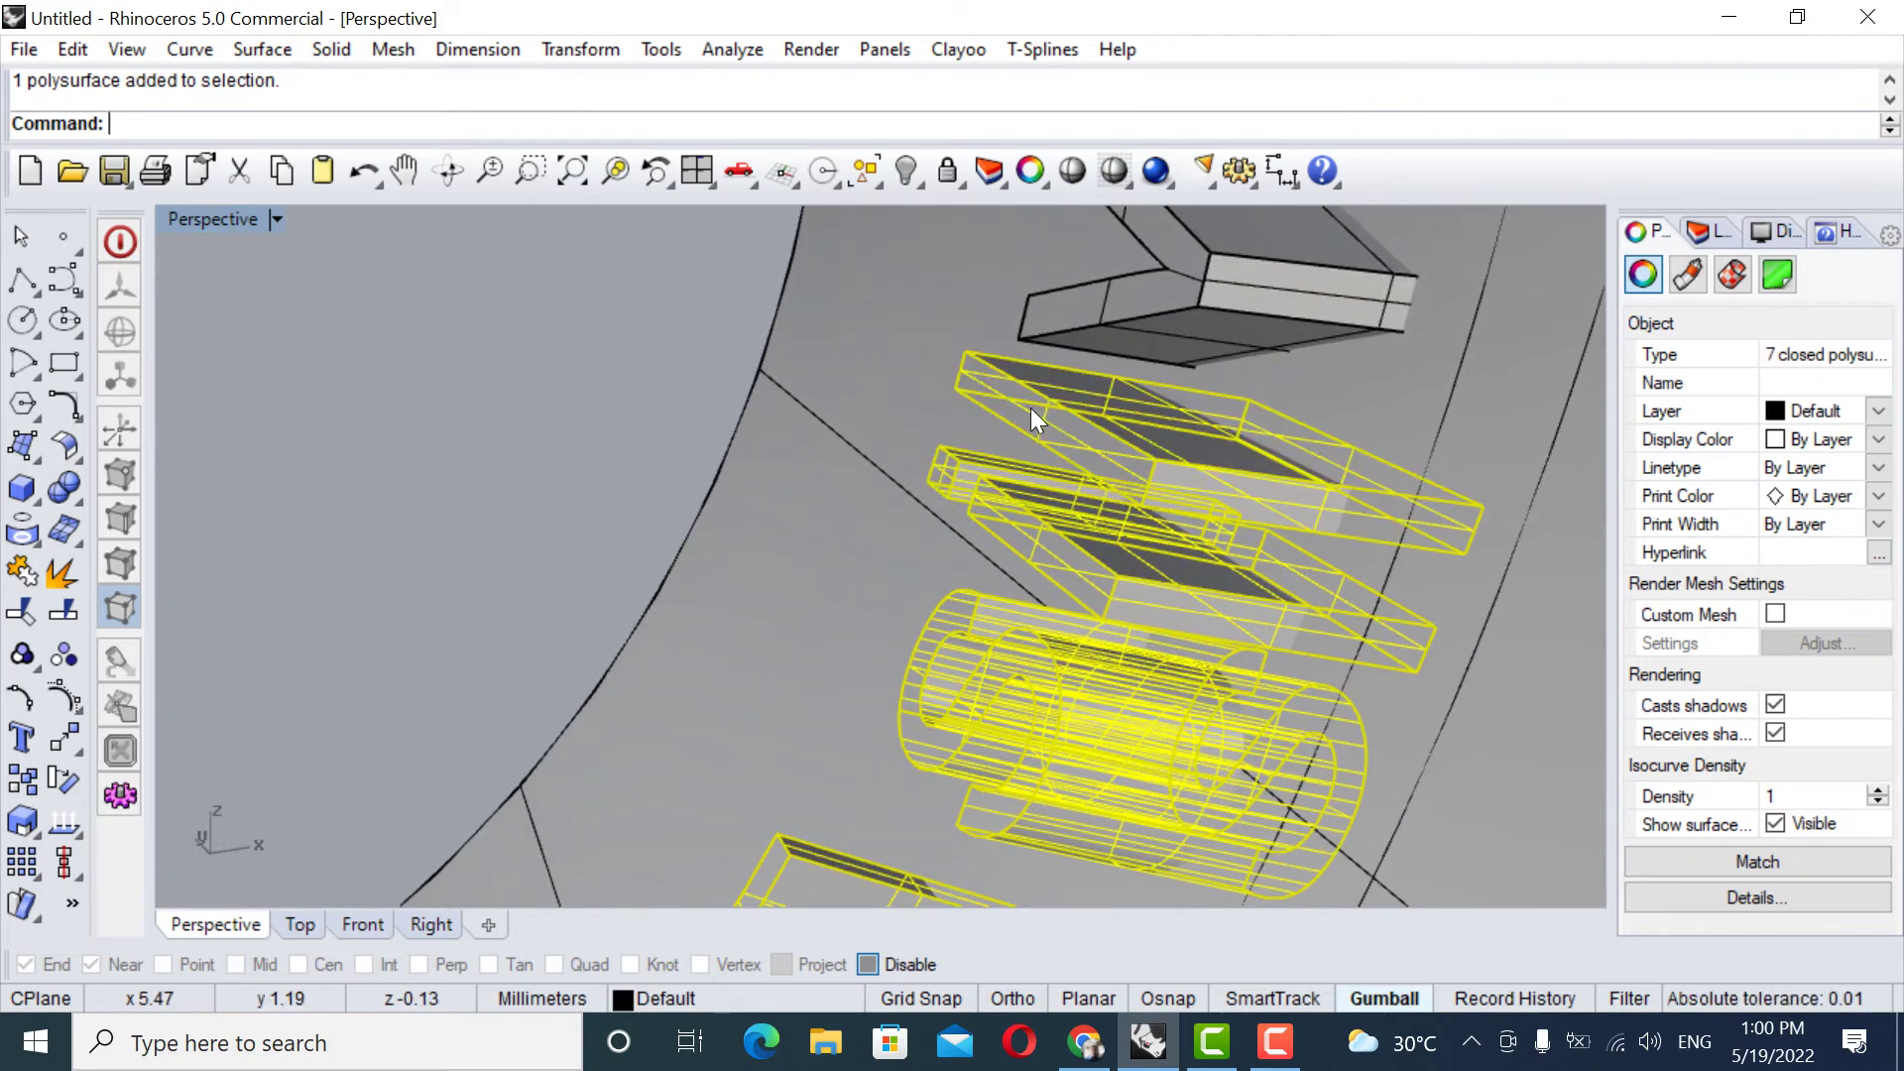
pyautogui.scroll(-2, 1050, 404)
pyautogui.keyDown('shift'); pyautogui.moveTo(1051, 404); pyautogui.dragTo(1025, 537, button='right'); pyautogui.keyUp('shift')
pyautogui.keyDown('shift'); pyautogui.click(1025, 536); pyautogui.keyUp('shift')
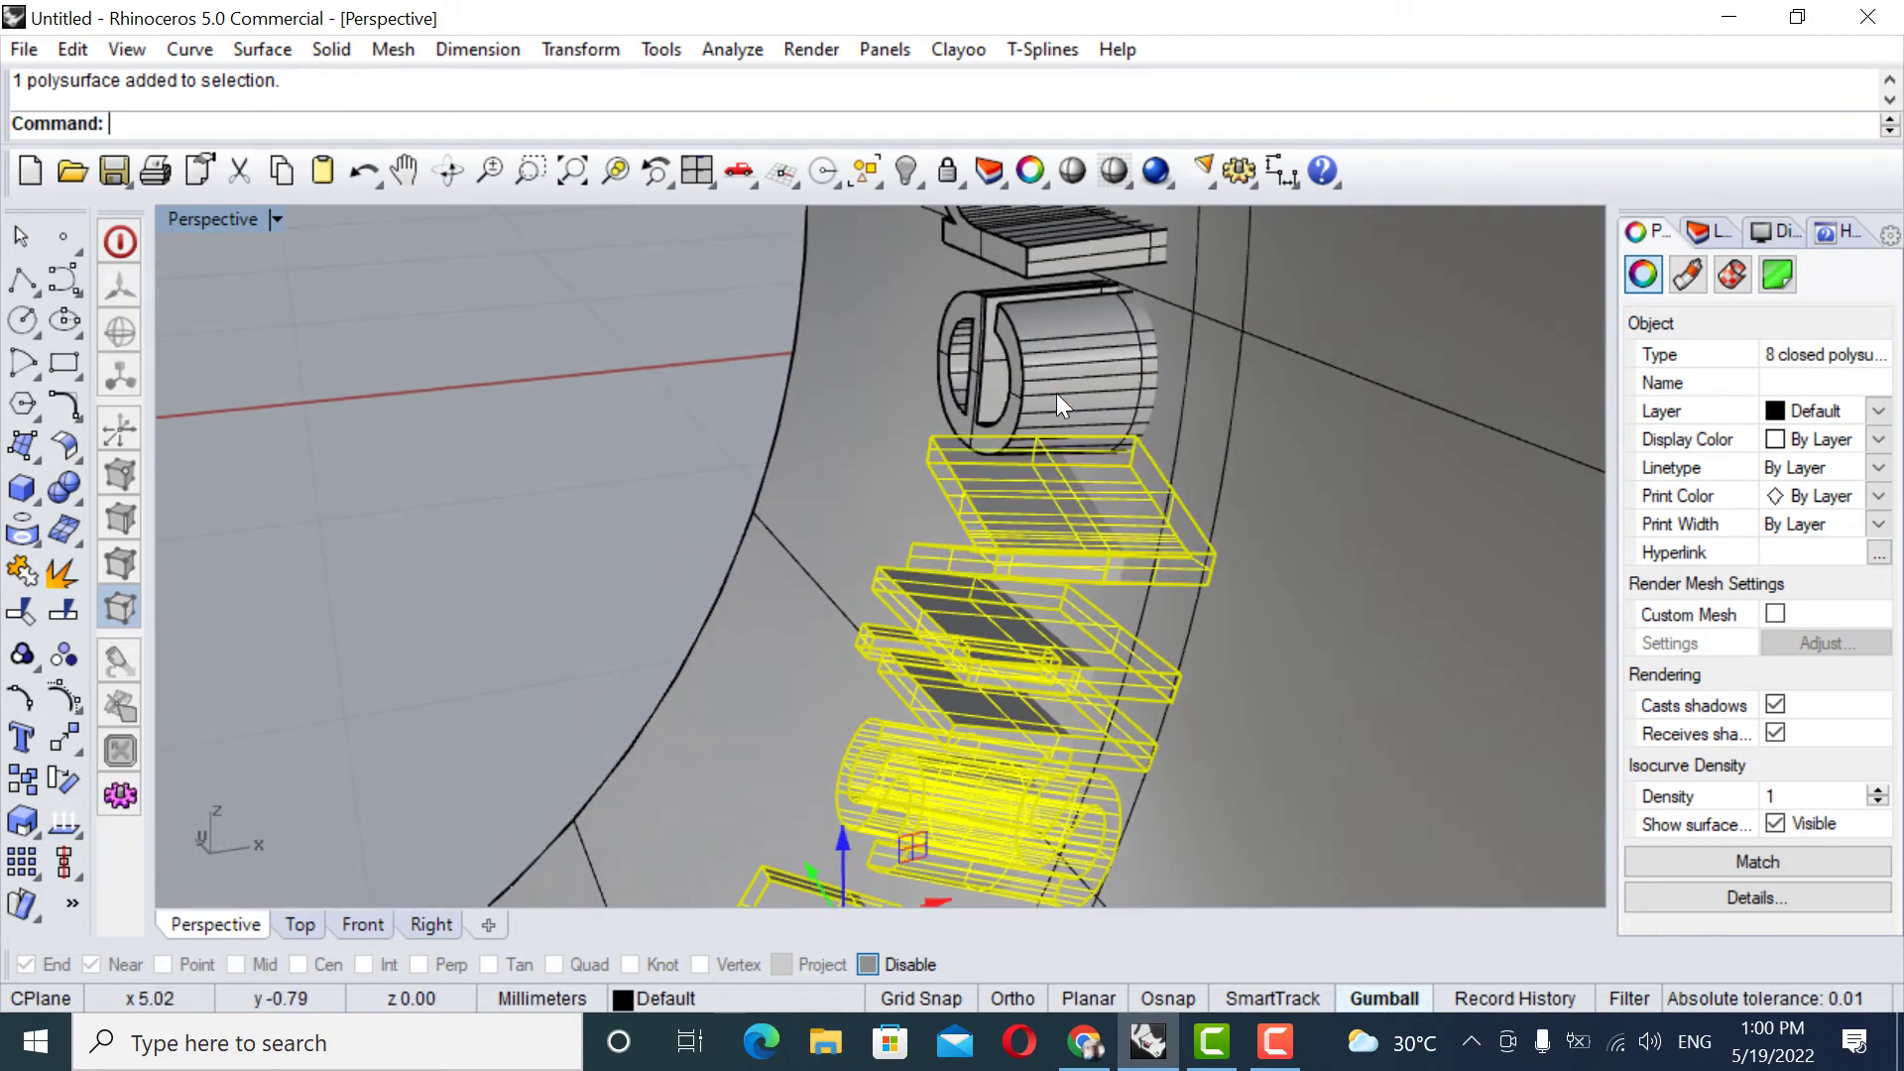
pyautogui.keyDown('shift'); pyautogui.click(1057, 393); pyautogui.keyUp('shift')
pyautogui.scroll(-3, 1056, 346)
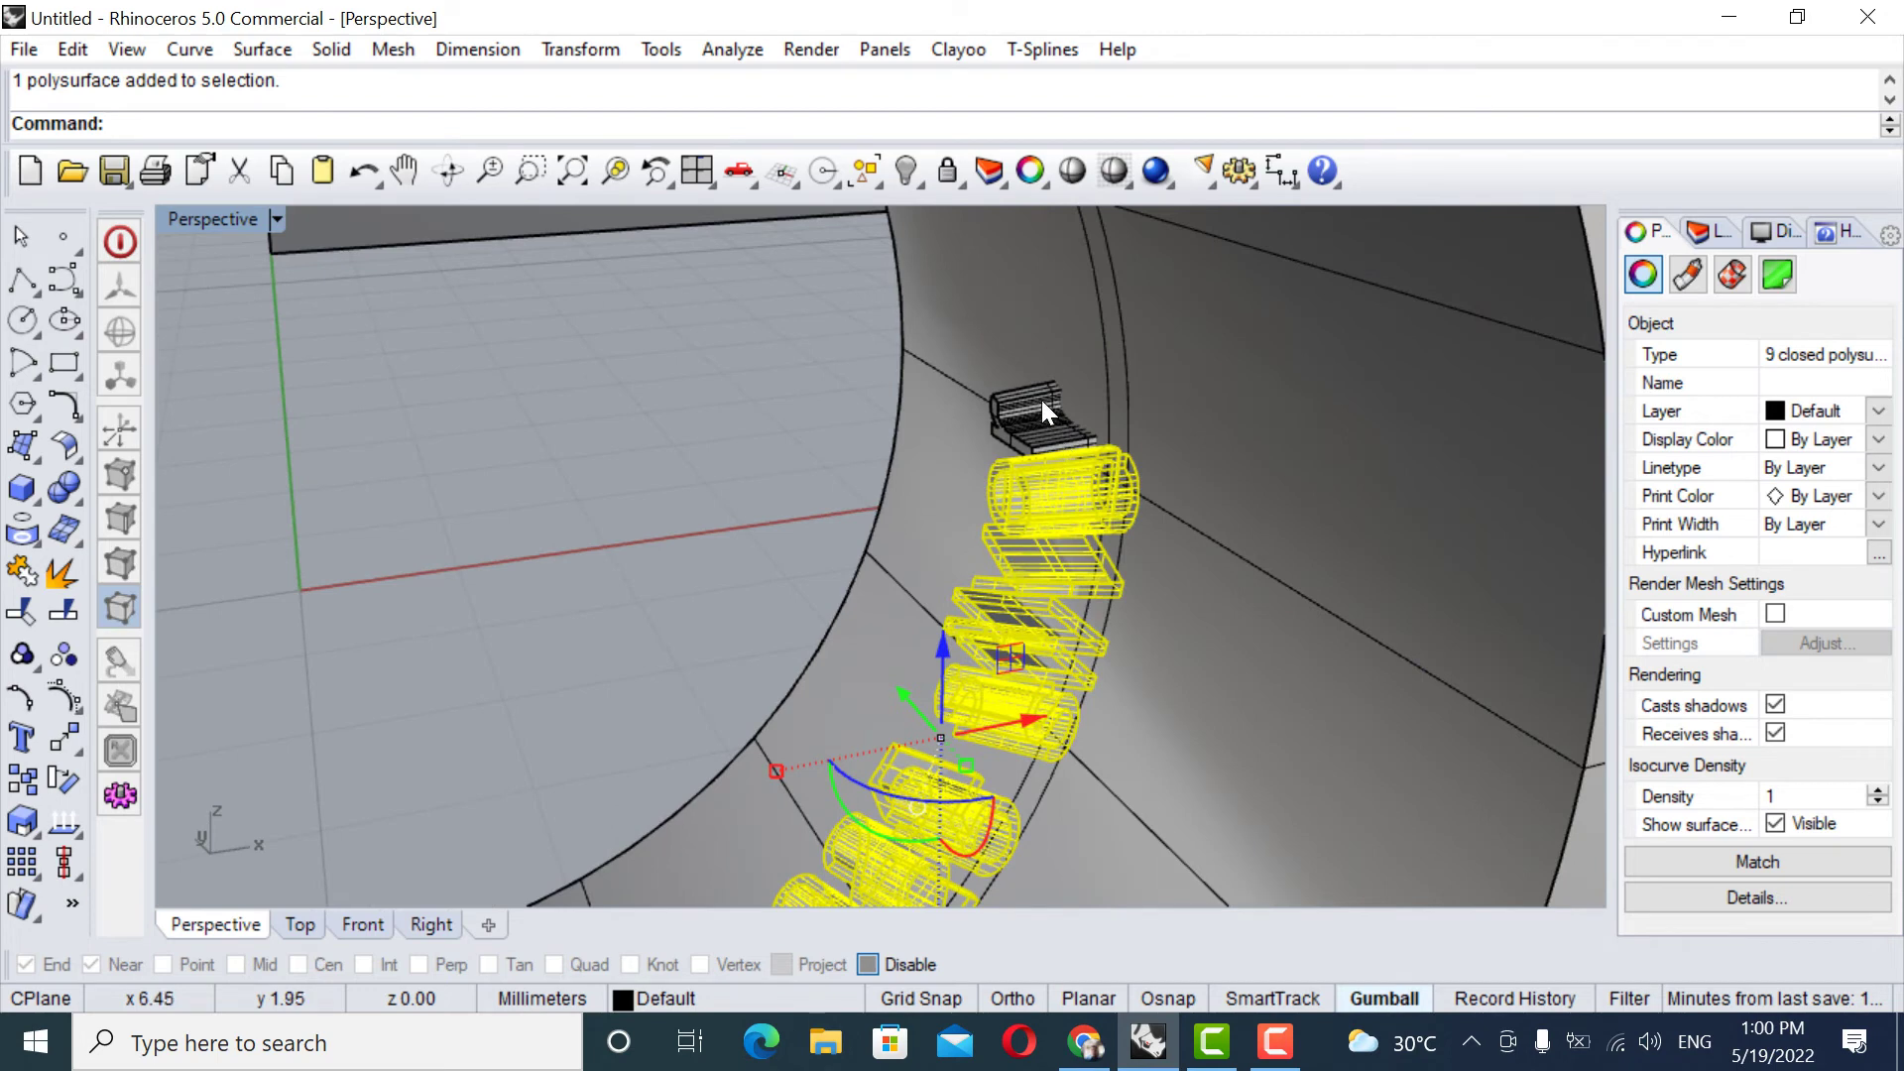
pyautogui.keyDown('shift'); pyautogui.click(1043, 409); pyautogui.keyUp('shift')
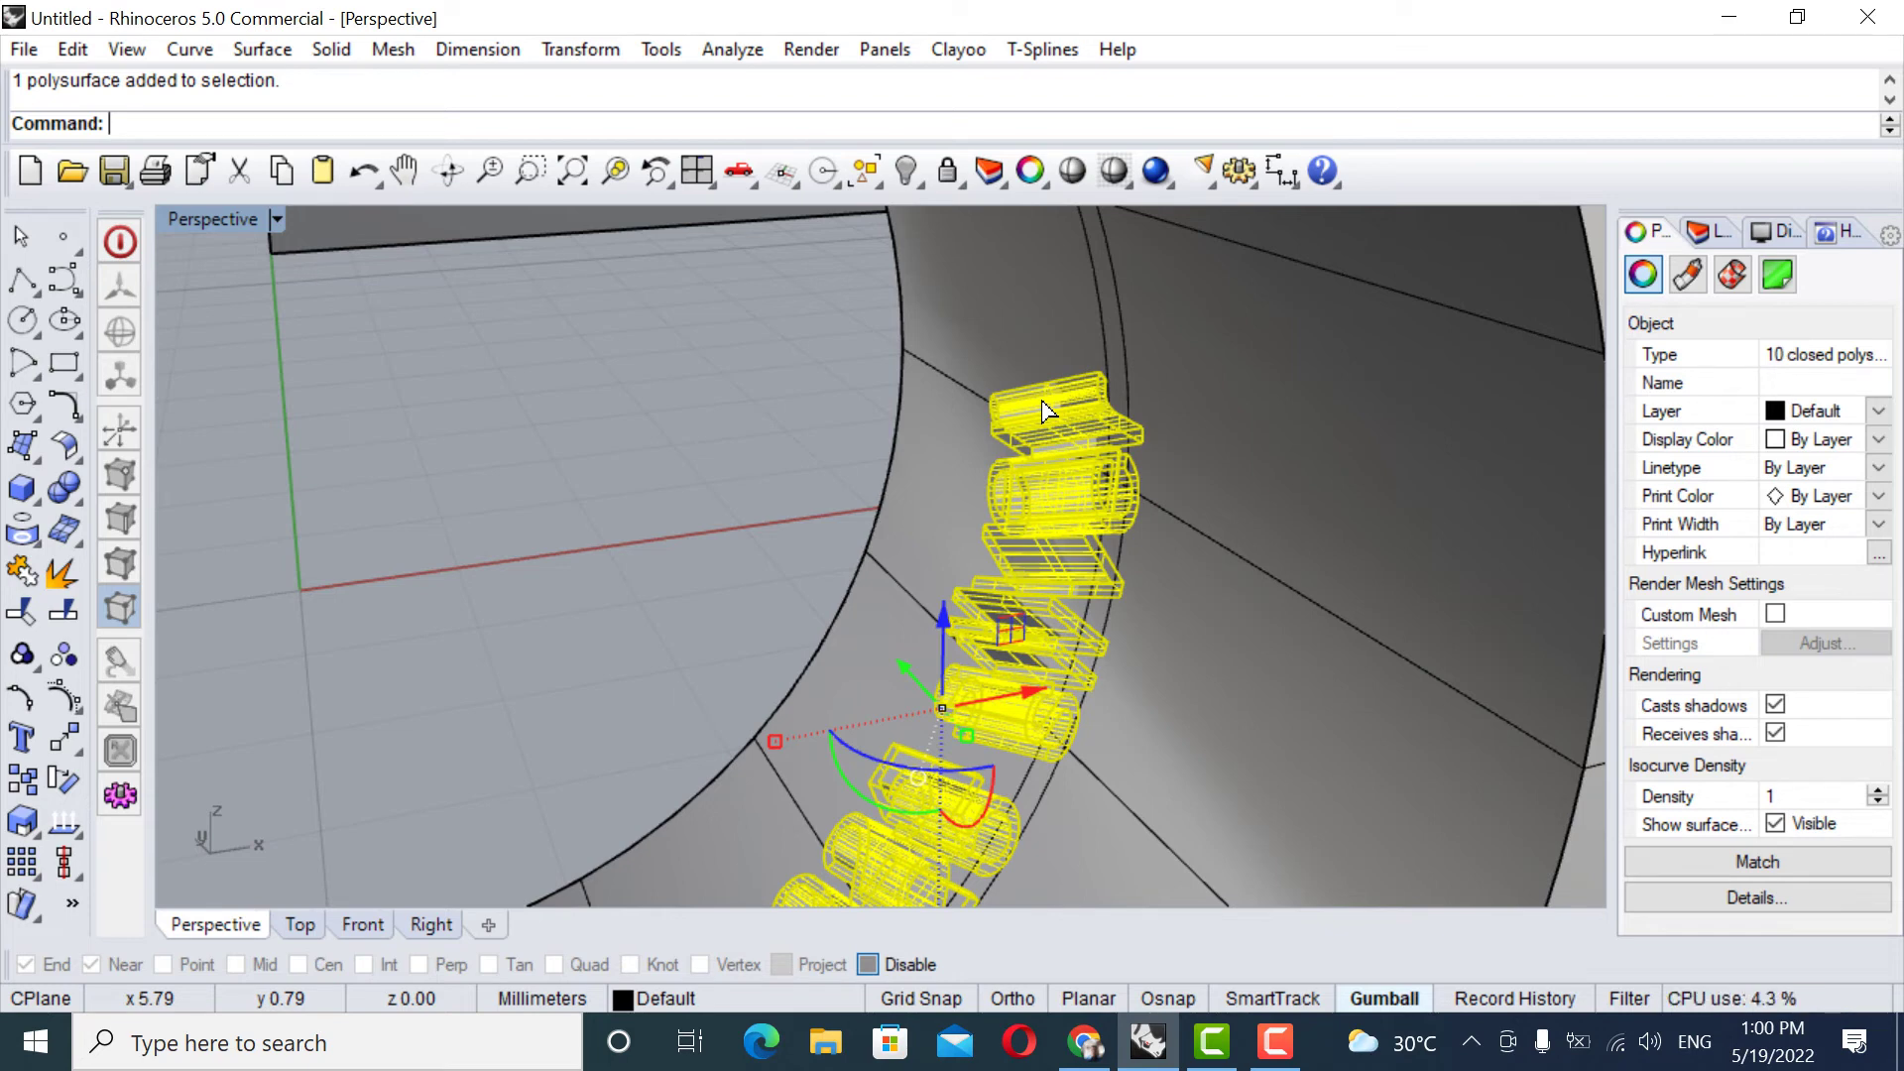
pyautogui.write('Boo')
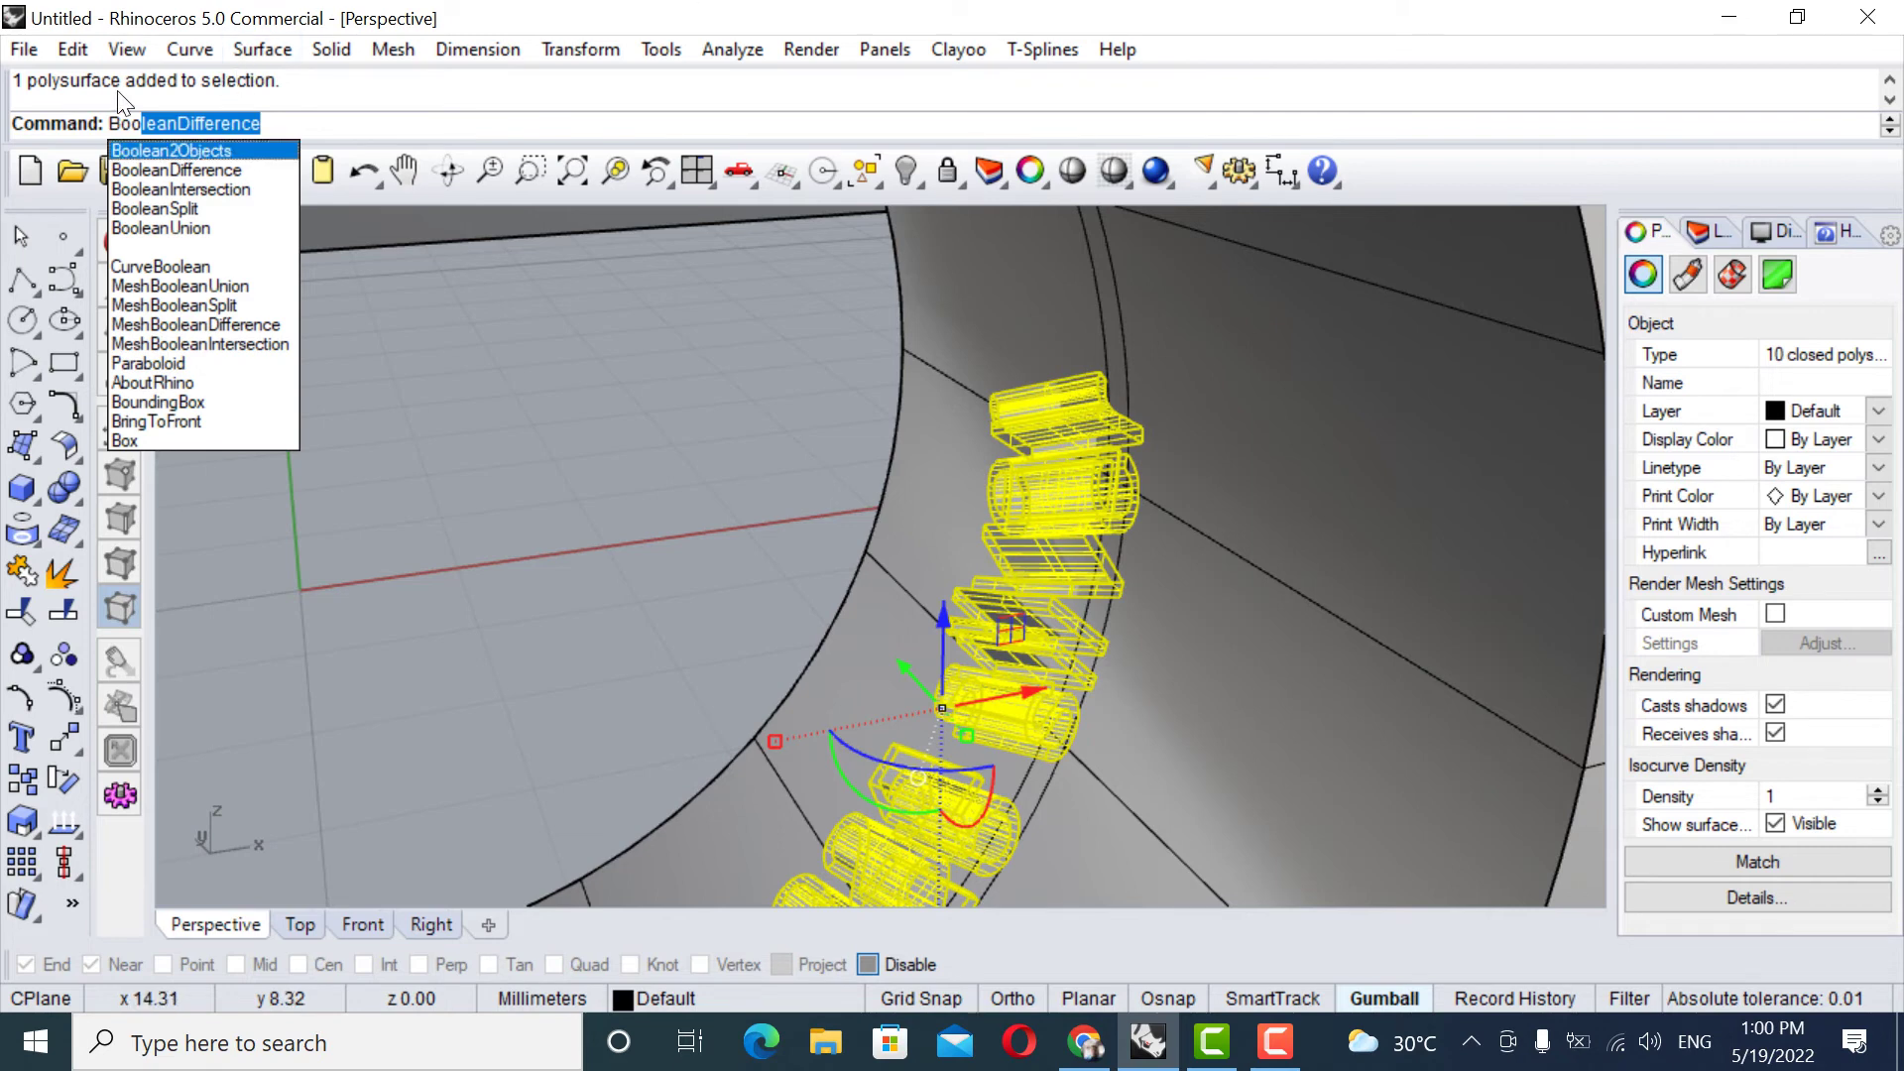
pyautogui.press('Down')
pyautogui.press('Down')
pyautogui.press('Down')
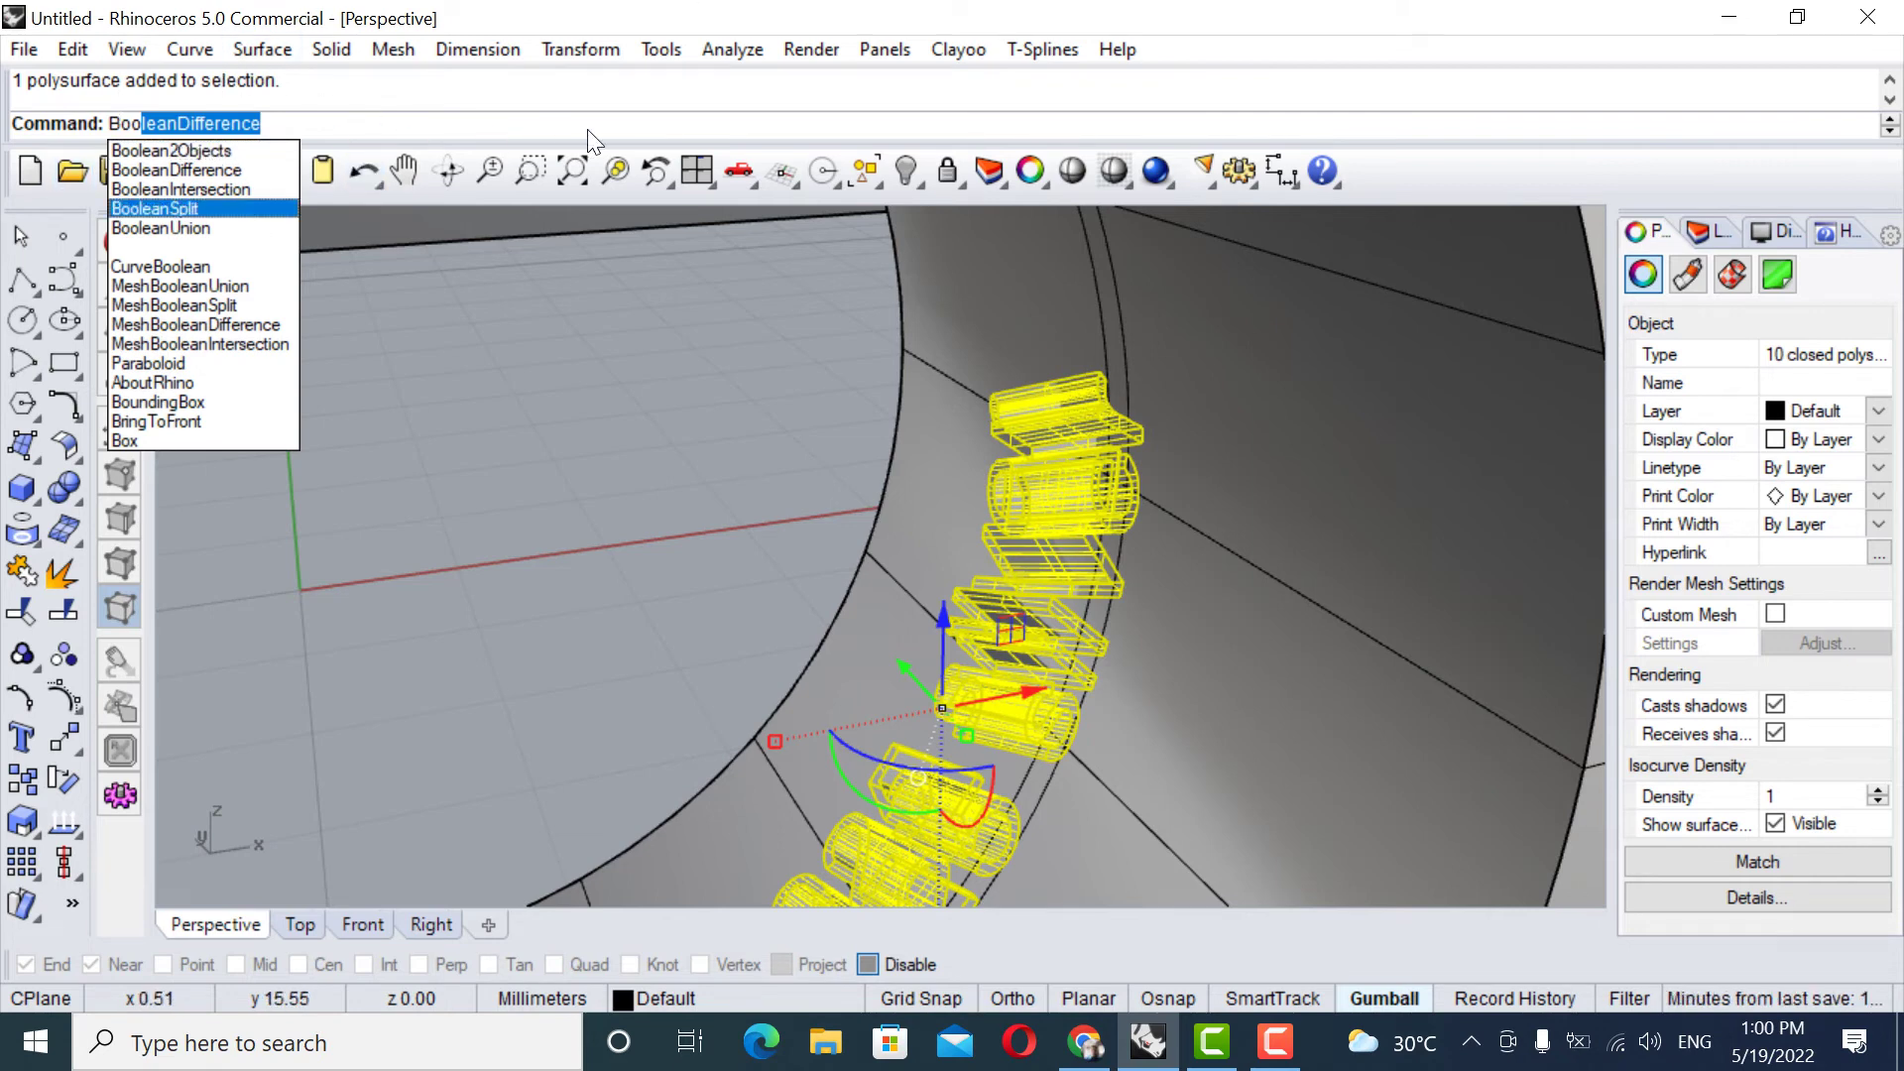
pyautogui.press('Return')
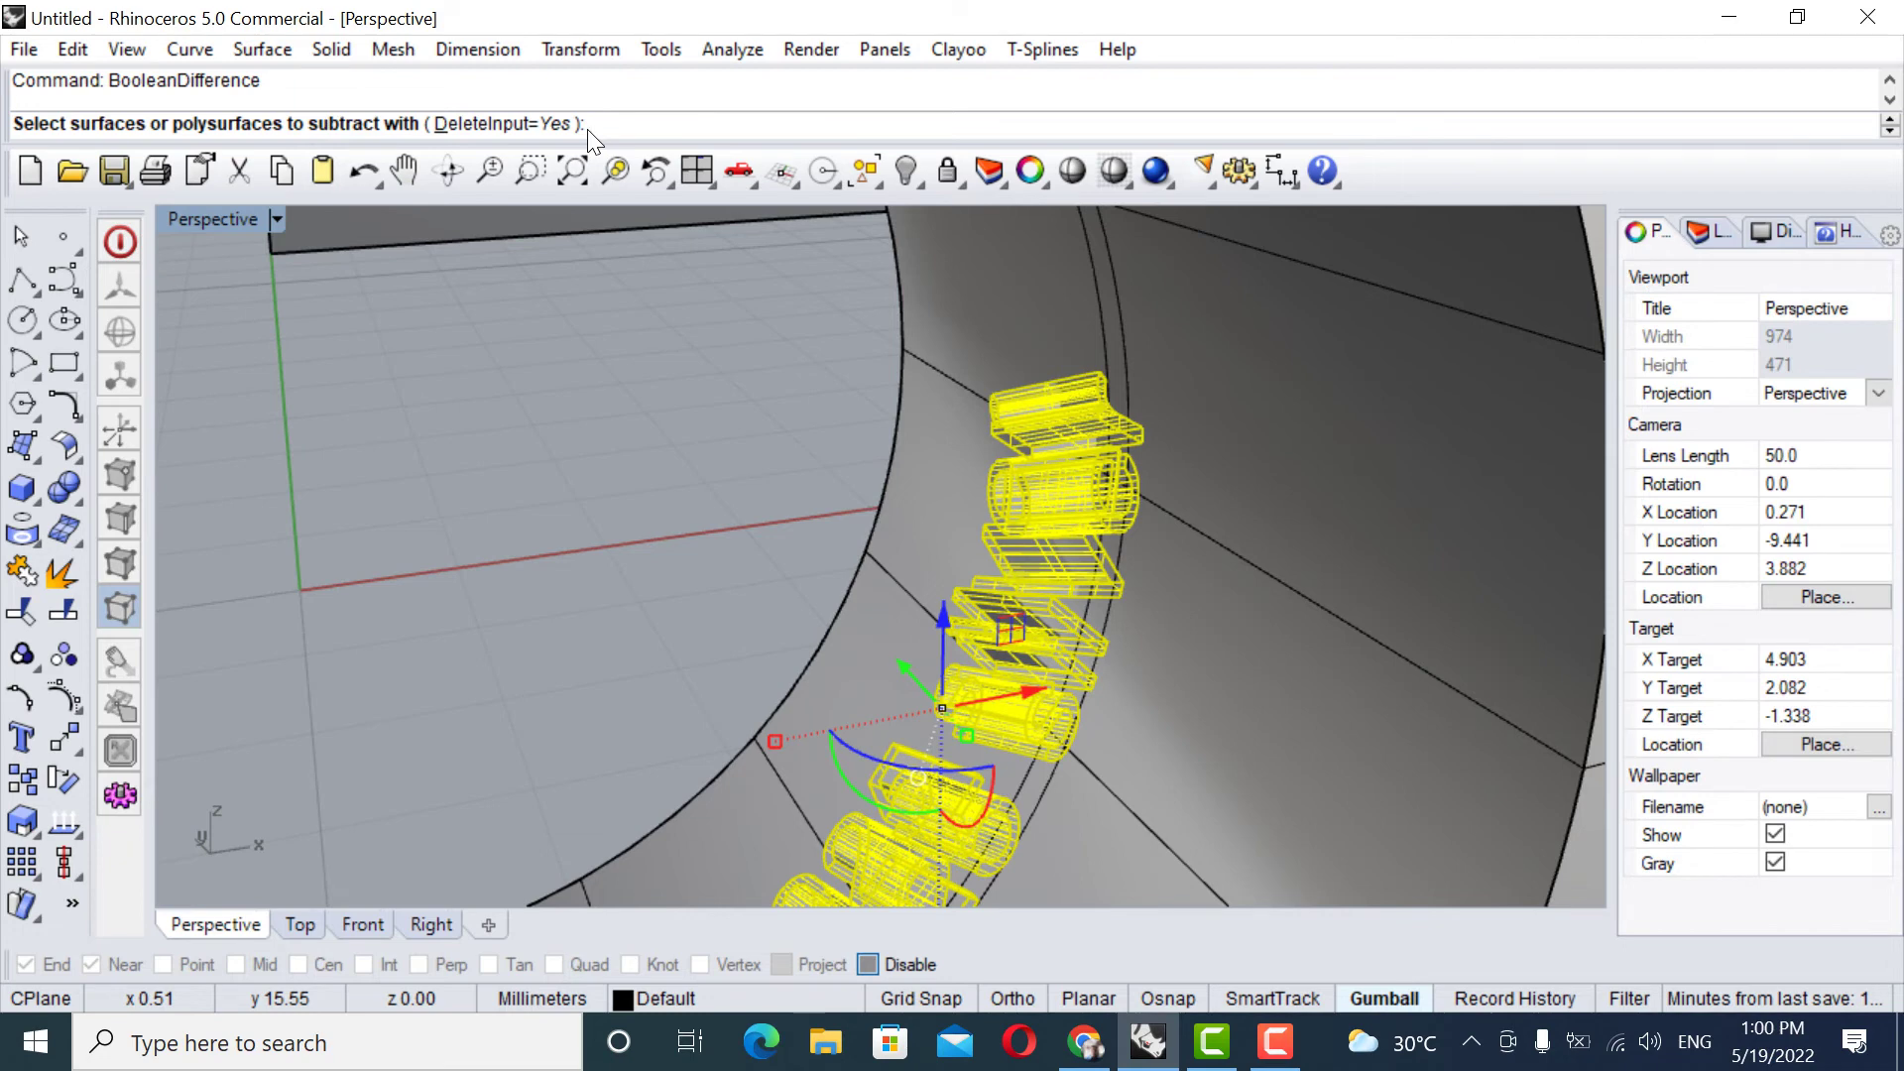
pyautogui.click(1279, 429)
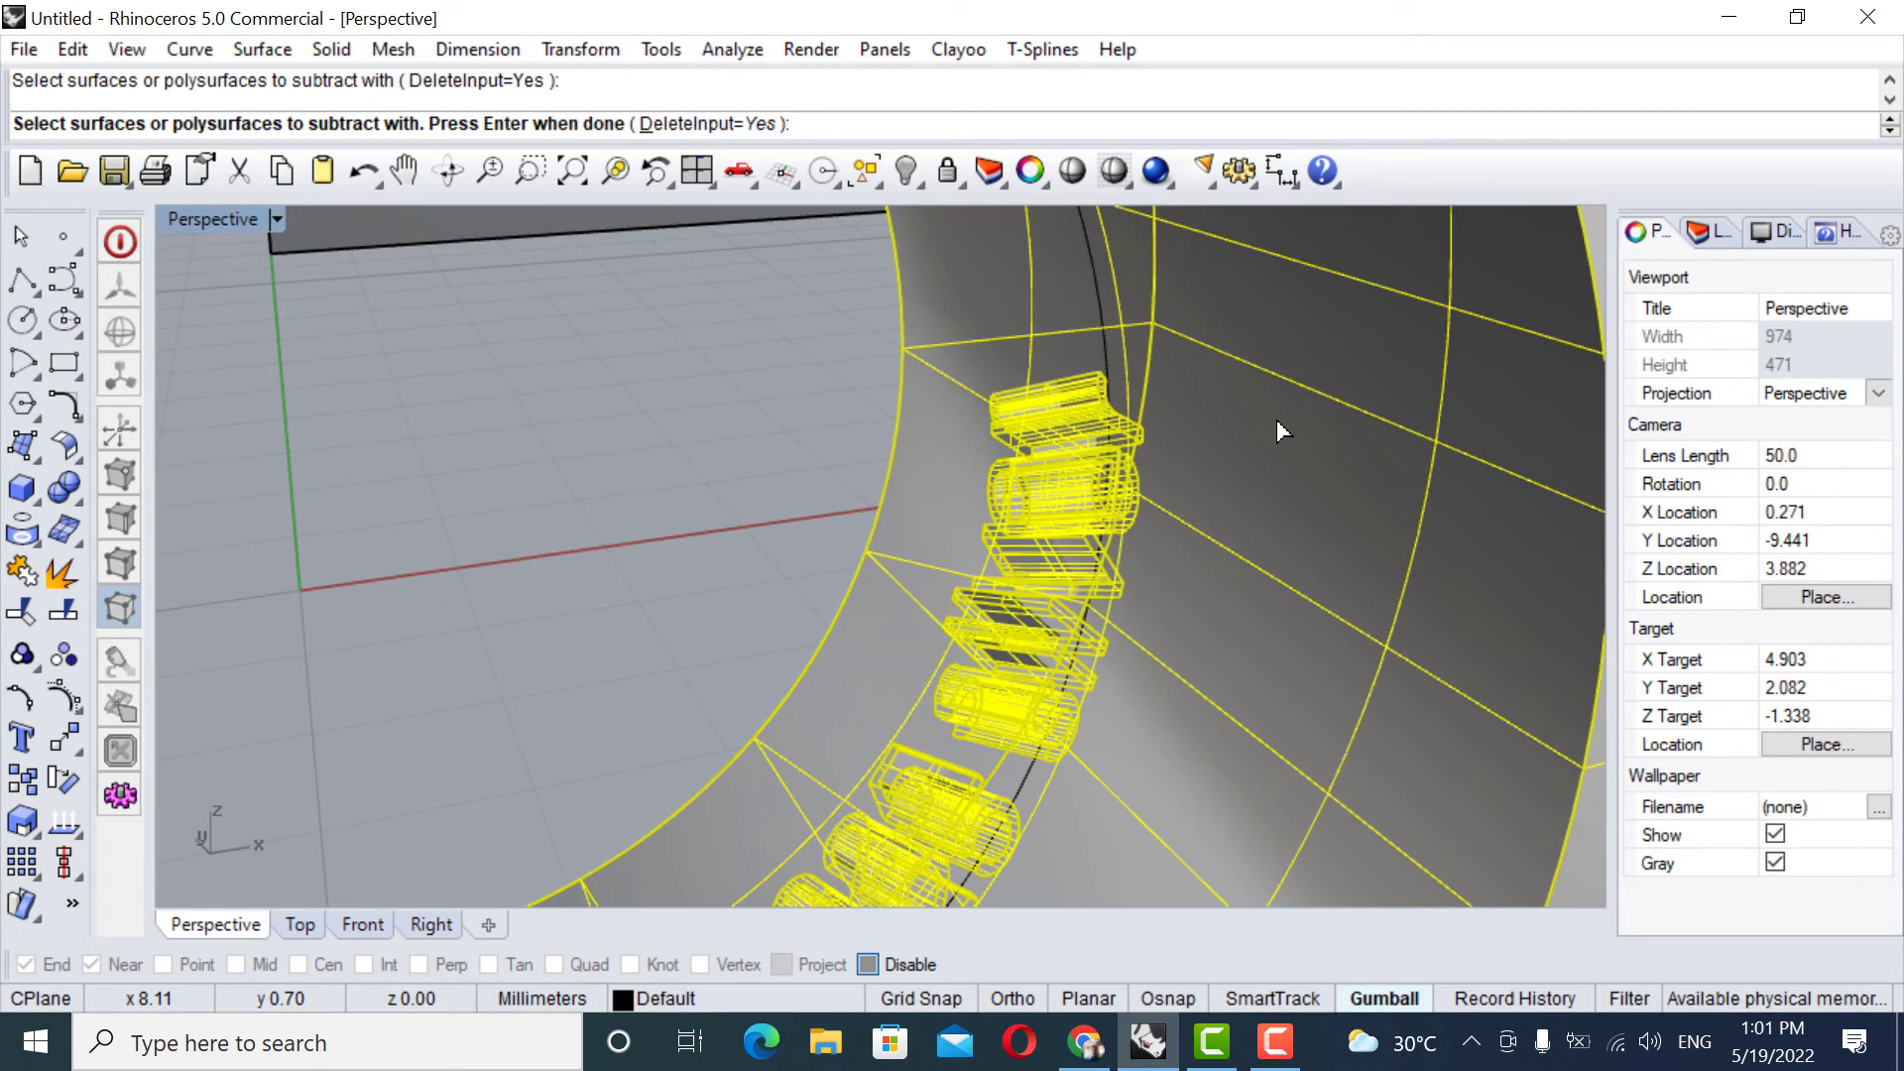
pyautogui.press('Return')
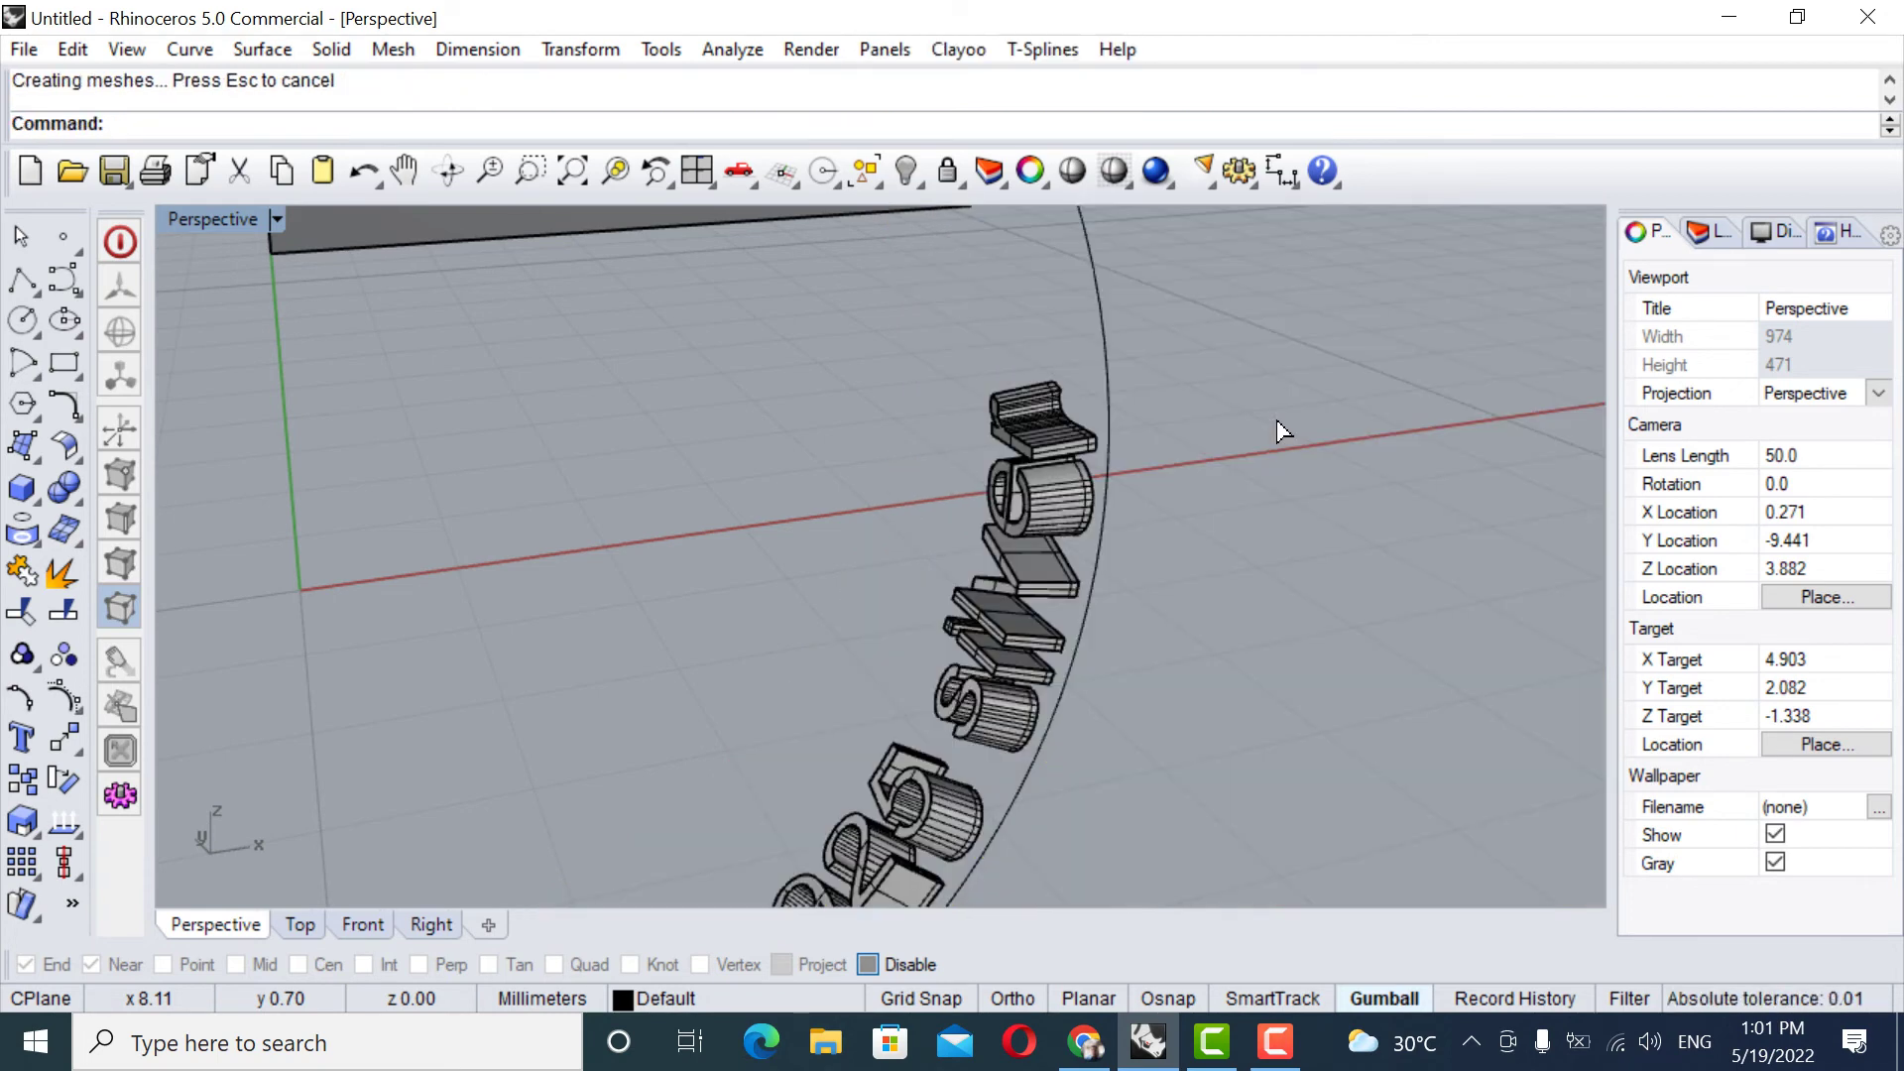
pyautogui.hotkey('ctrl', 'z')
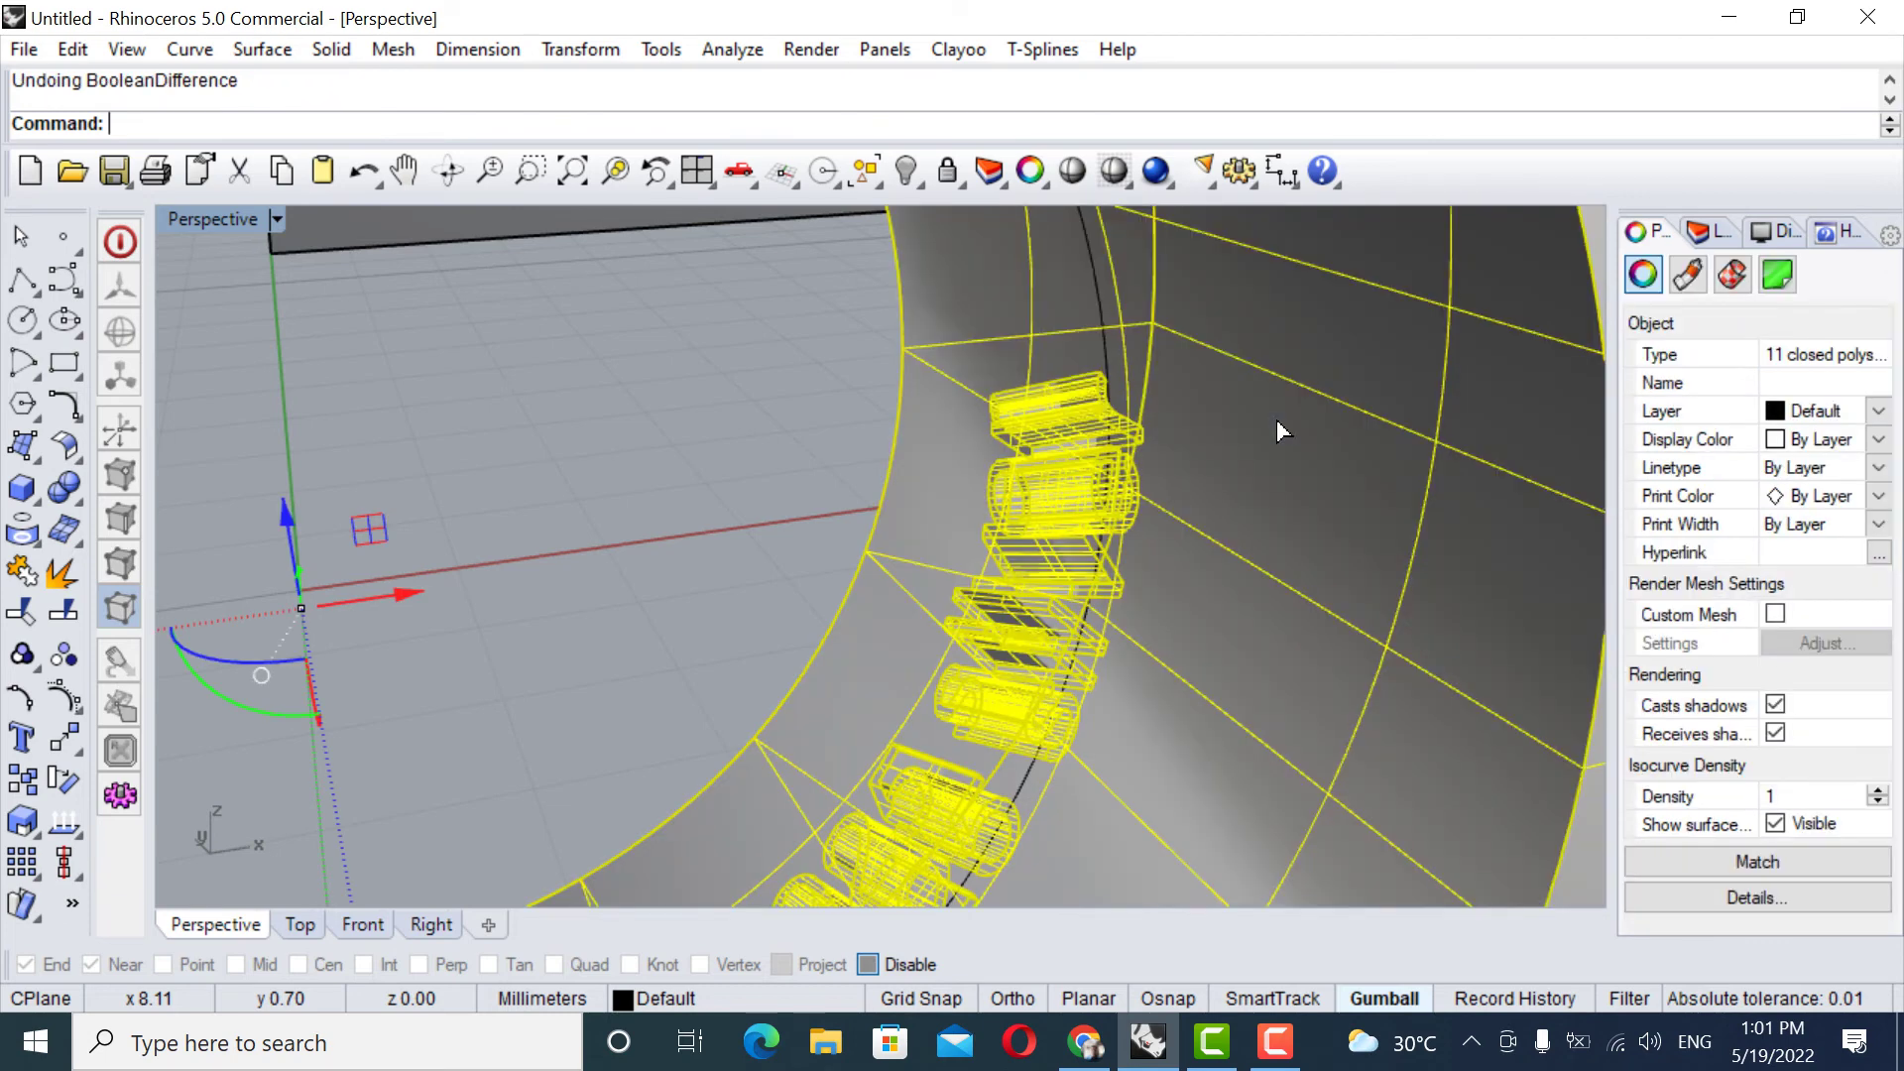
# Select the ring band and start BooleanDifference.
pyautogui.click(670, 390)
pyautogui.click(1264, 478)
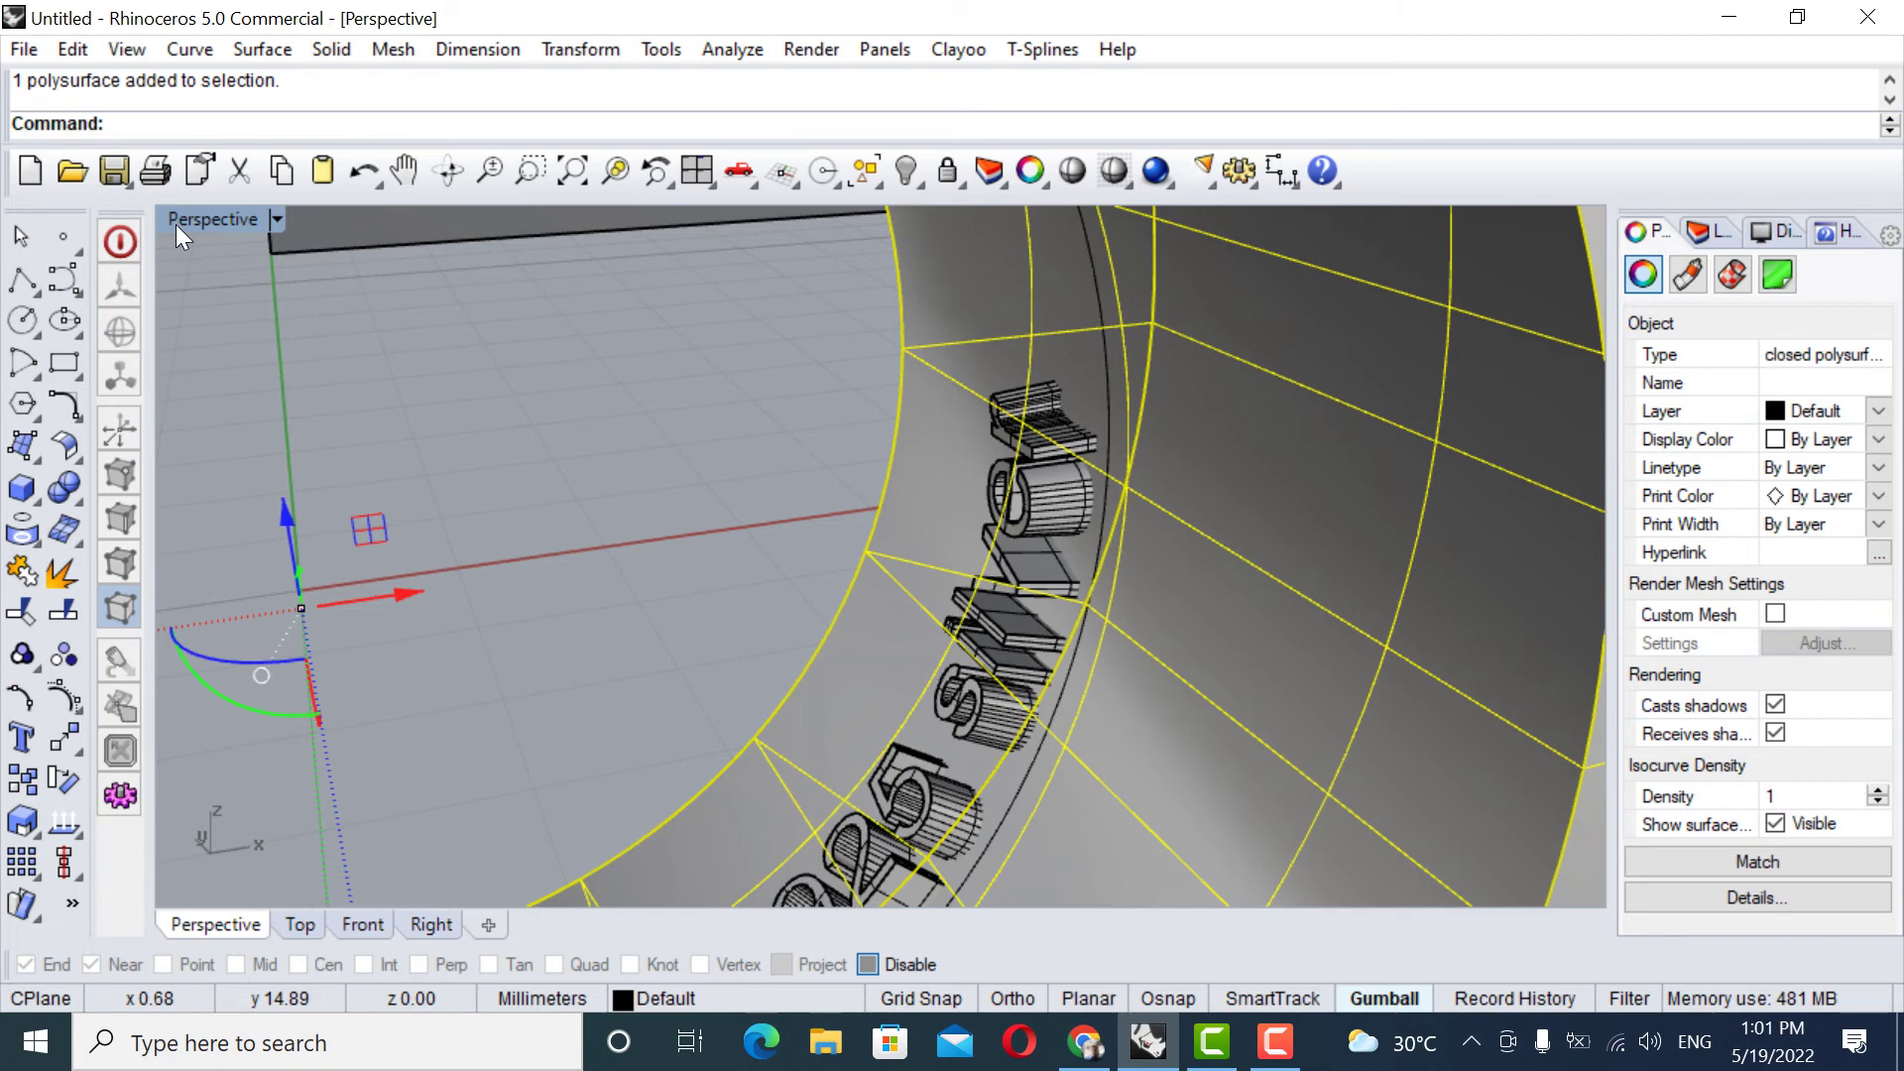
pyautogui.write('BooleanDifference')
pyautogui.press('Return')
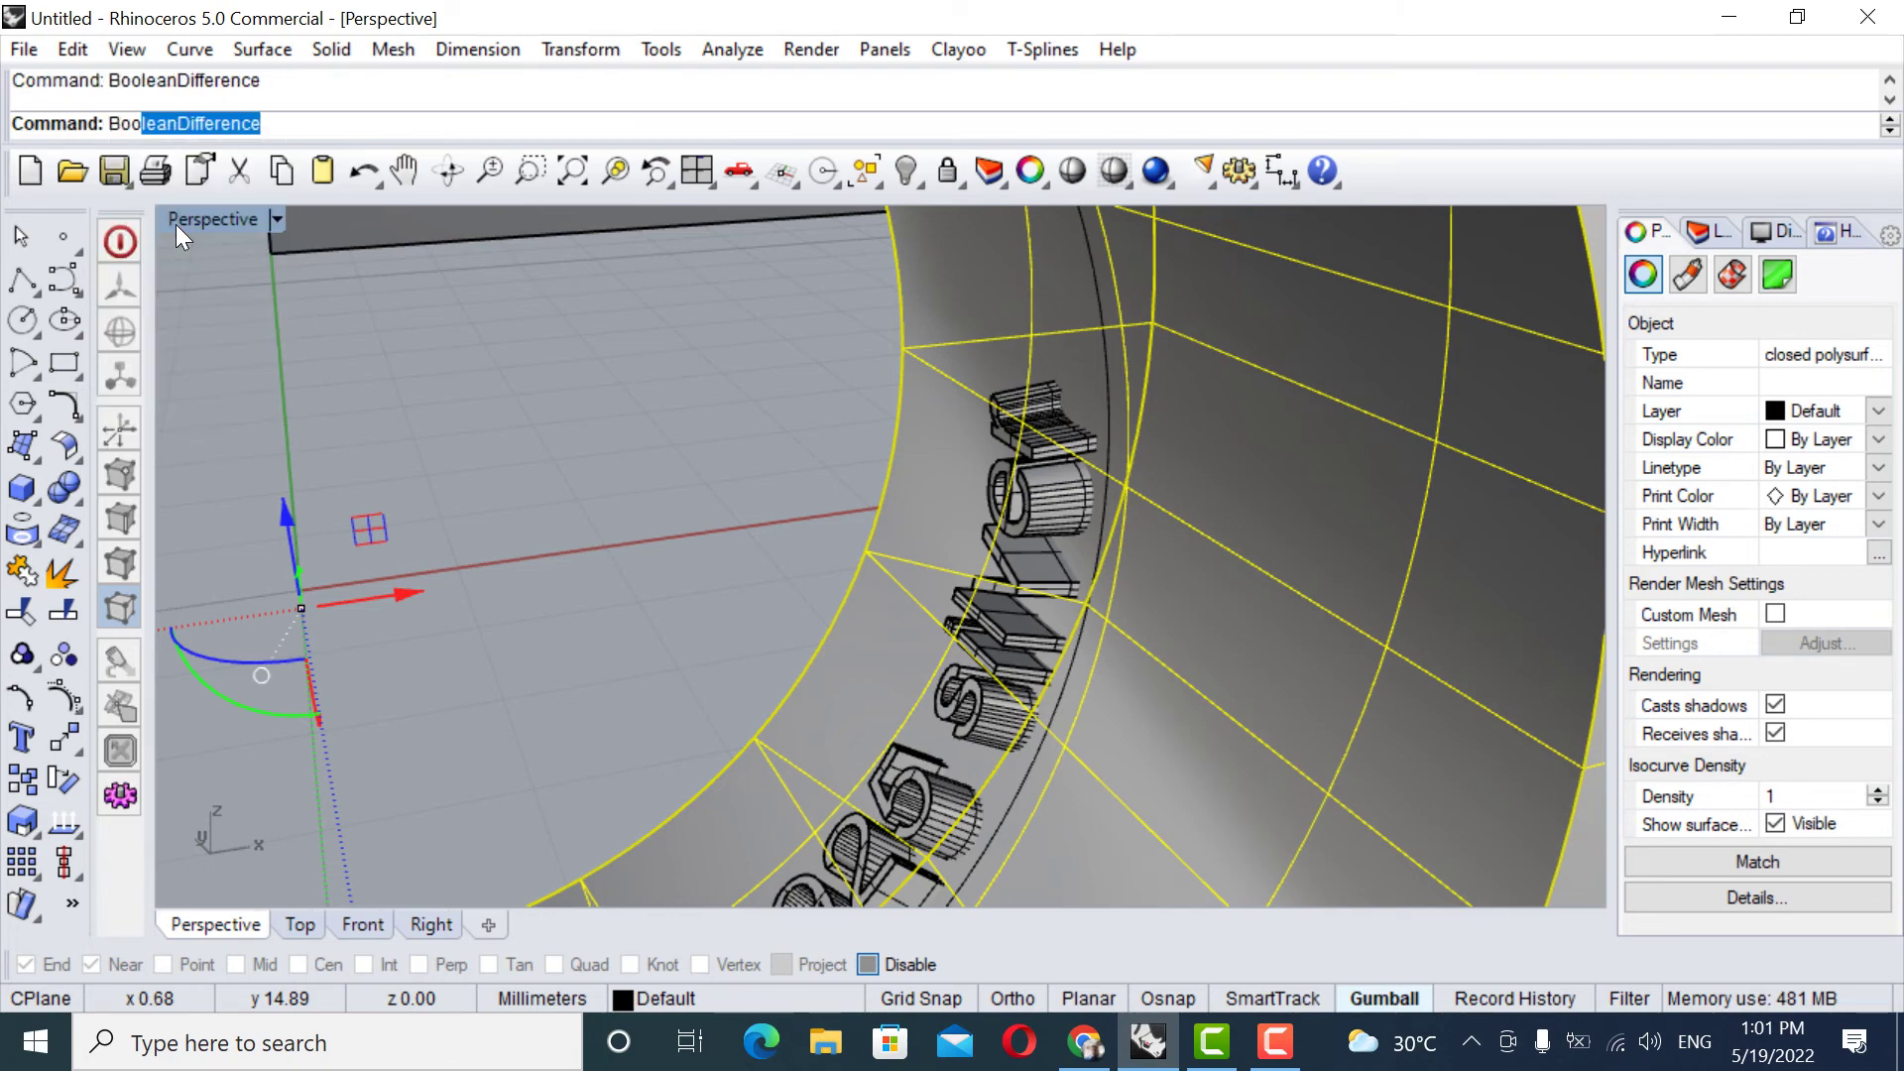
# Pick the first digit, the 2, the S and the next letter solids to subtract.
pyautogui.moveTo(566, 350); pyautogui.dragTo(1099, 271, button='right')
pyautogui.scroll(5, 1015, 545)
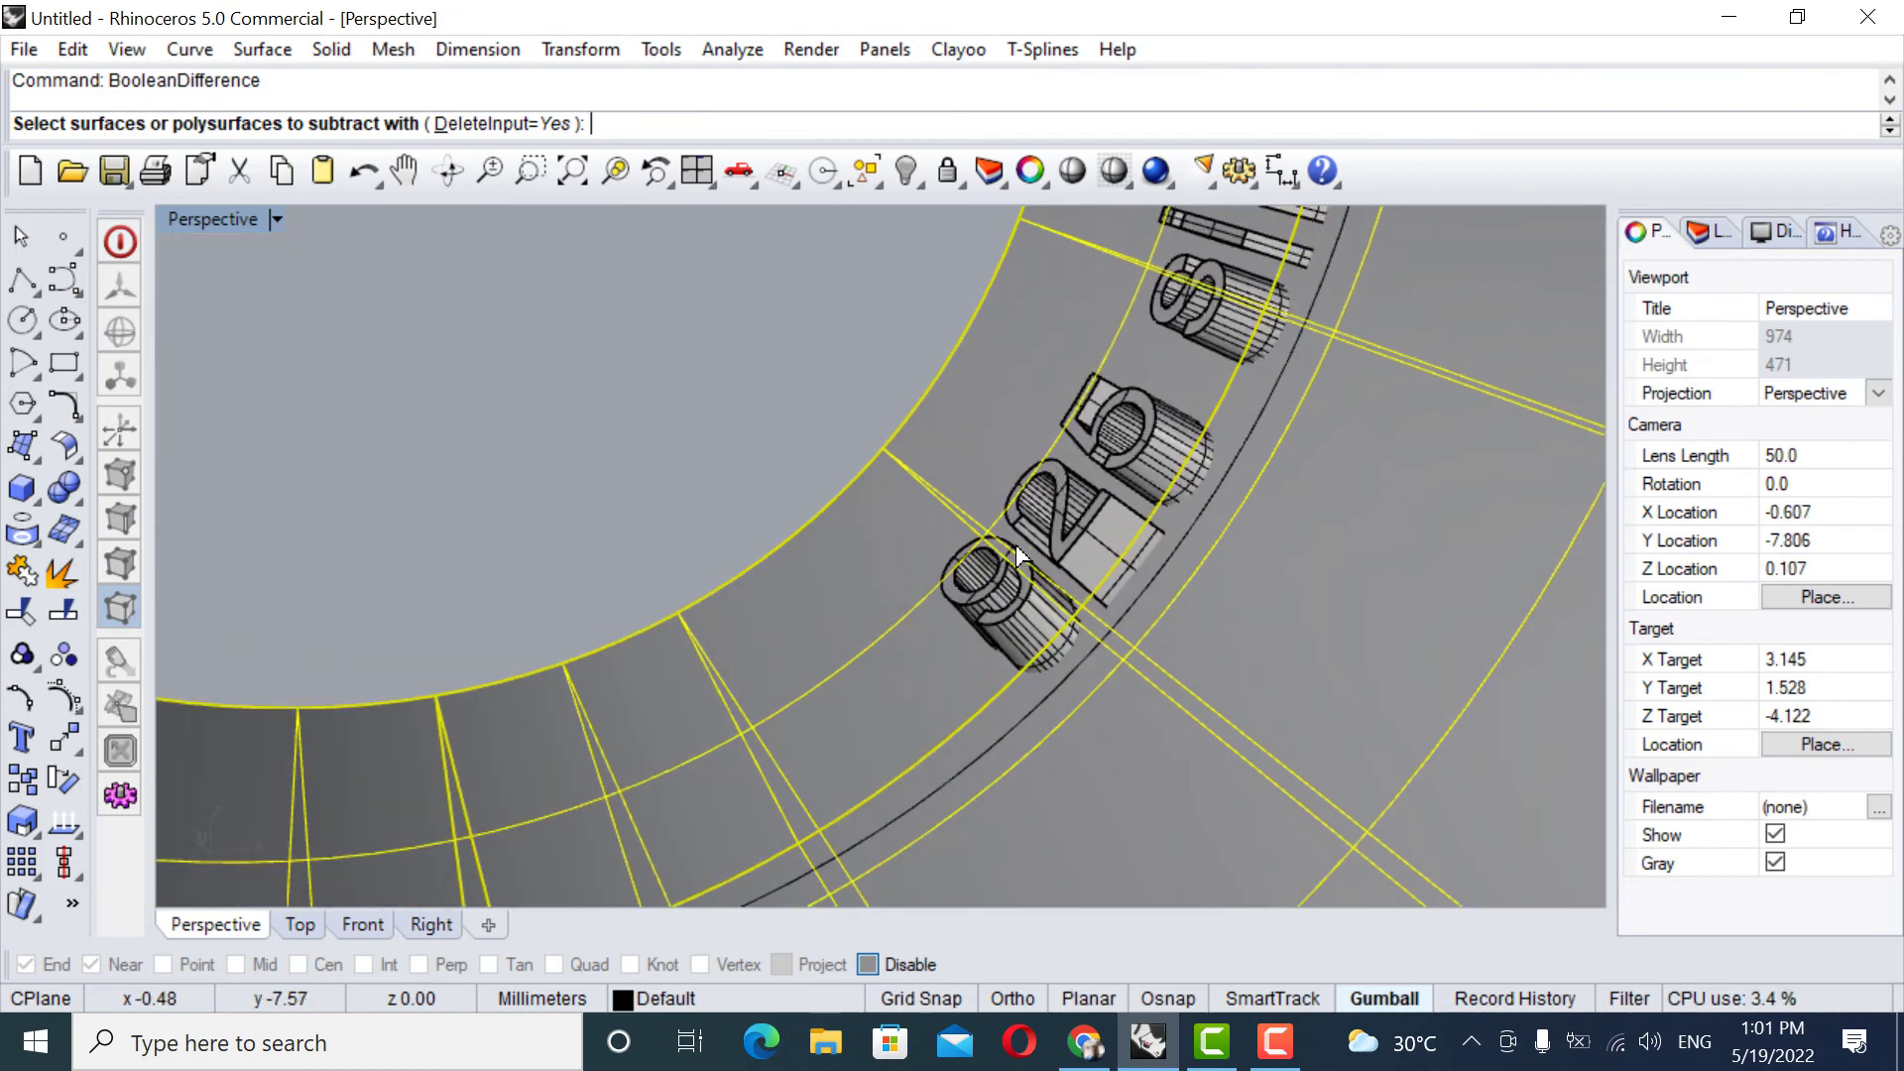
pyautogui.click(978, 594)
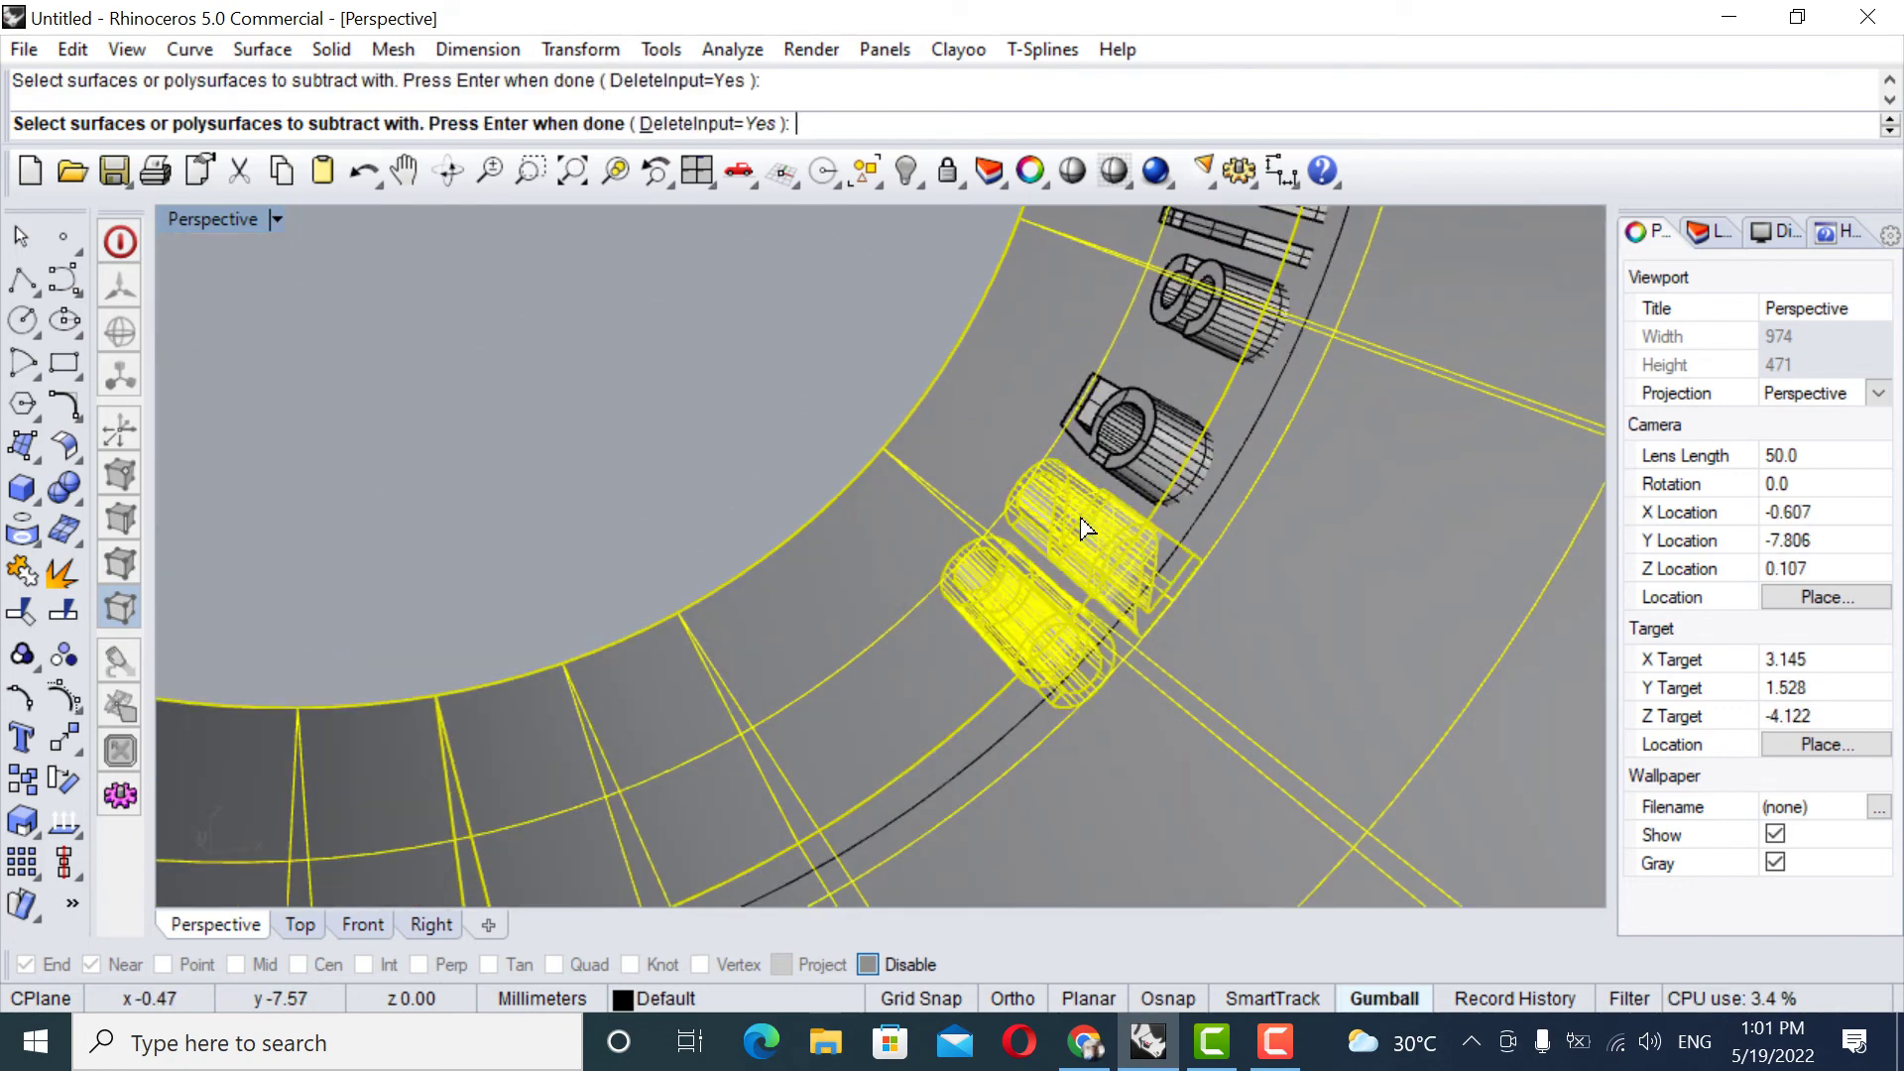
pyautogui.click(1148, 528)
pyautogui.moveTo(1261, 361); pyautogui.dragTo(1113, 600, button='right')
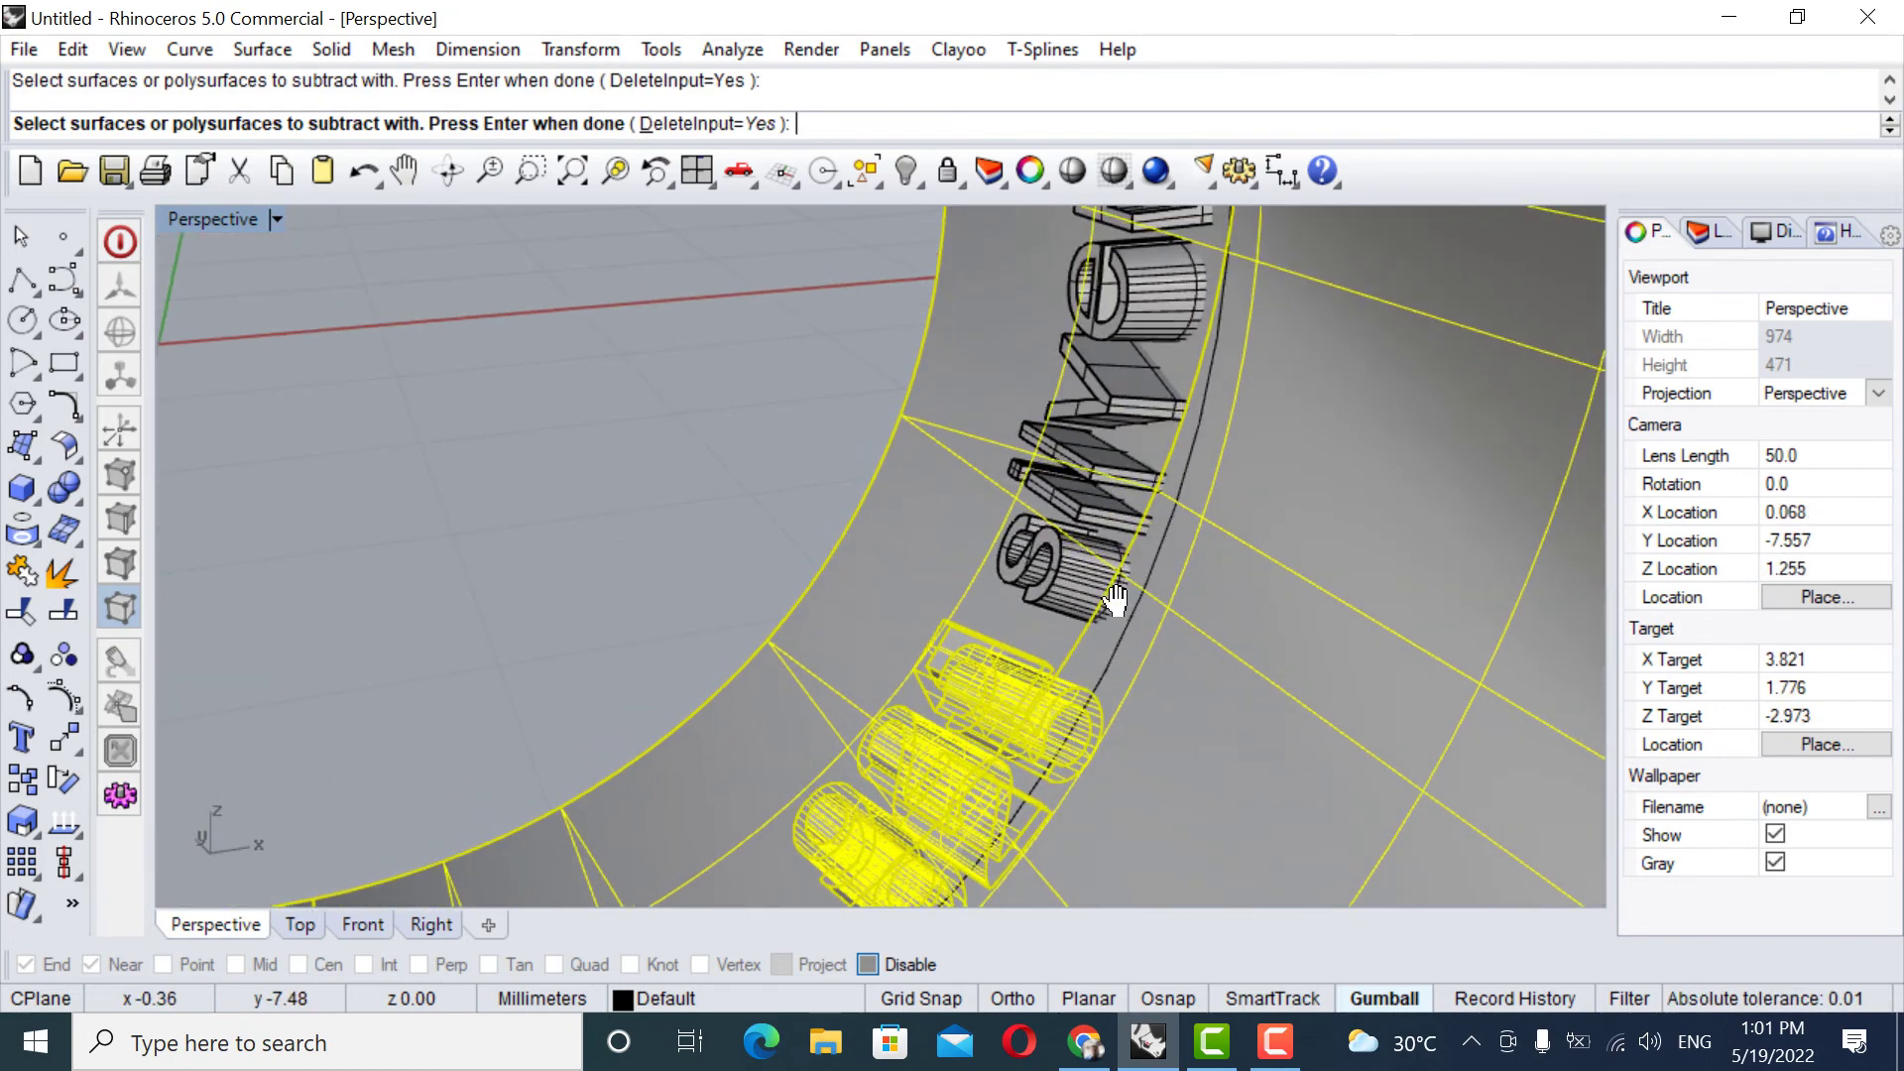
pyautogui.scroll(6, 1020, 547)
pyautogui.click(1027, 576)
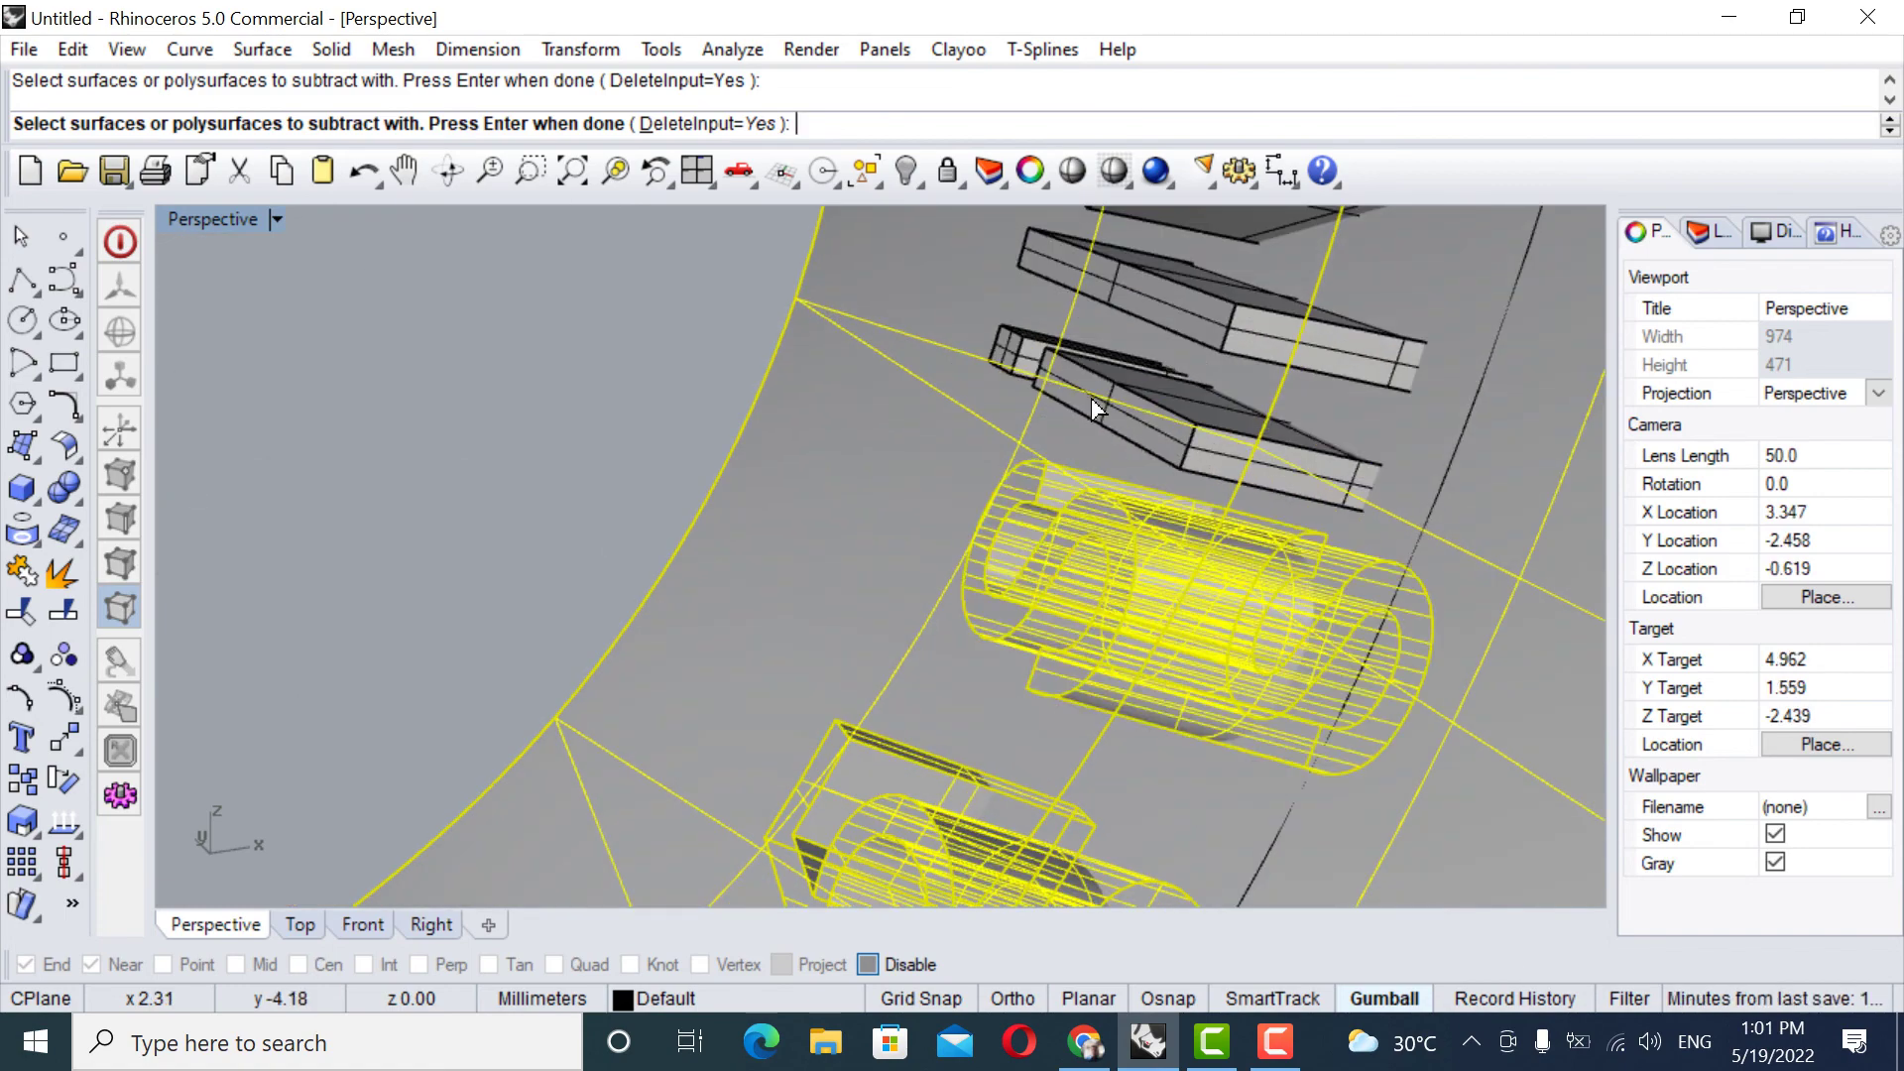
pyautogui.click(1164, 400)
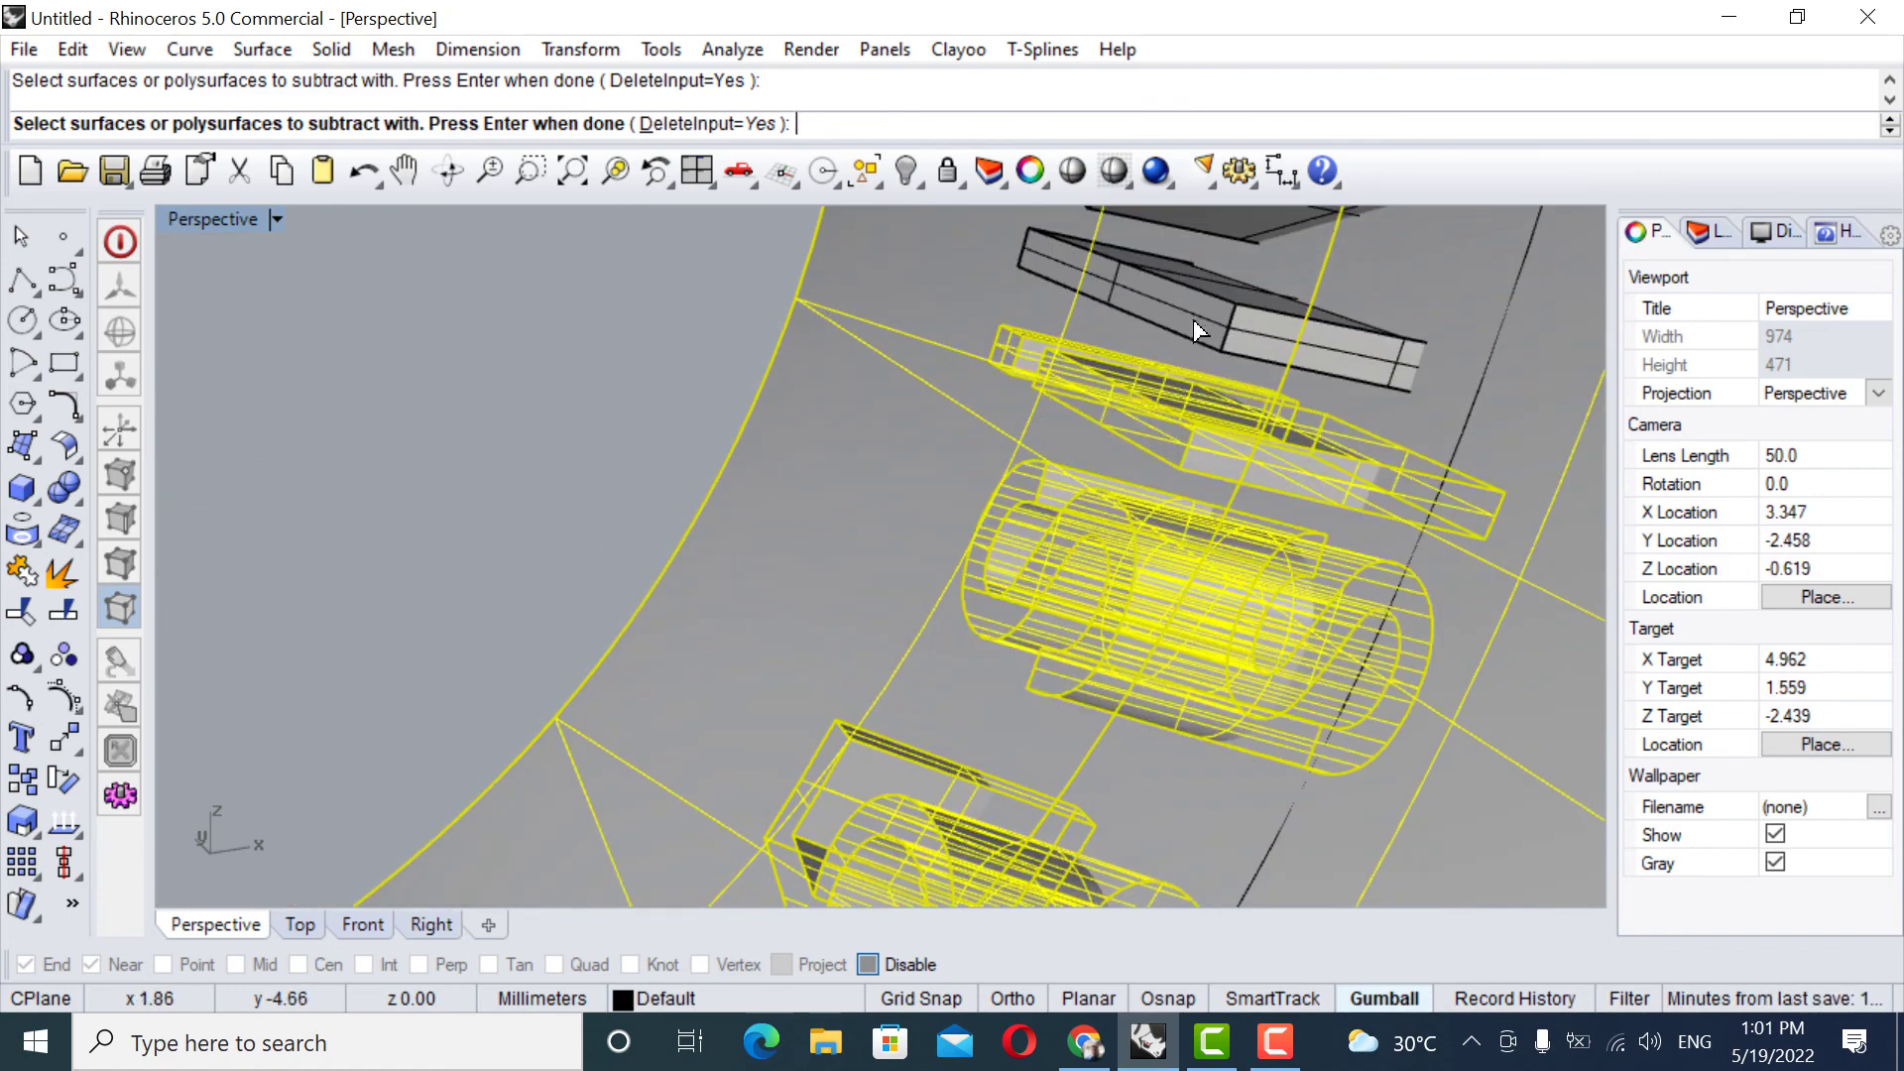
# Add the remaining letter solids and confirm the subtraction to engrave them into the ring.
pyautogui.keyDown('shift'); pyautogui.moveTo(1194, 319); pyautogui.dragTo(1126, 461, button='right'); pyautogui.keyUp('shift')
pyautogui.click(957, 425)
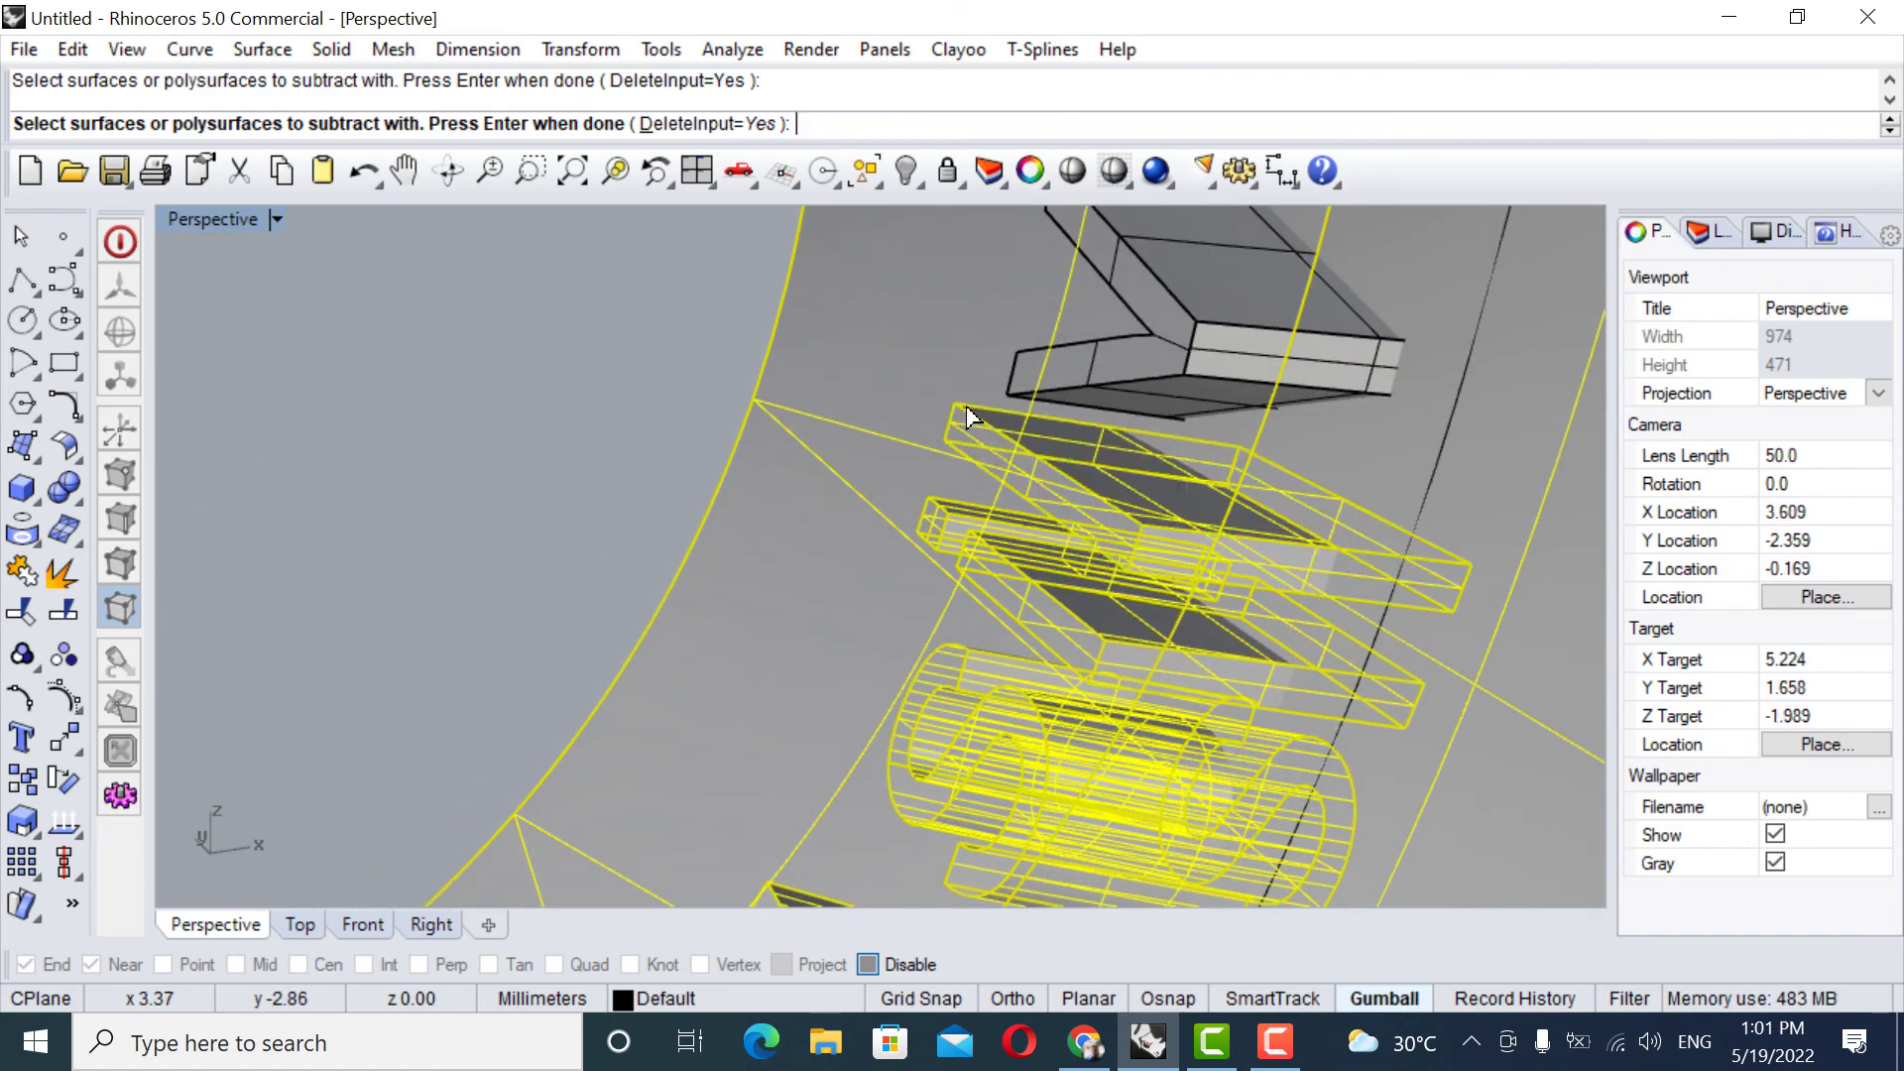
pyautogui.click(1144, 328)
pyautogui.scroll(-3, 1191, 333)
pyautogui.keyDown('shift'); pyautogui.moveTo(1212, 320); pyautogui.dragTo(1202, 506, button='right'); pyautogui.keyUp('shift')
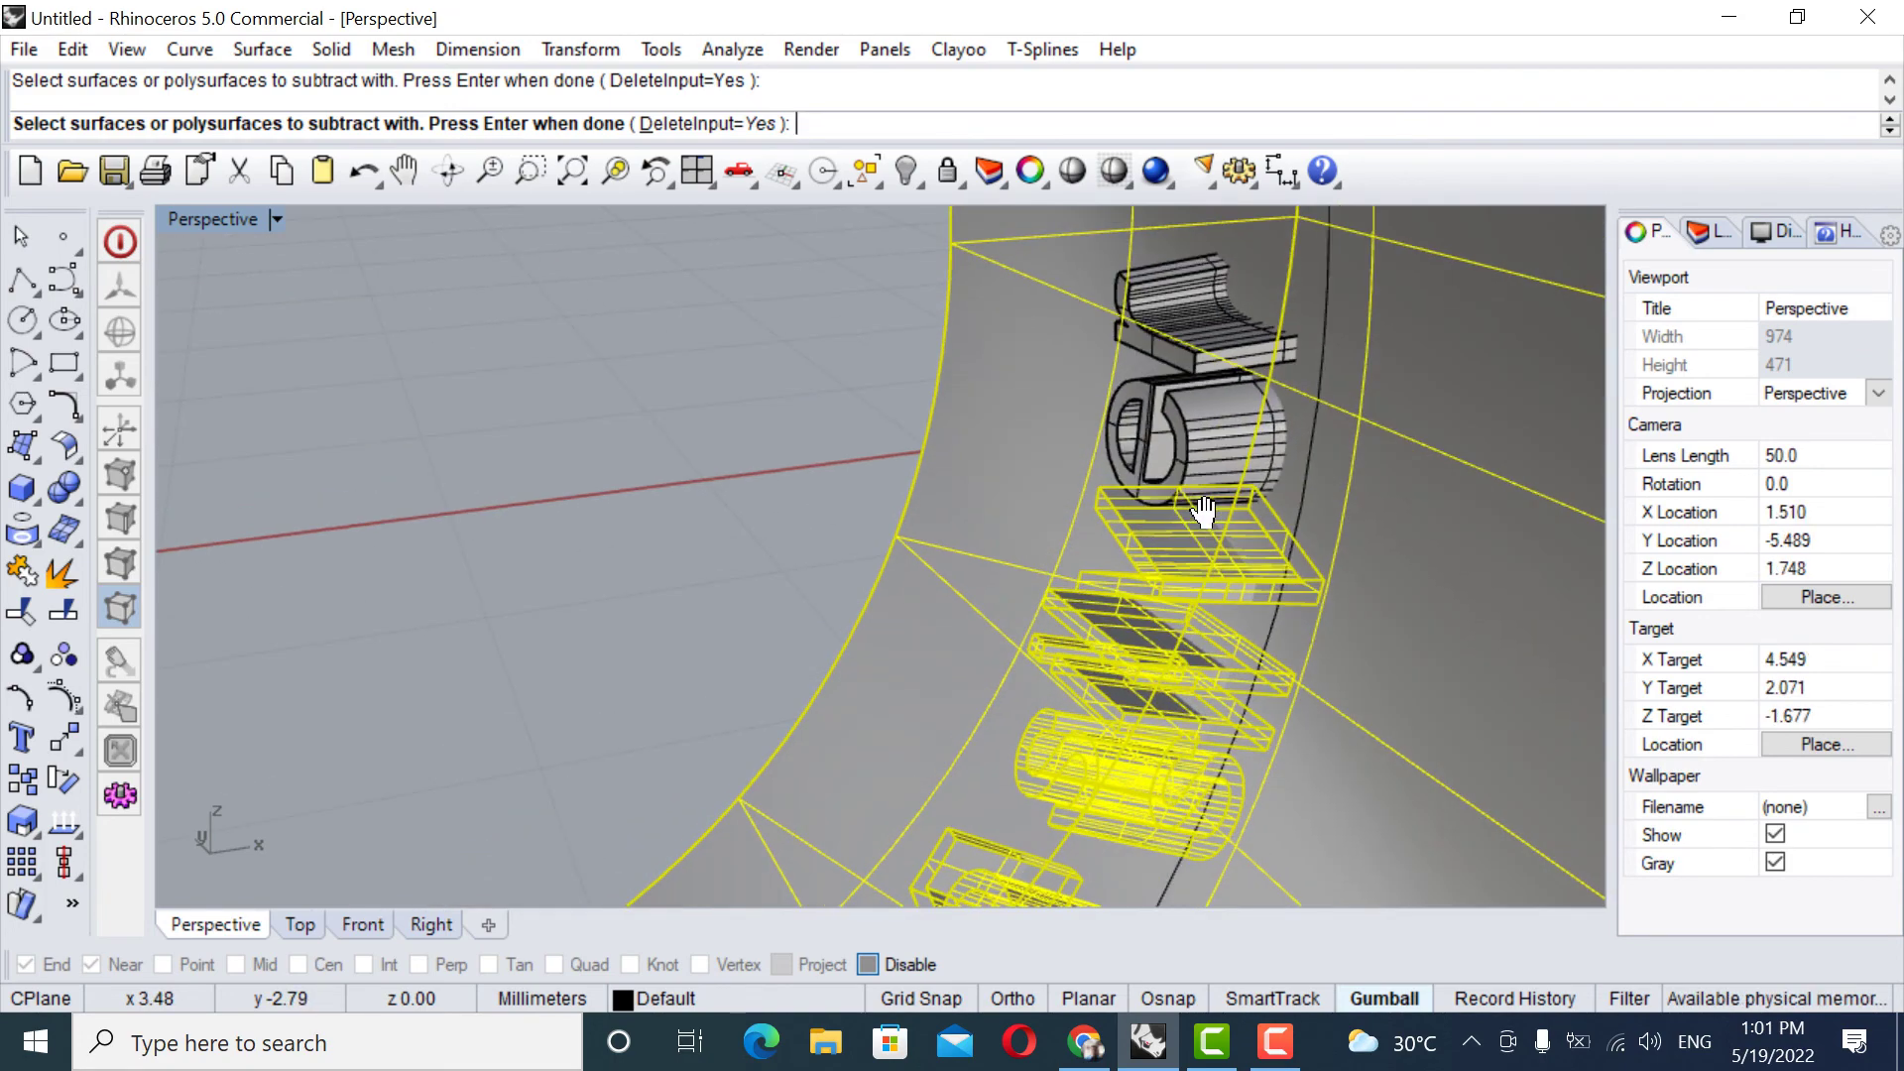
pyautogui.click(1199, 441)
pyautogui.click(1185, 272)
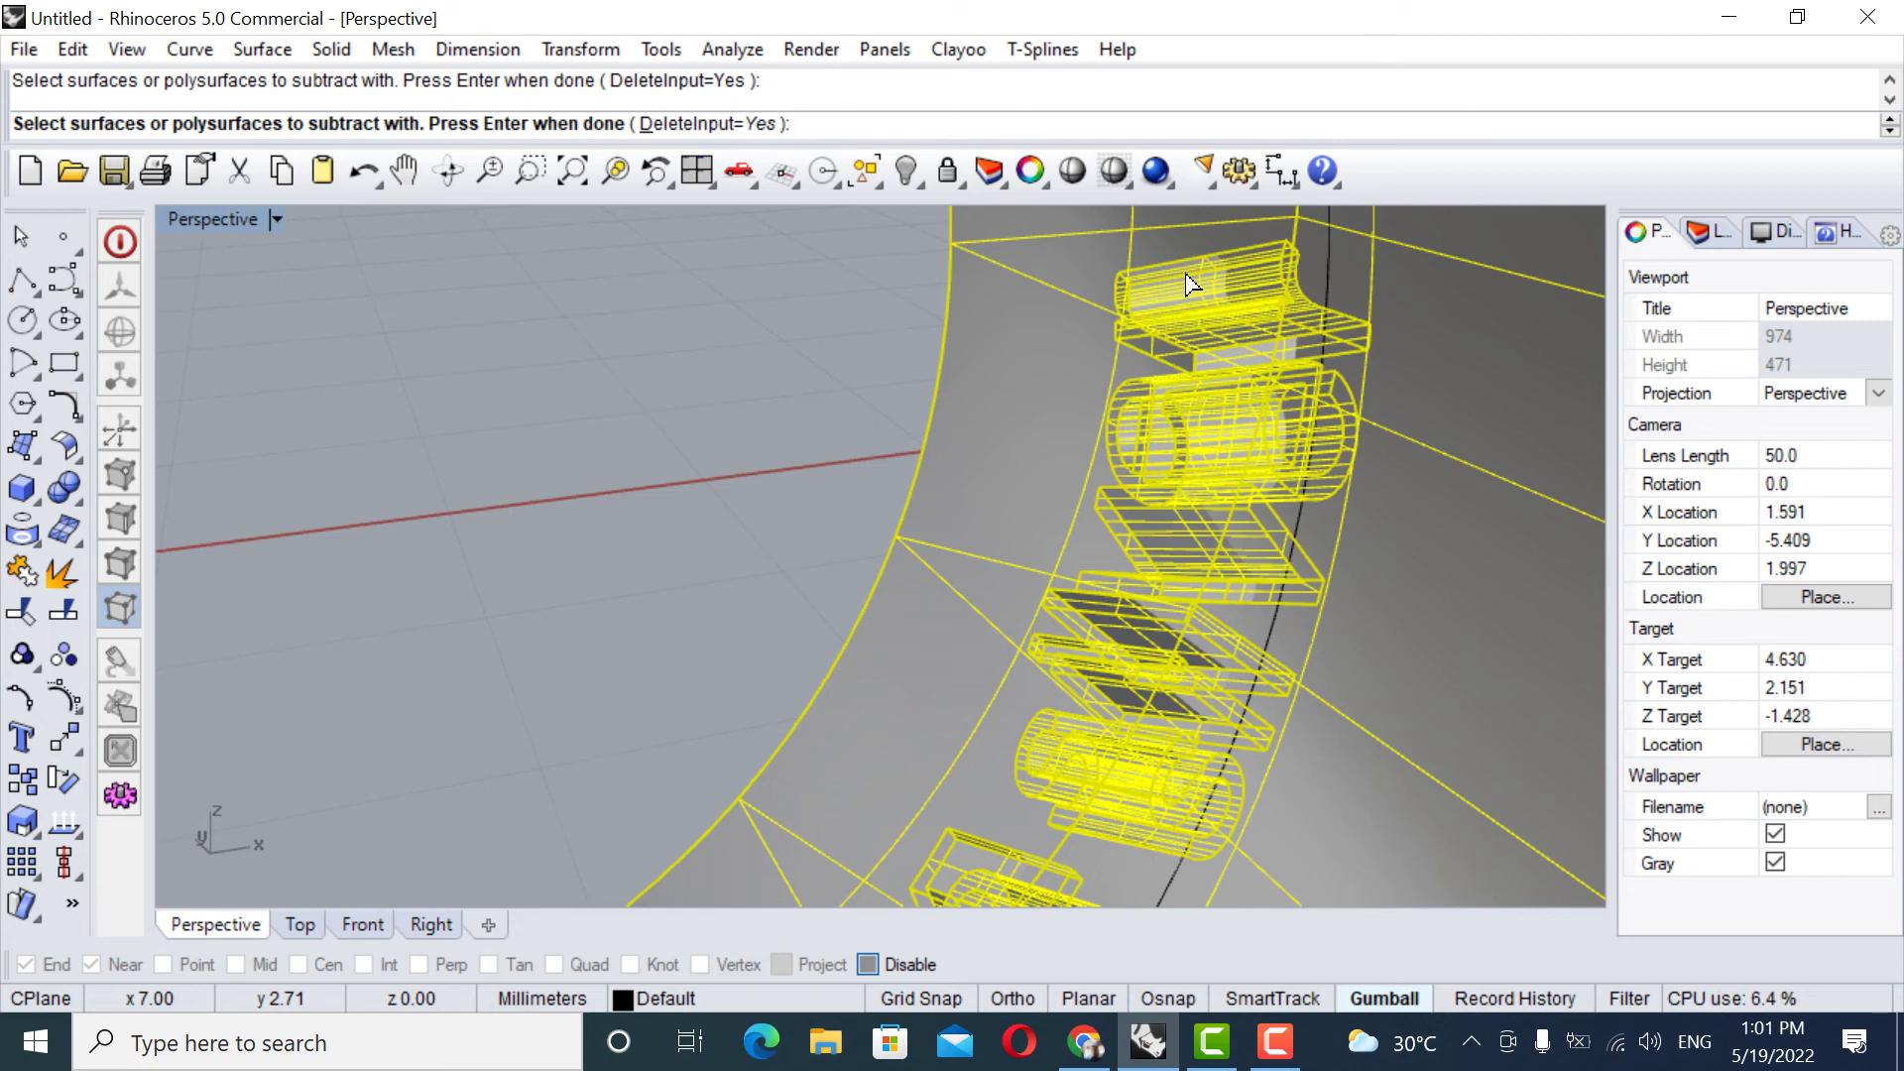
pyautogui.press('Return')
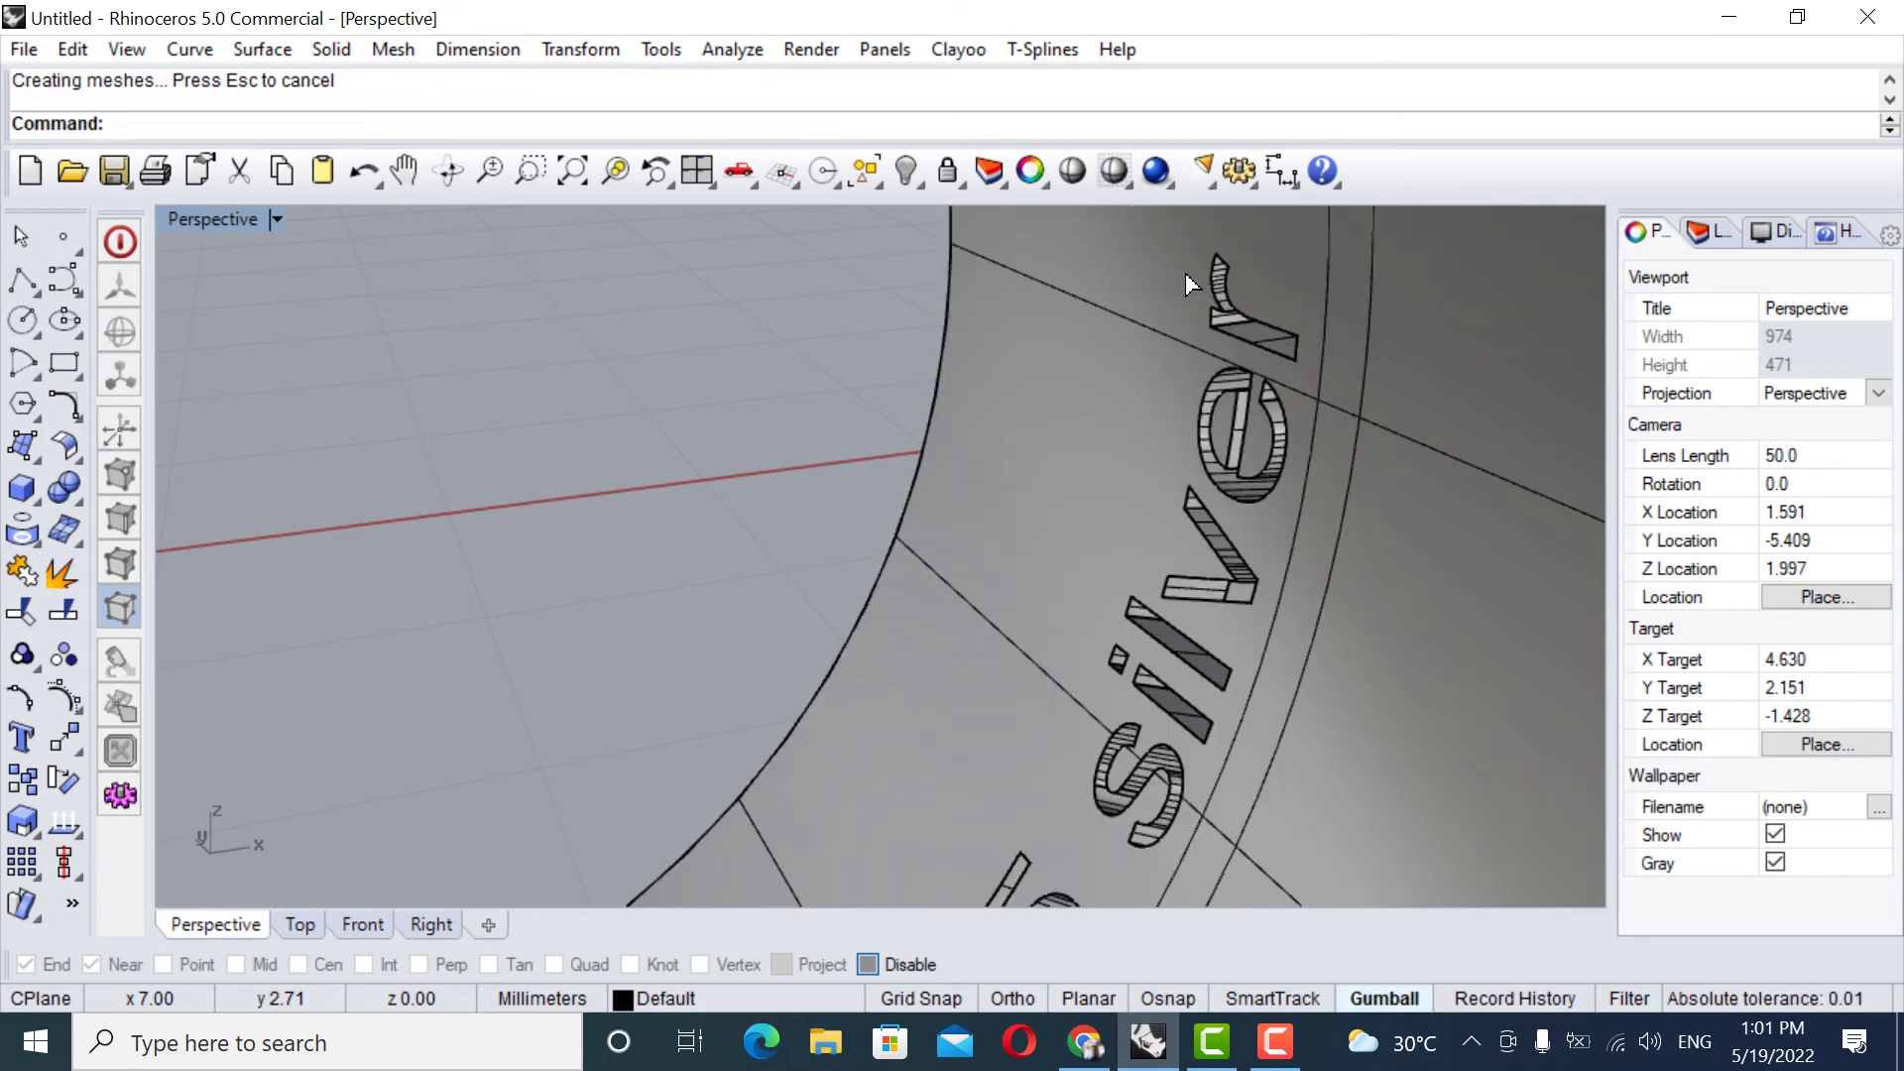
pyautogui.scroll(-2, 1204, 530)
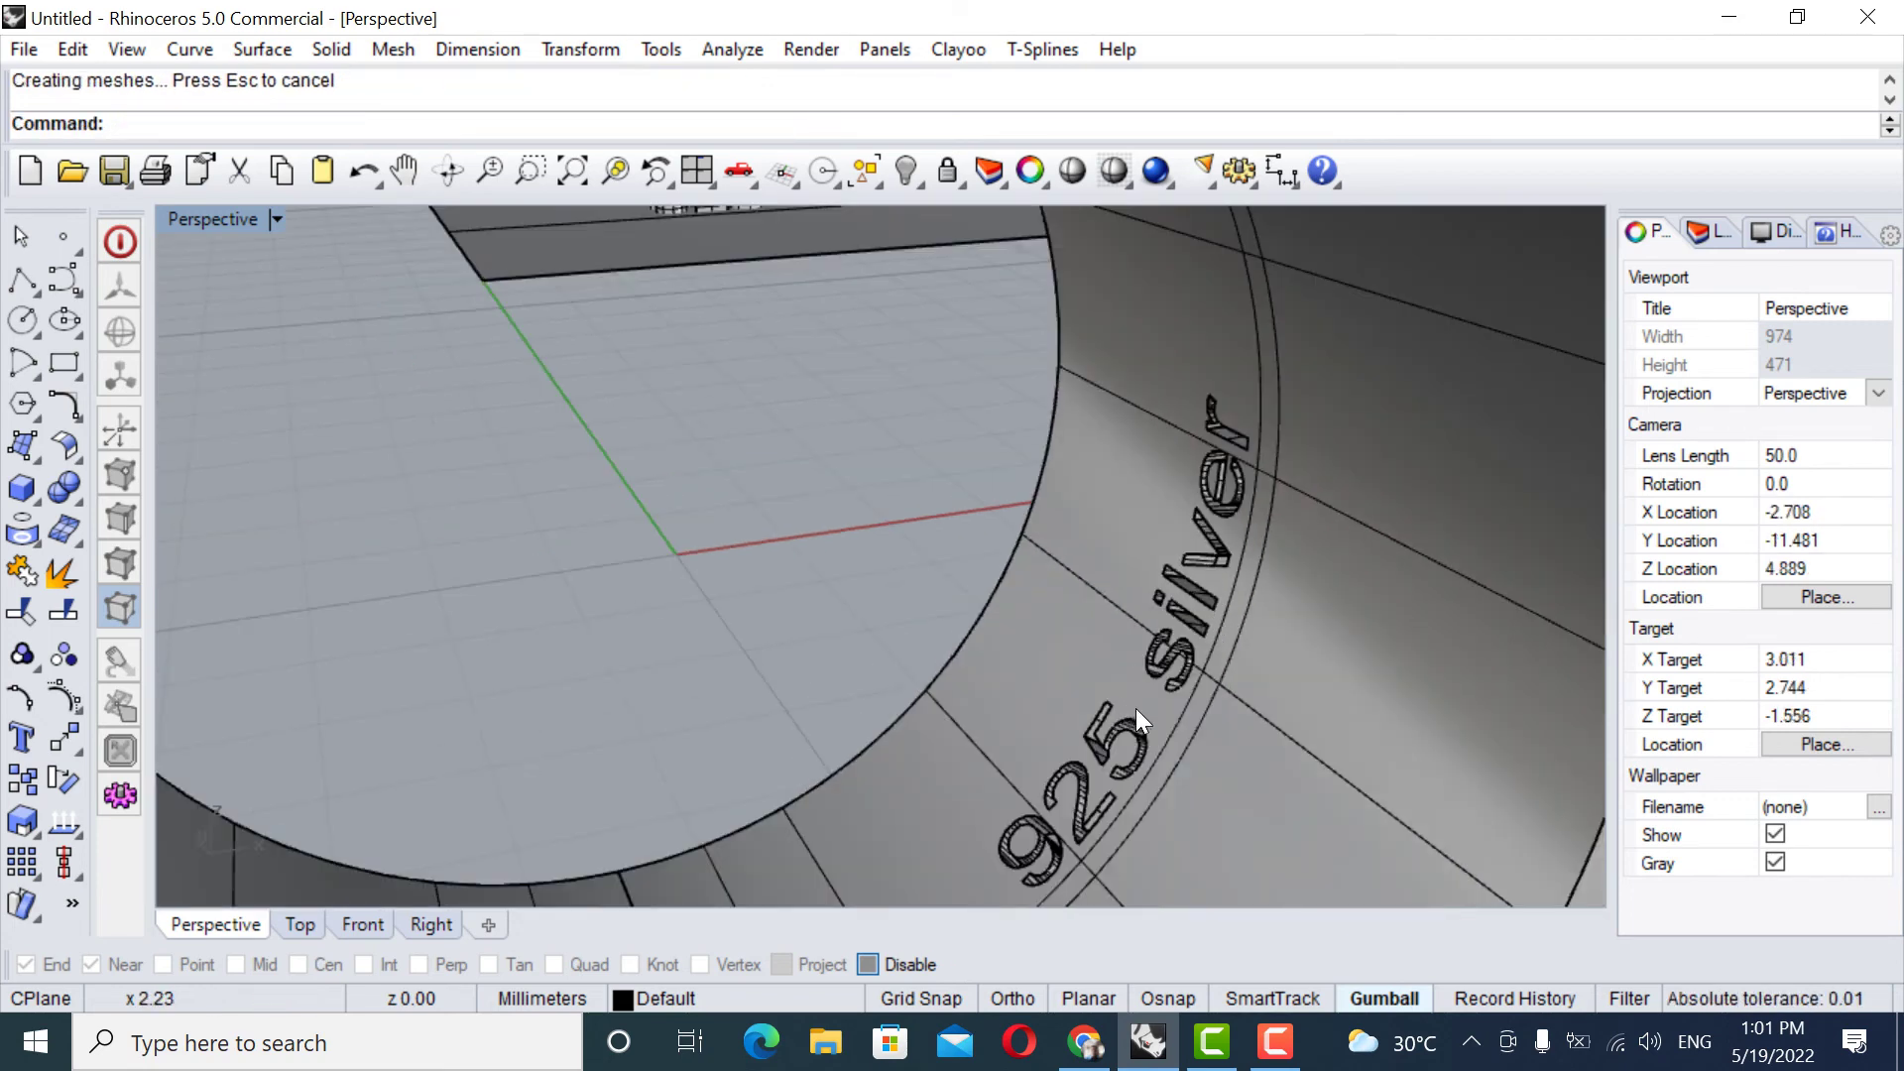
pyautogui.moveTo(1136, 708)
pyautogui.mouseDown(button='right')
pyautogui.moveTo(1280, 668)
pyautogui.moveTo(1202, 657)
pyautogui.moveTo(1096, 684)
pyautogui.moveTo(1088, 725)
pyautogui.moveTo(1269, 650)
pyautogui.moveTo(1278, 674)
pyautogui.moveTo(1101, 756)
pyautogui.moveTo(1109, 733)
pyautogui.moveTo(1394, 630)
pyautogui.moveTo(1433, 736)
pyautogui.moveTo(1150, 742)
pyautogui.moveTo(790, 582)
pyautogui.moveTo(527, 556)
pyautogui.moveTo(371, 609)
pyautogui.moveTo(354, 713)
pyautogui.moveTo(497, 787)
pyautogui.moveTo(1062, 744)
pyautogui.moveTo(1154, 676)
pyautogui.mouseUp(button='right')
pyautogui.scroll(4, 1091, 734)
pyautogui.scroll(-8, 1116, 710)
pyautogui.scroll(6, 1153, 675)
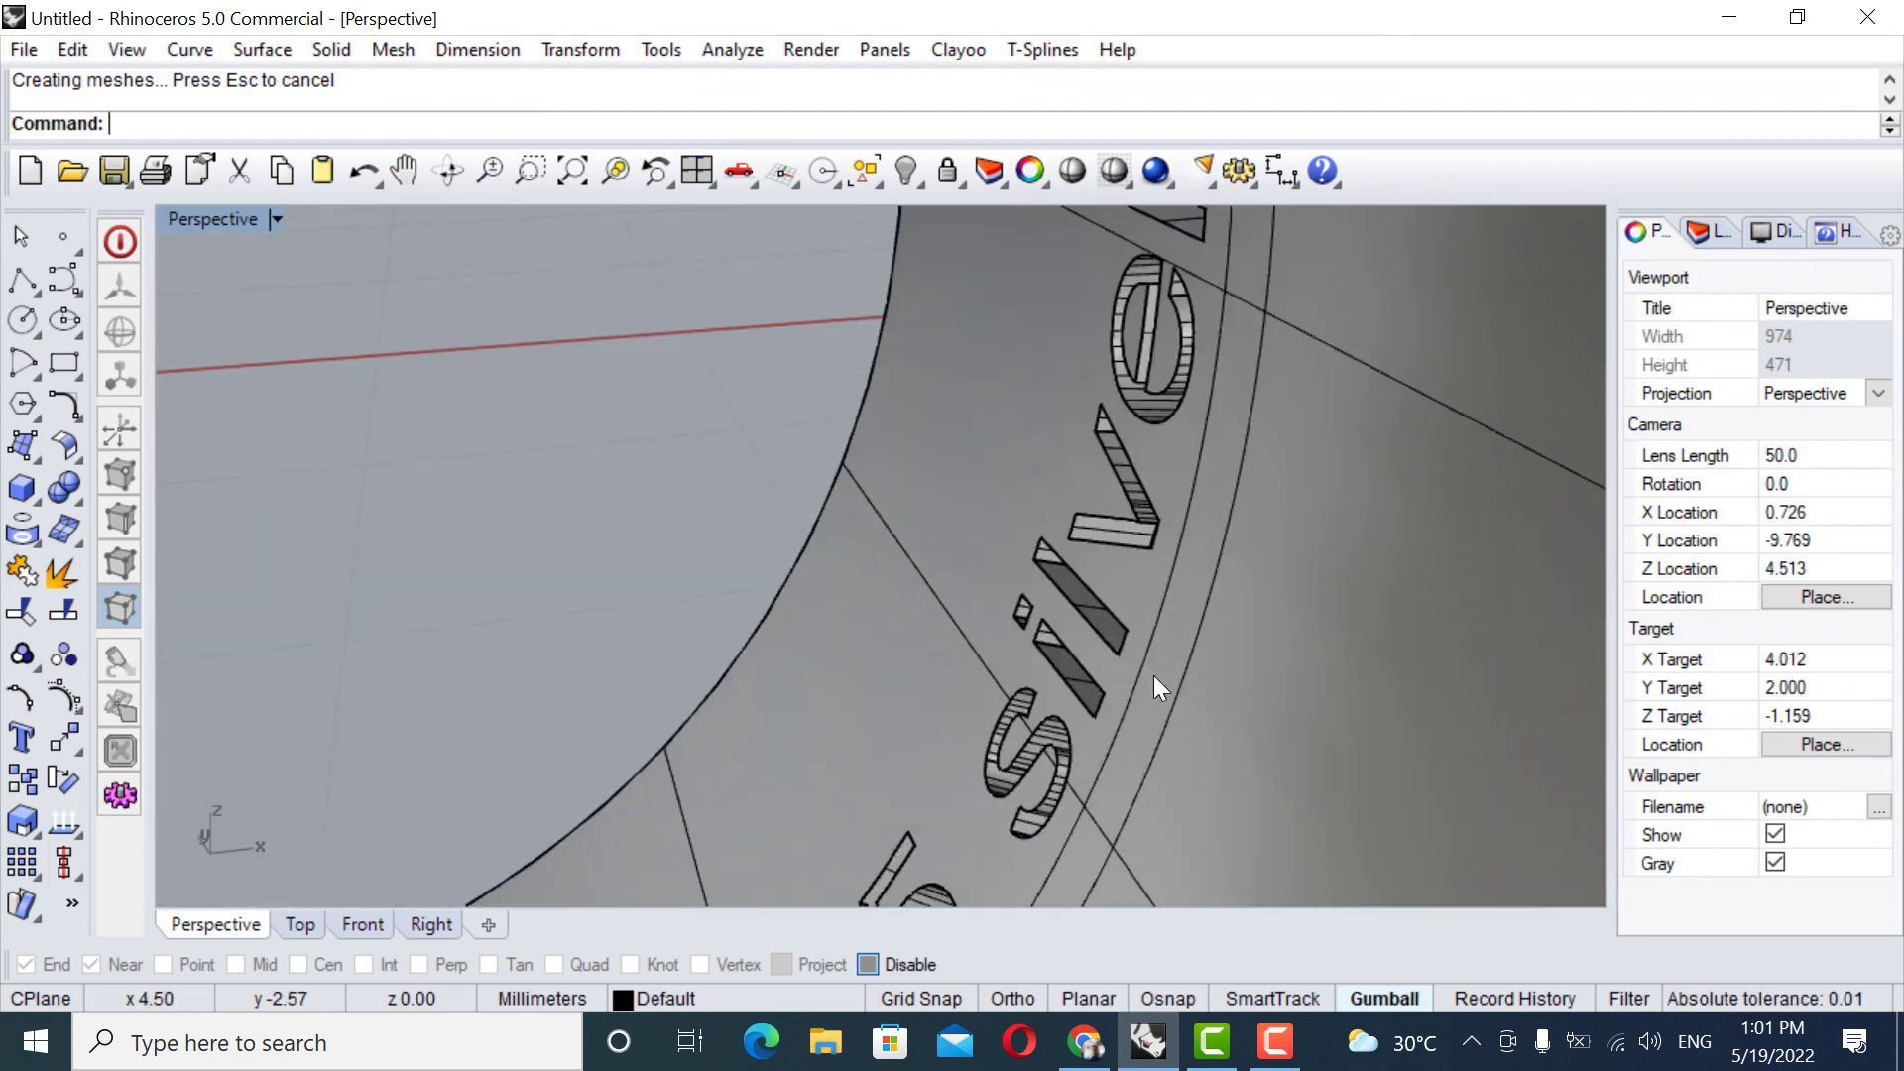